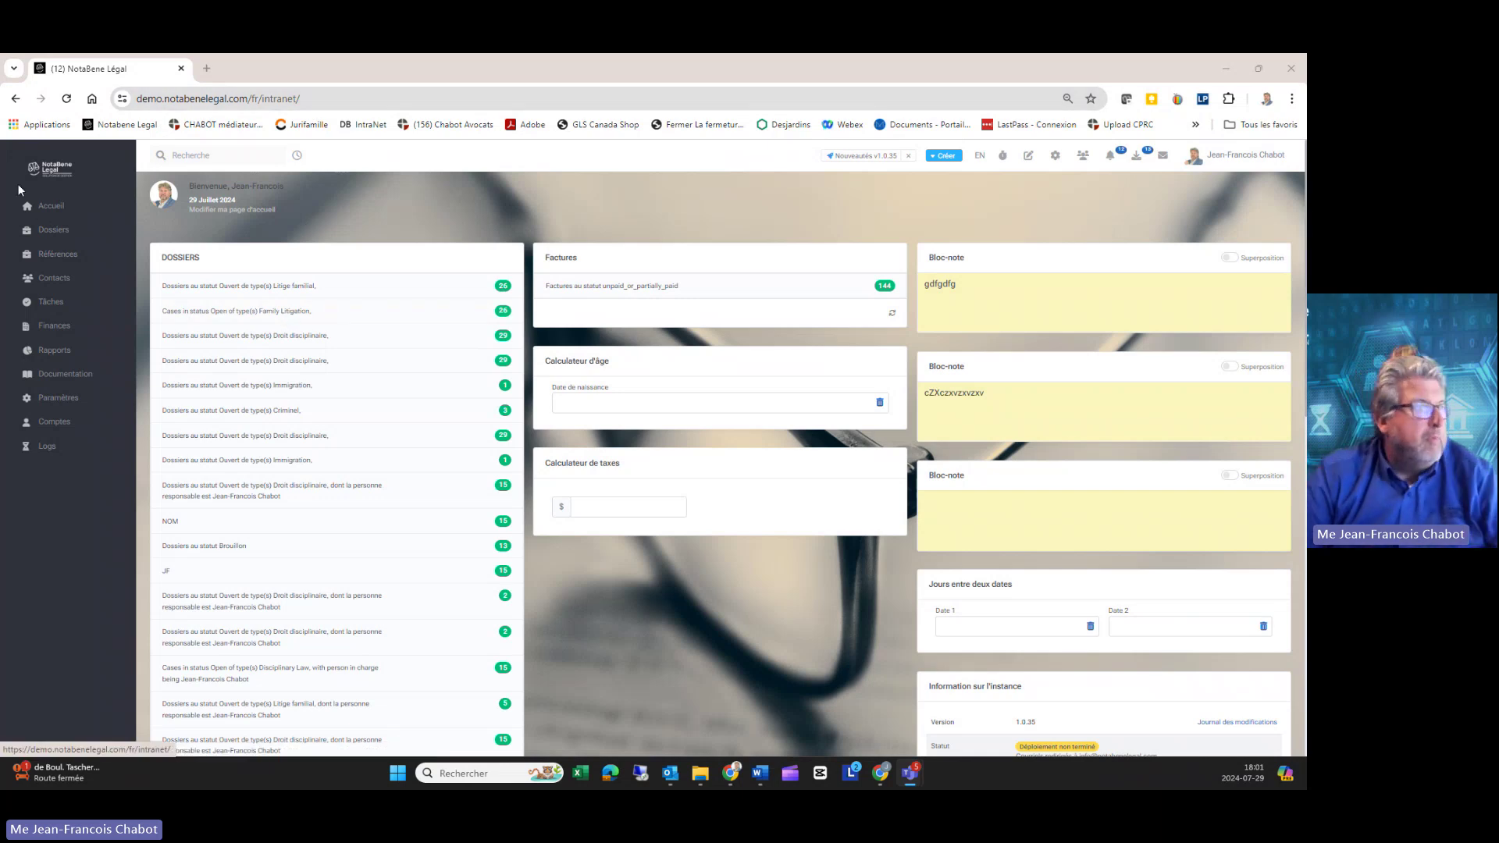
Step: Browse the home dashboard, the dossier and contact lists, and float and re-dock a note
click(47, 210)
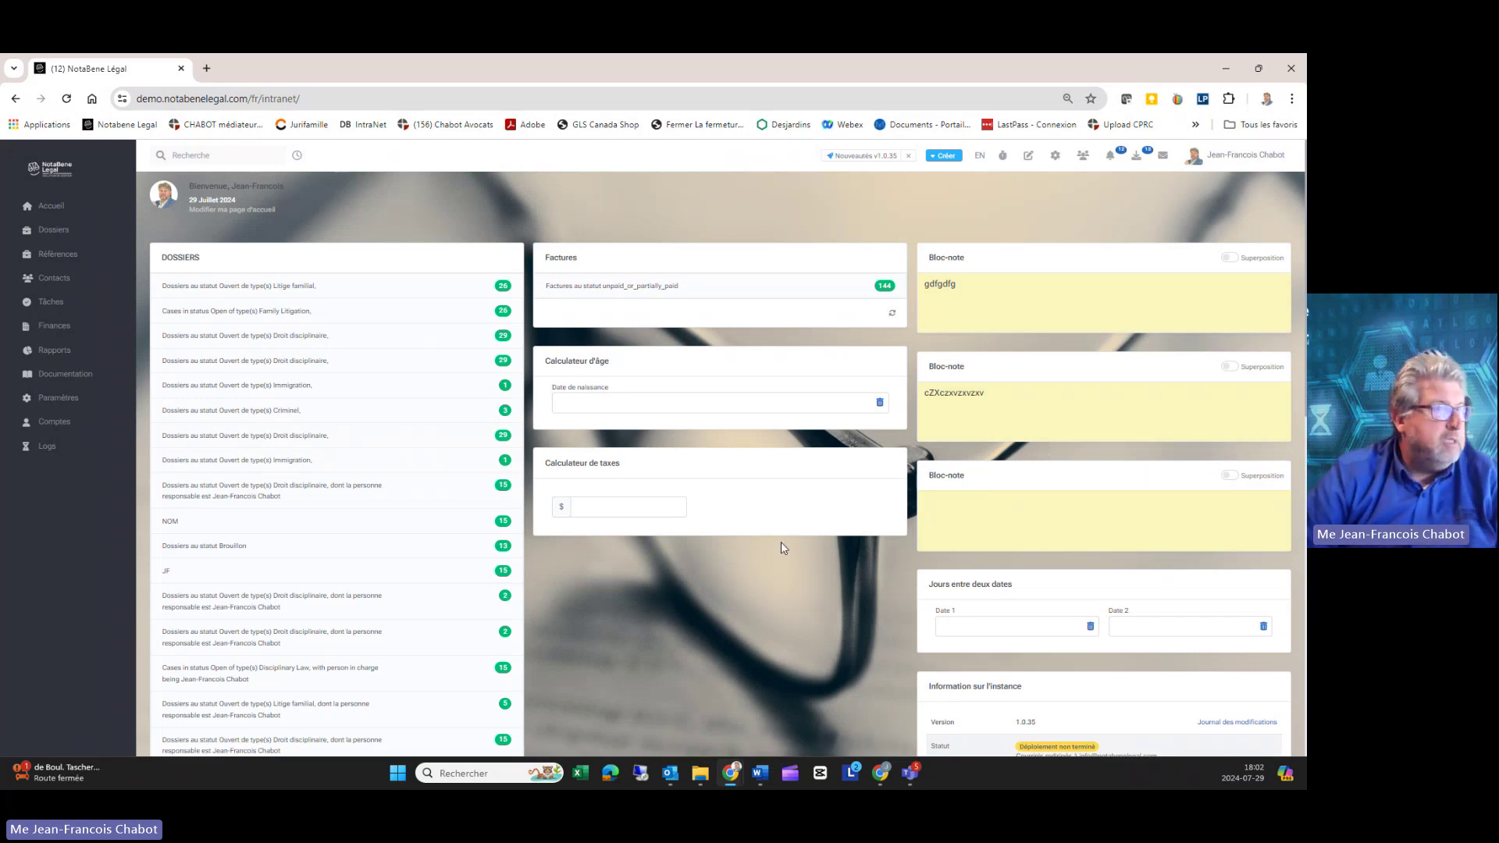
click(1229, 475)
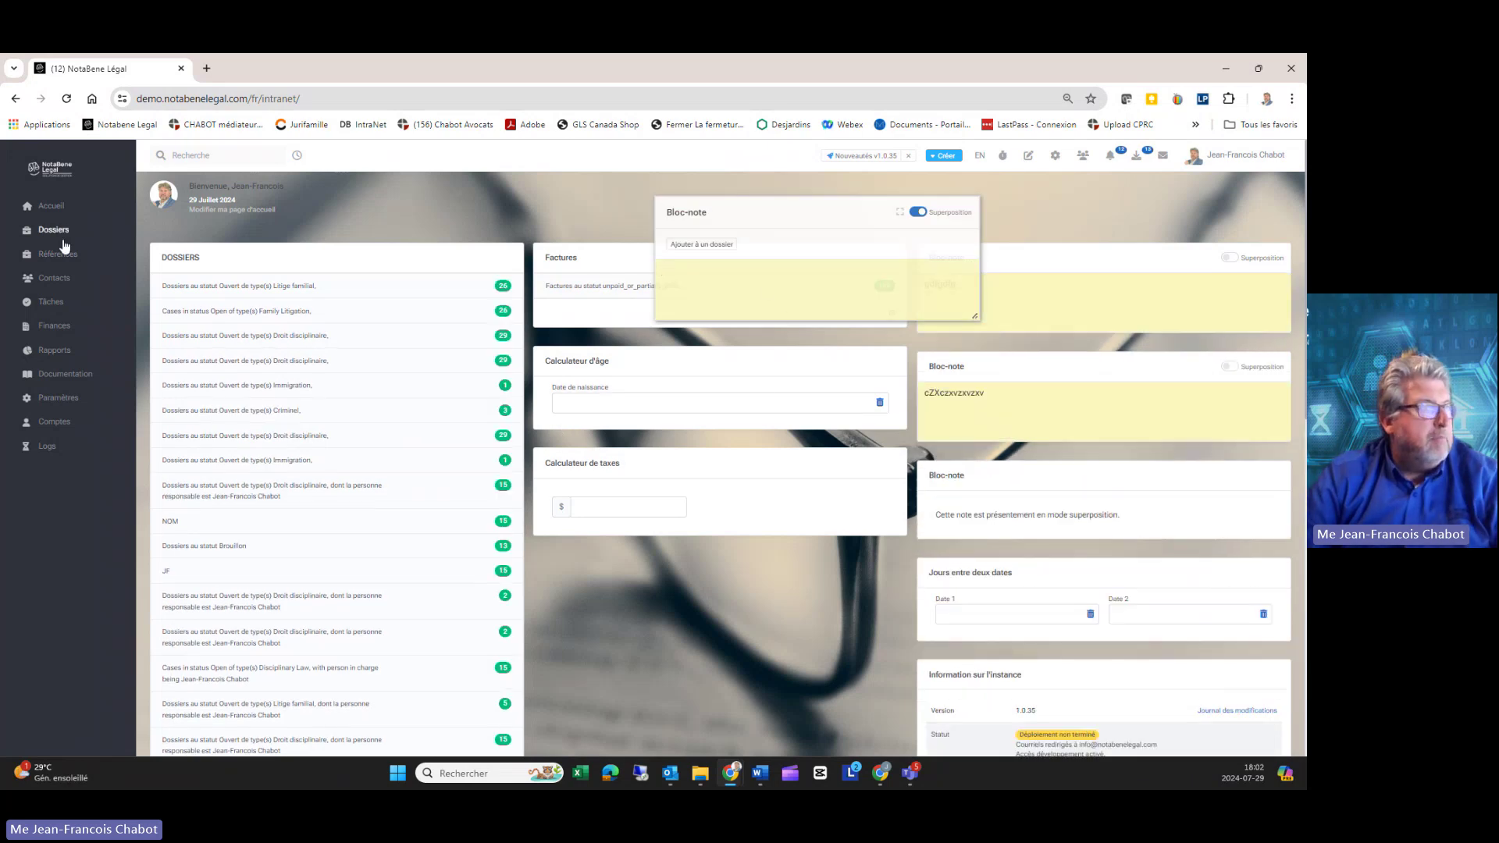
click(61, 236)
click(54, 280)
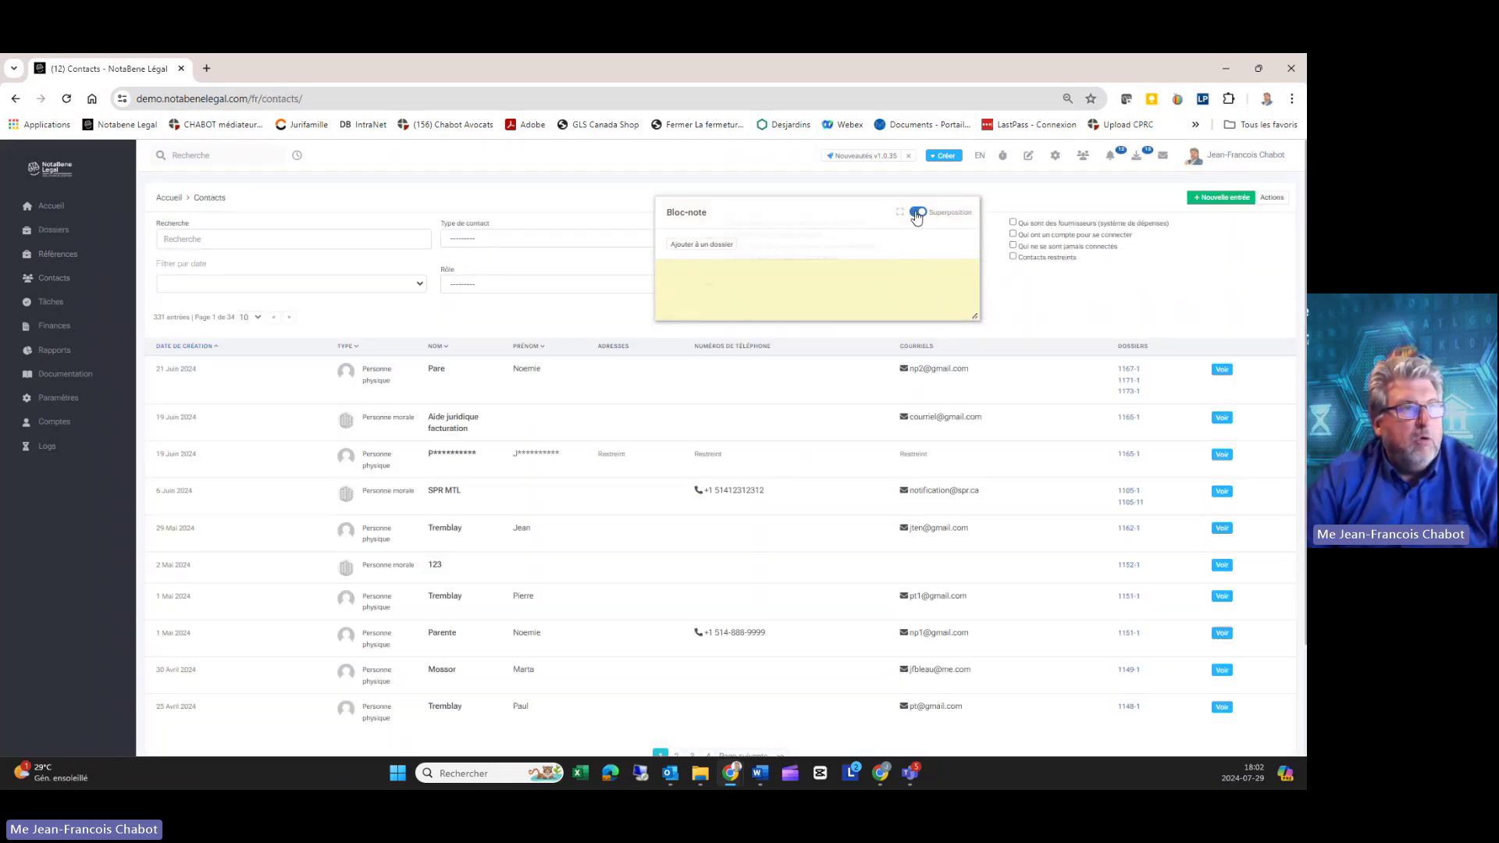
click(919, 211)
click(54, 234)
click(56, 209)
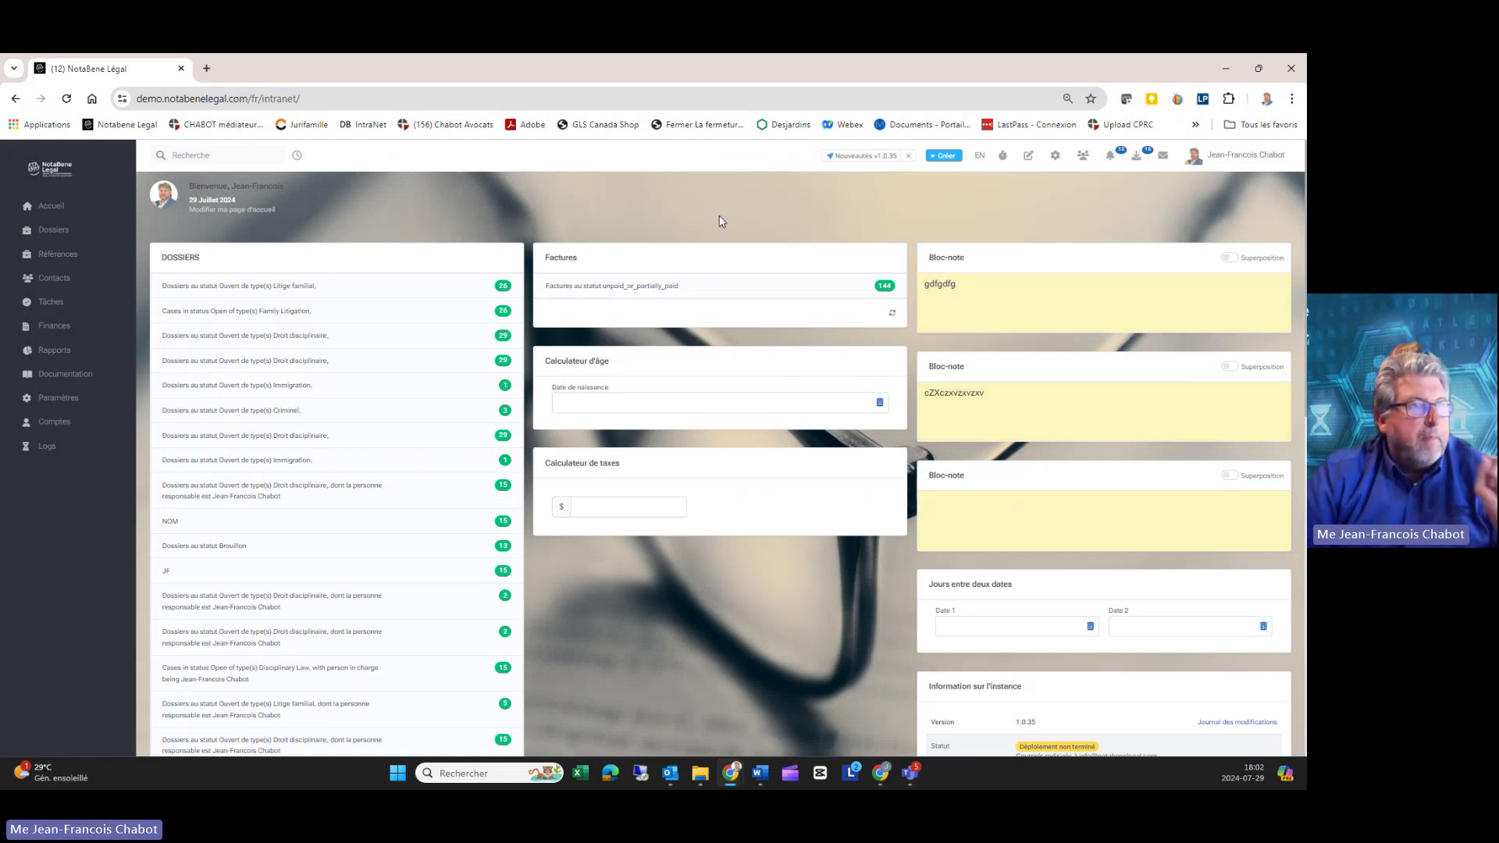
Step: From the Dossiers list, start a new dossier to reach its conflict-of-interest search
click(947, 157)
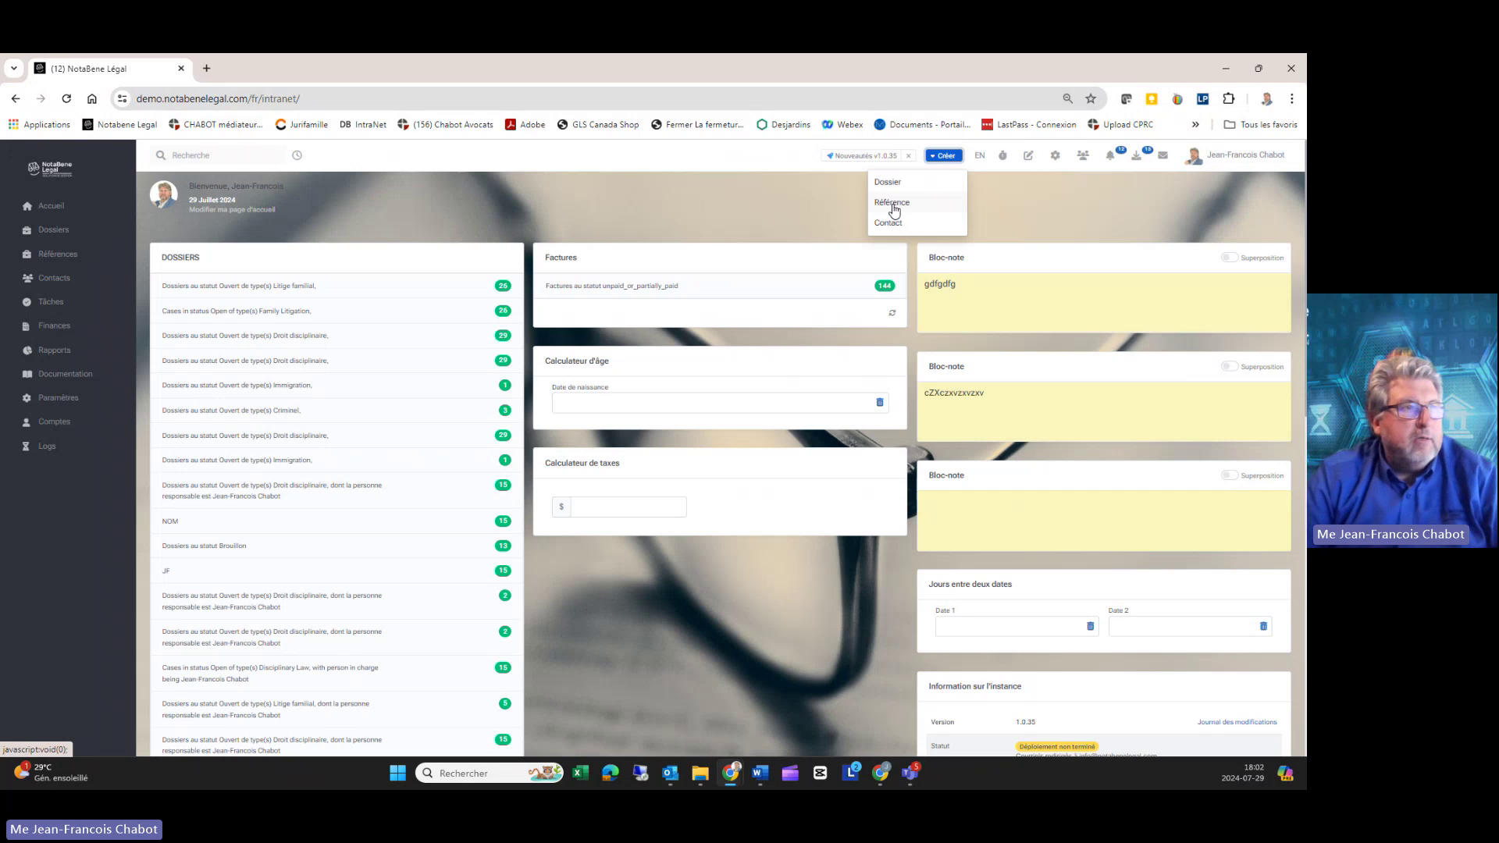
click(809, 203)
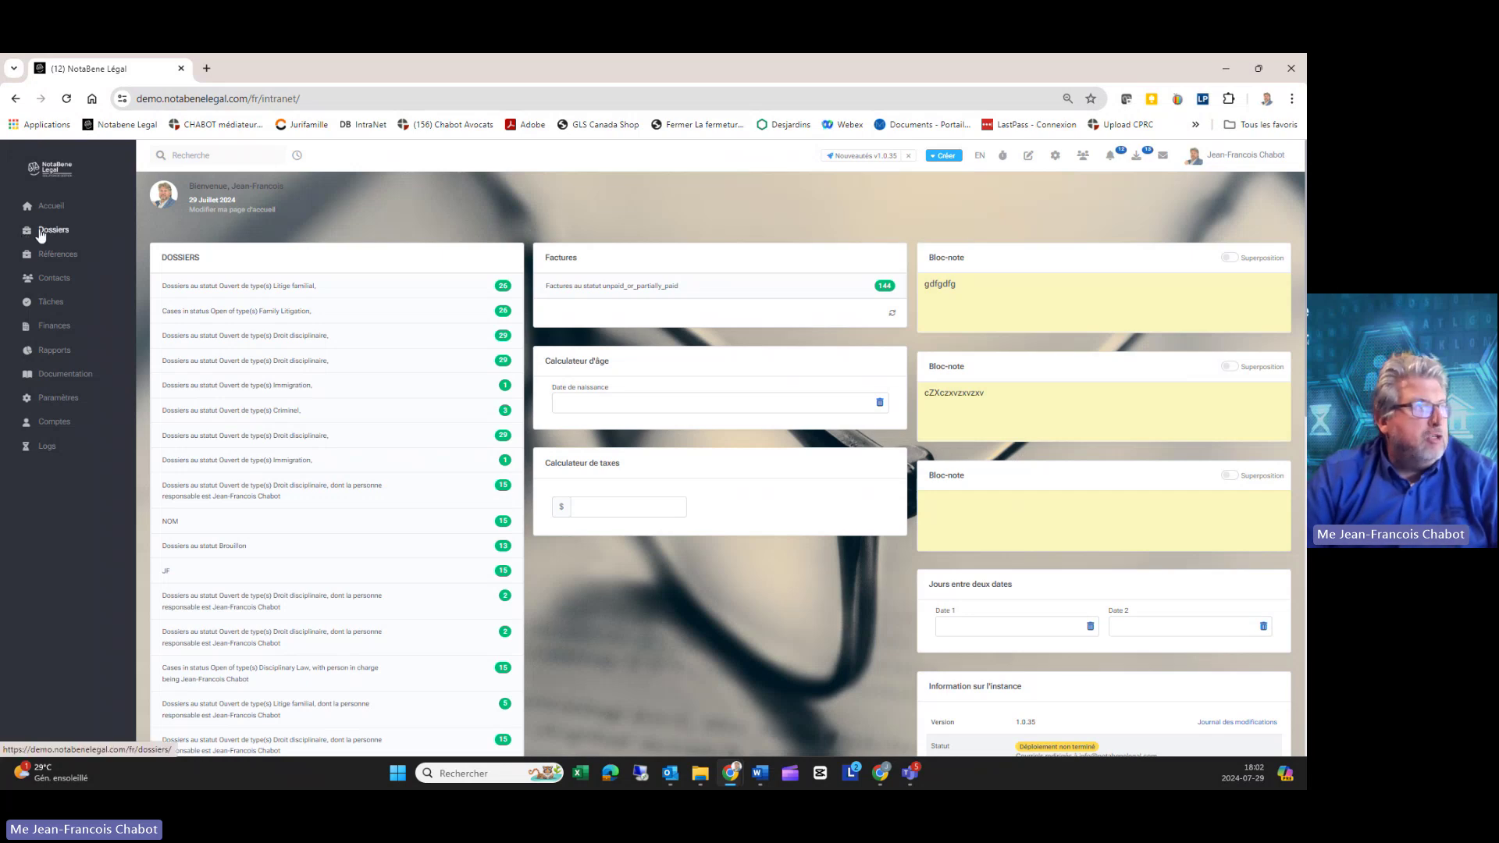
click(43, 231)
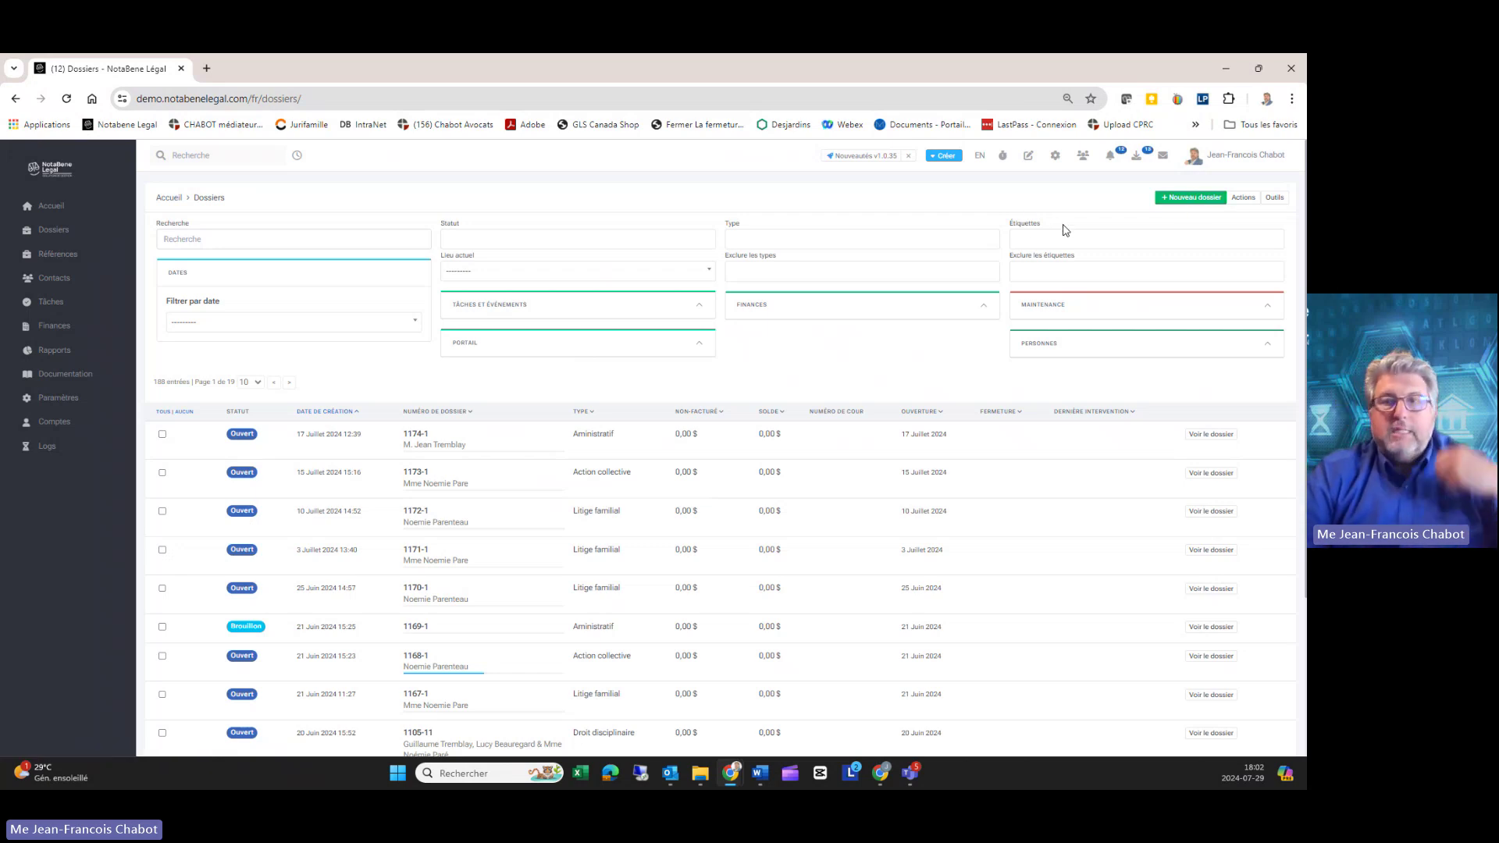
click(1191, 198)
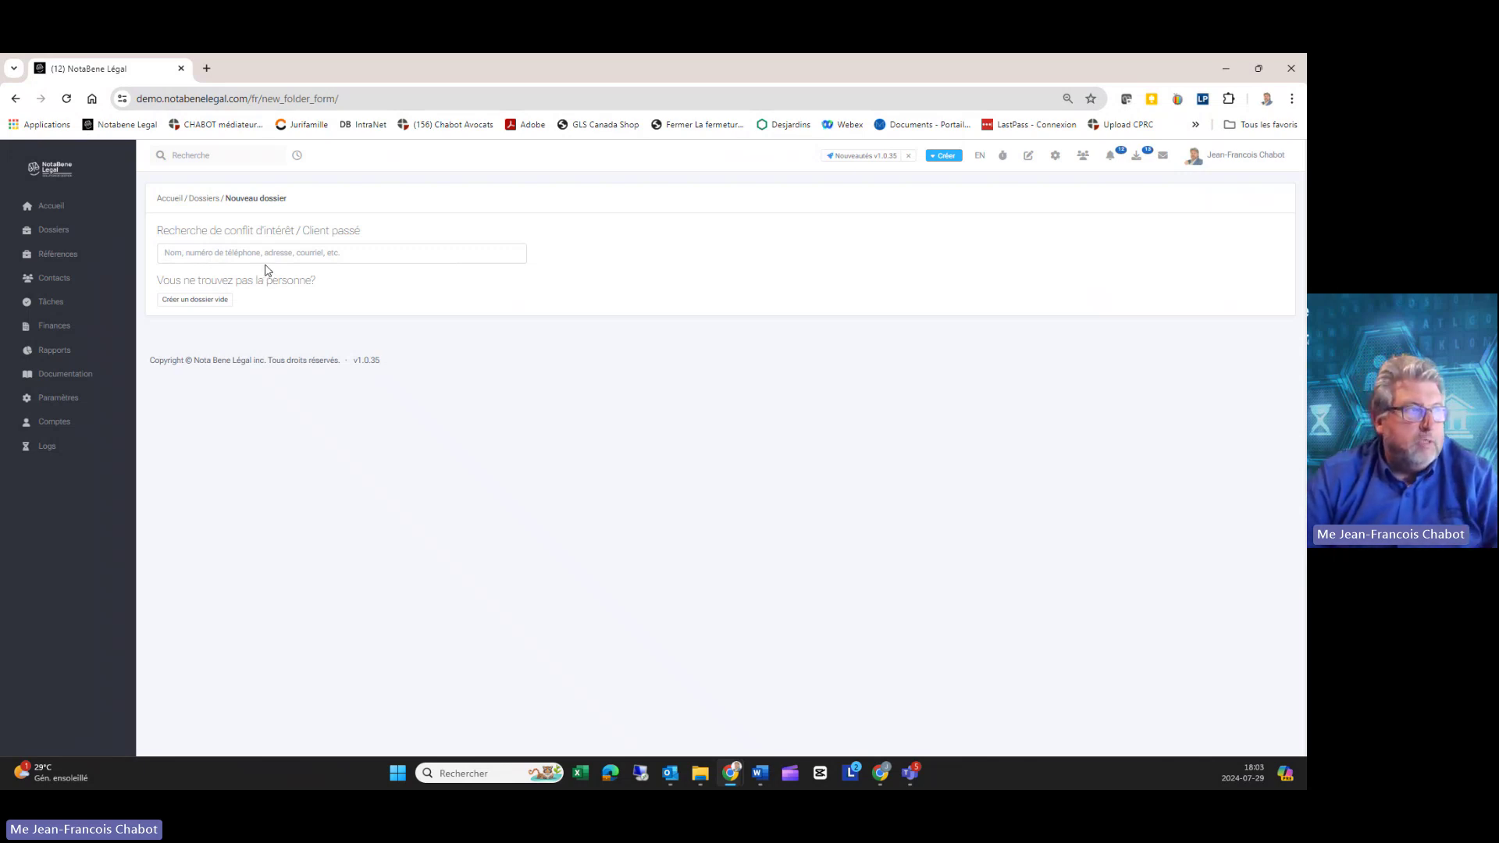
click(947, 158)
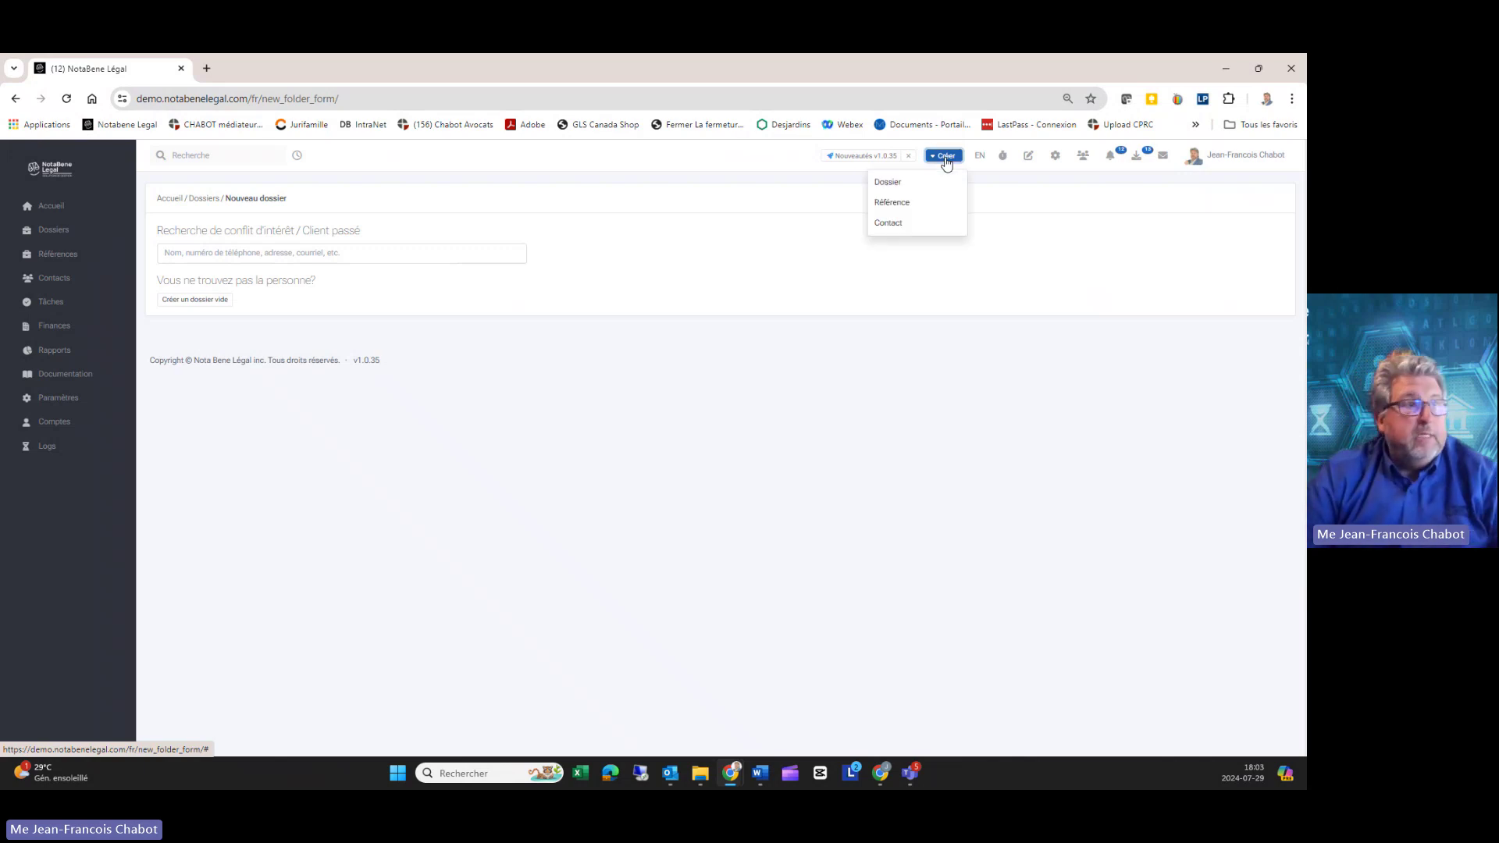
Step: Create a Référence received via Site web and enter the client's first and last name
click(896, 204)
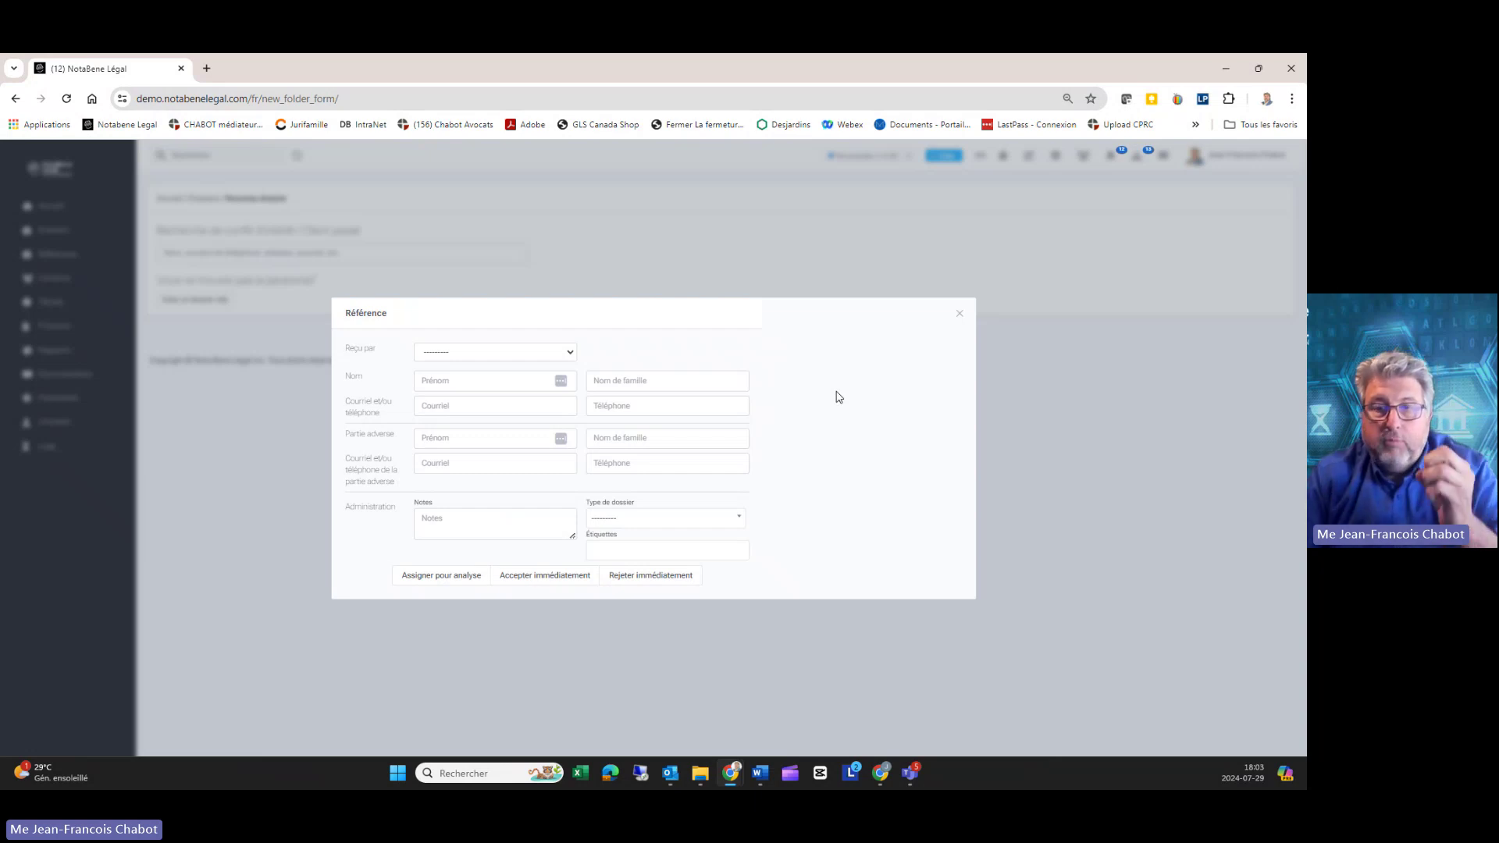
click(489, 356)
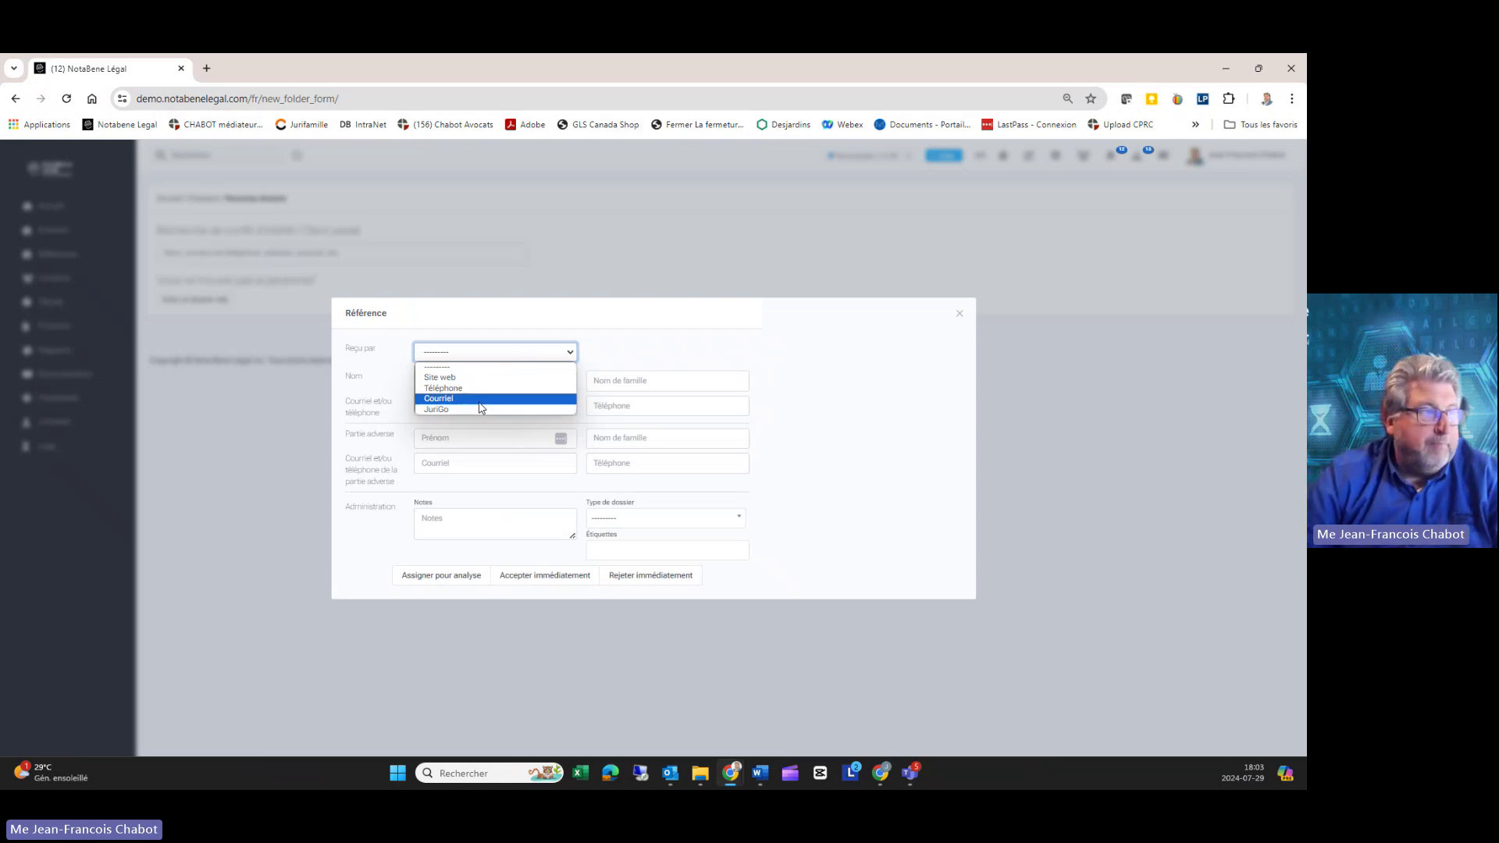
click(482, 377)
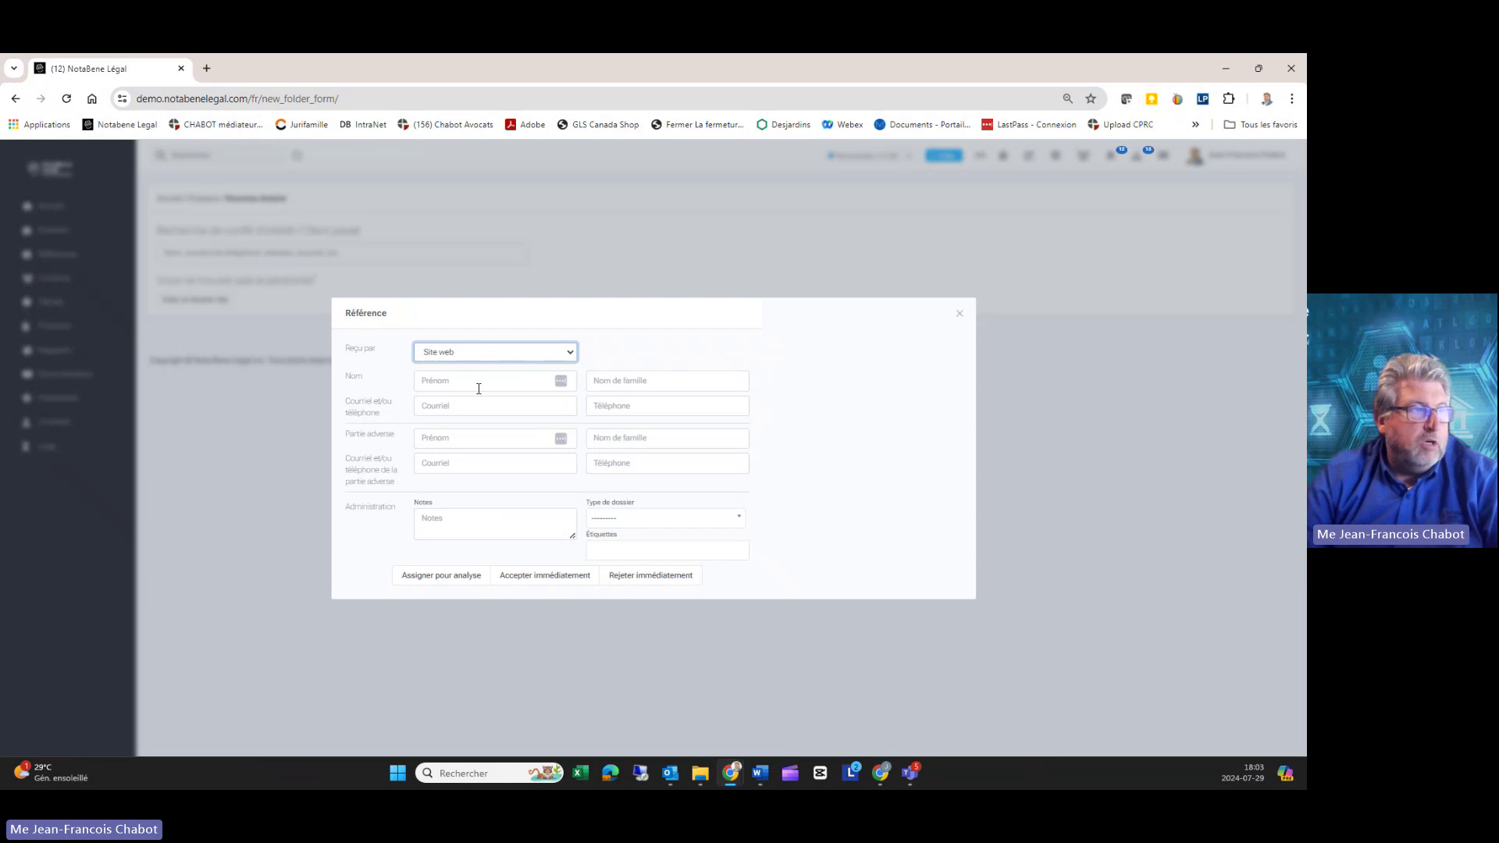
click(459, 383)
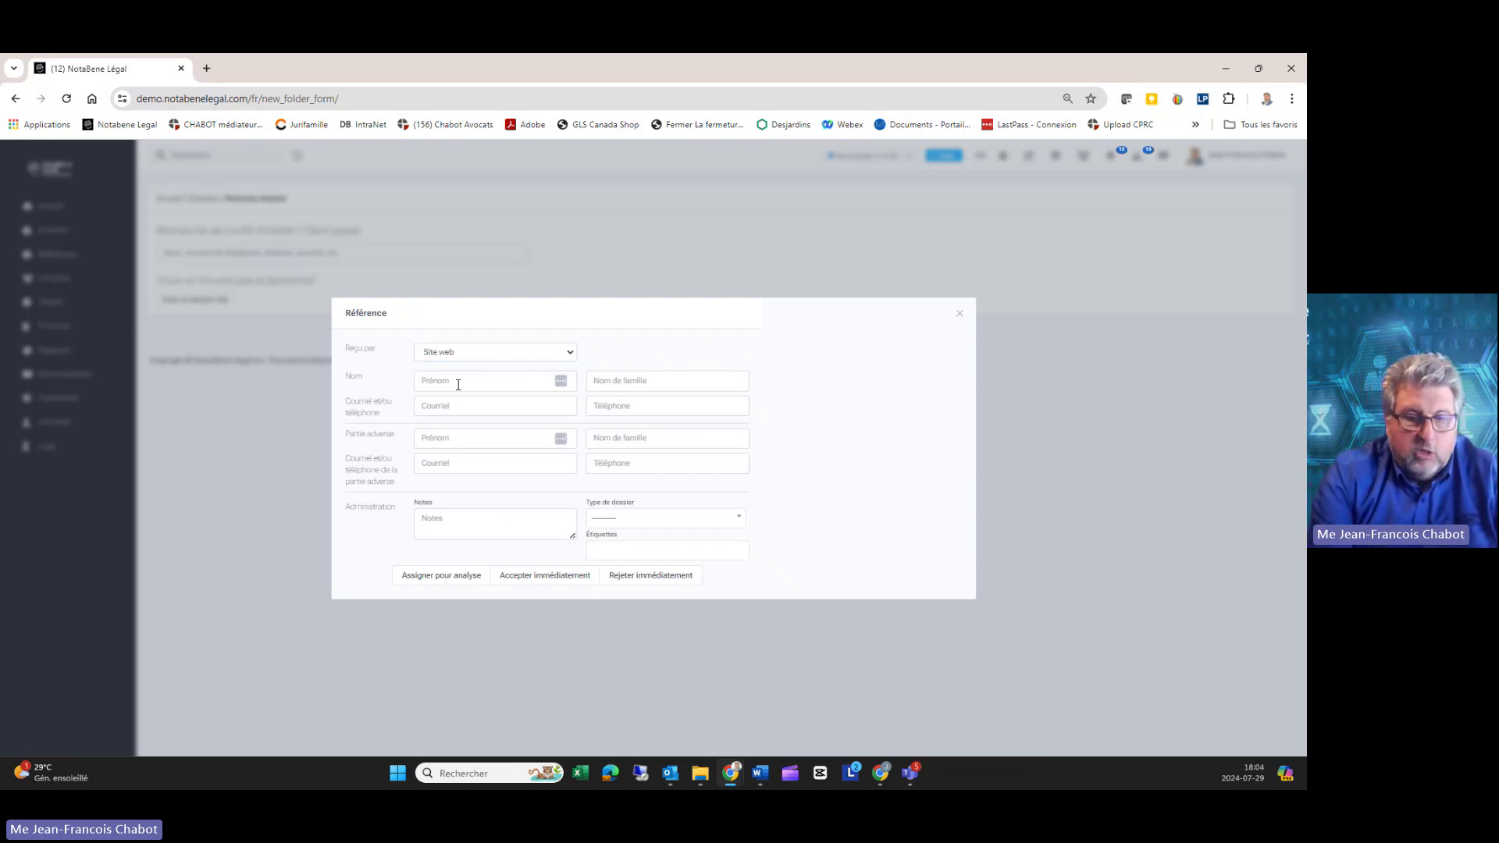
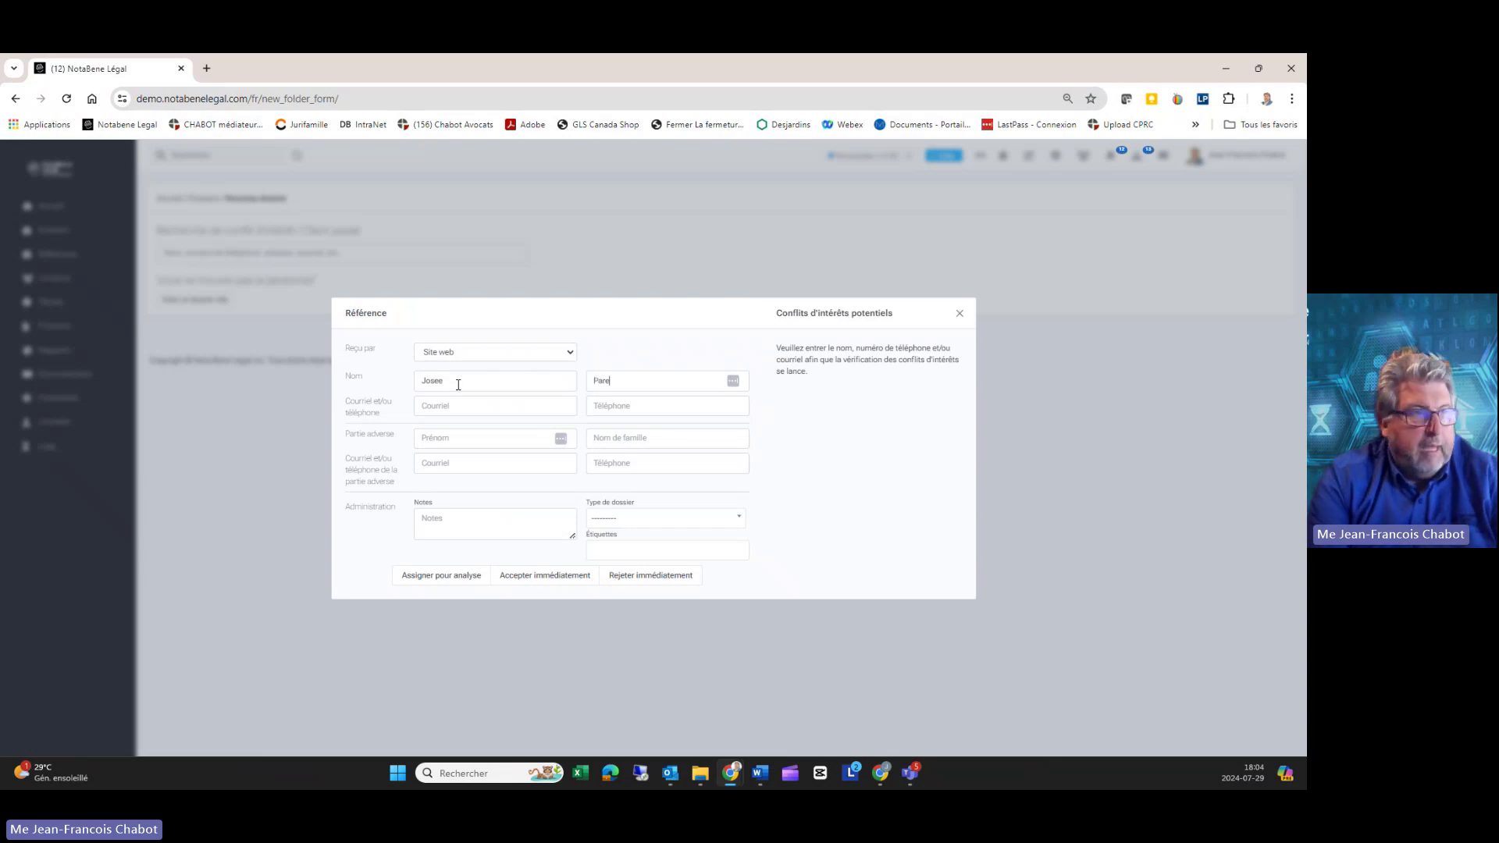
click(458, 385)
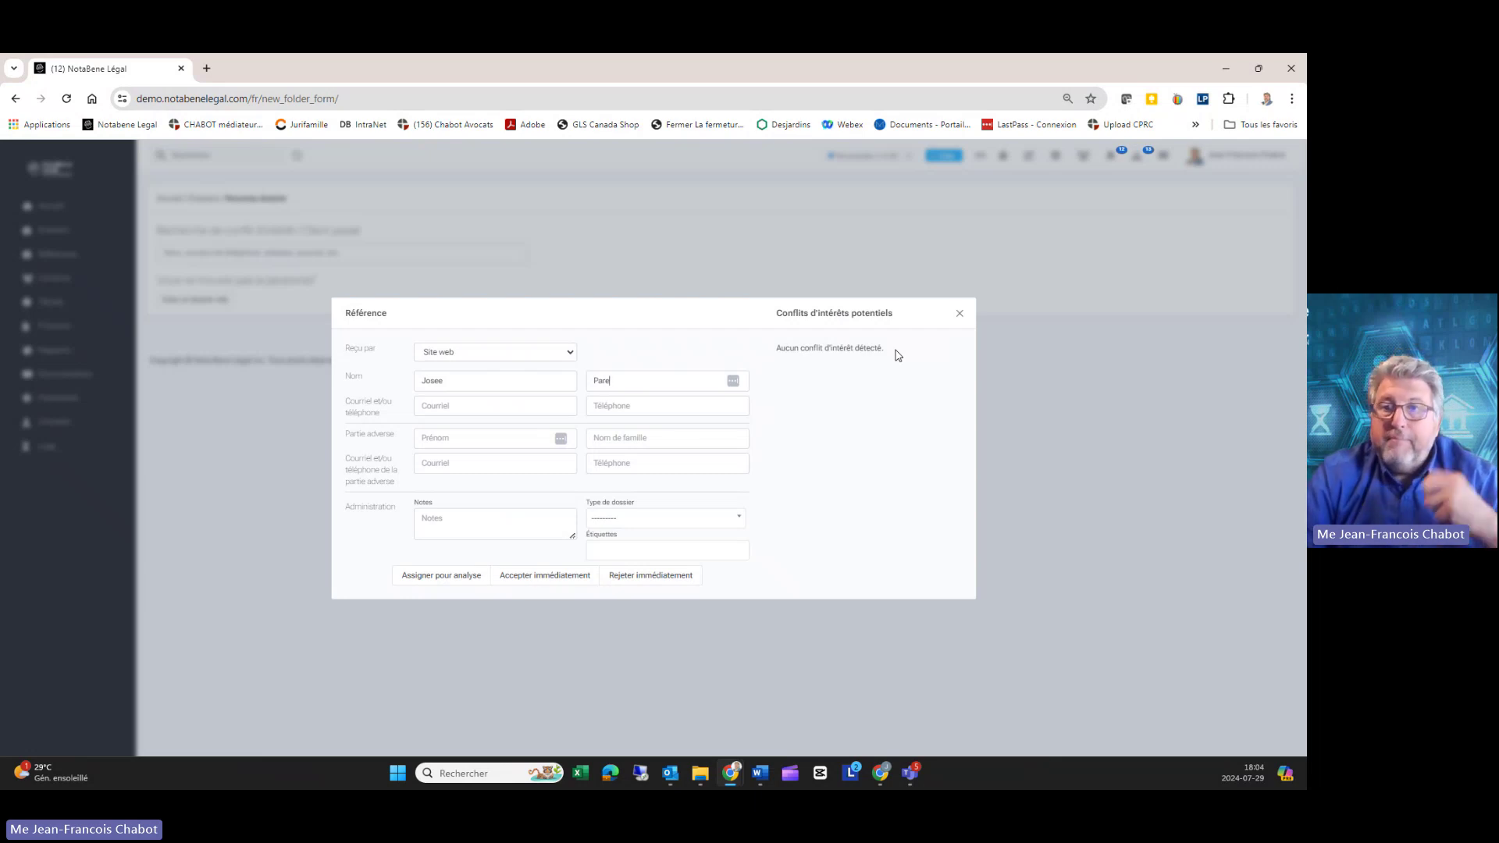
Step: Enter the client's e-mail address and phone number on the referral
click(428, 409)
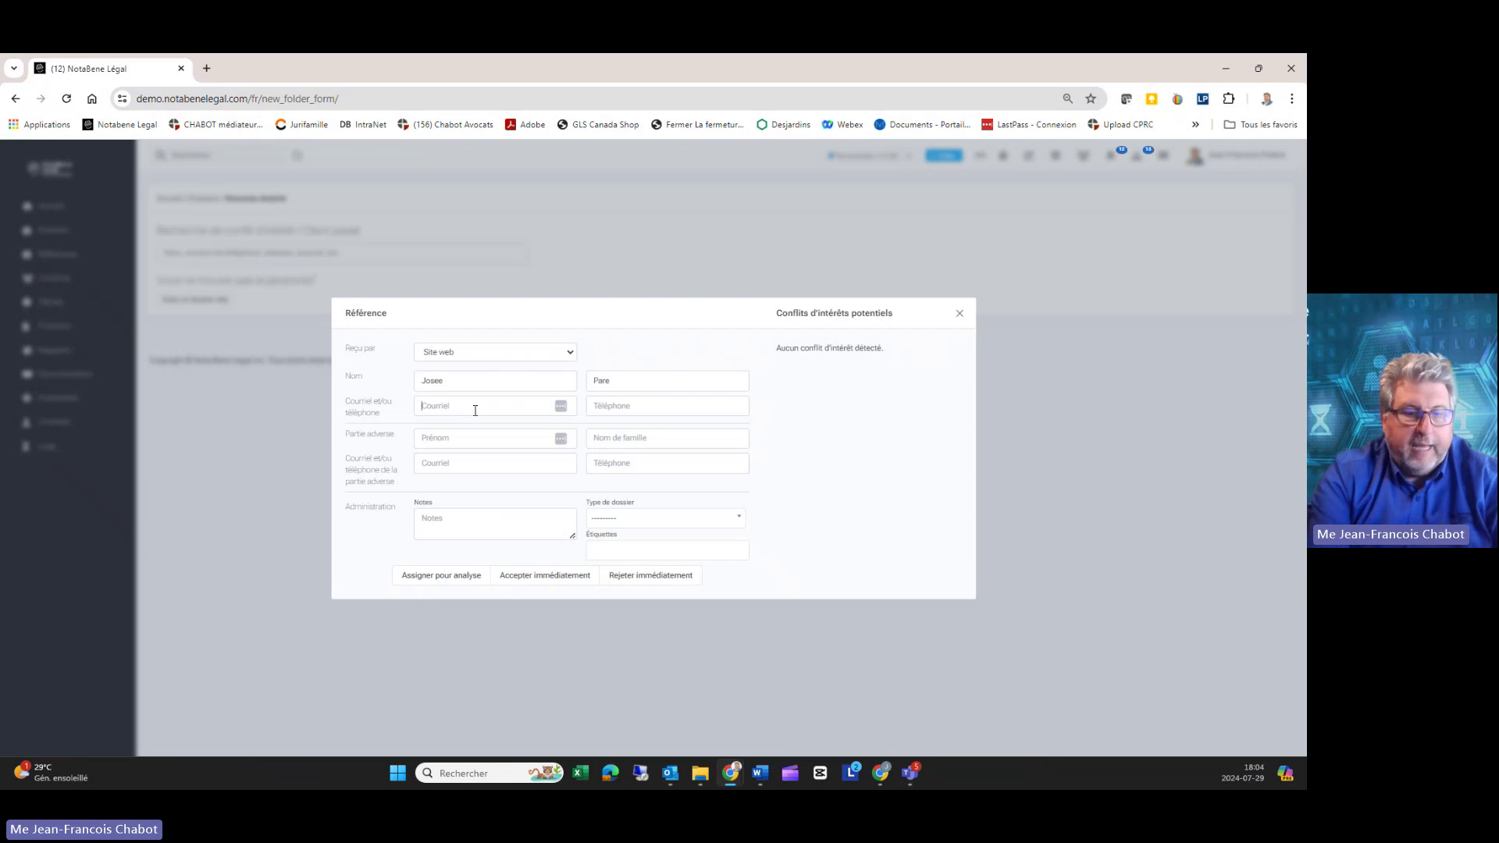
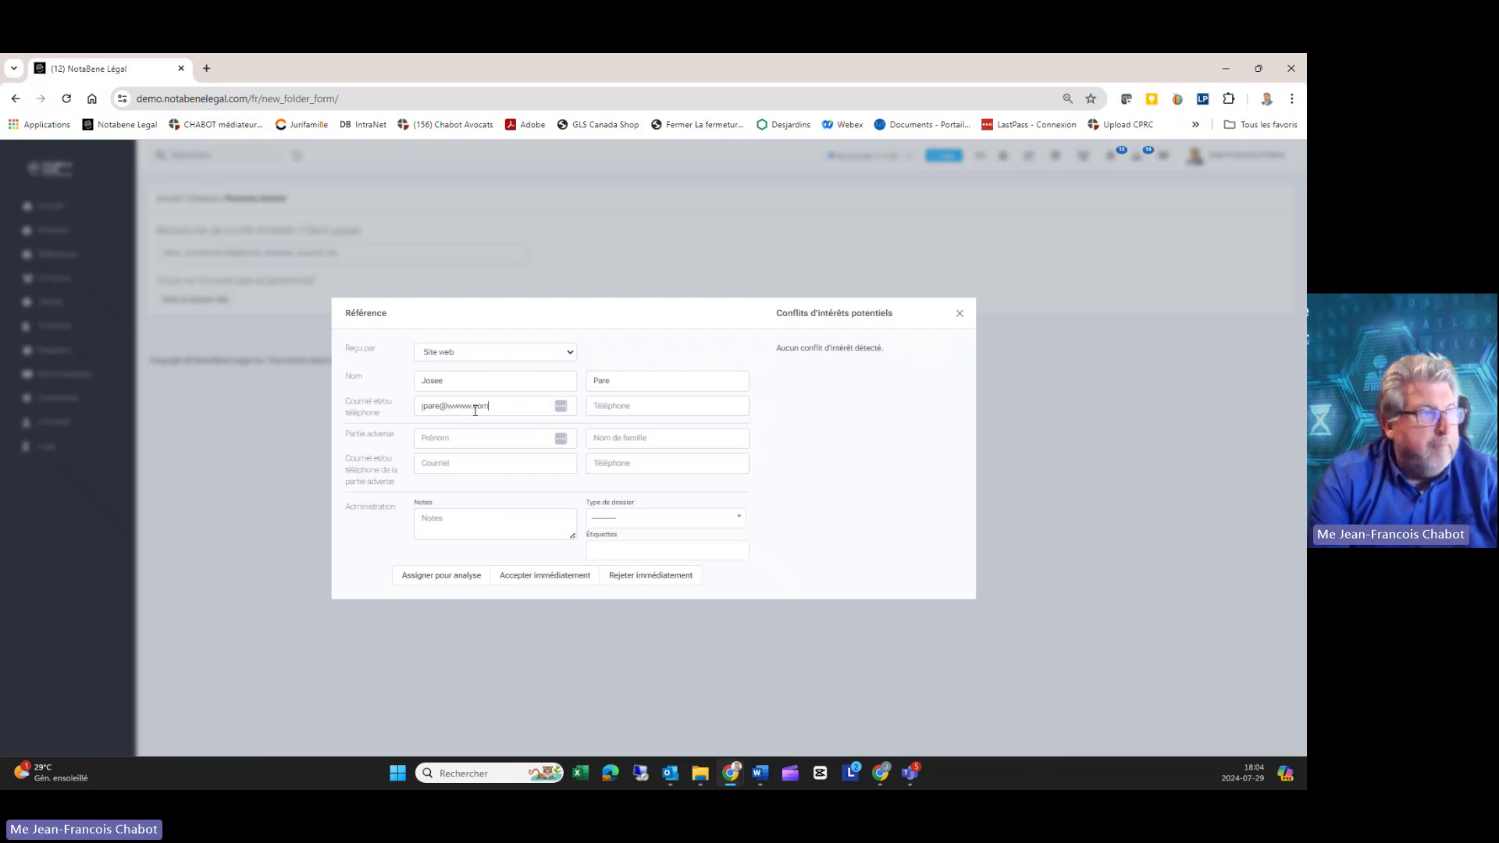
key(Tab)
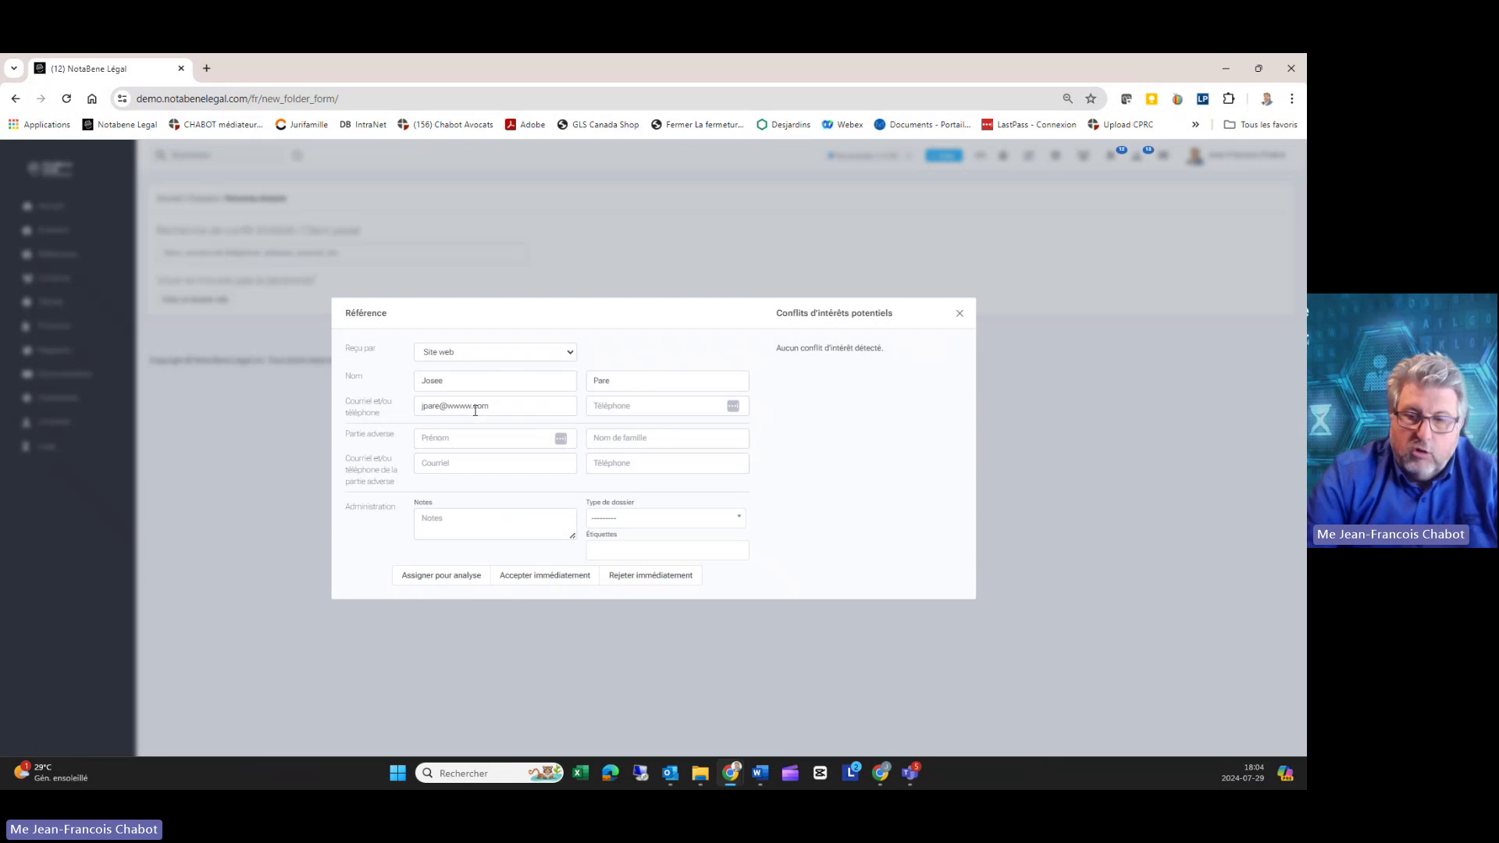
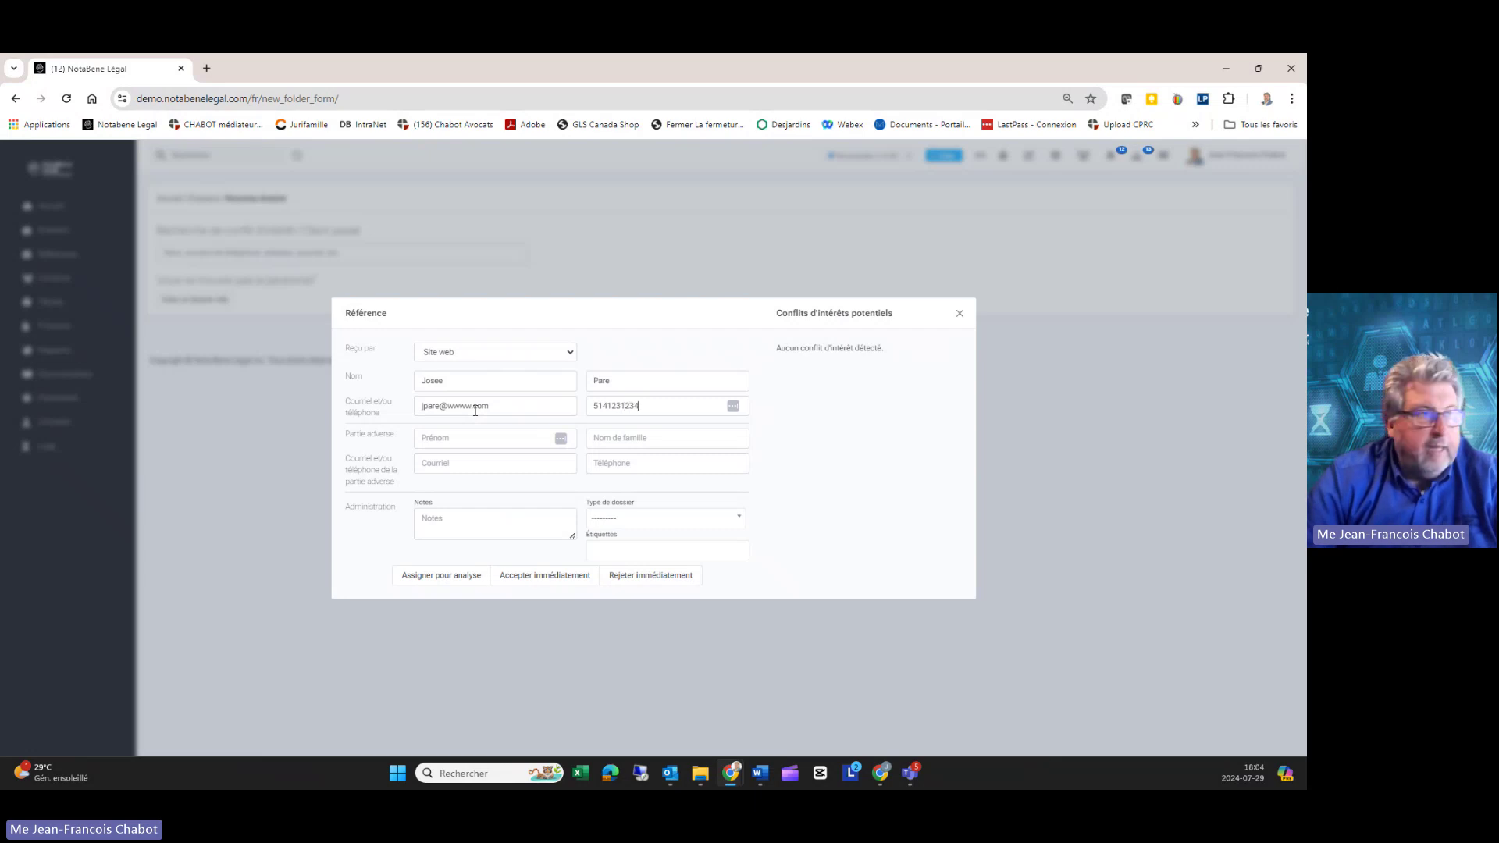
Step: Enter the opposing party's first and last name
key(Tab)
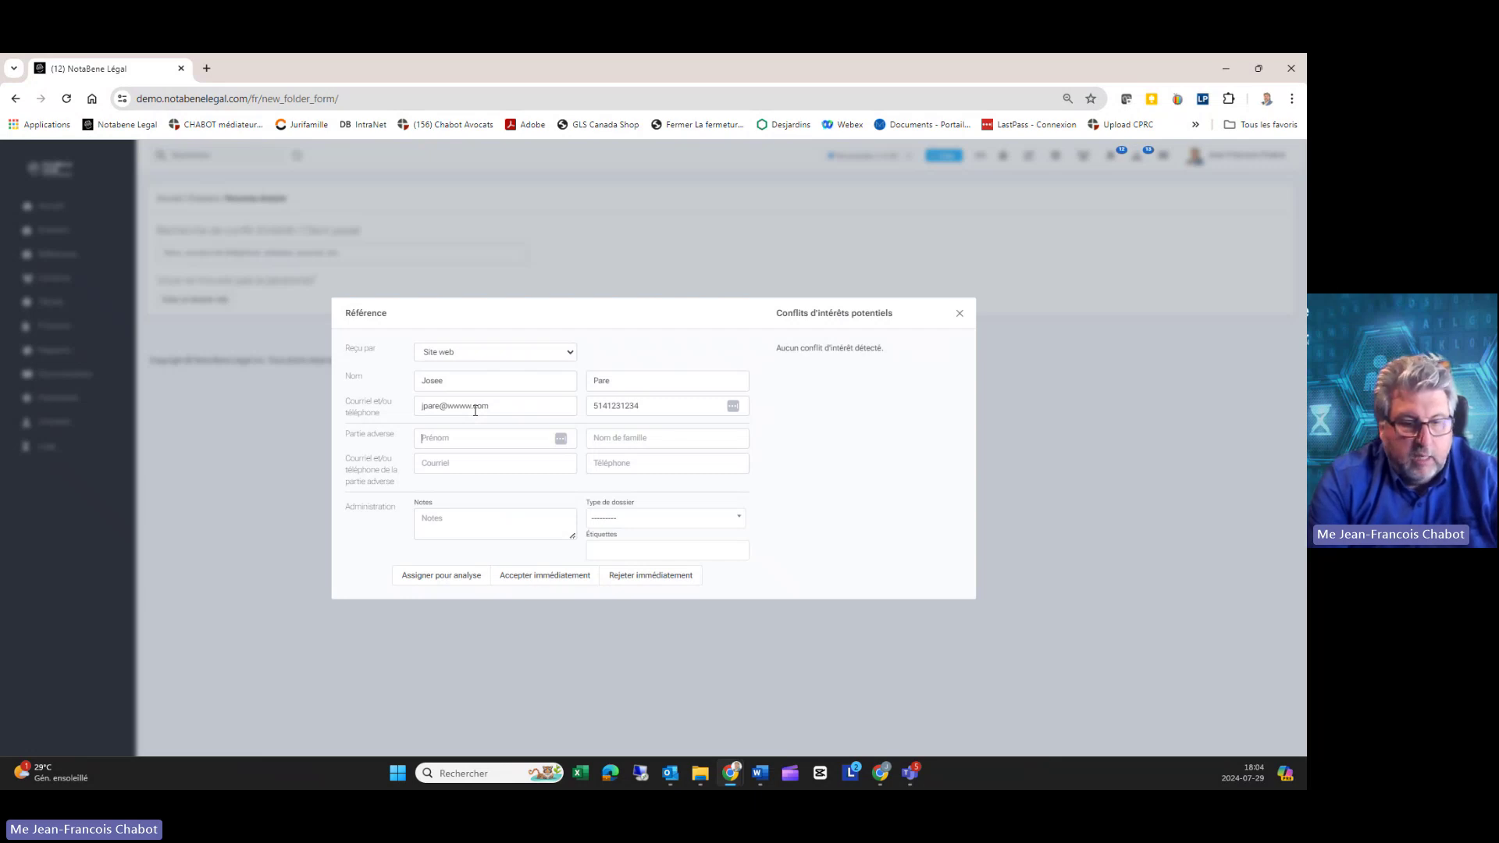
text(Noemie)
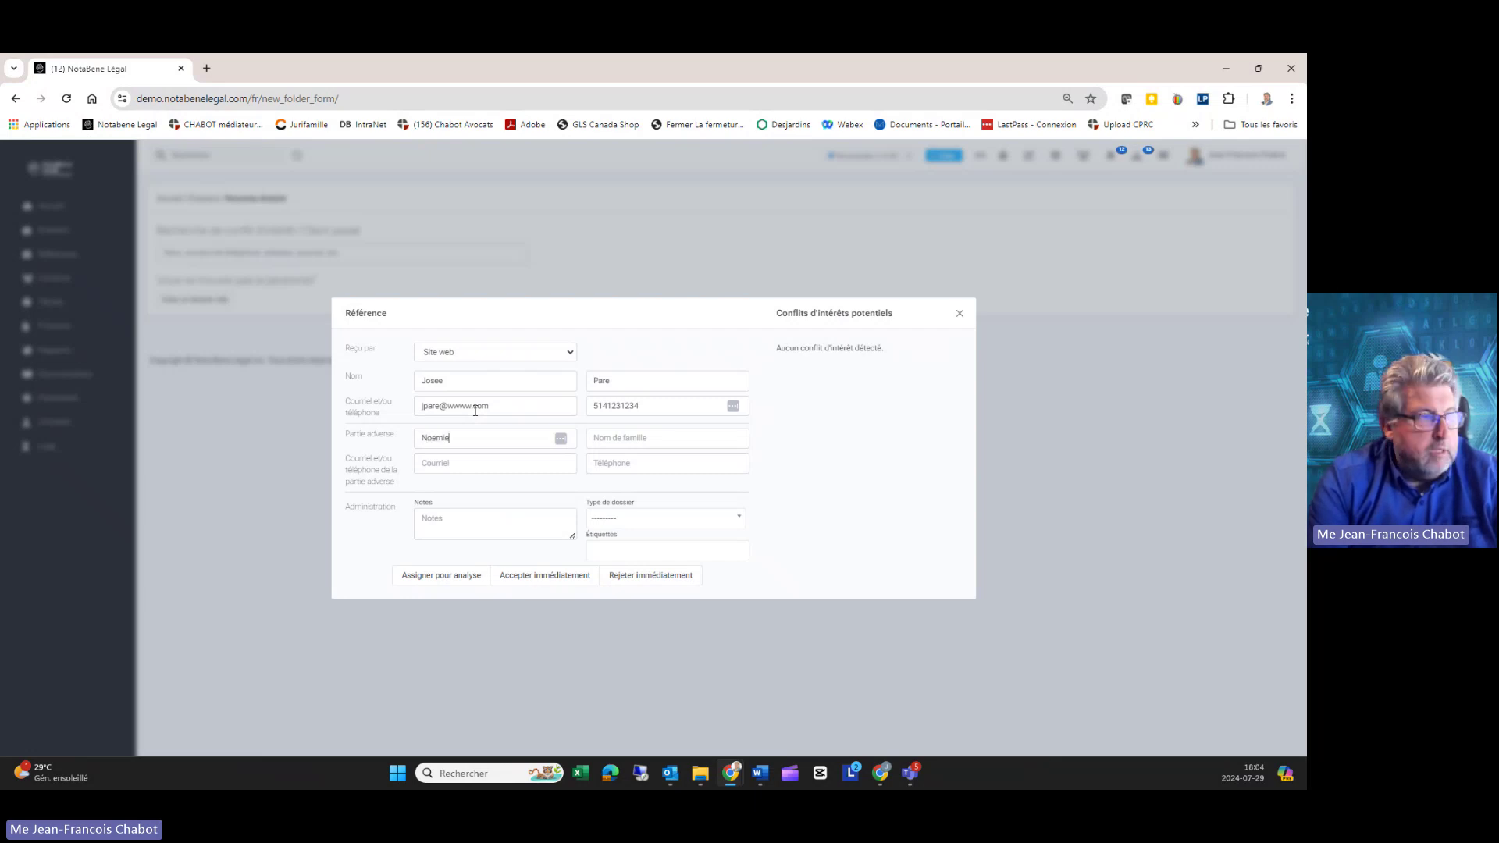
key(Tab)
text(P)
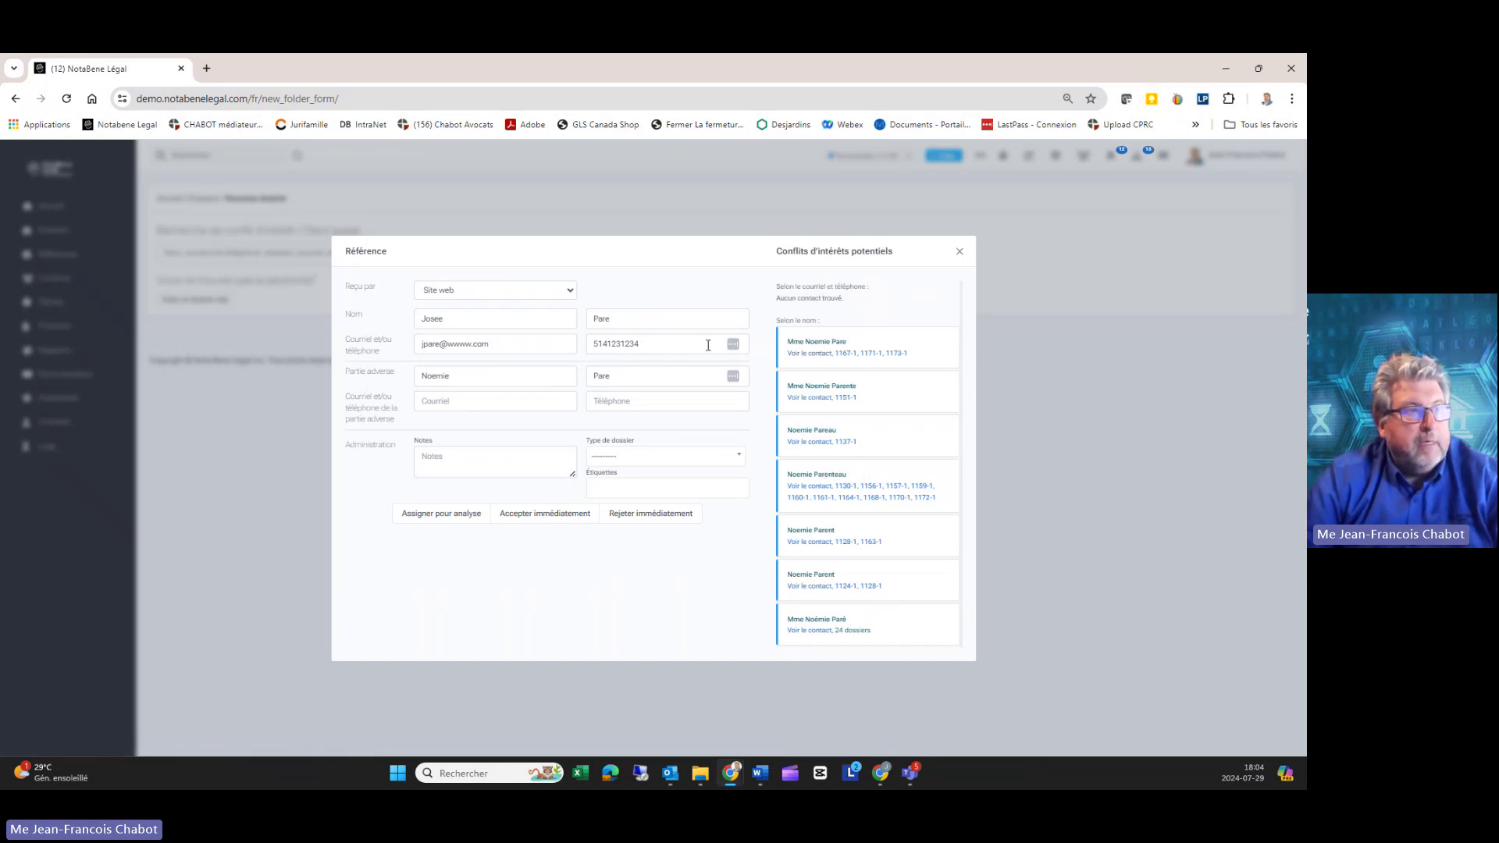
Step: Open the top conflict match in a new tab, check its Fiches d'information and Général, then return
click(816, 354)
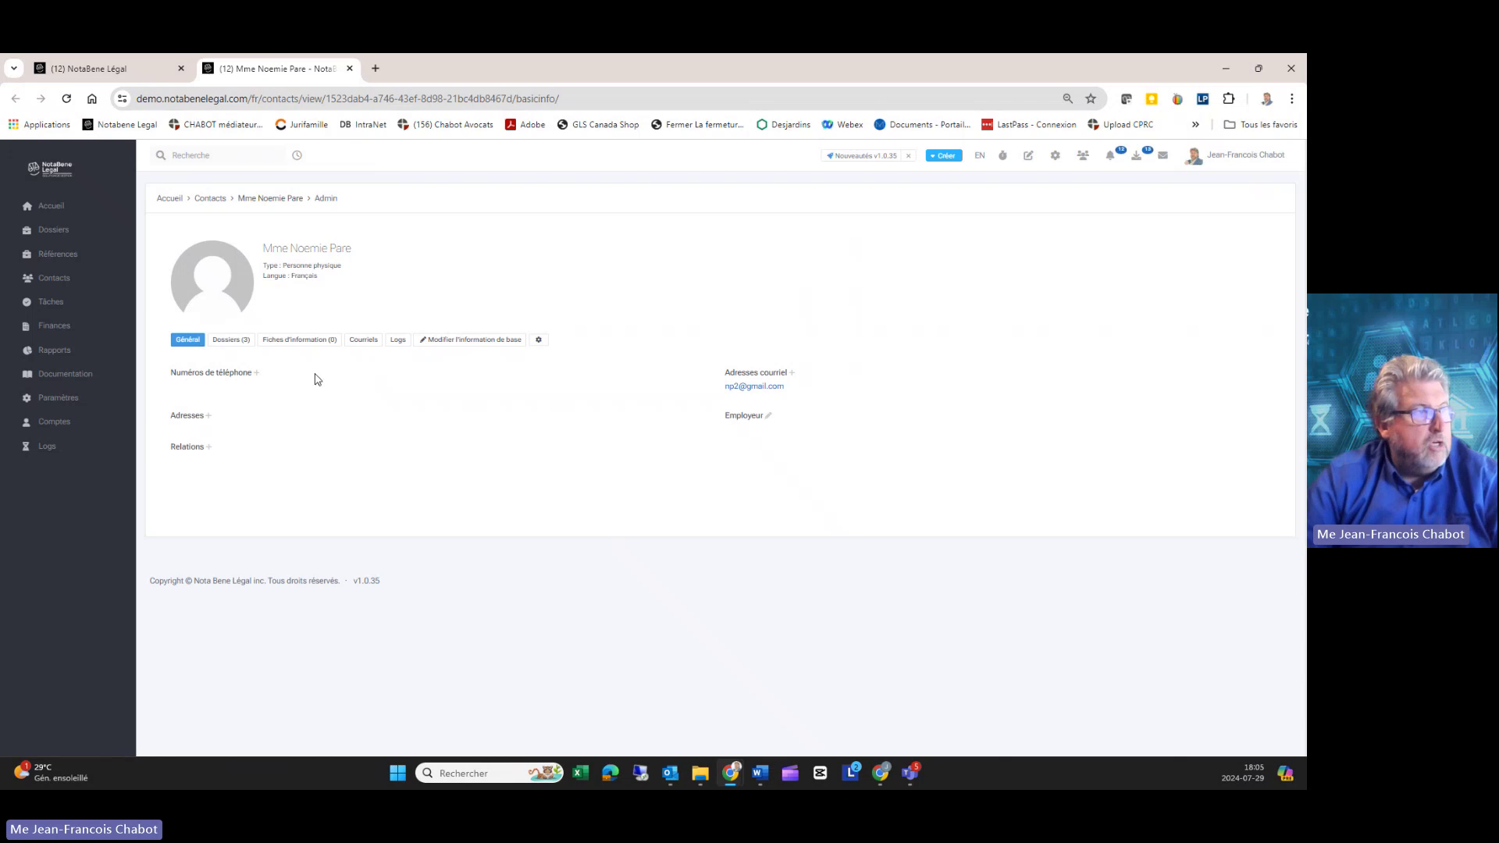
click(231, 340)
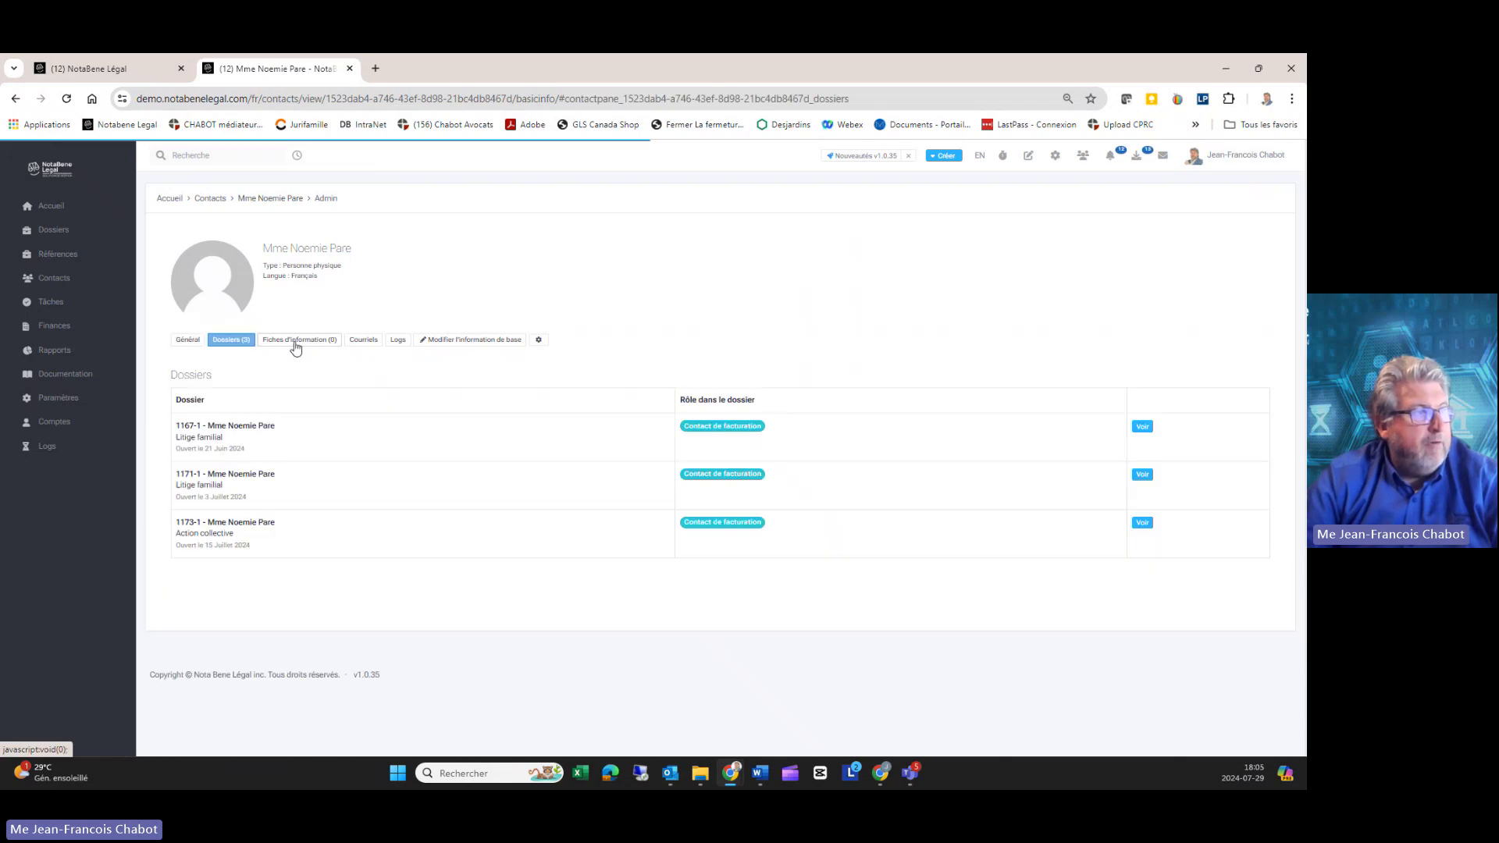
click(188, 340)
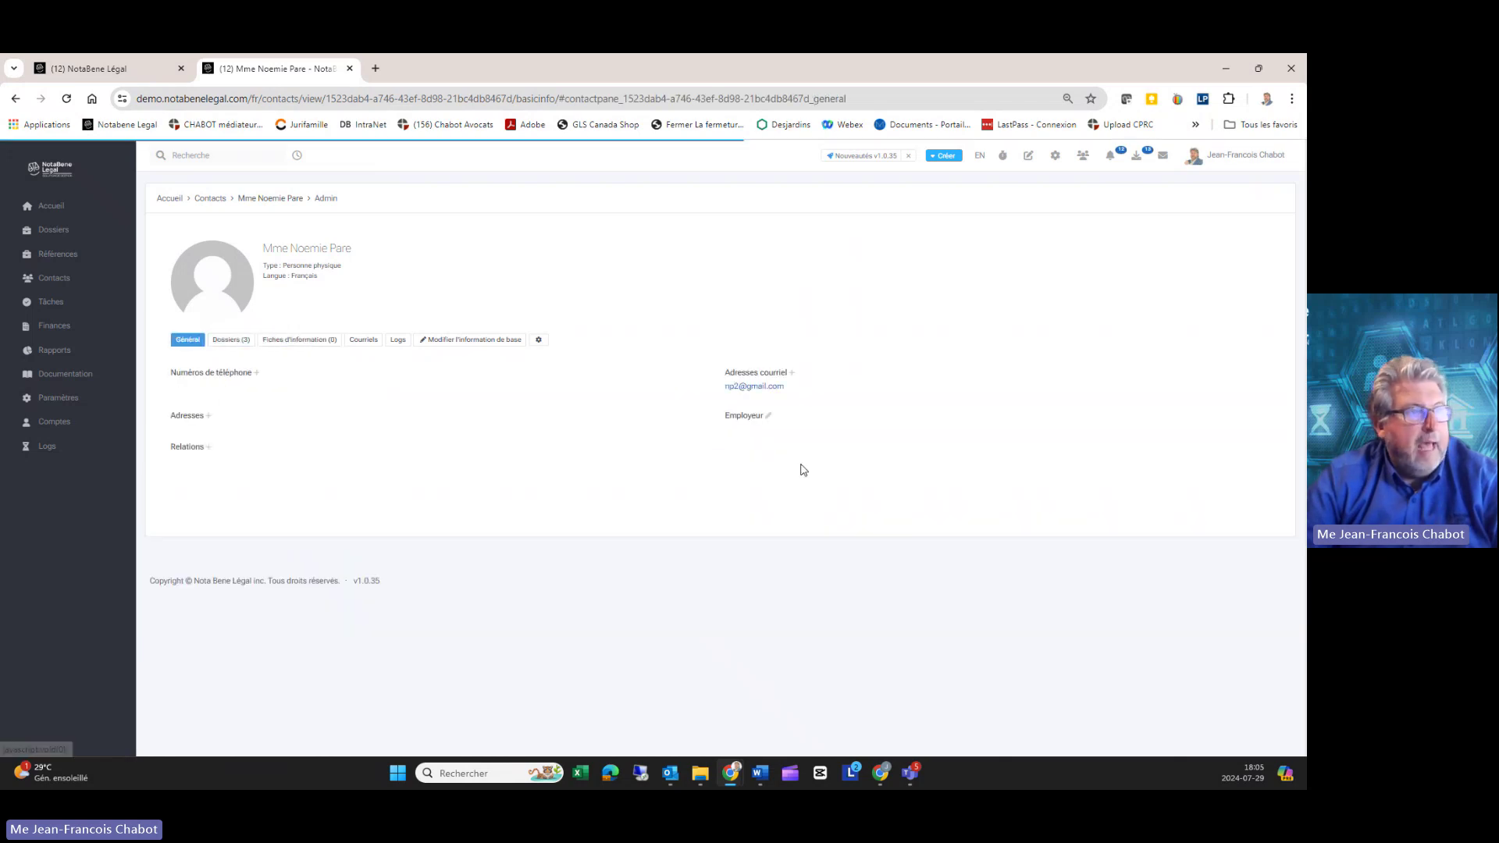
click(104, 70)
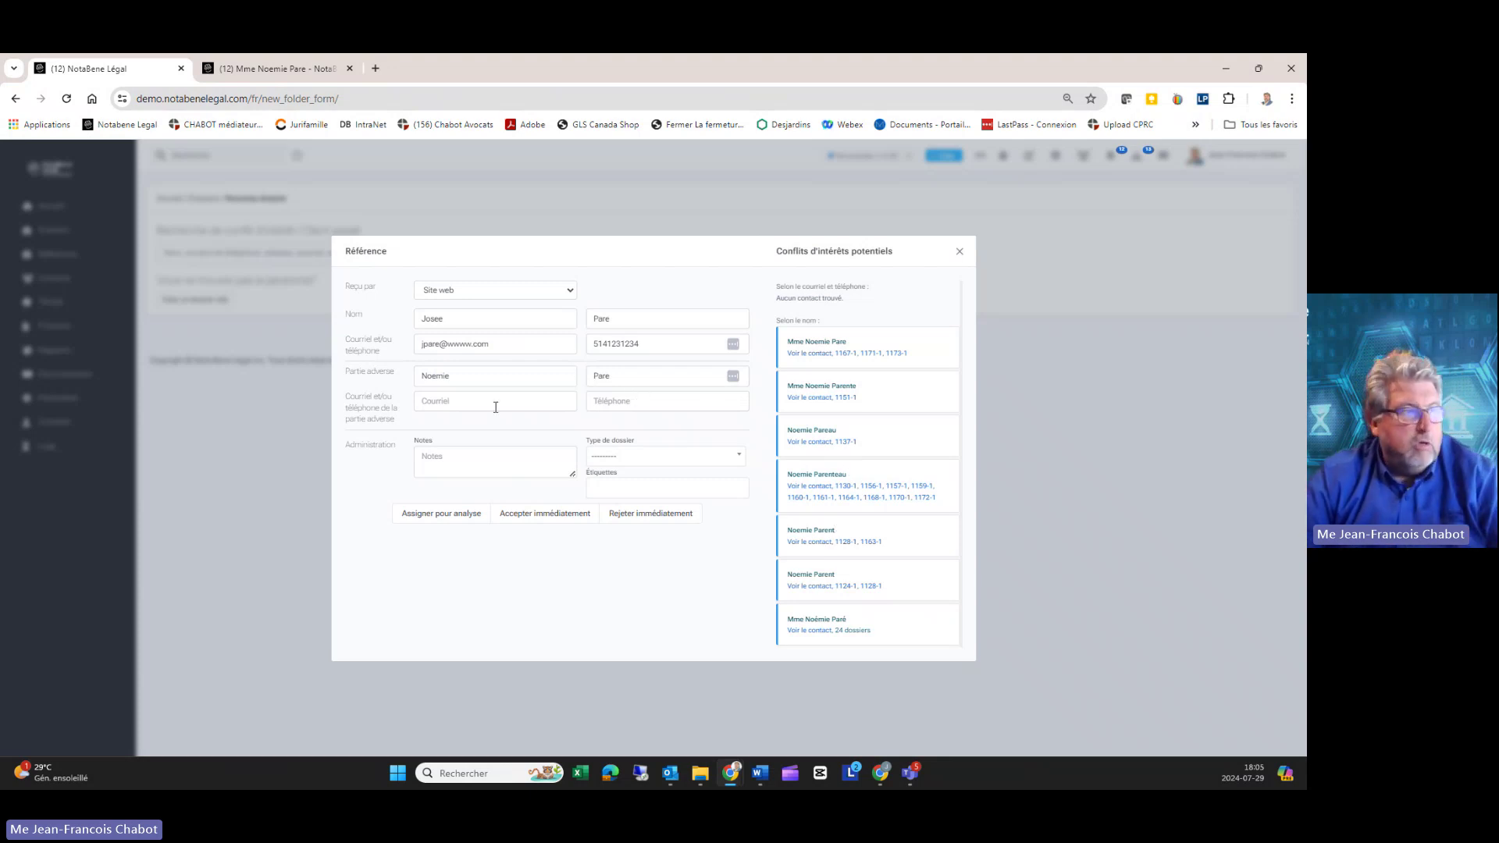
Step: Enter the adverse party's e-mail address and phone number
click(469, 404)
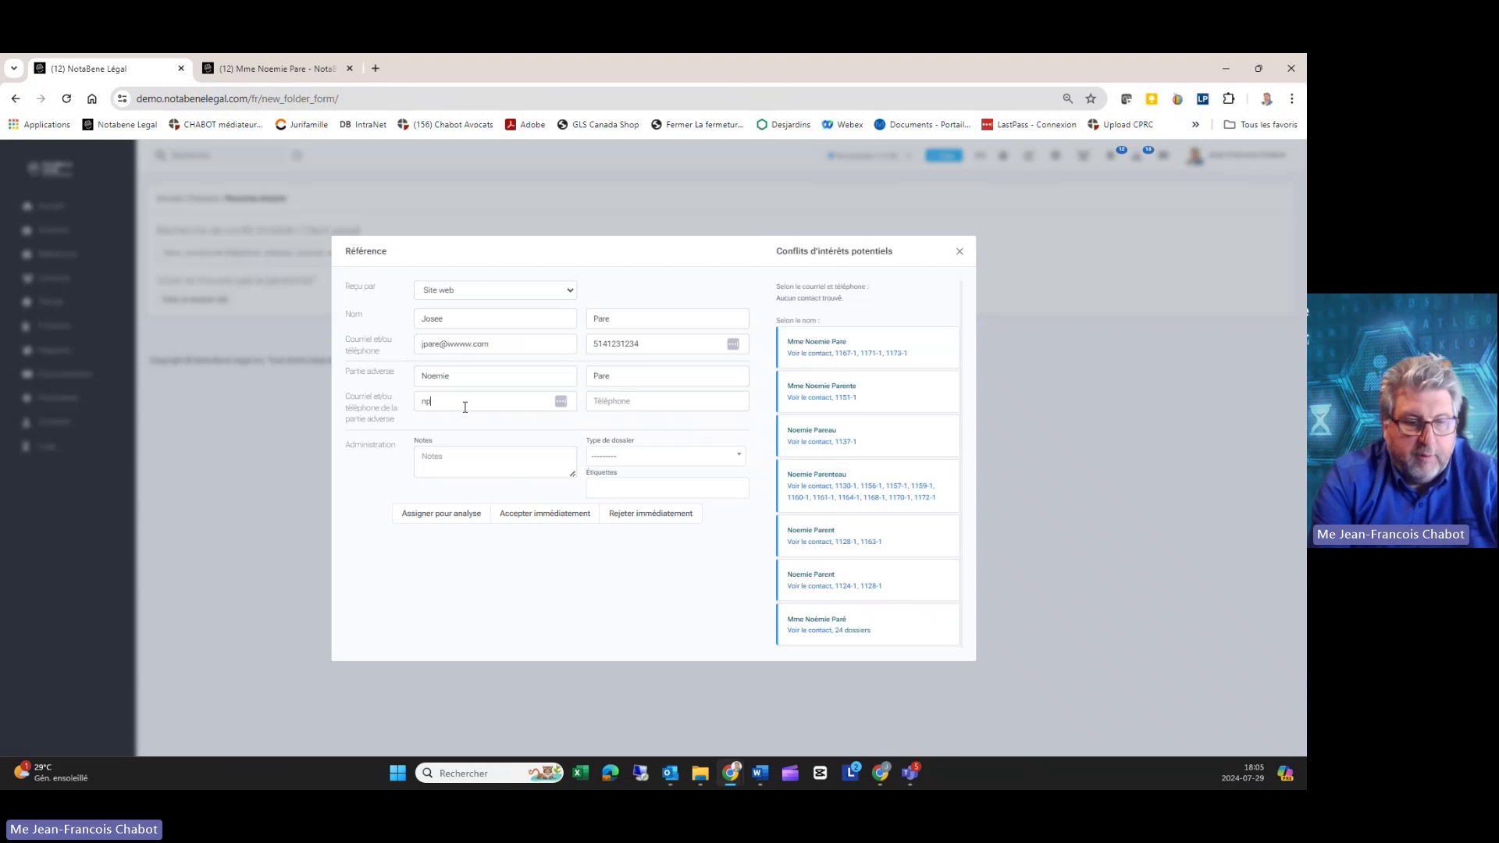
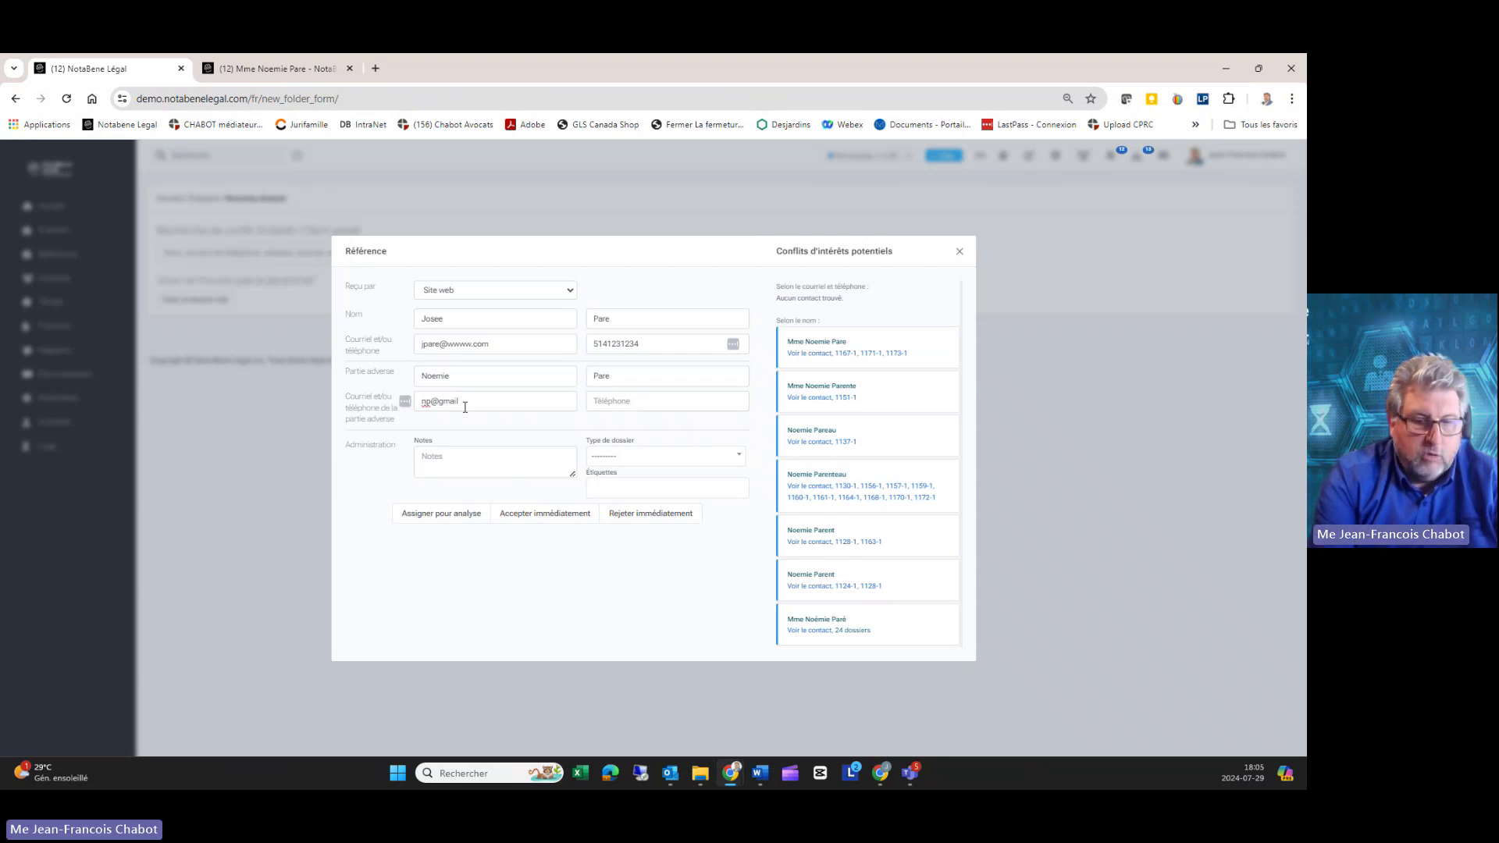
key(Tab)
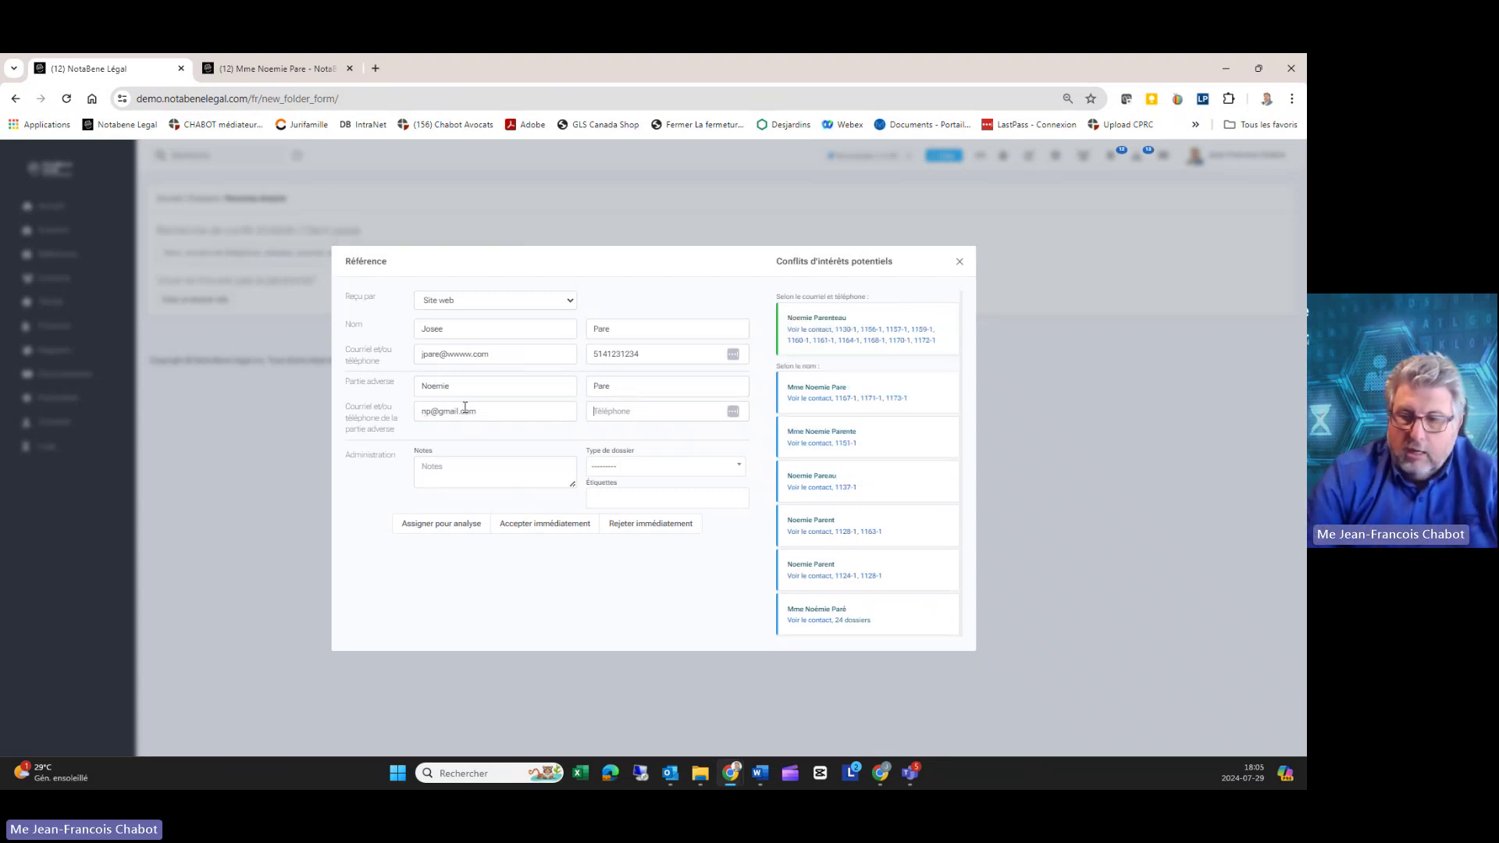
text(1234566123)
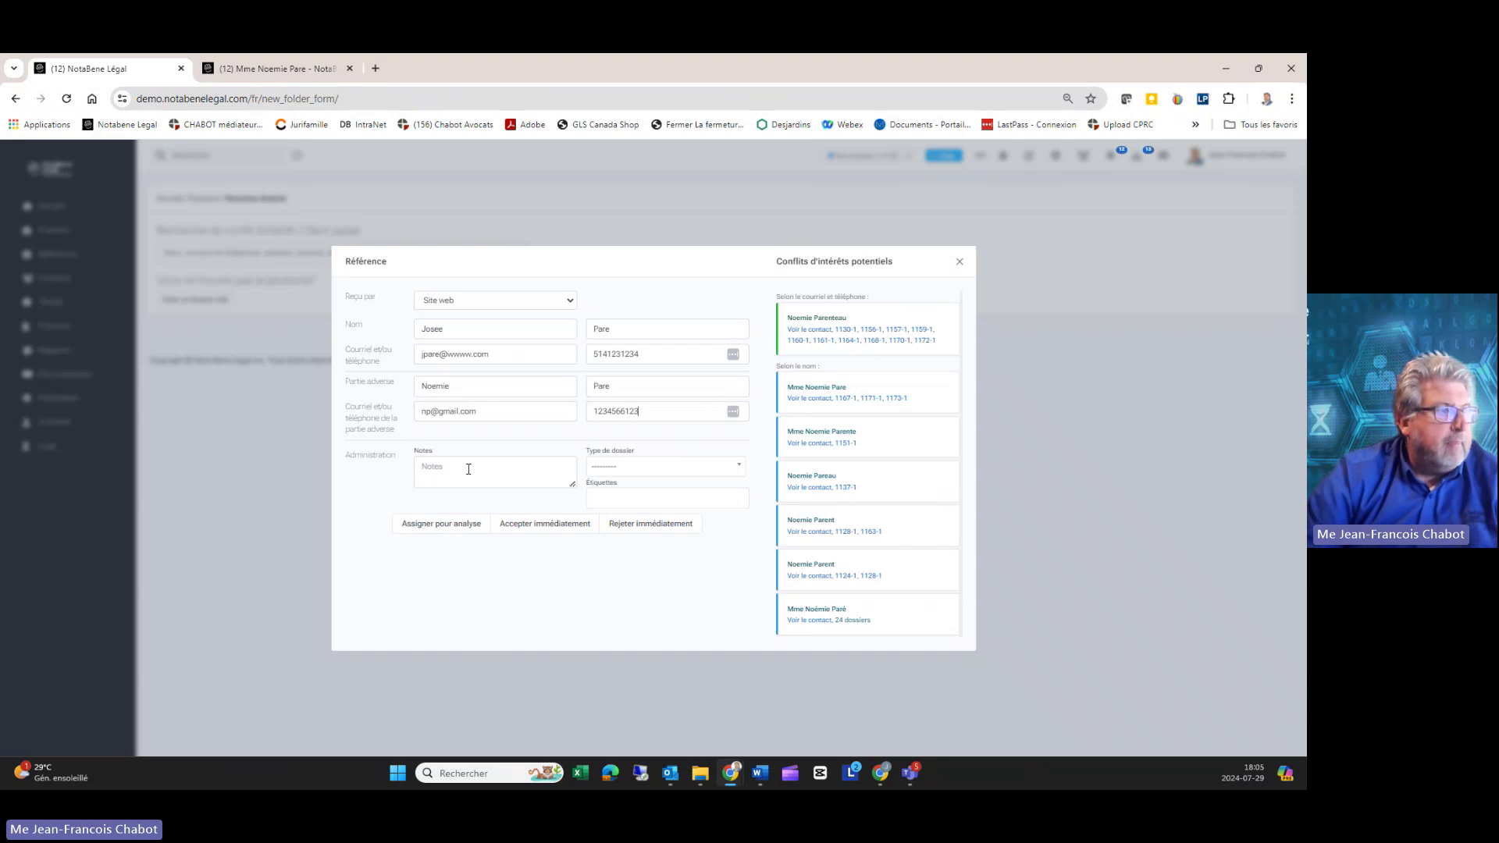
Step: Add notes 'NOTES DE L'APPEL / POUR REFERENCES FUTURES' and set file type to Litige familial
click(466, 477)
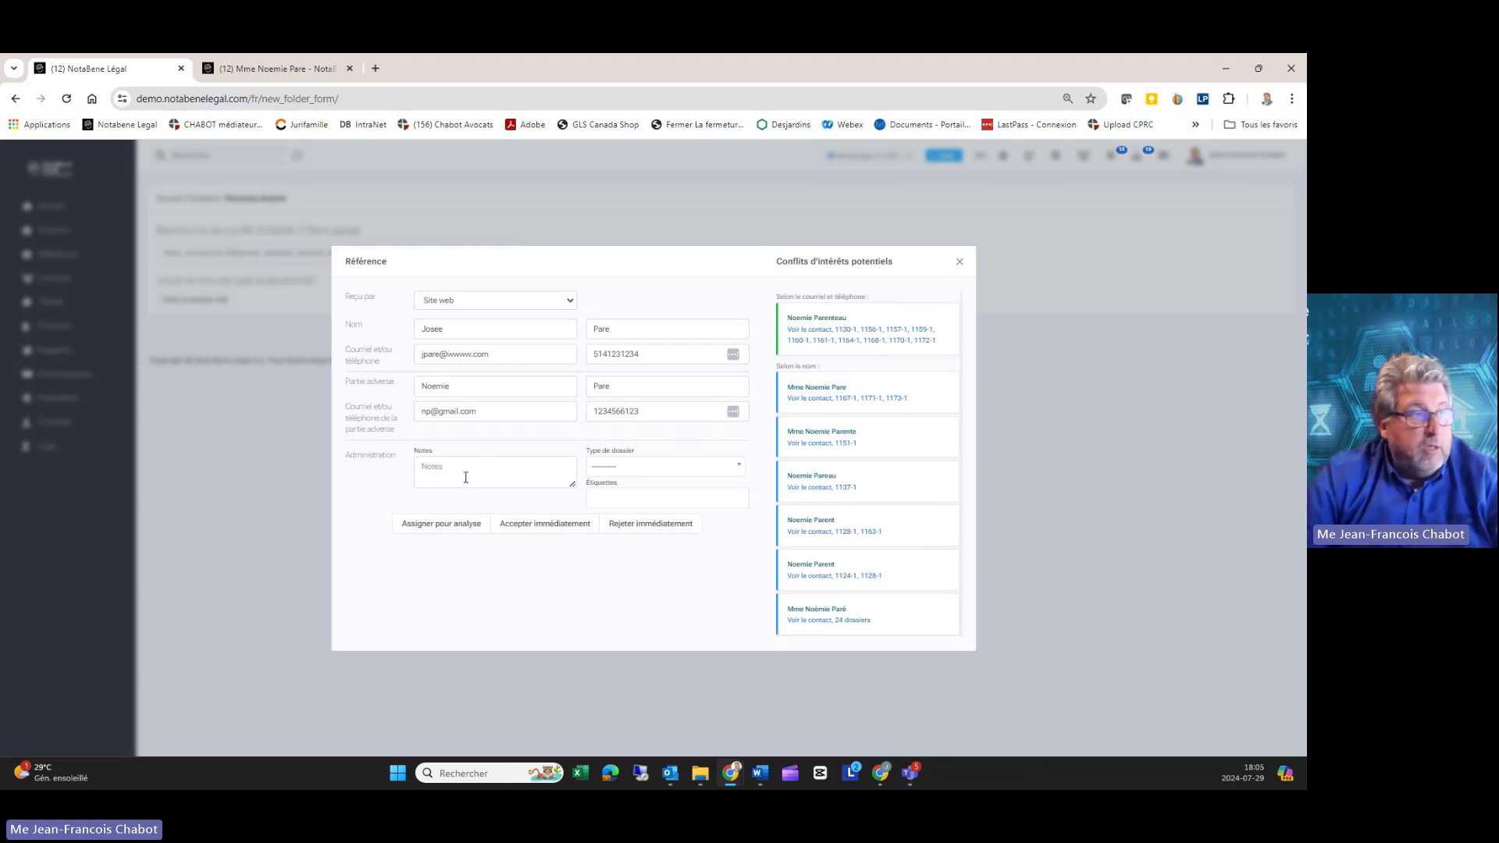
text(NO)
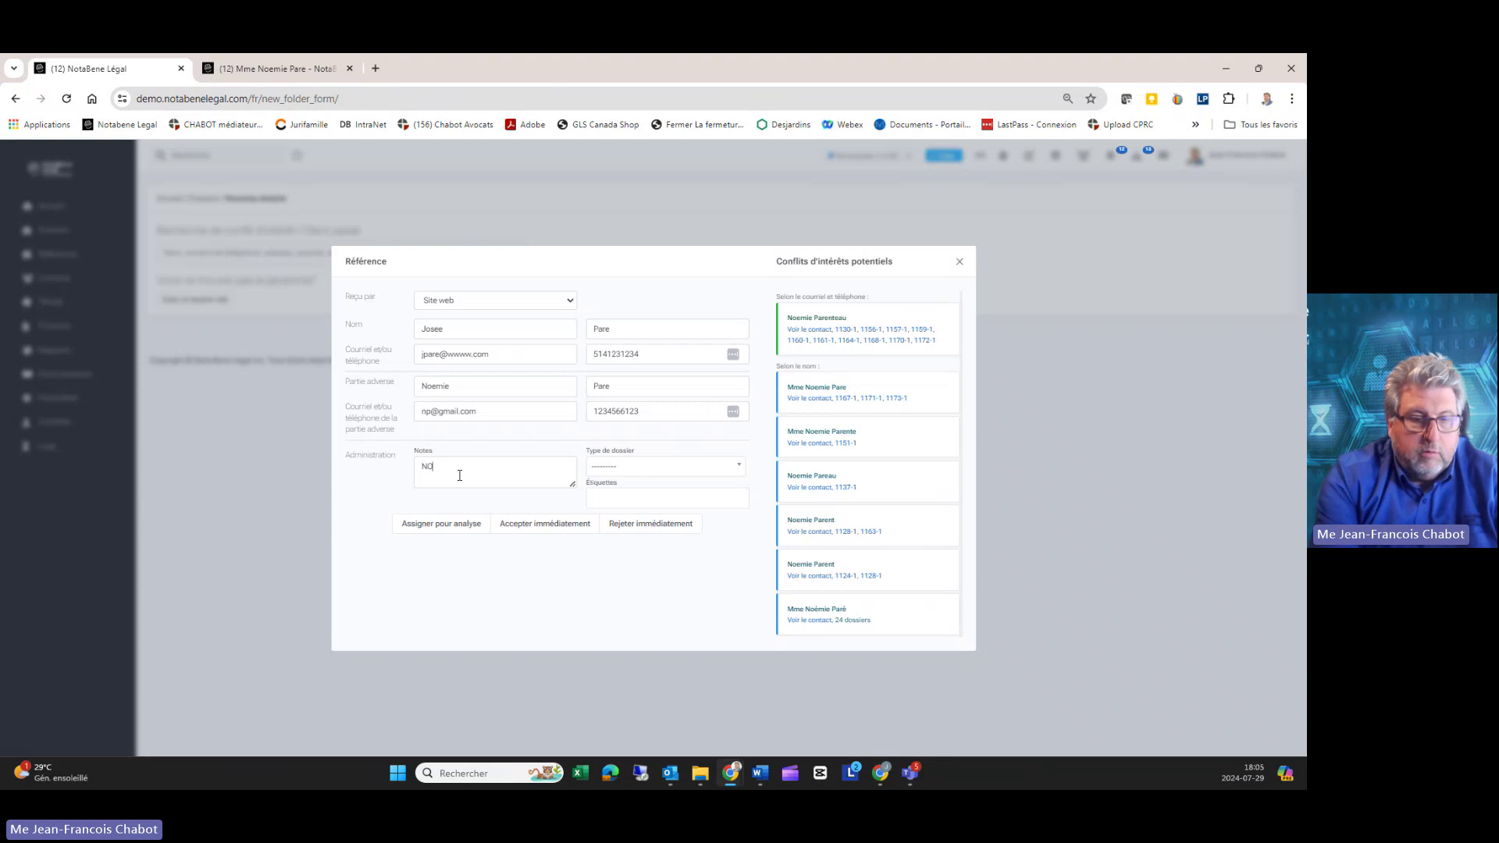
text(TES DE L'APPEL)
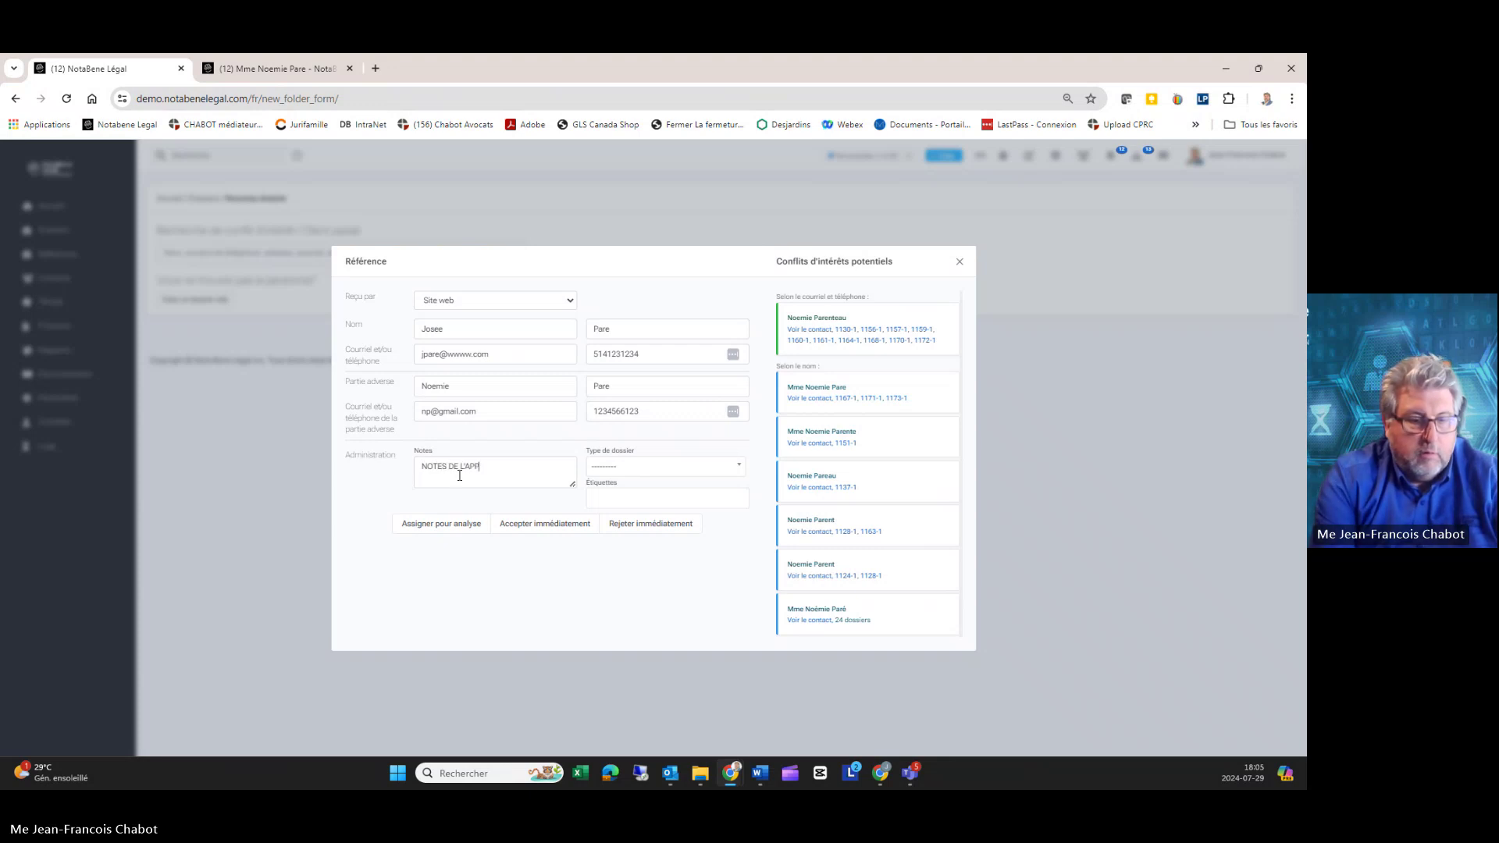
key(Return)
key(Return)
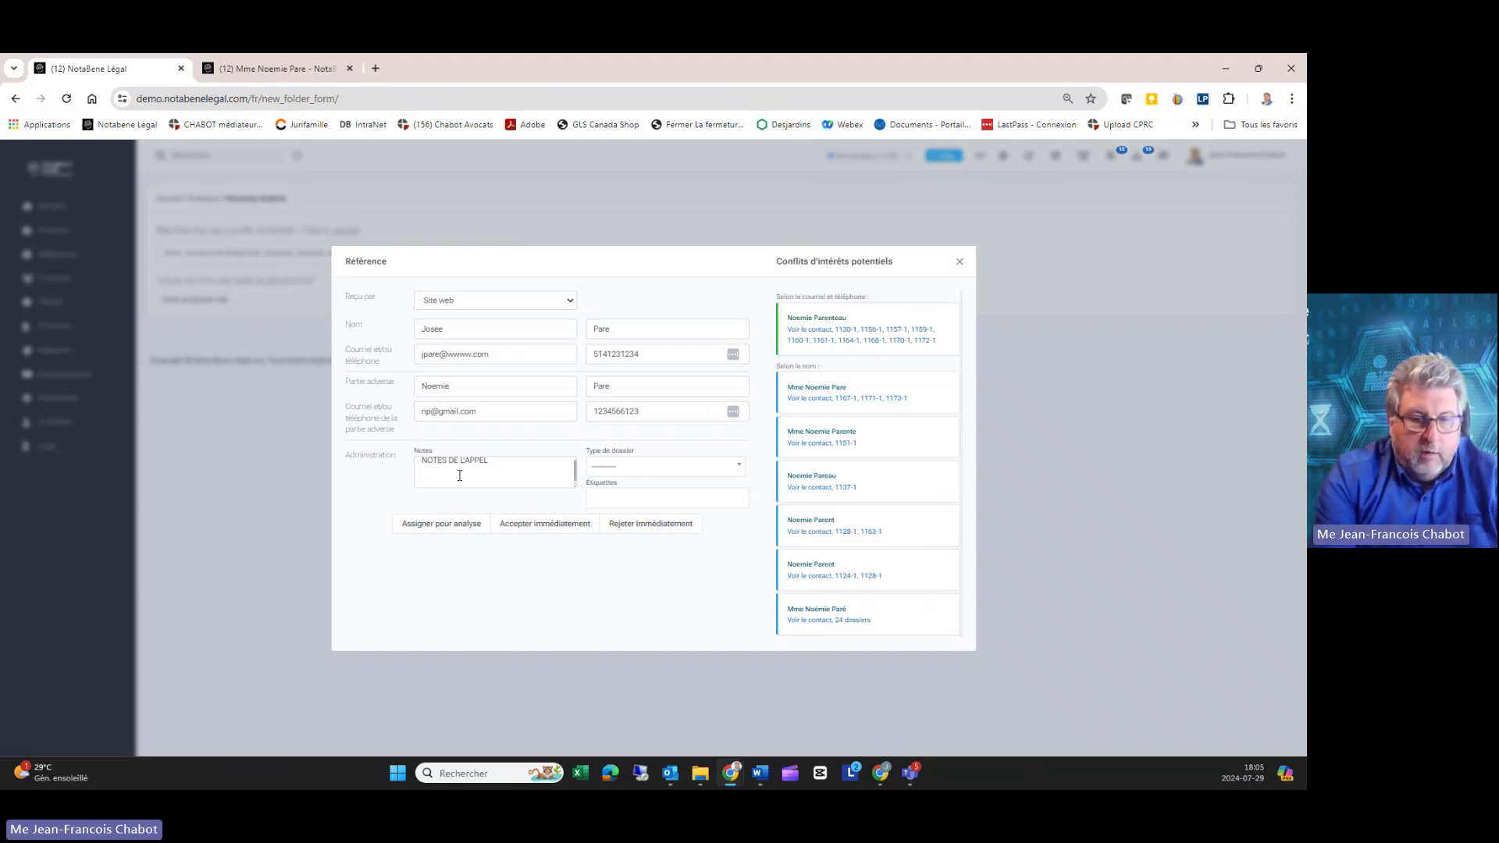
text(POUR REFERENC)
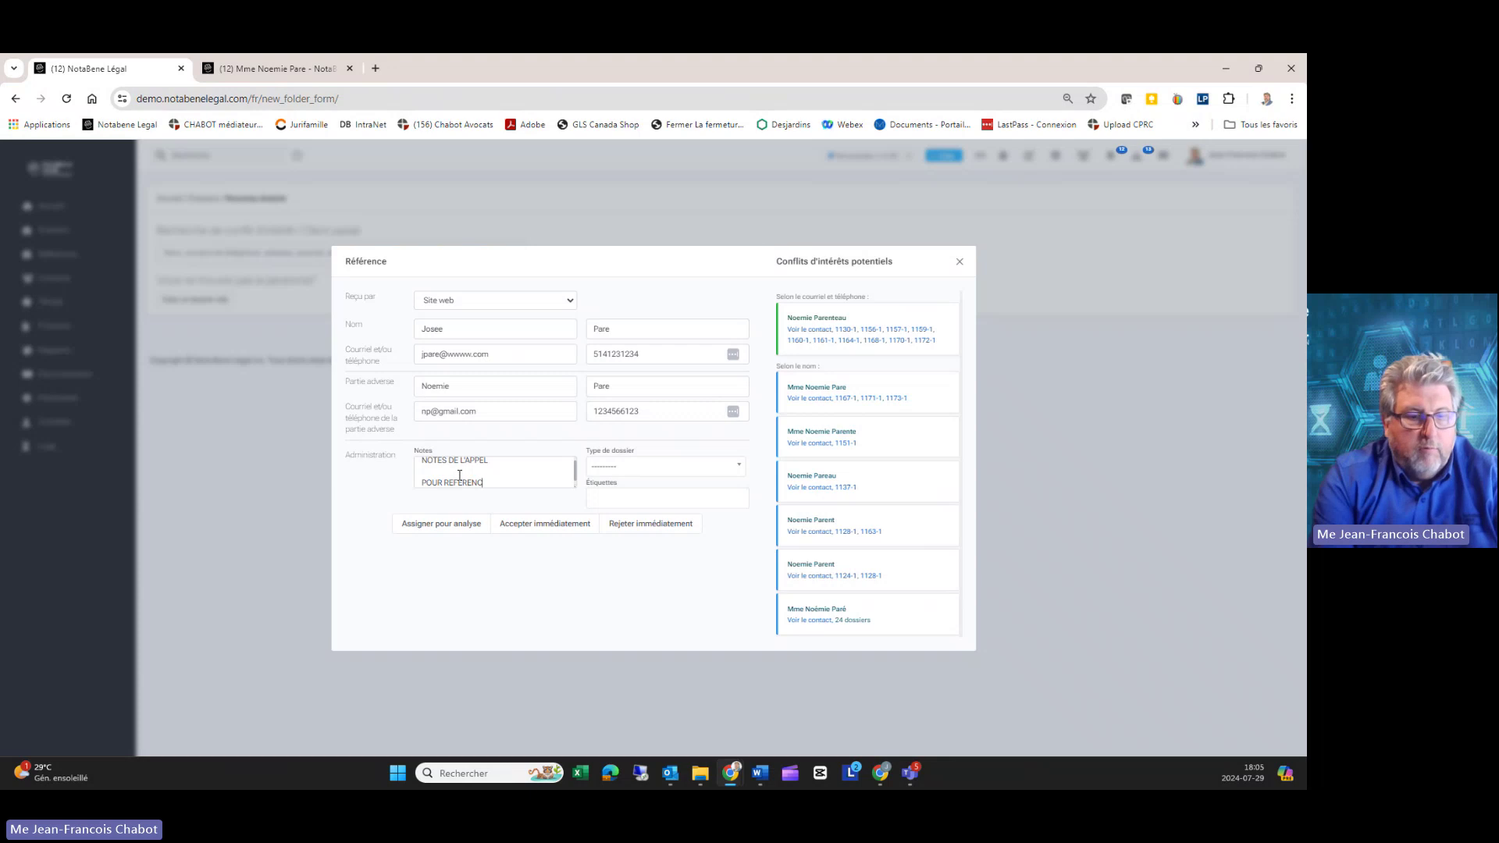
text(ES F)
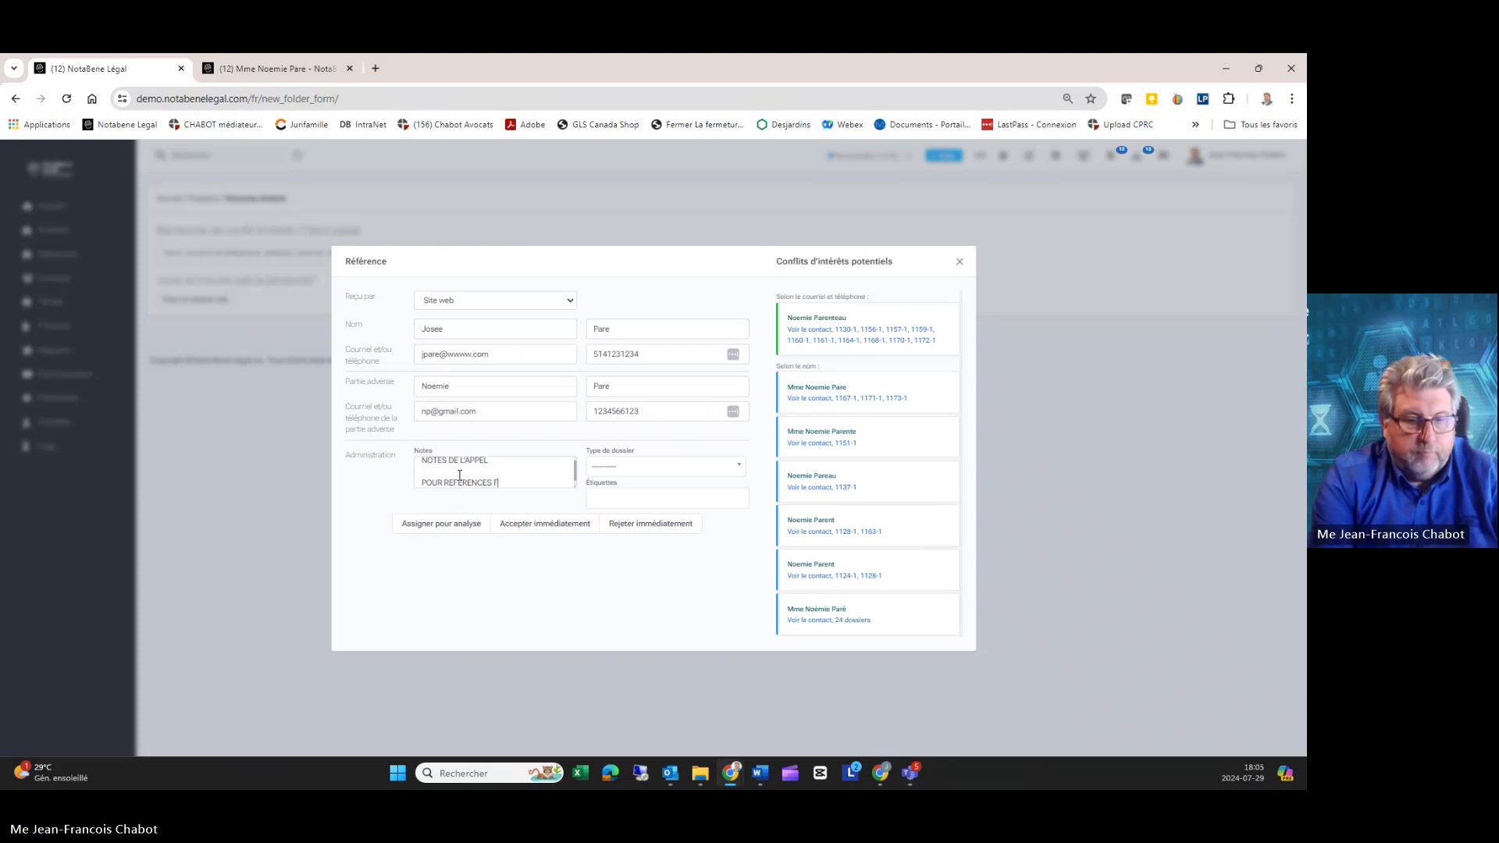
text(UTURES)
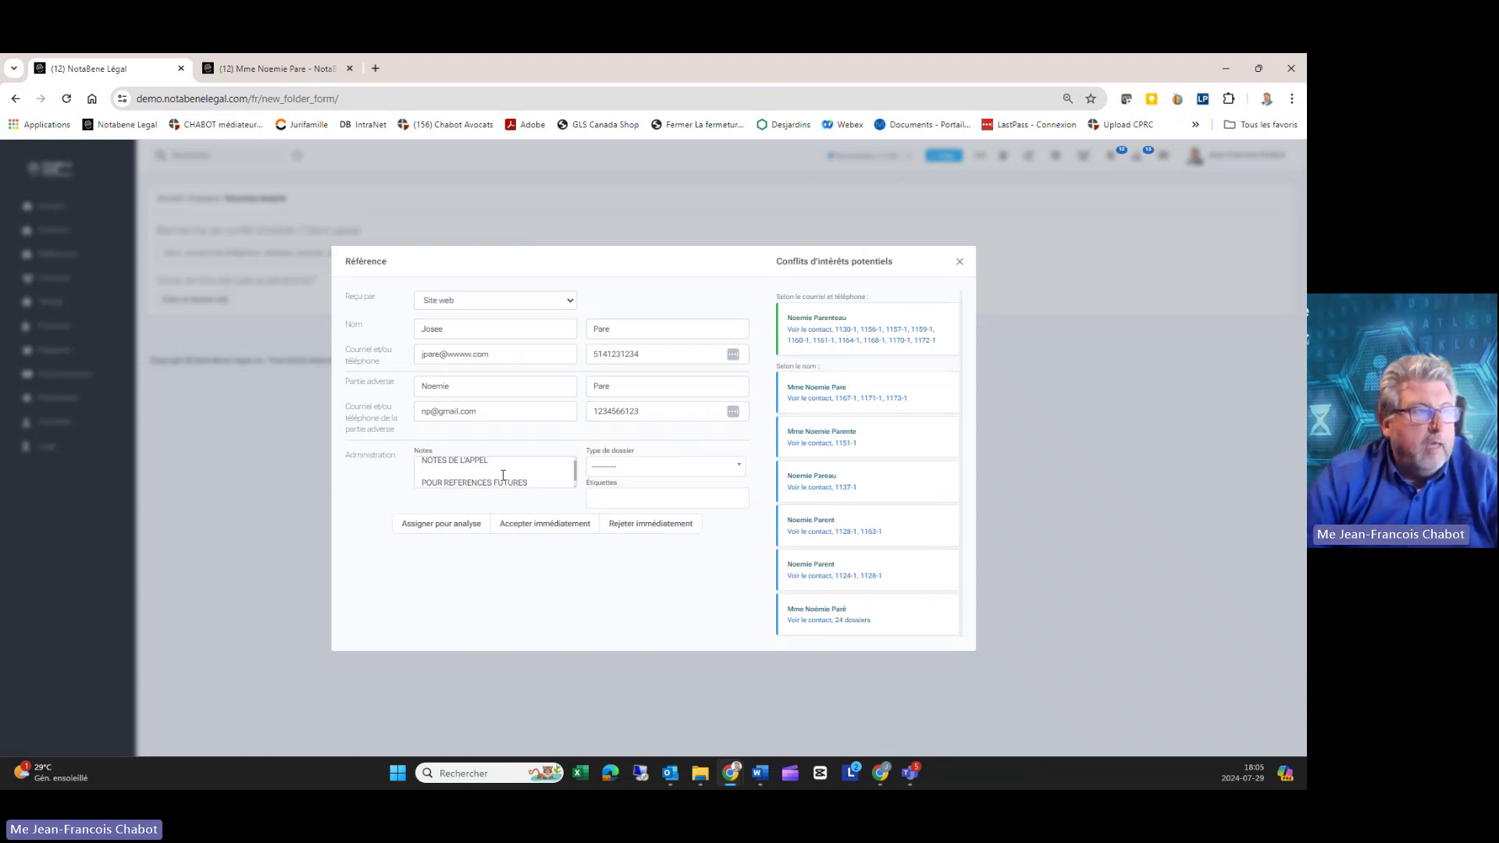
click(603, 467)
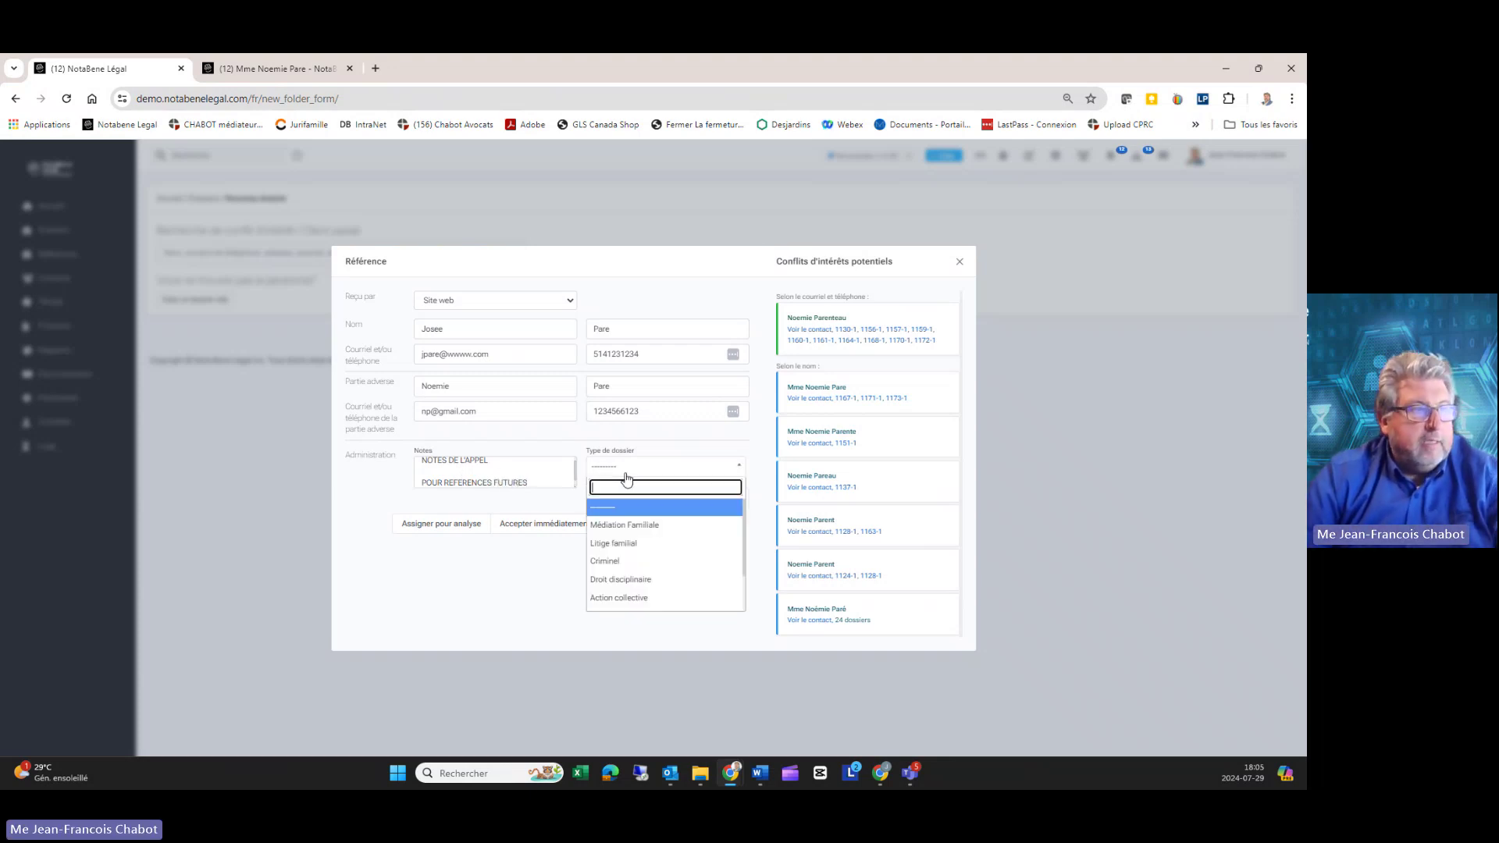
click(636, 544)
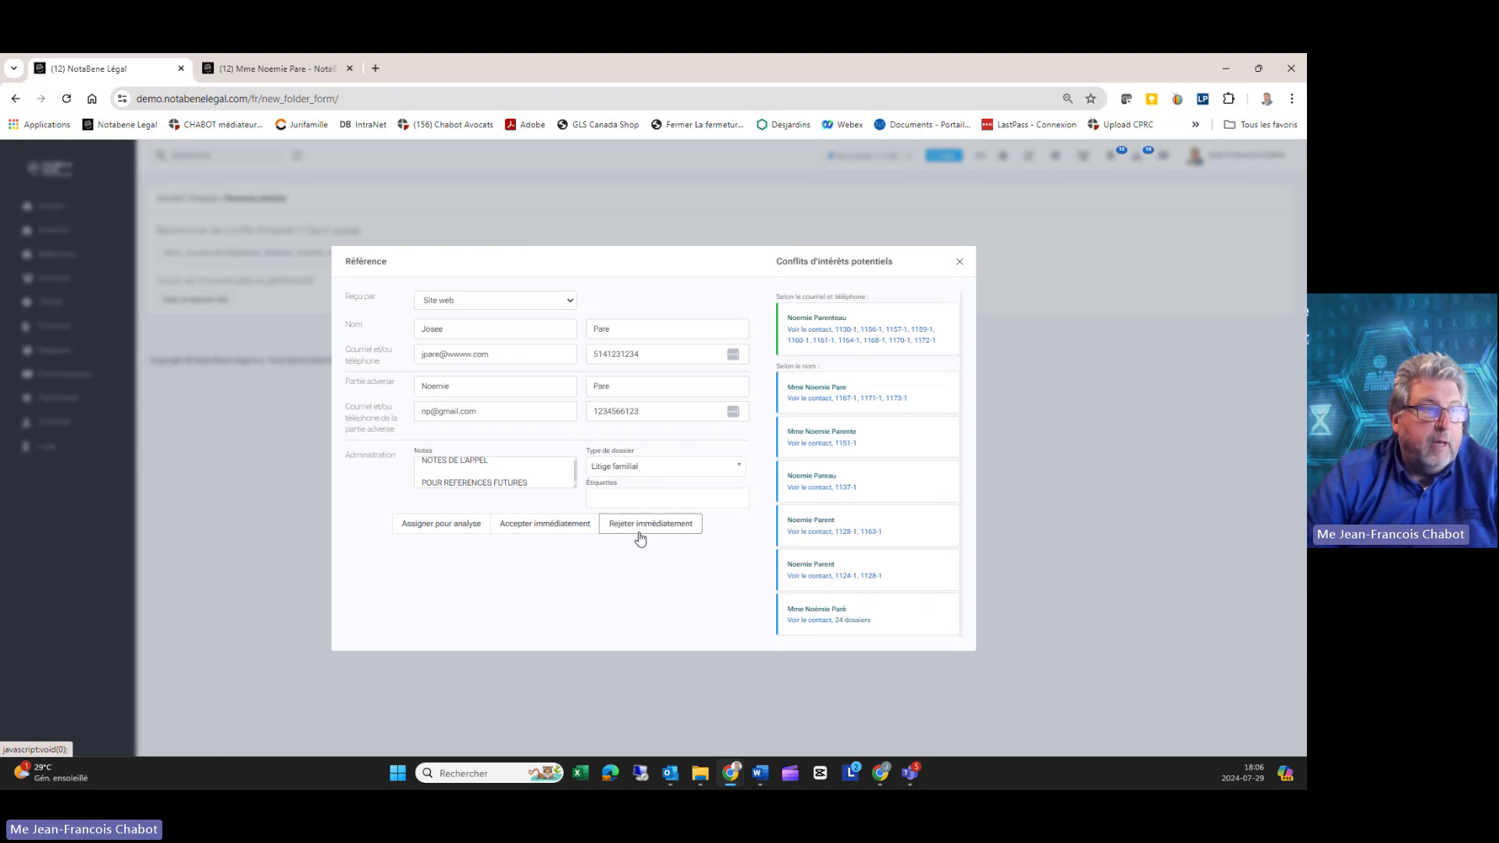
Step: Look through the rejection reasons without choosing one, keep Site web, and cancel the rejection
click(640, 537)
click(609, 536)
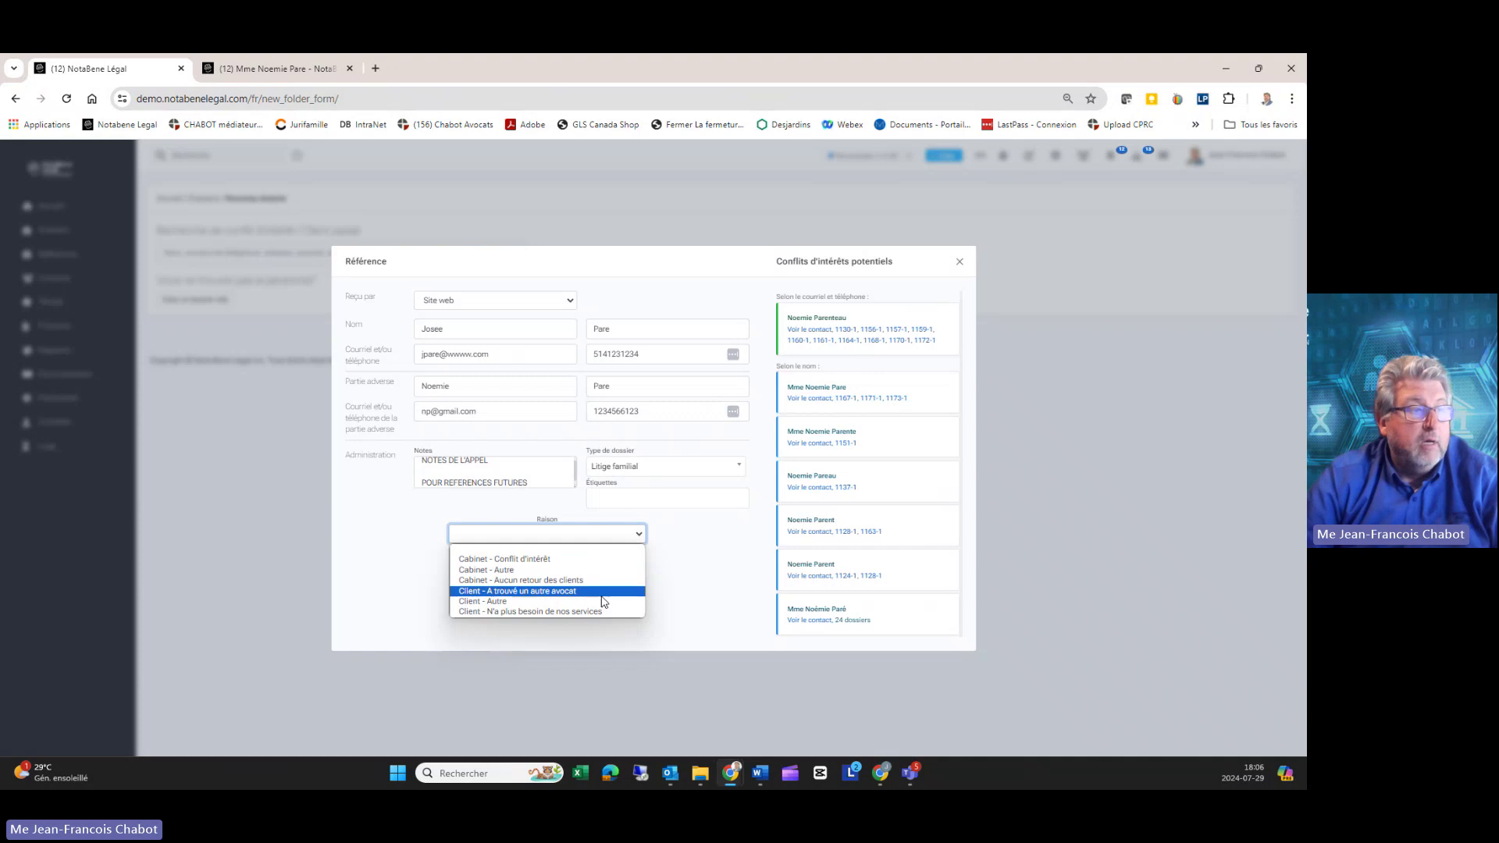
click(708, 557)
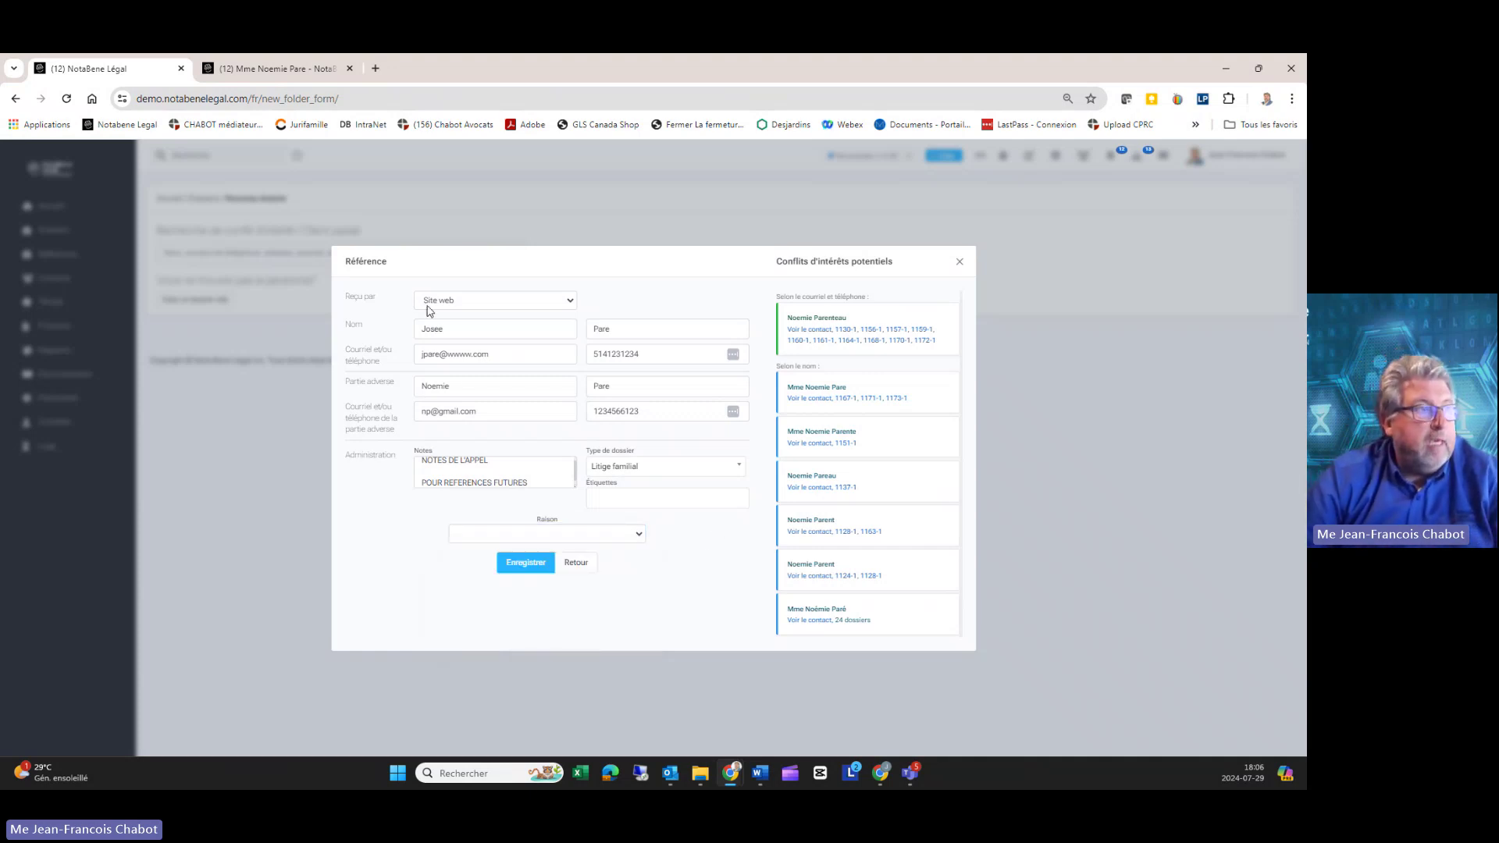
drag(355, 297, 365, 297)
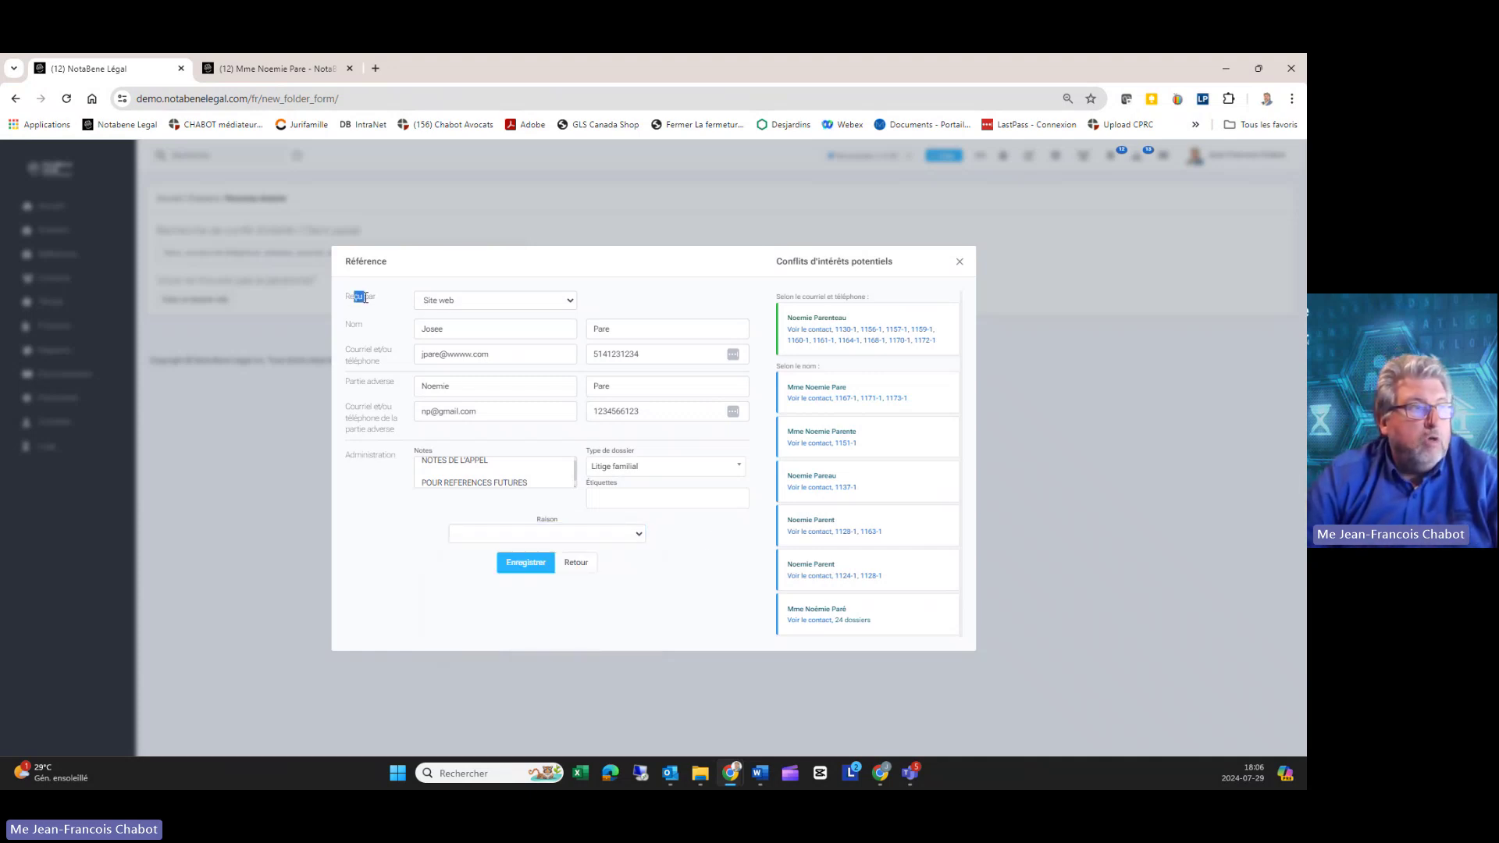
click(479, 303)
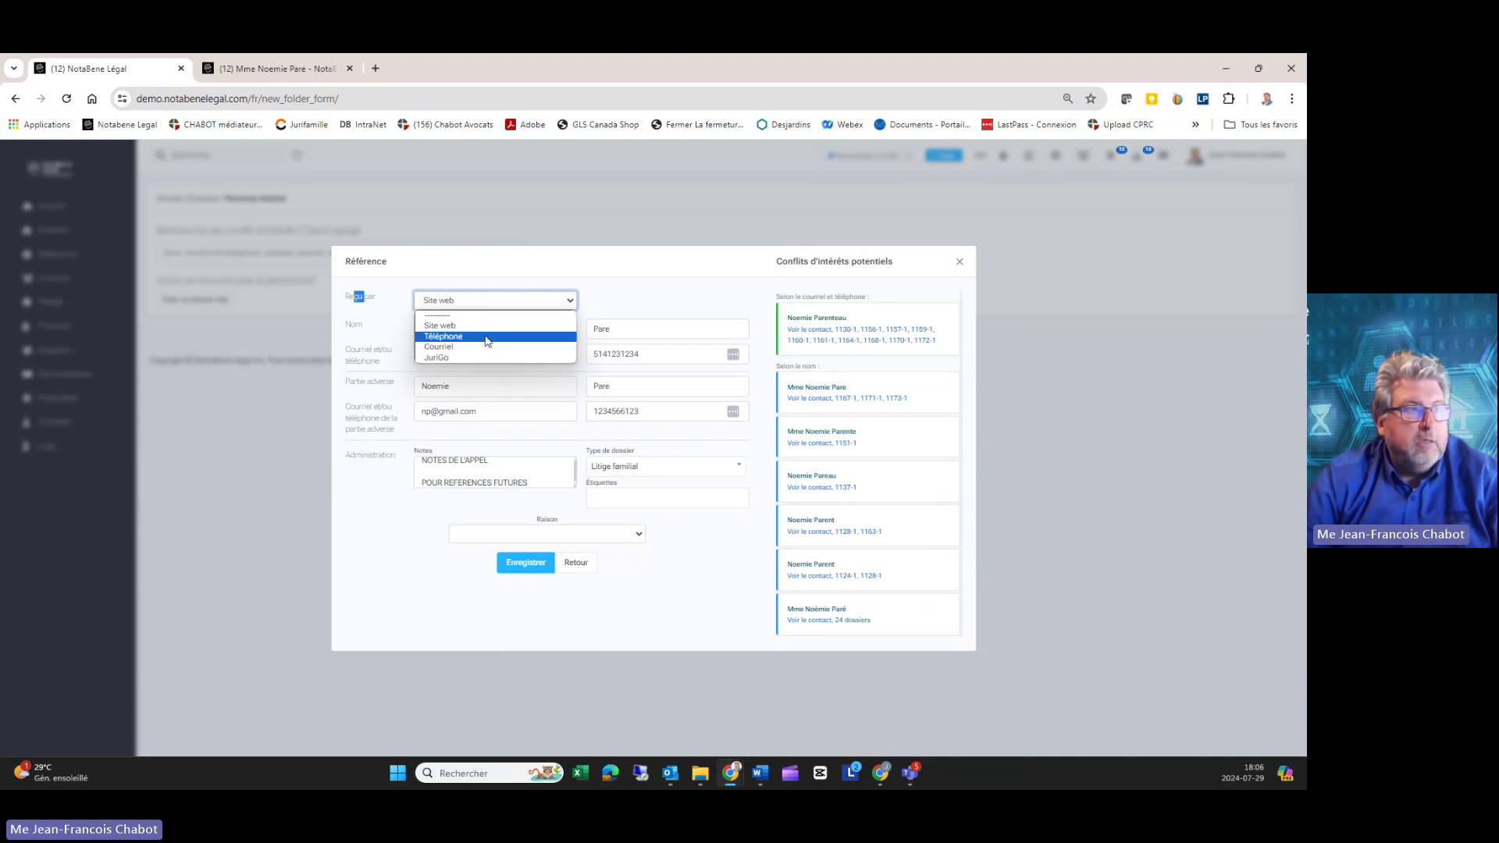
click(606, 300)
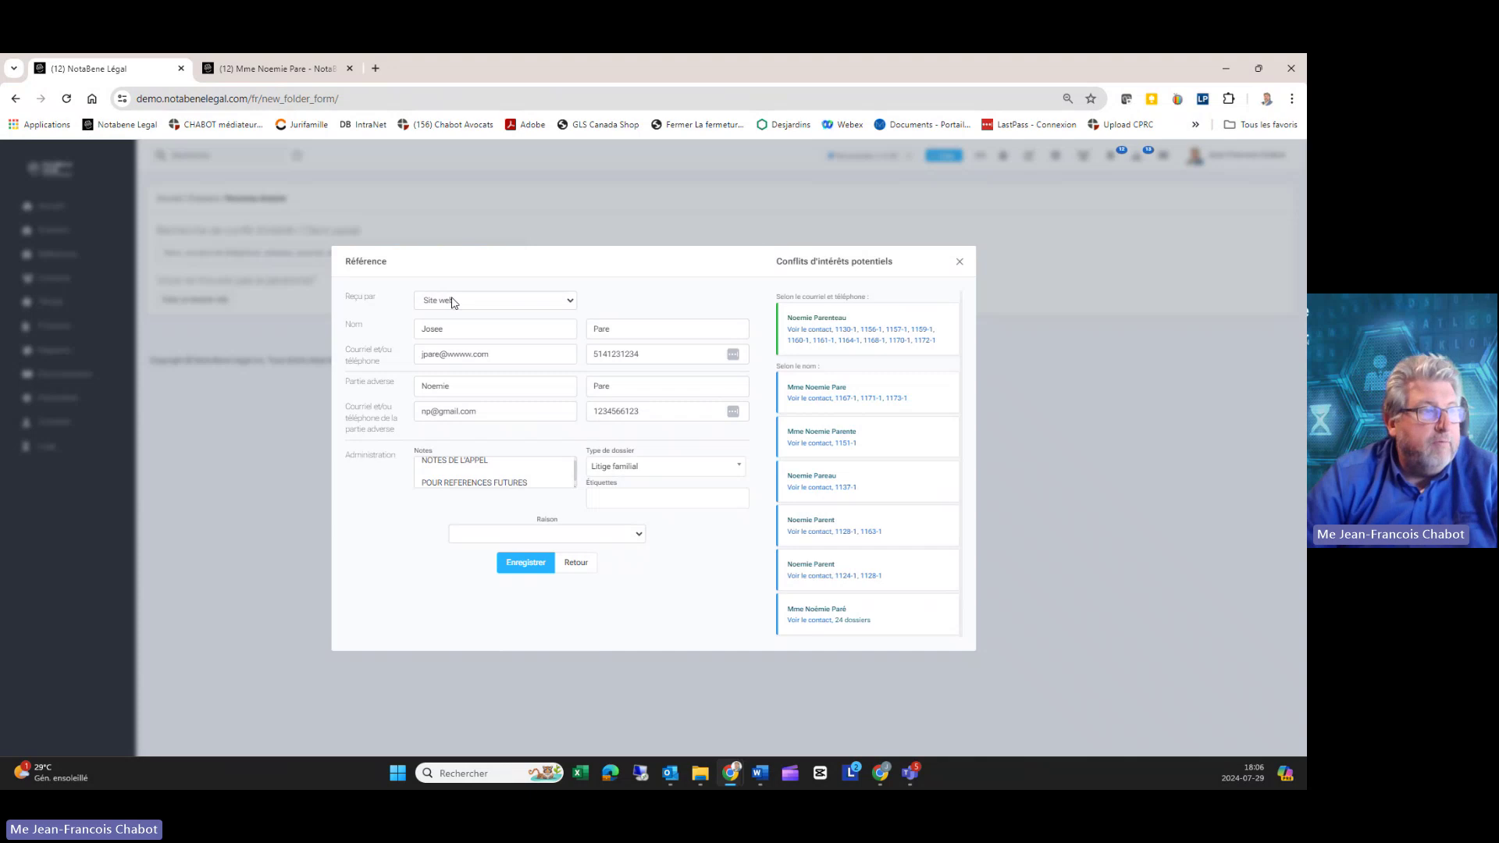
click(593, 534)
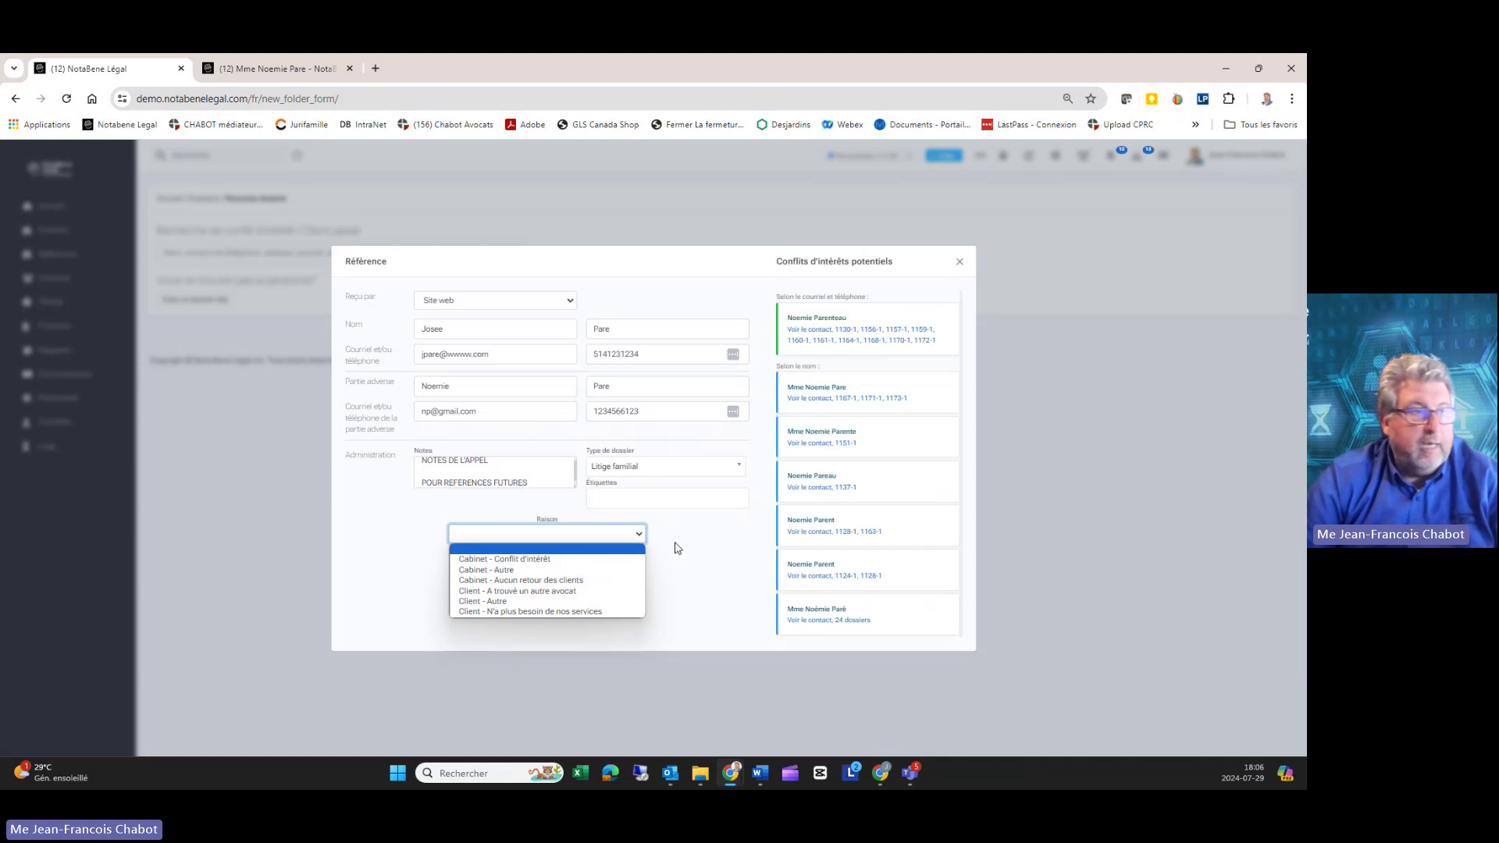
click(711, 549)
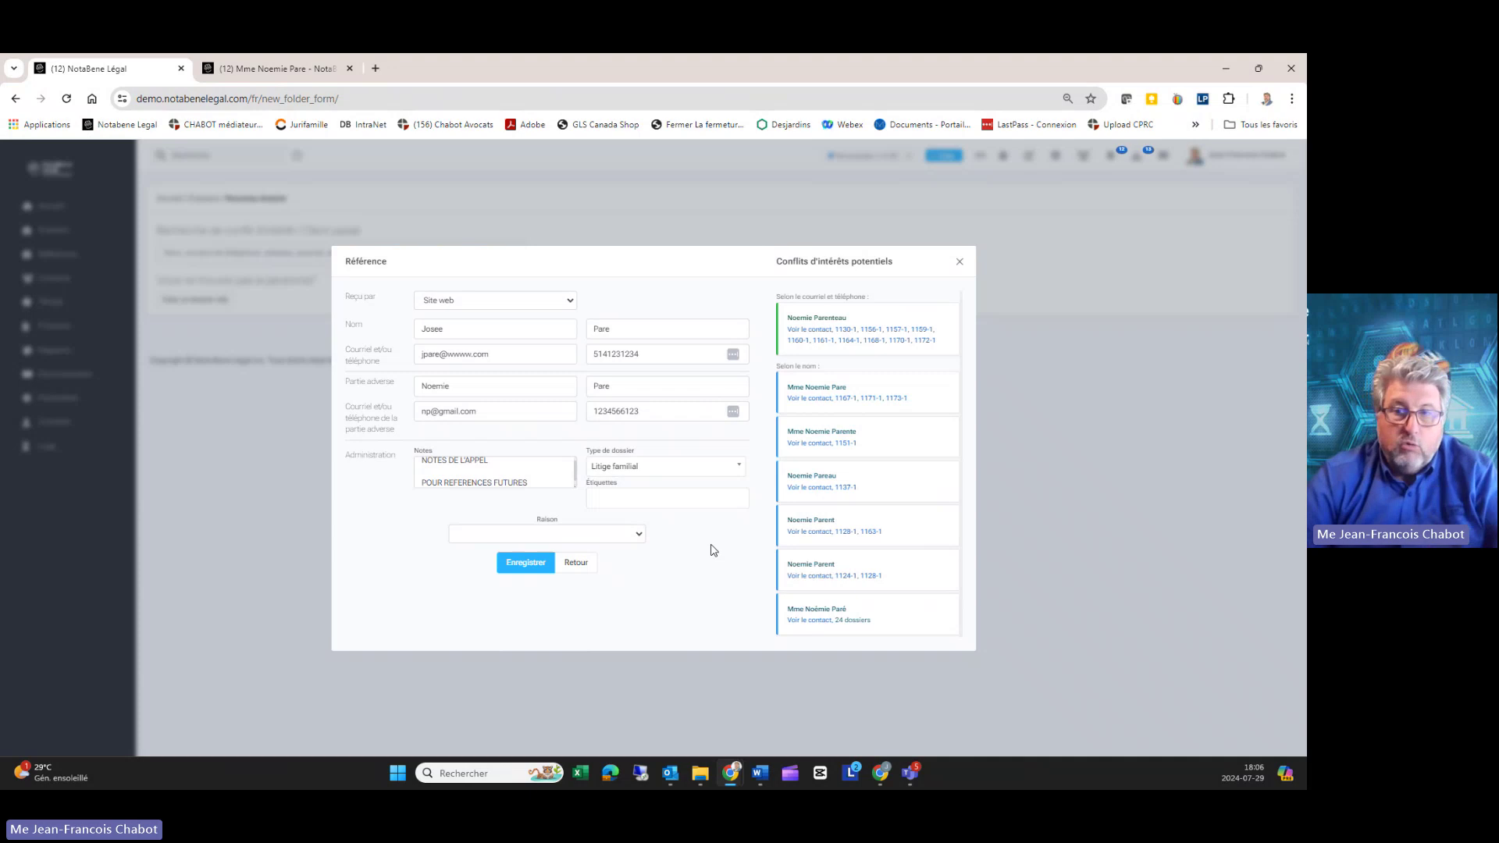
click(629, 541)
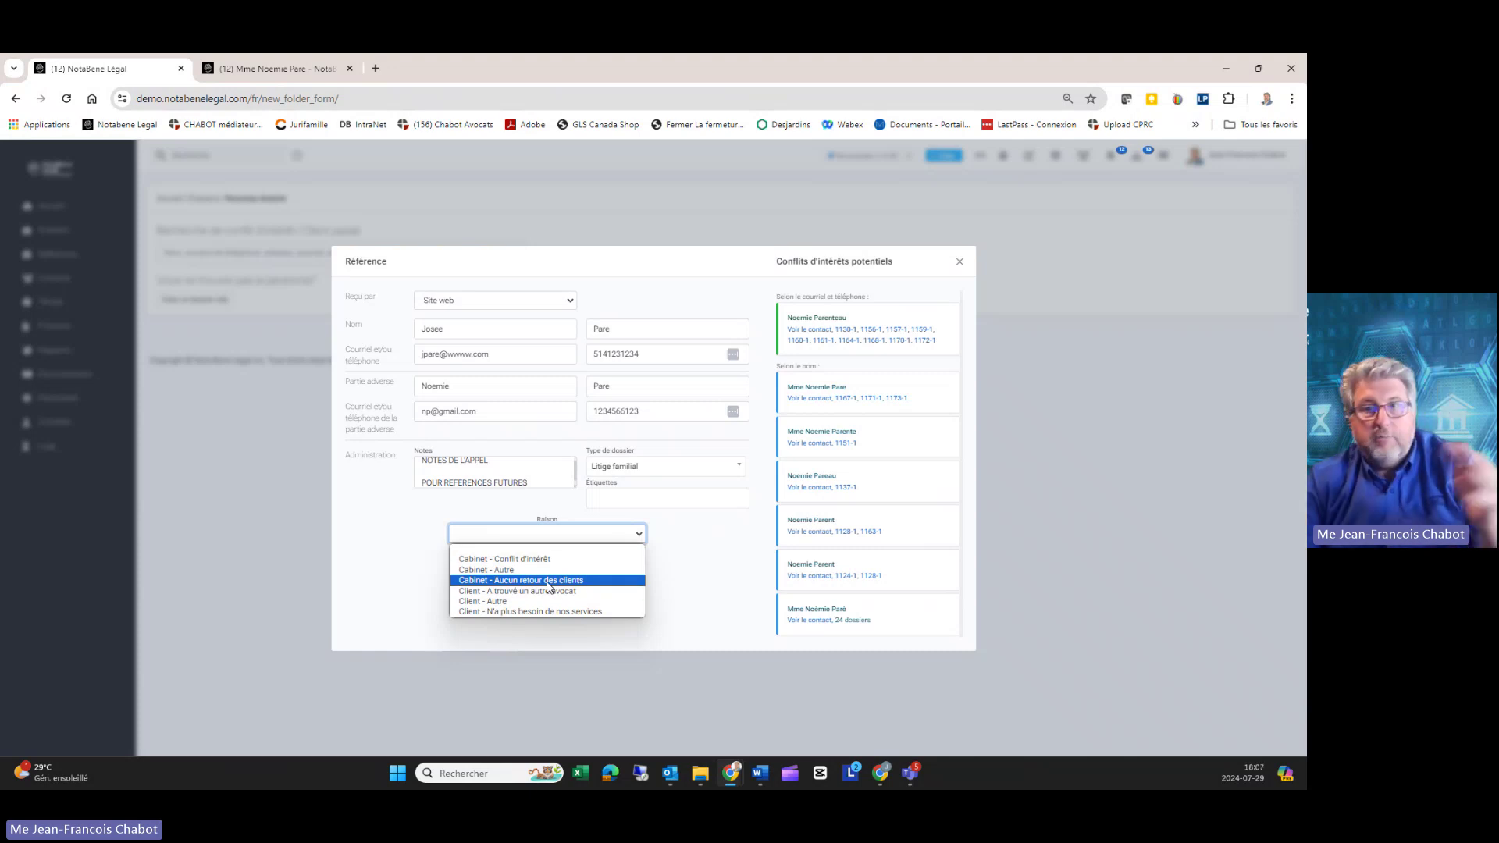
click(685, 579)
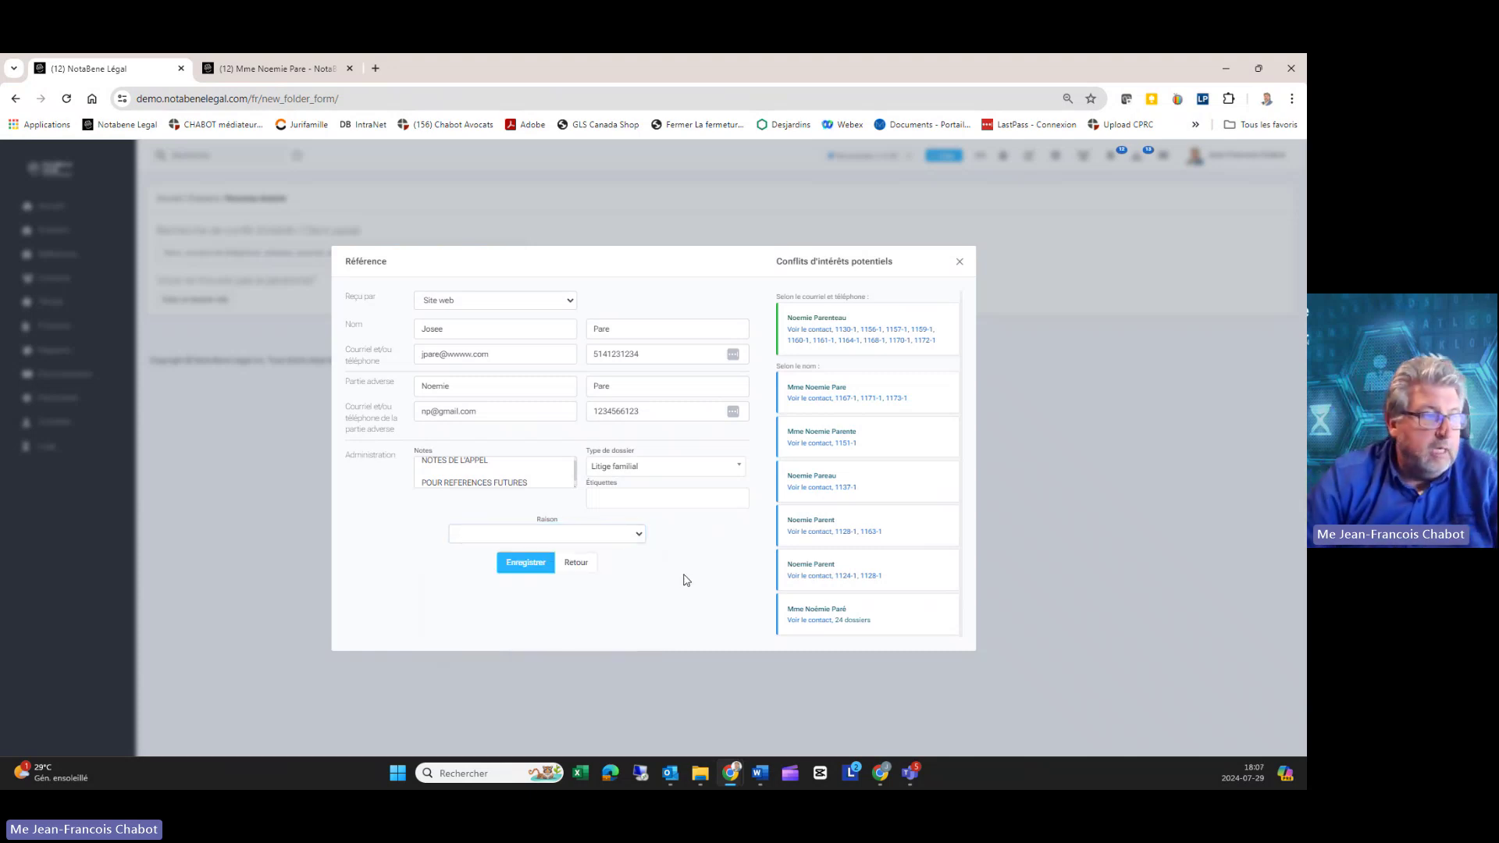
click(574, 565)
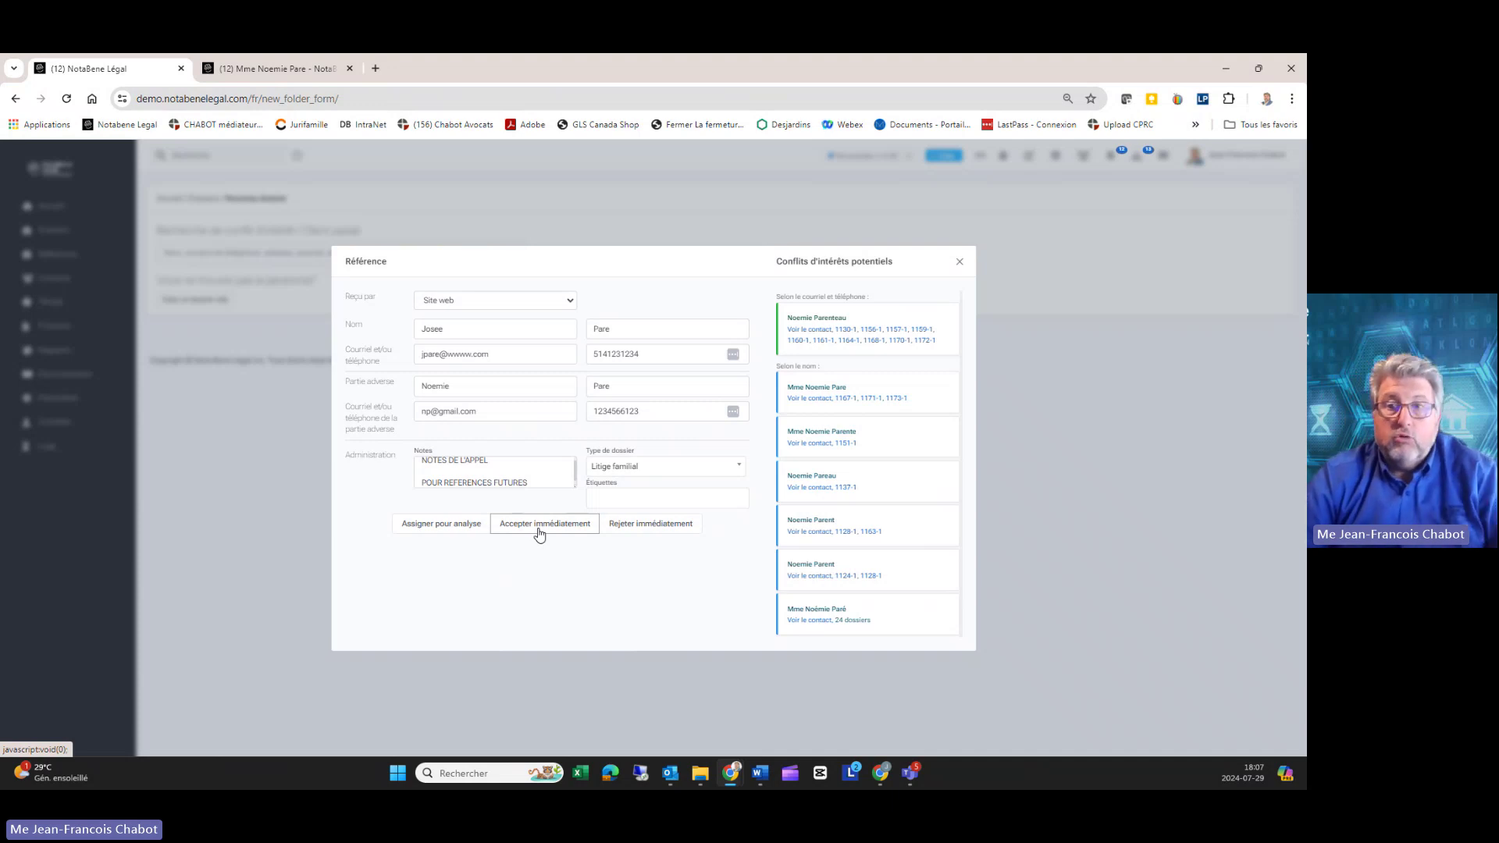
Step: Accept the referral immediately, assign it to the associate lawyer, and save it
click(435, 527)
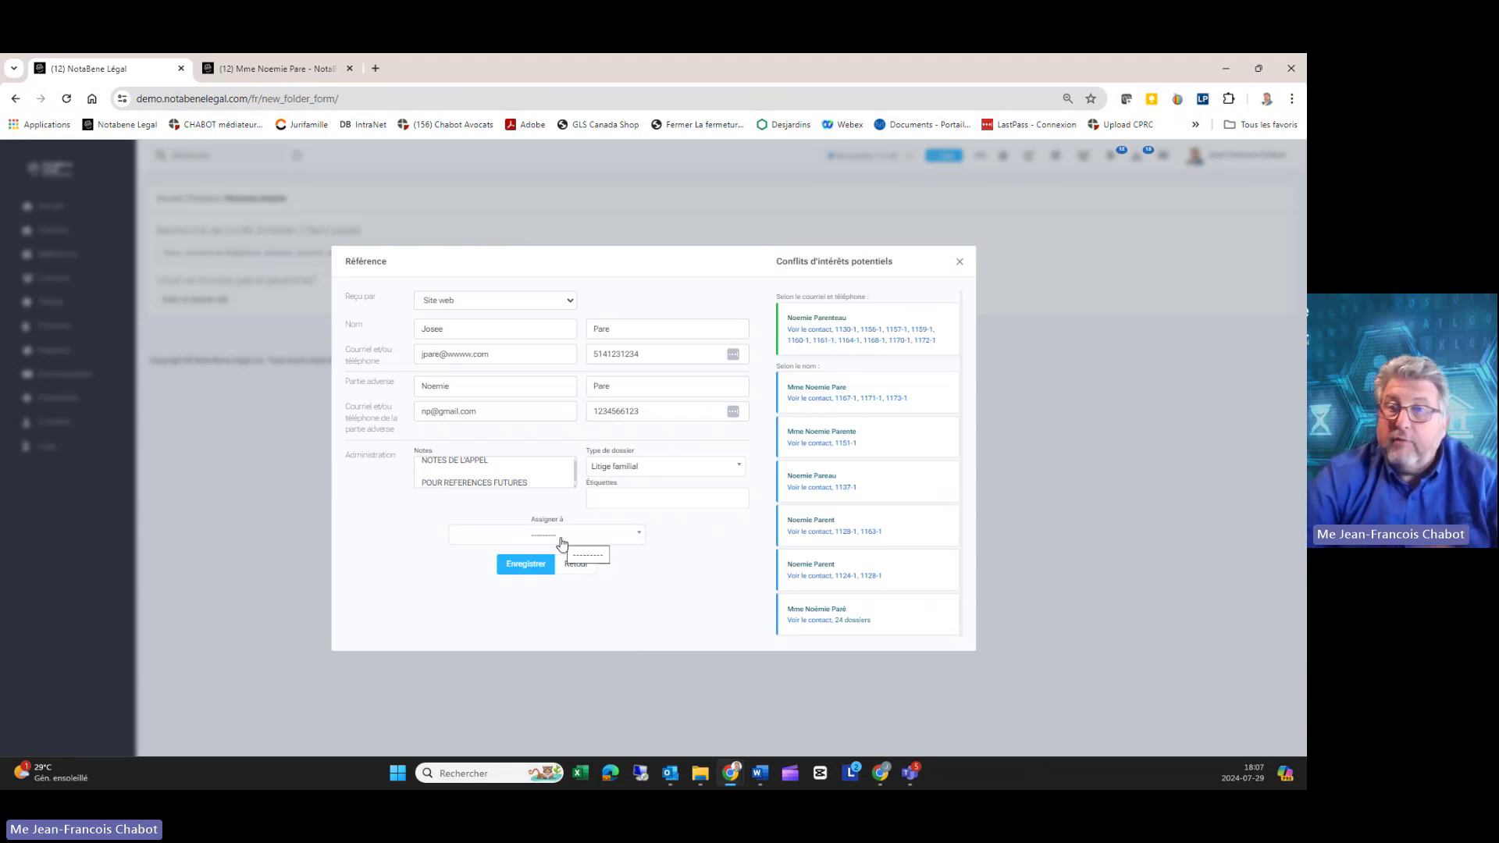
click(624, 539)
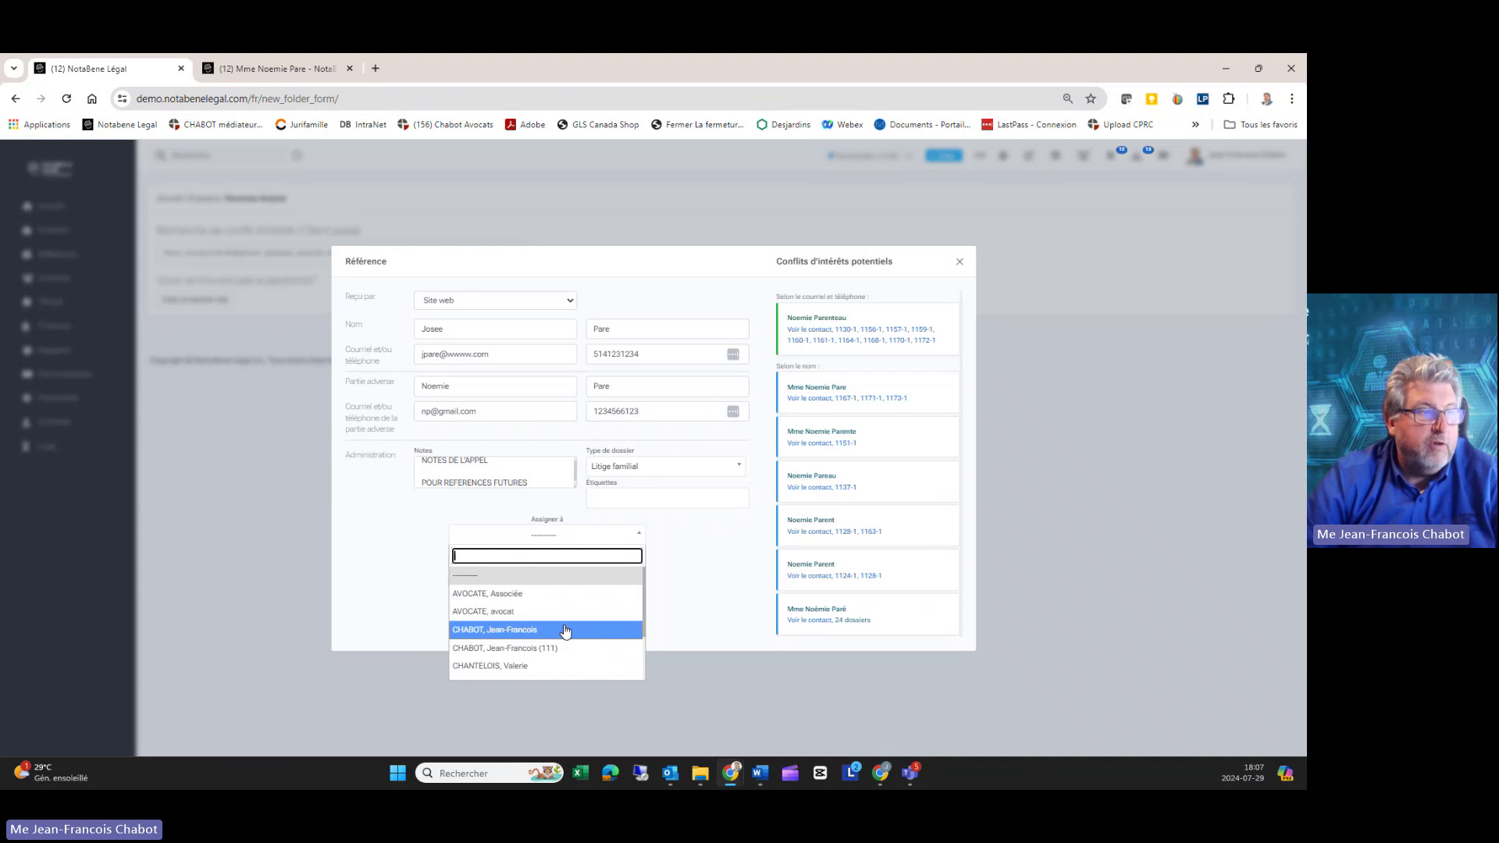
click(507, 596)
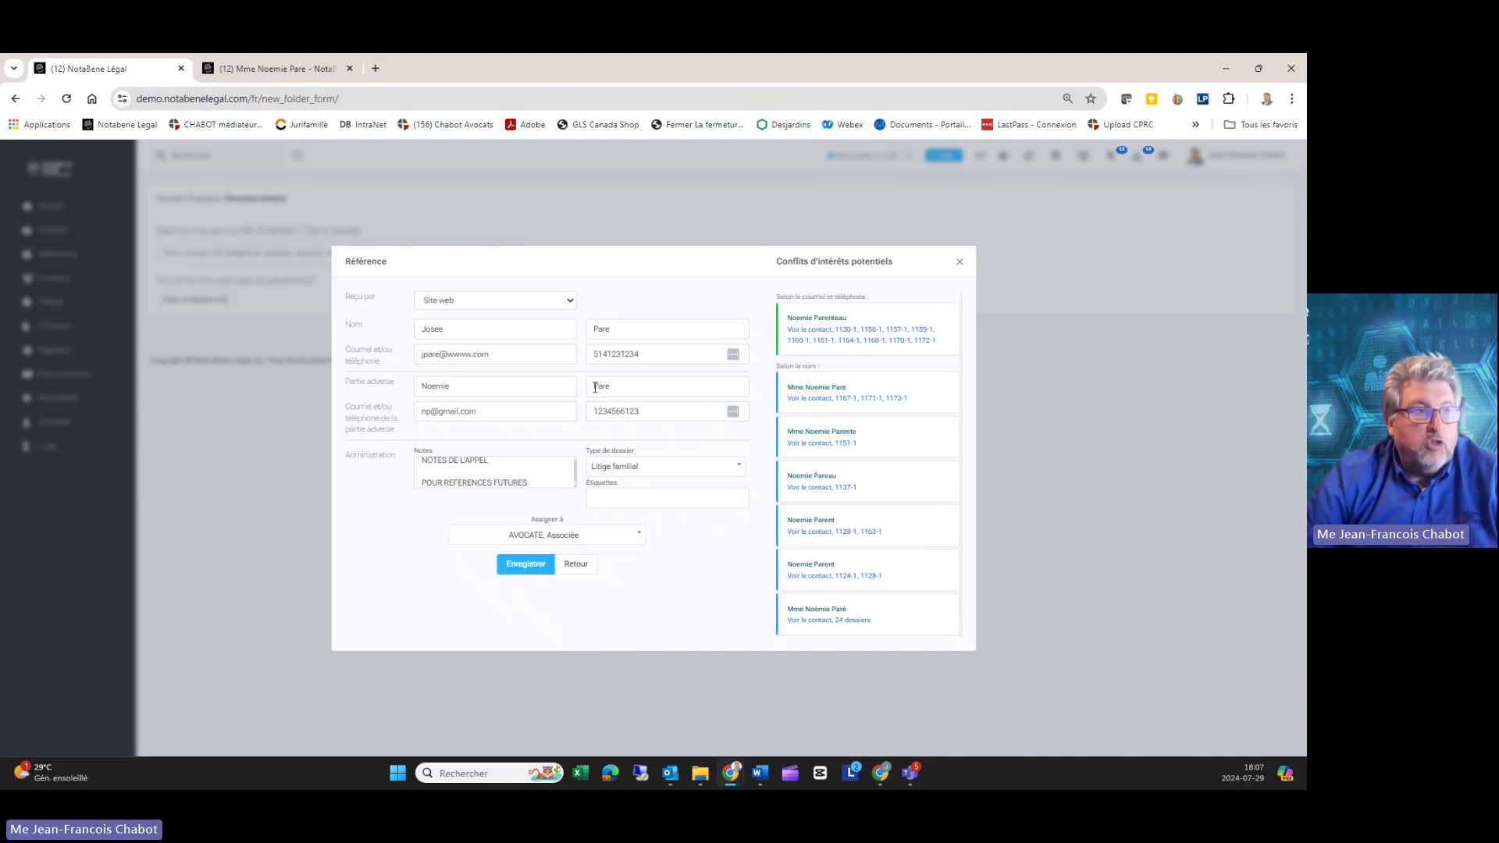
click(526, 566)
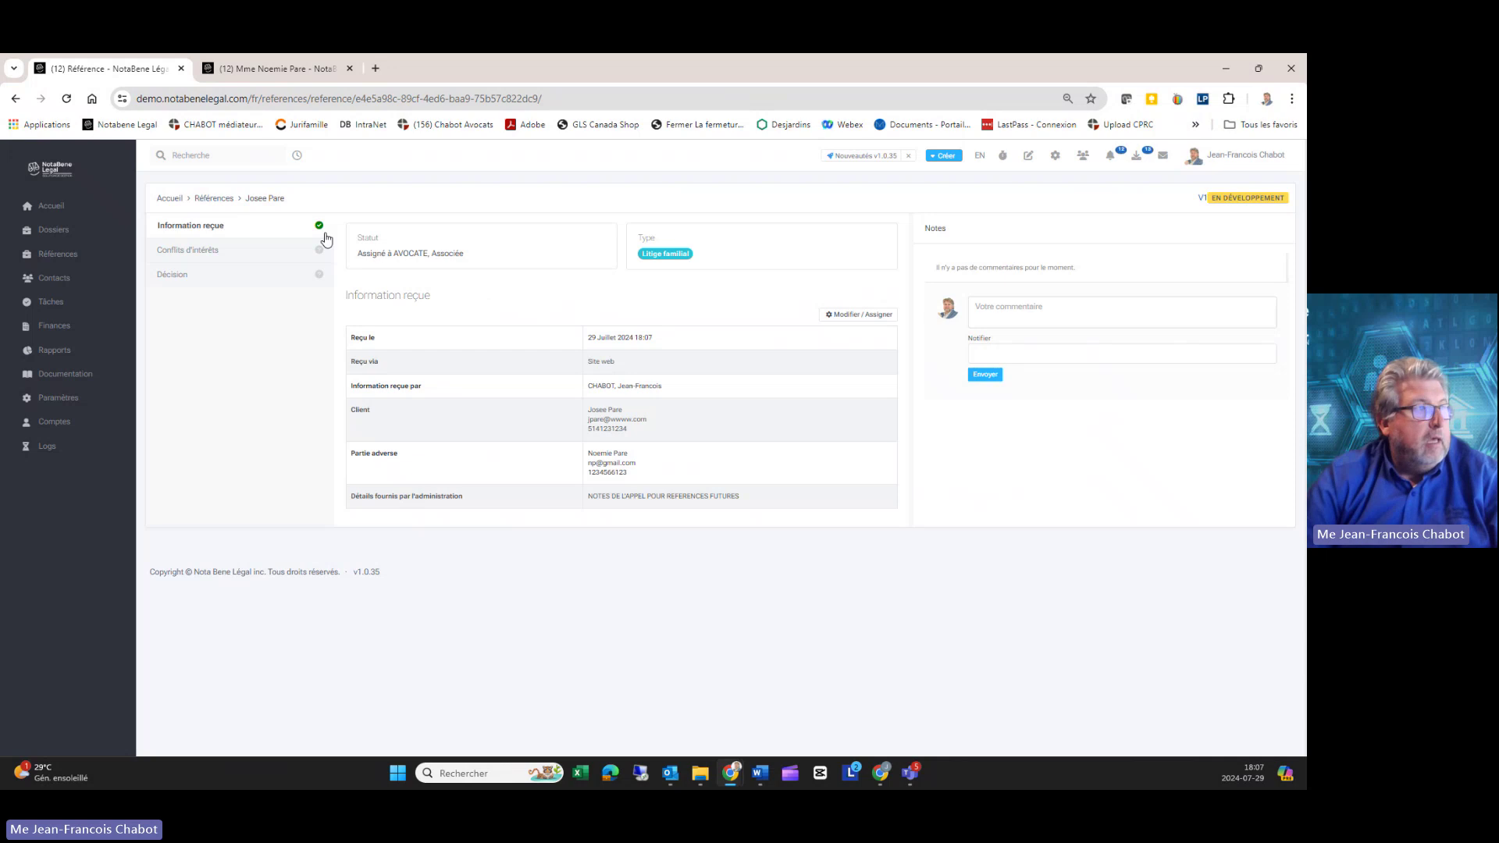
Step: Review the referral's assigned-lawyer status and received details
drag(497, 262, 355, 256)
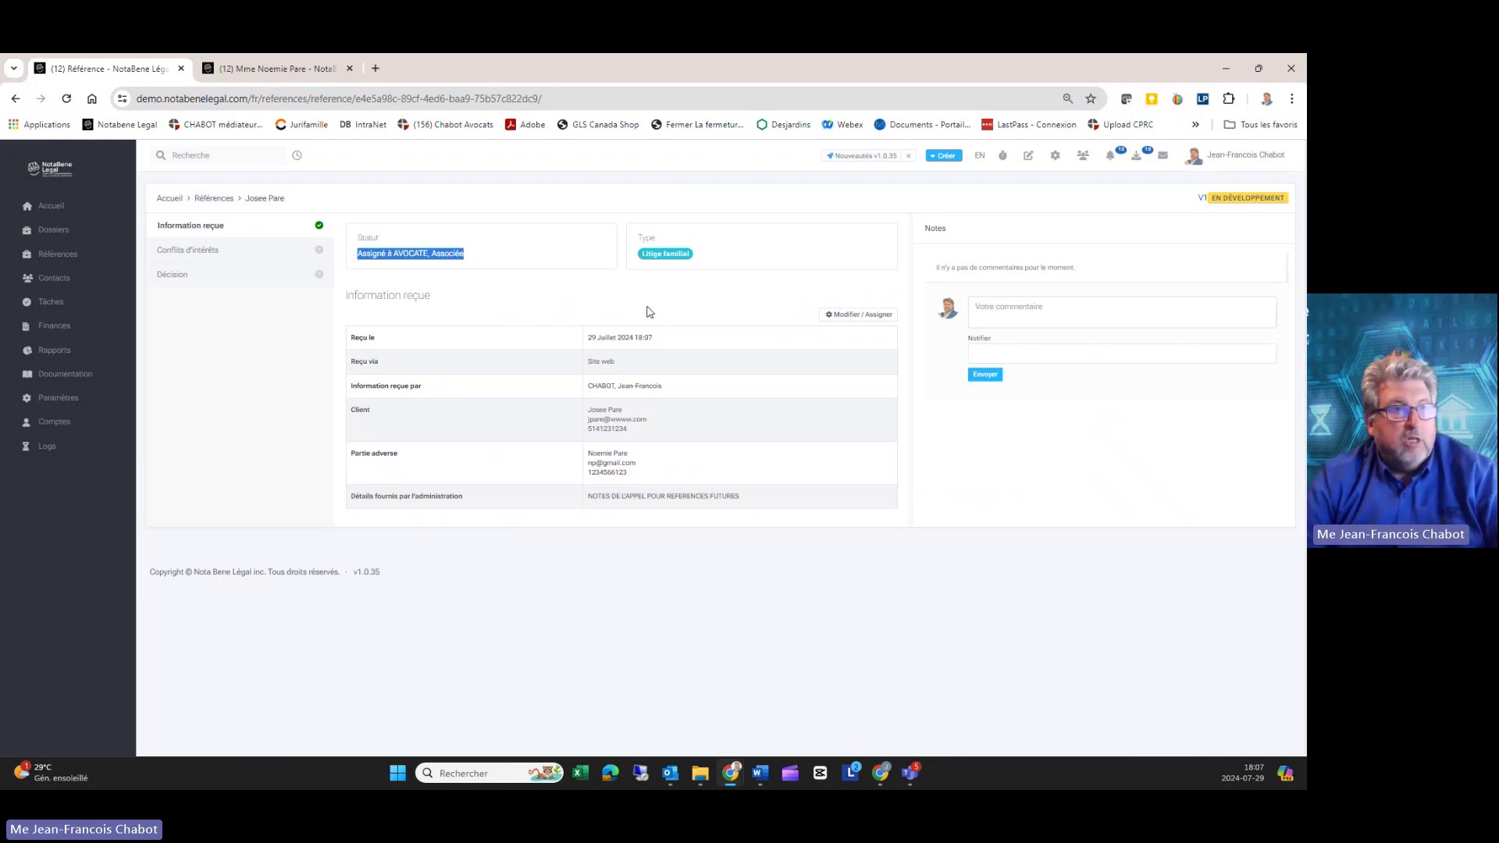
click(647, 347)
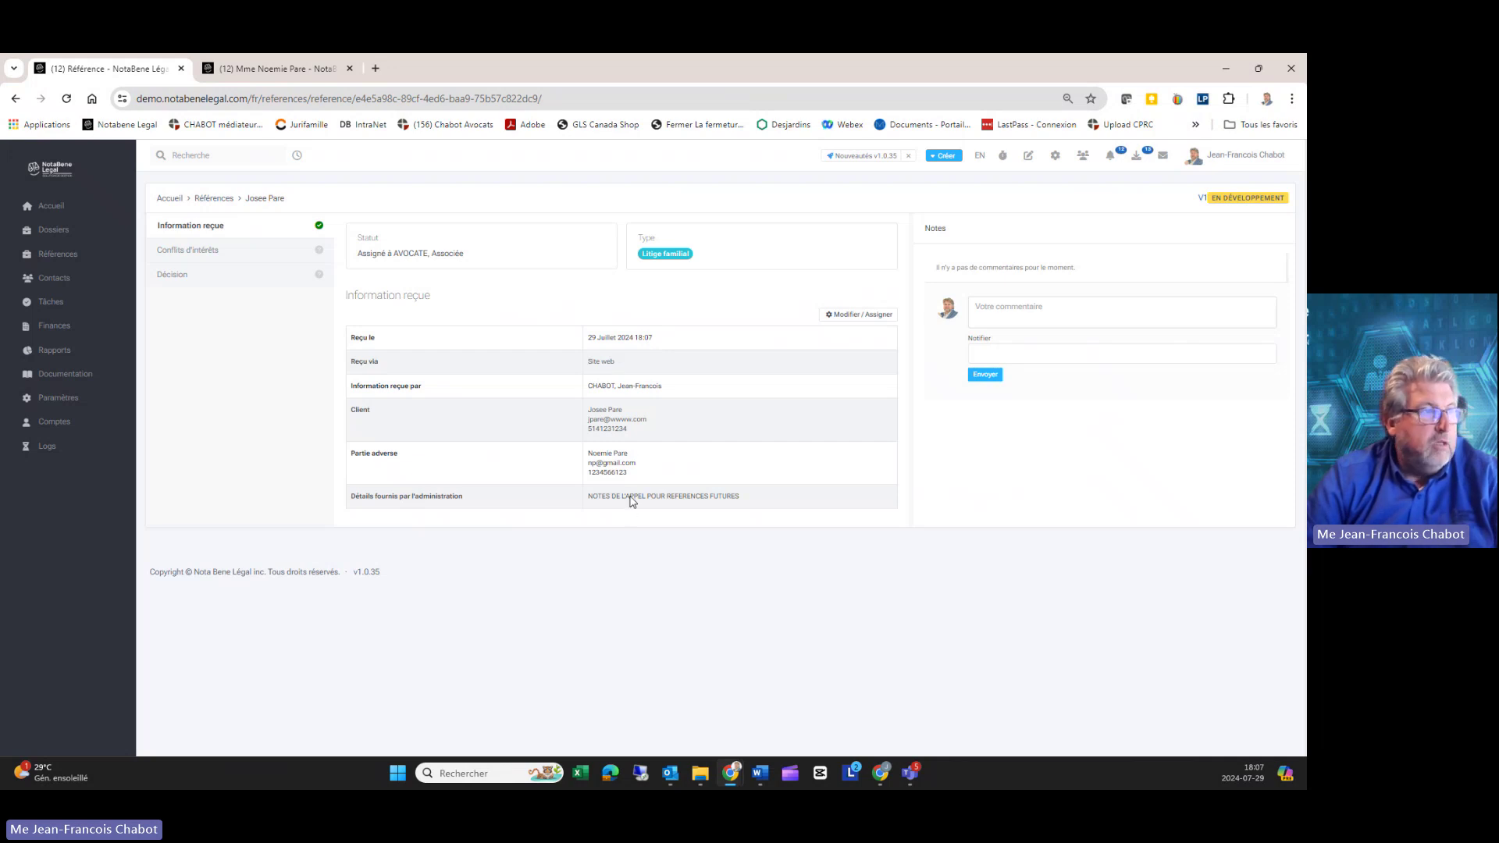
drag(343, 416, 656, 434)
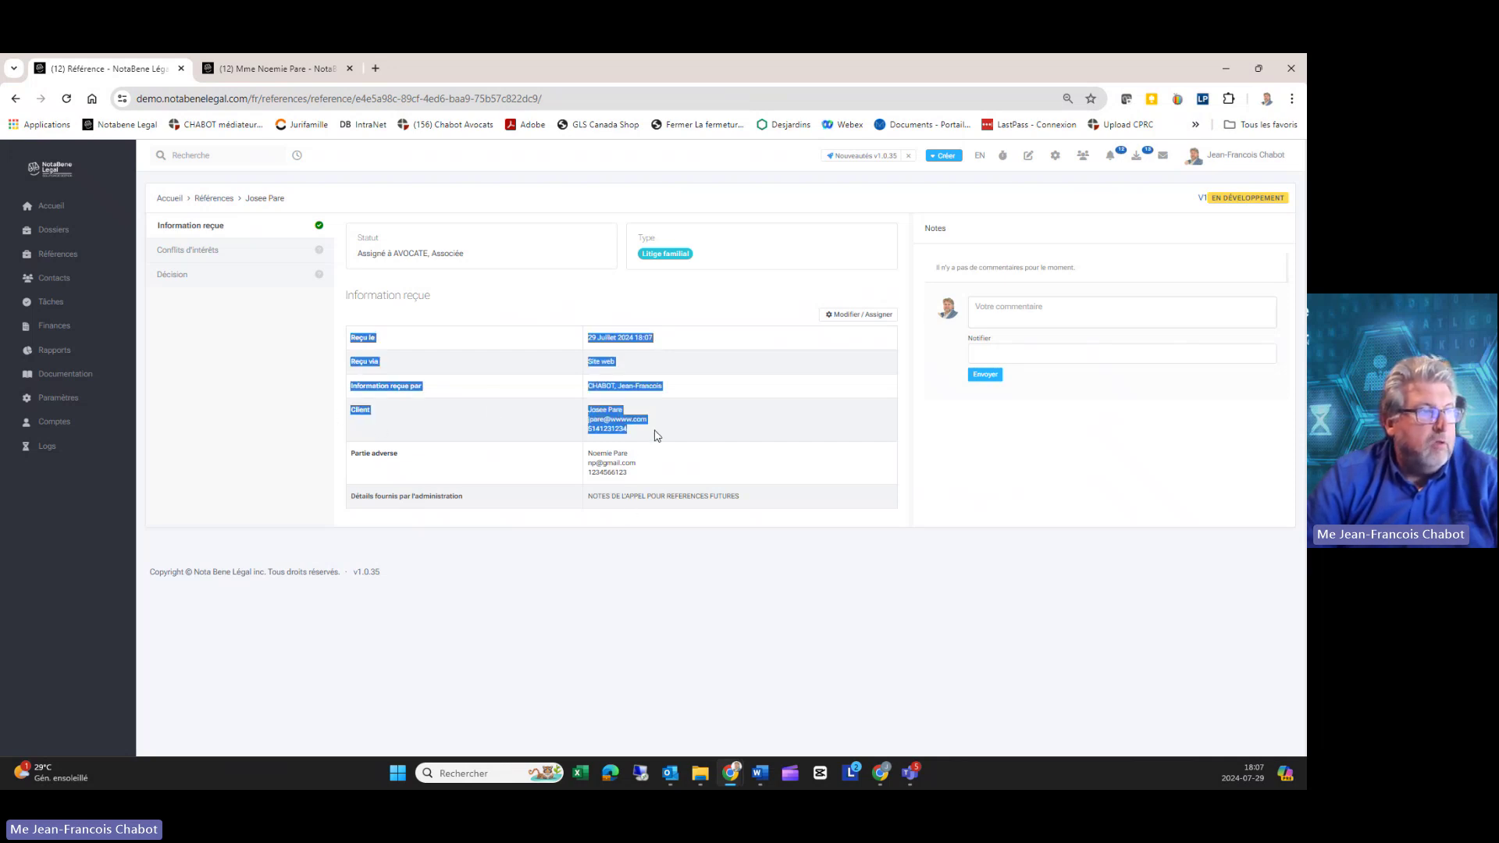
Step: Post the note 'RETOUR D'APPEL DOCUMENTER' notifying the lawyer, then go to Conflits d'intérêts
click(654, 469)
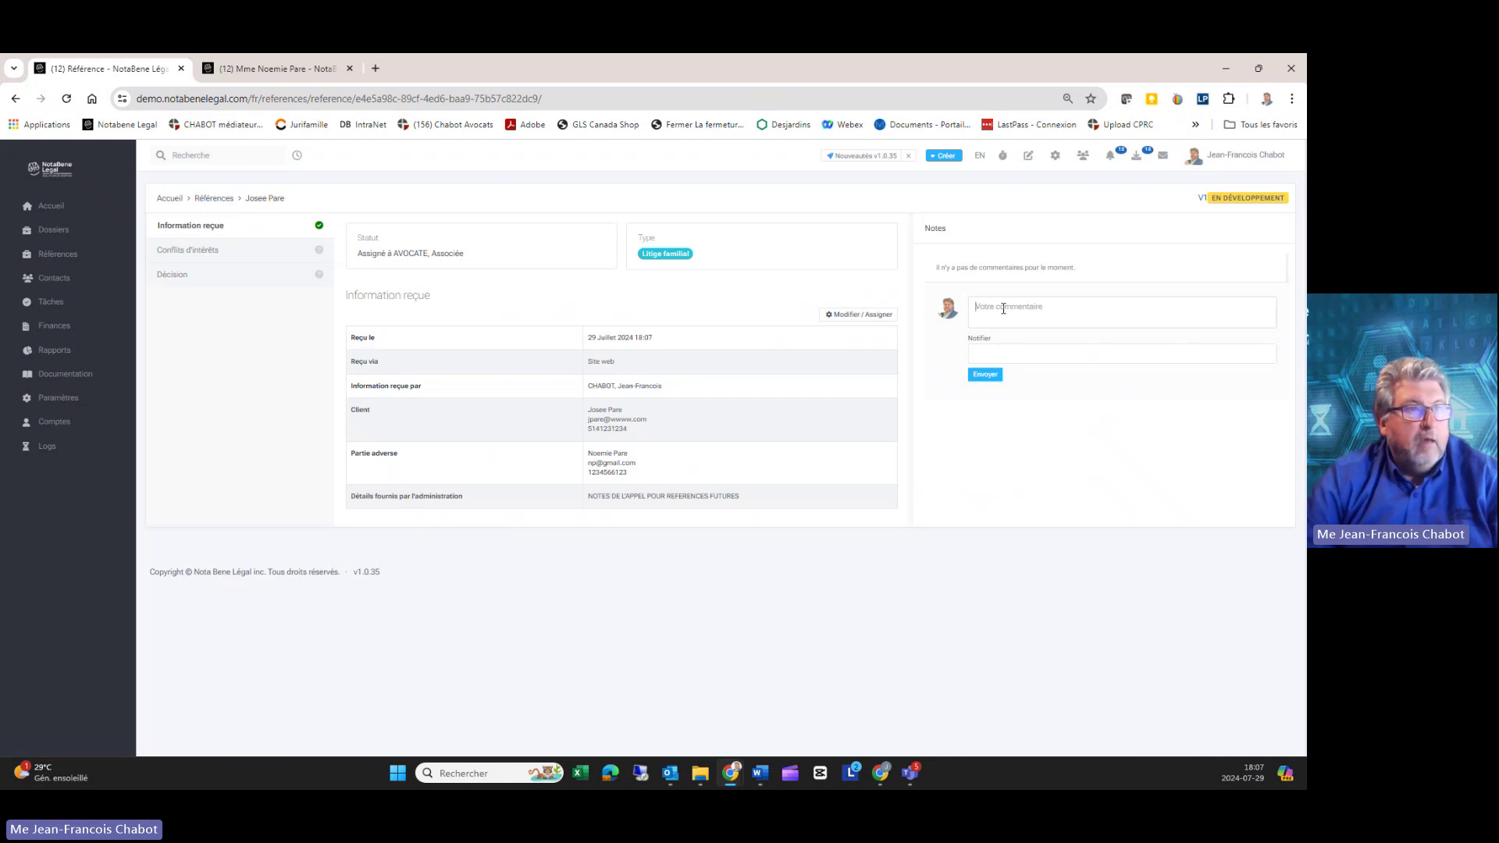
text(RETO)
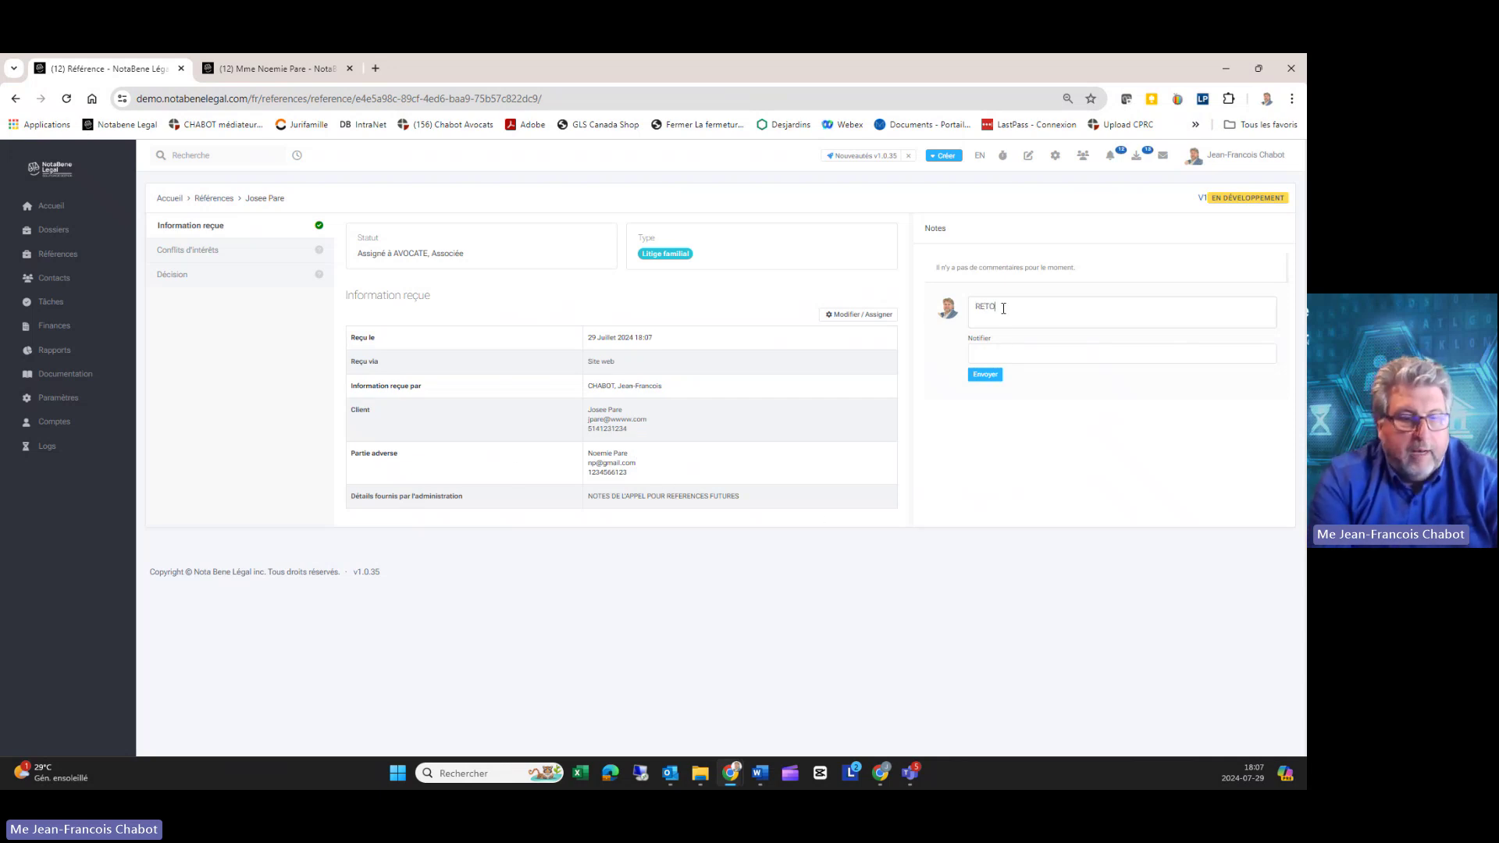
text(UR D'APPEL D)
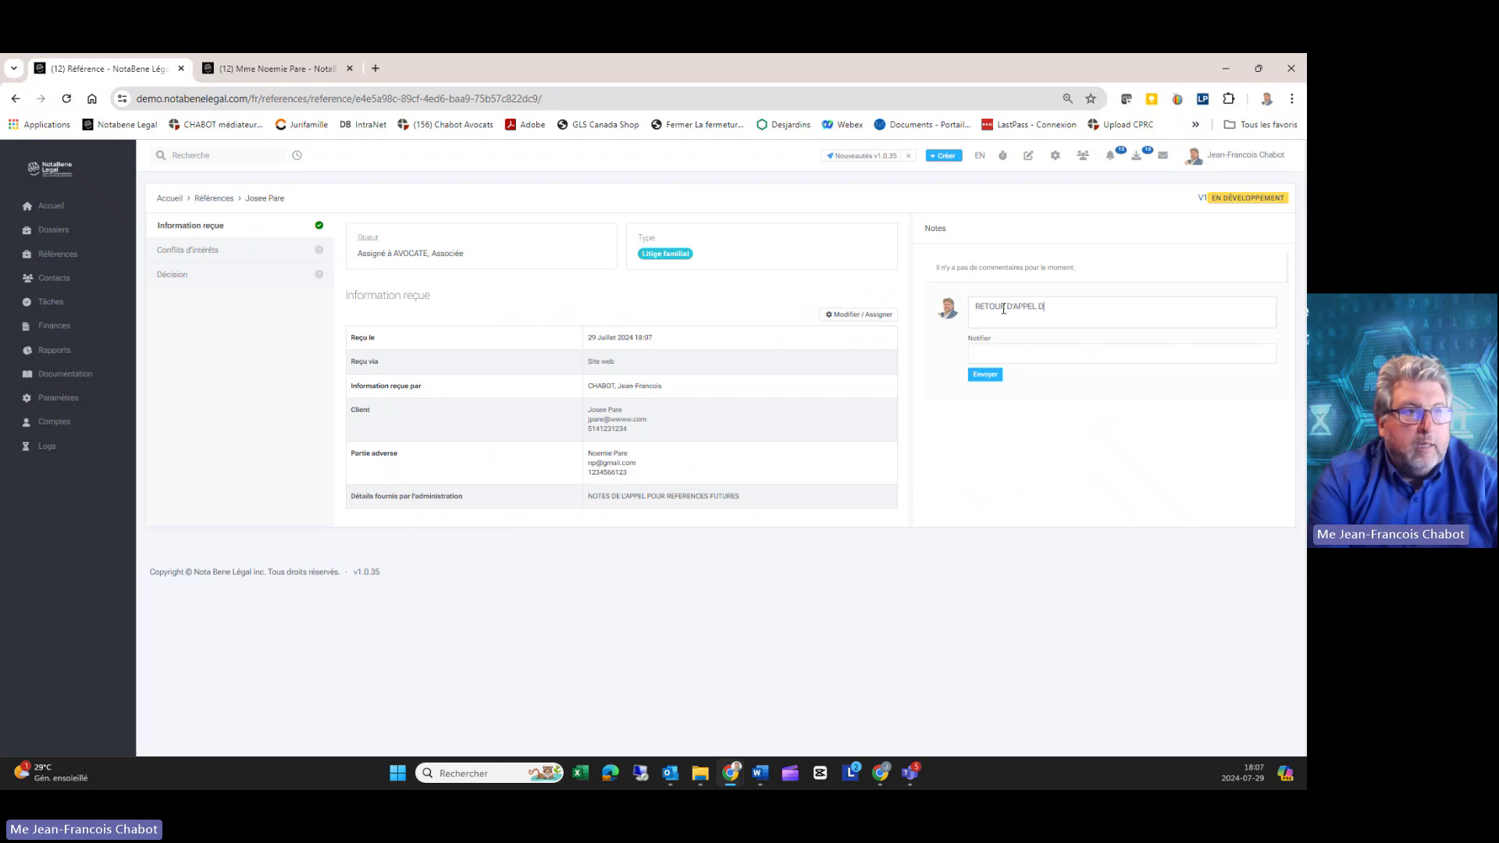
text(OCUMENTER!)
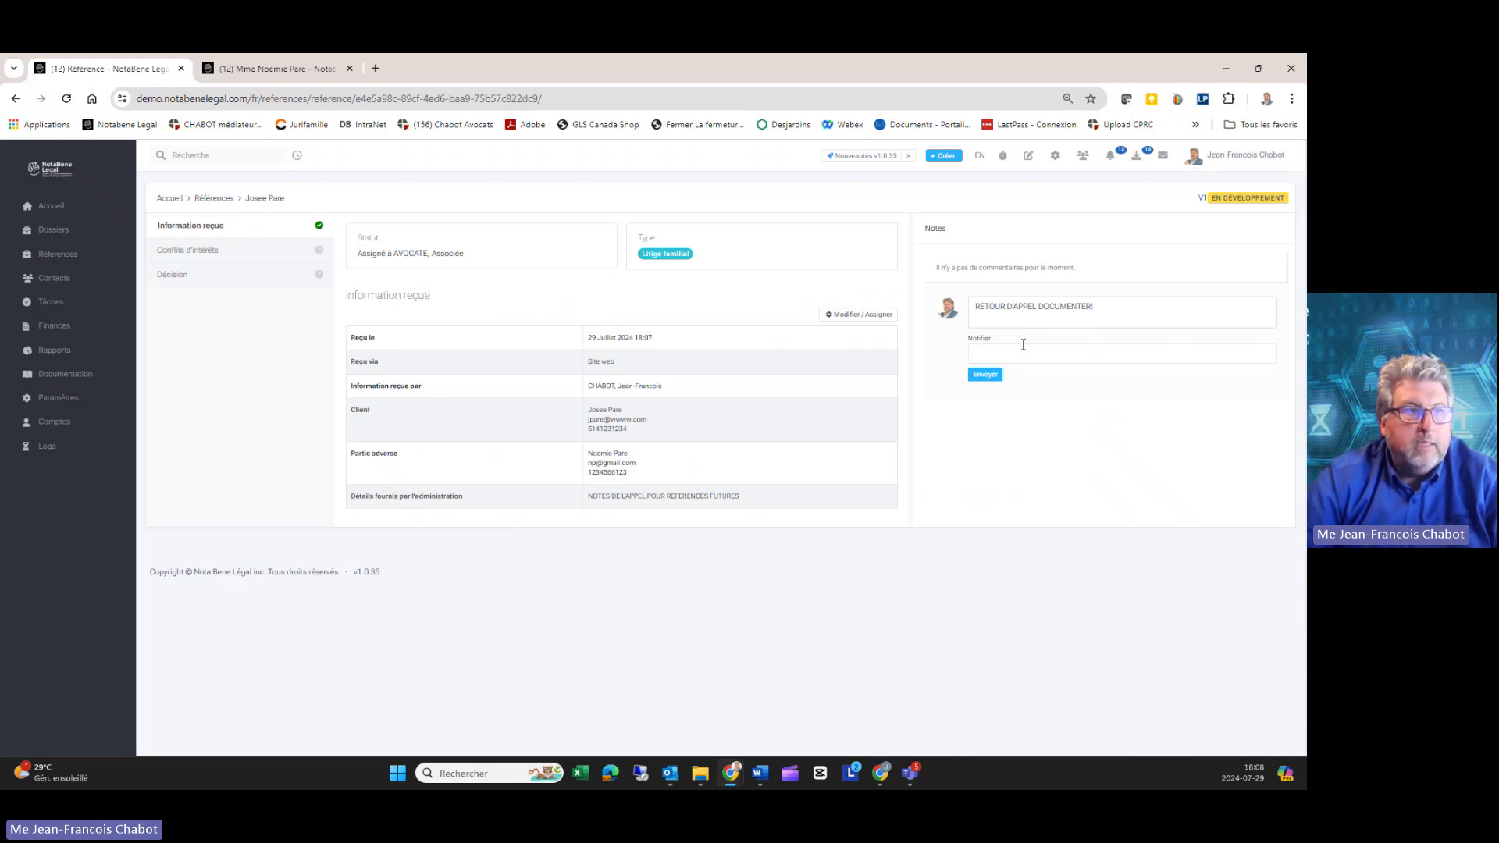
click(1023, 348)
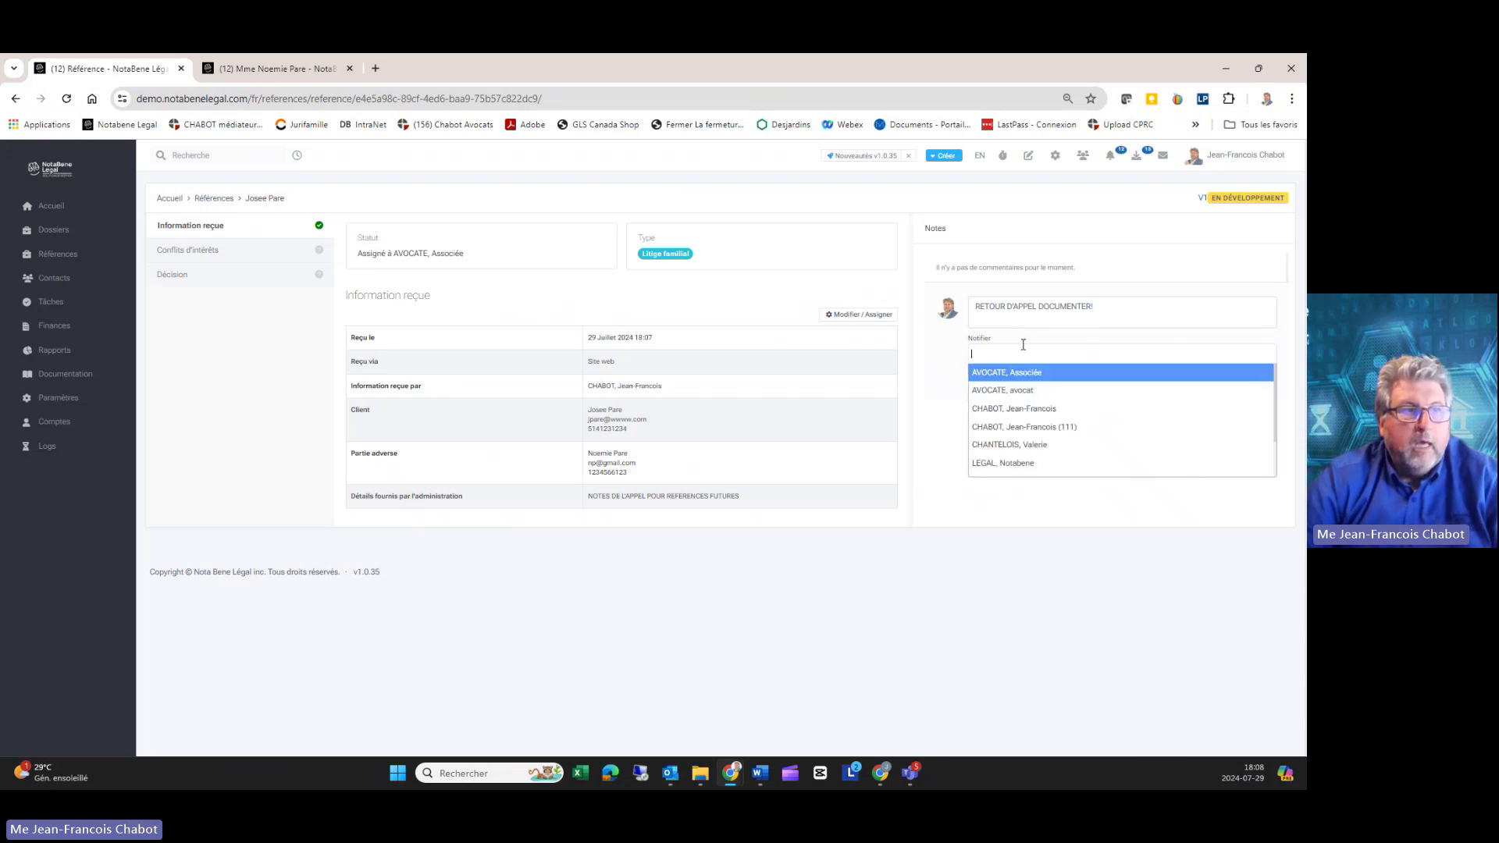
click(1020, 408)
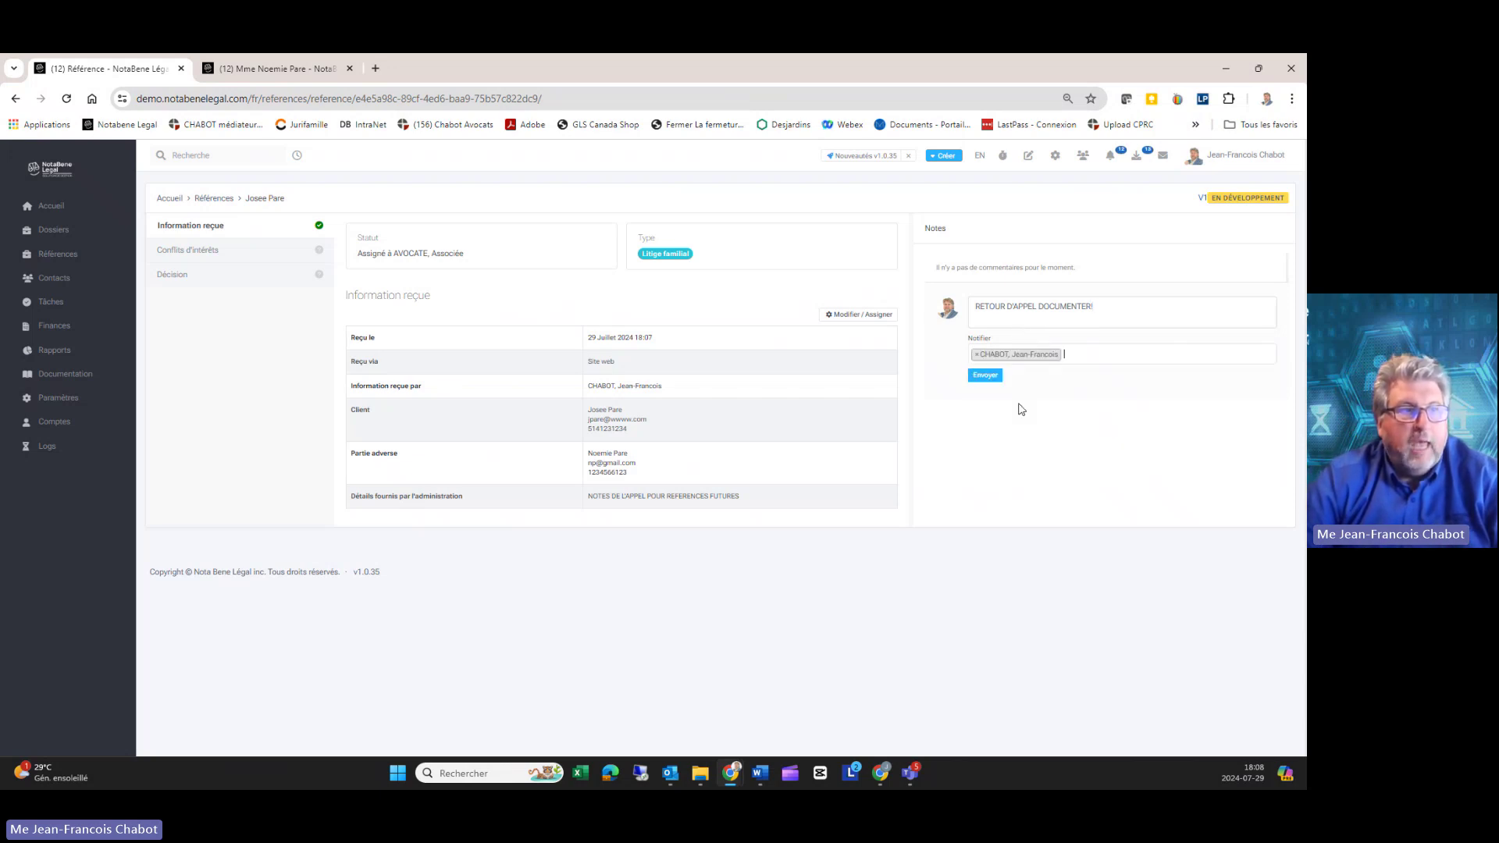
click(985, 376)
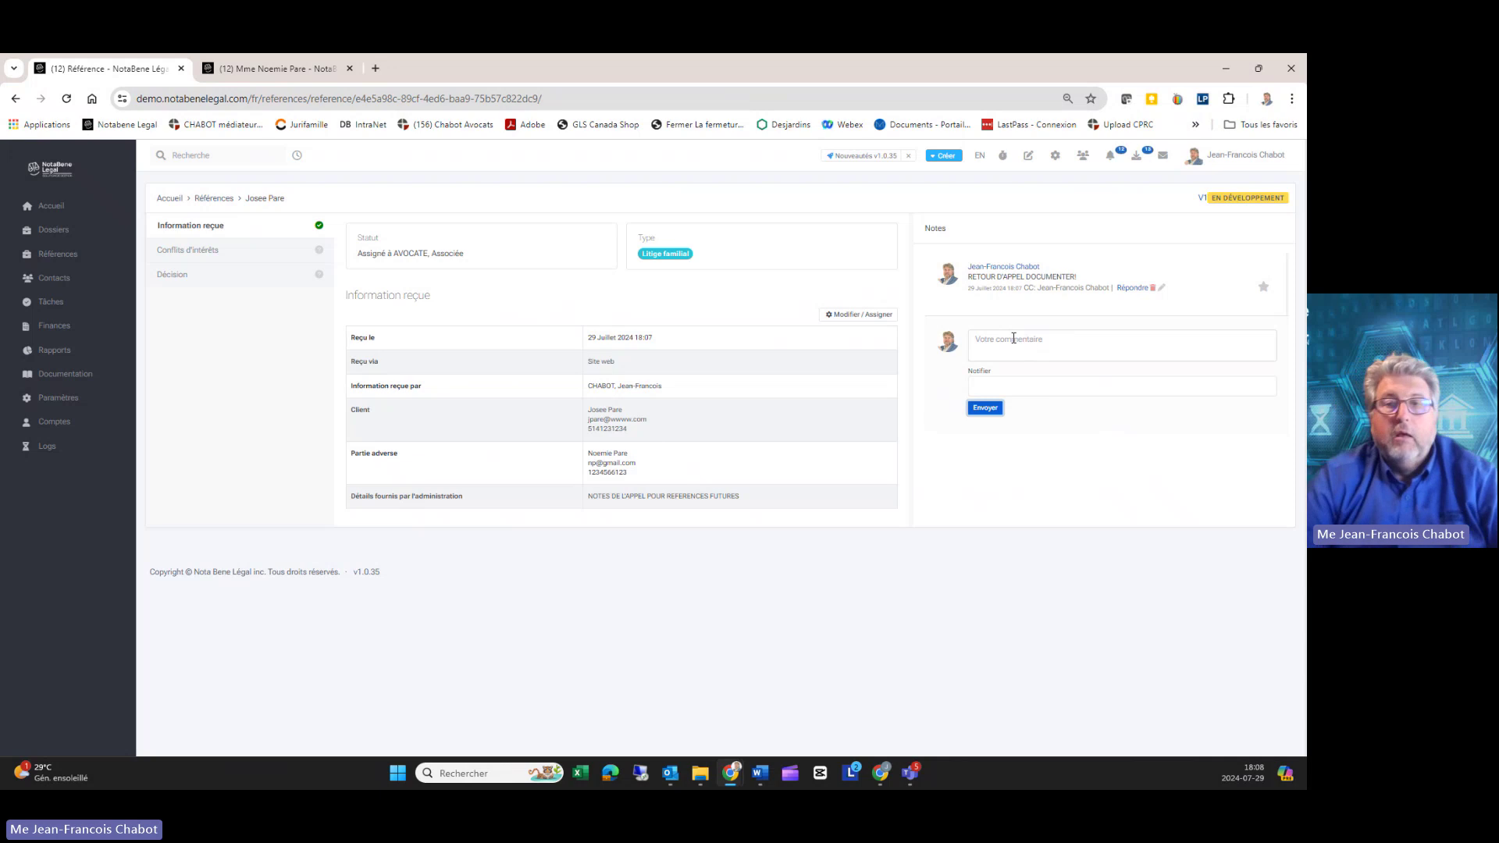
click(175, 251)
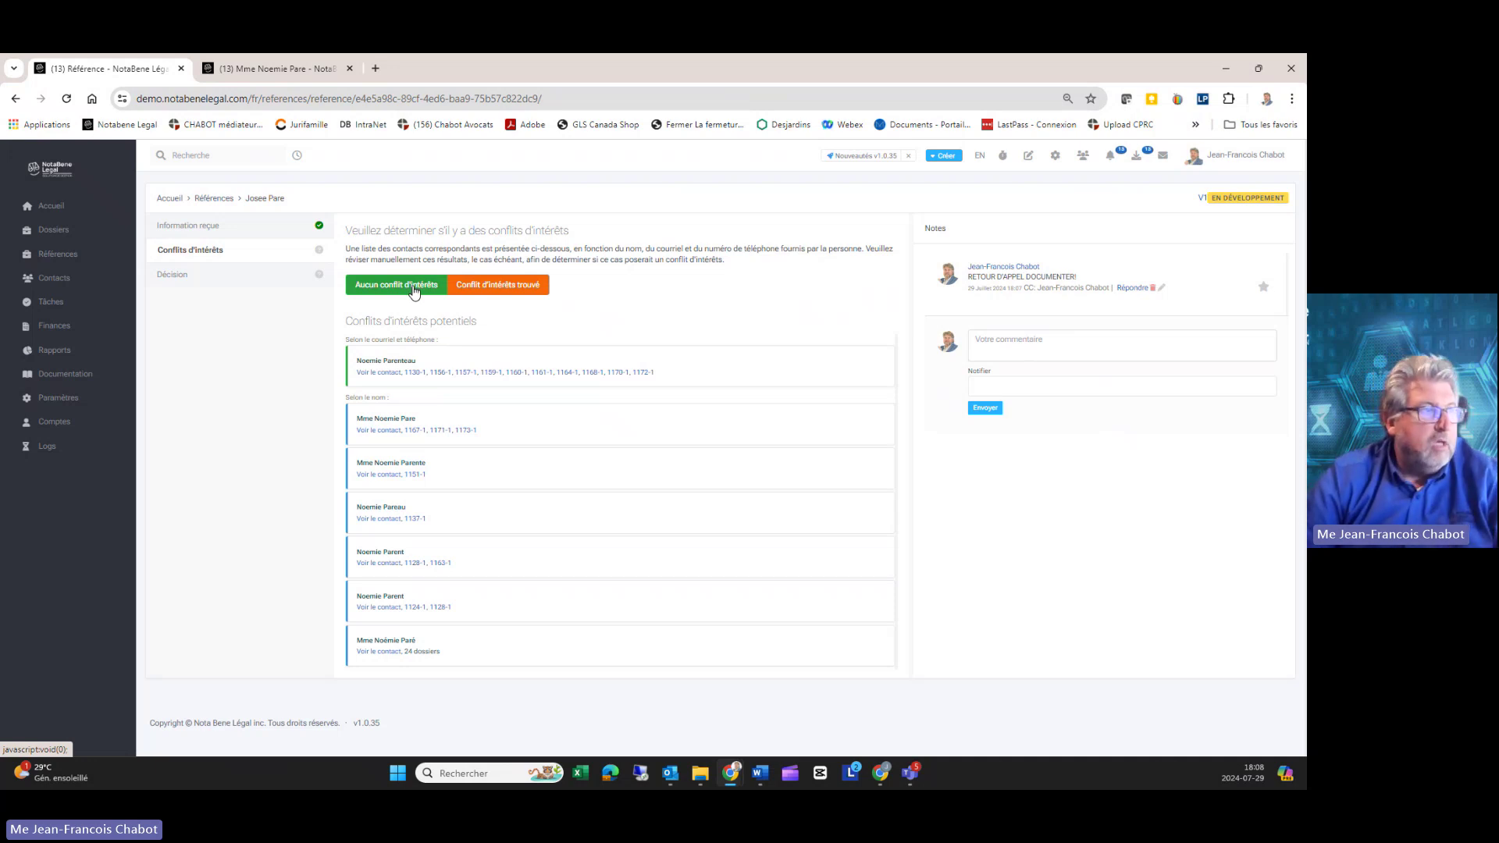
Step: Record no conflict of interest and accept the case in the Décision step
click(415, 291)
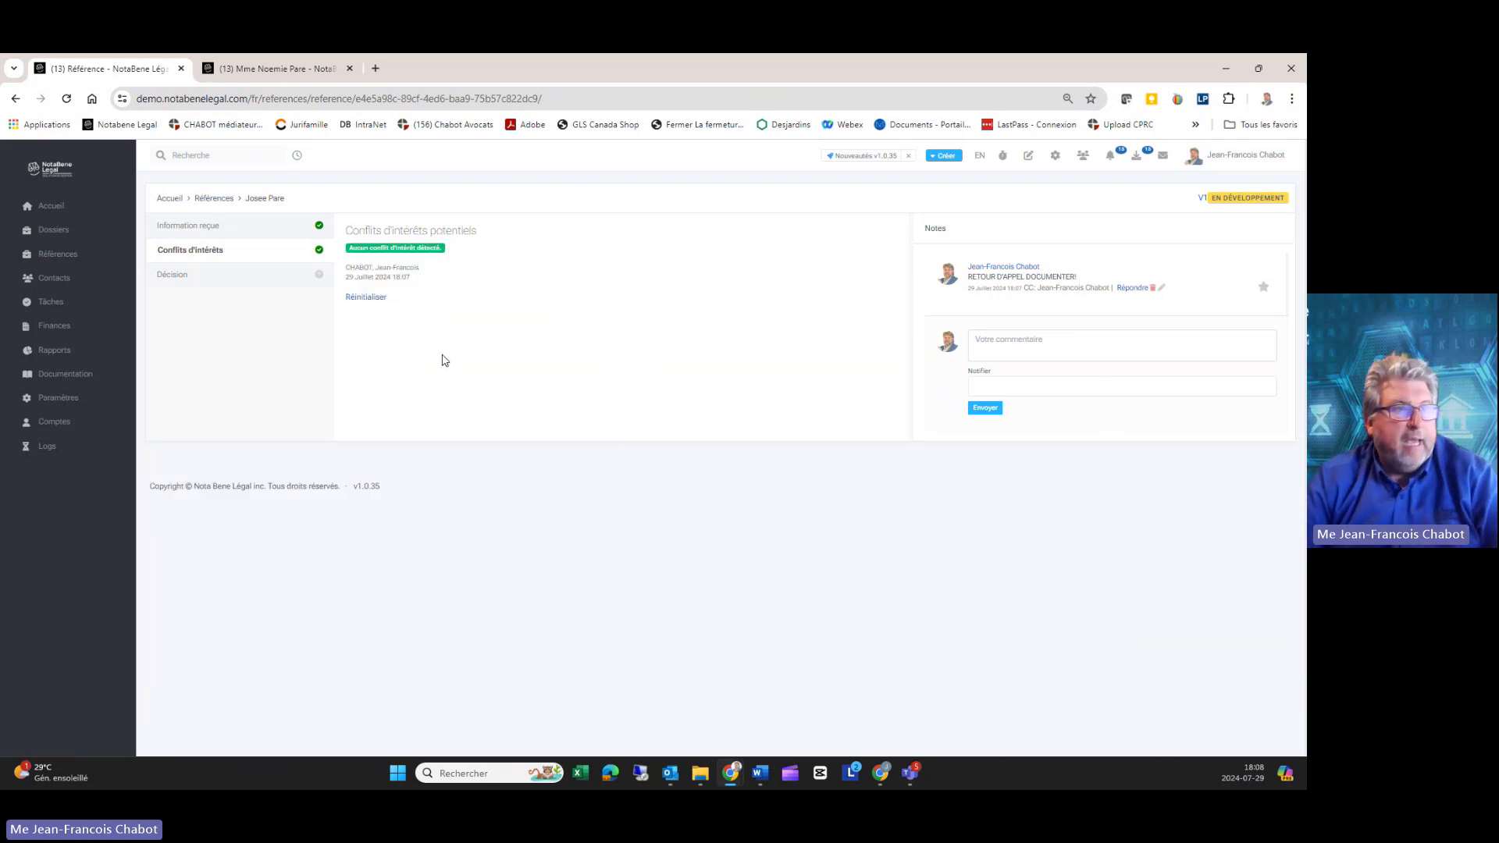
click(184, 273)
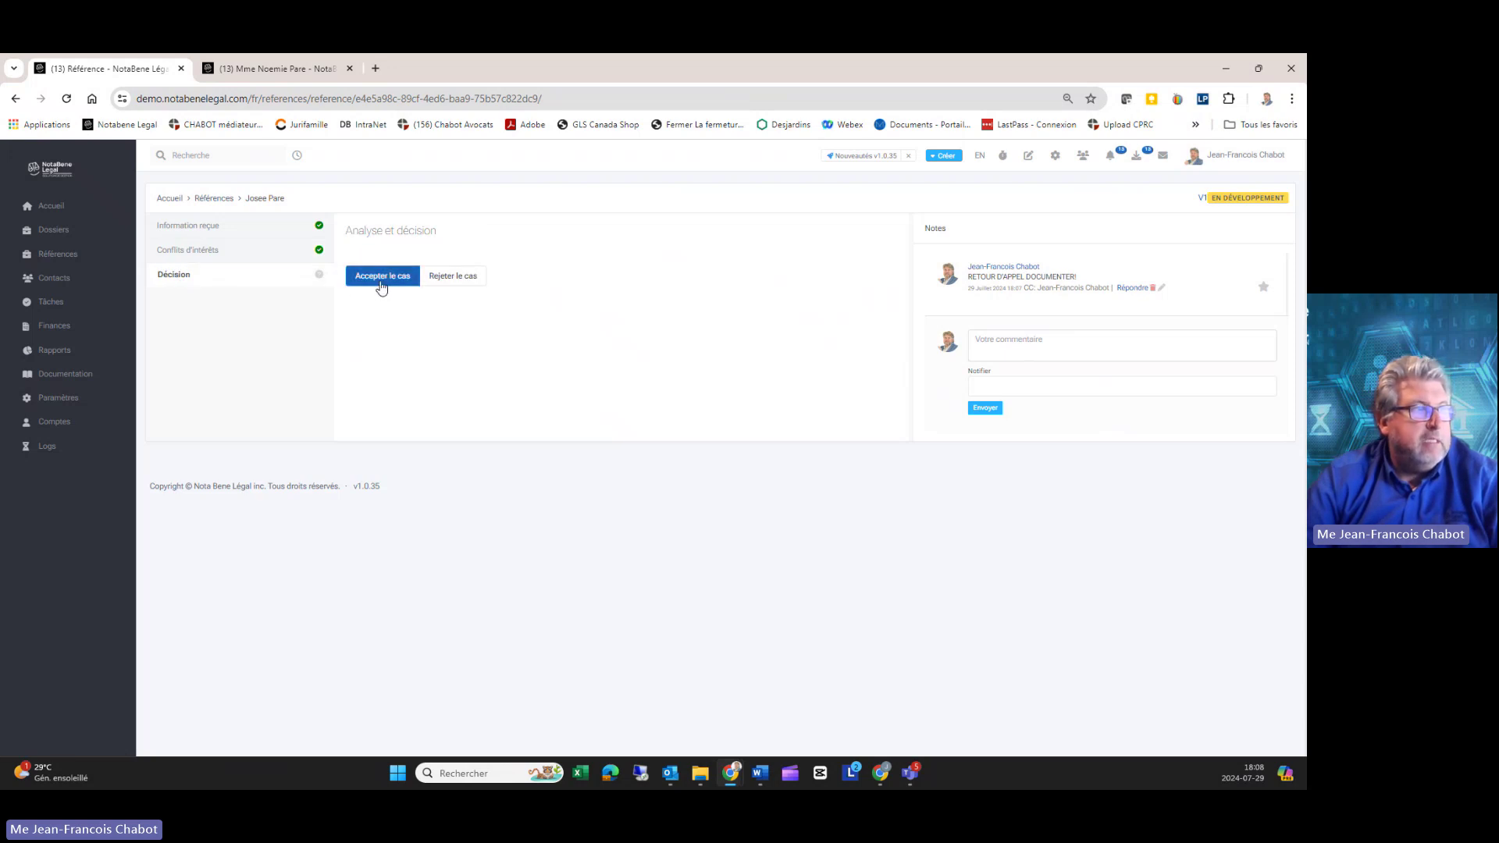
click(381, 281)
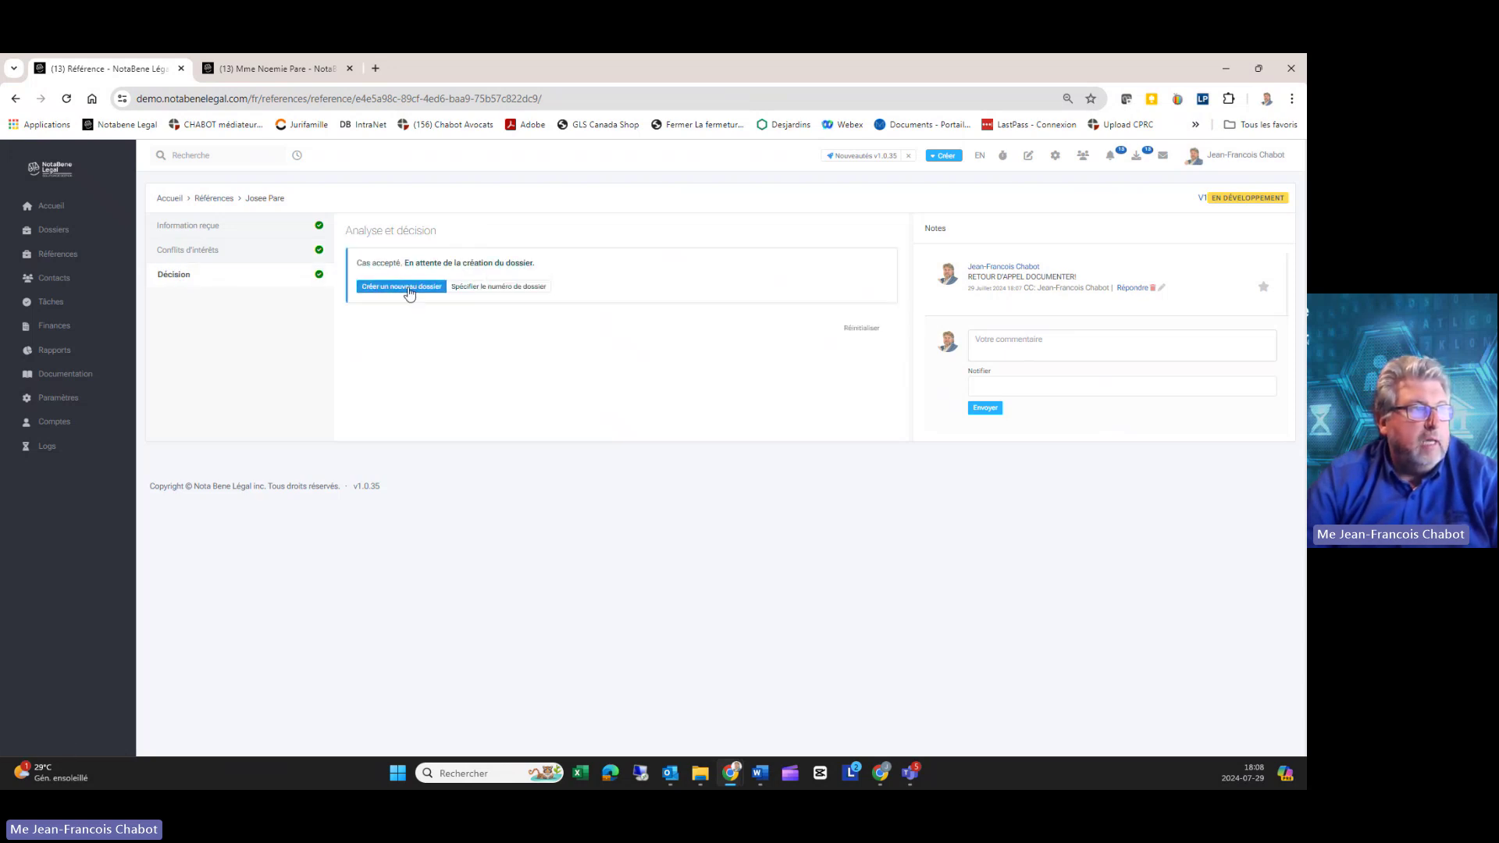
Step: Create a new dossier with physical location Electronique seulement (99)
click(408, 287)
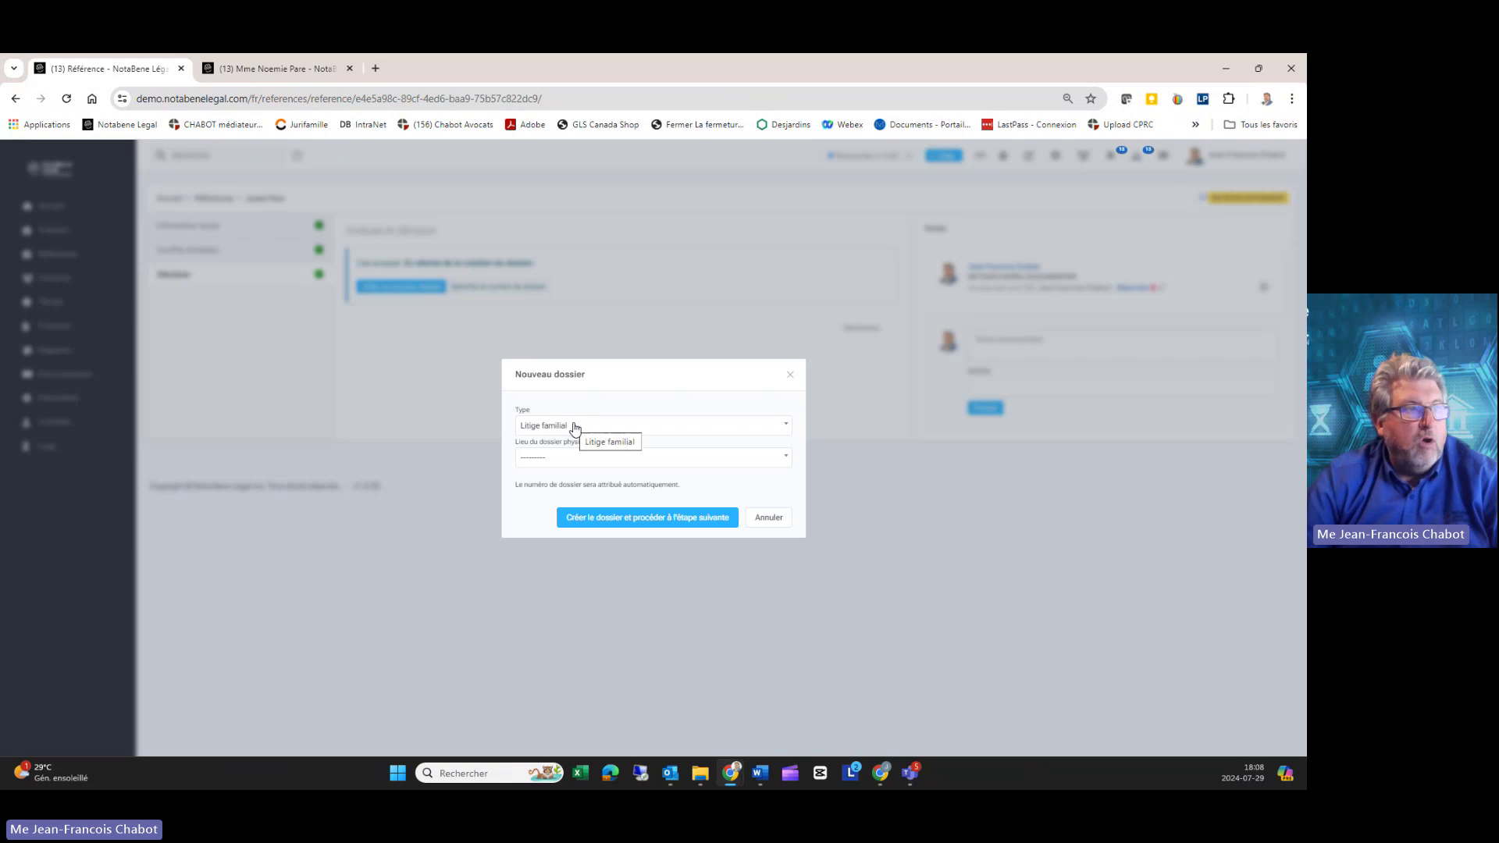
click(601, 467)
text(99)
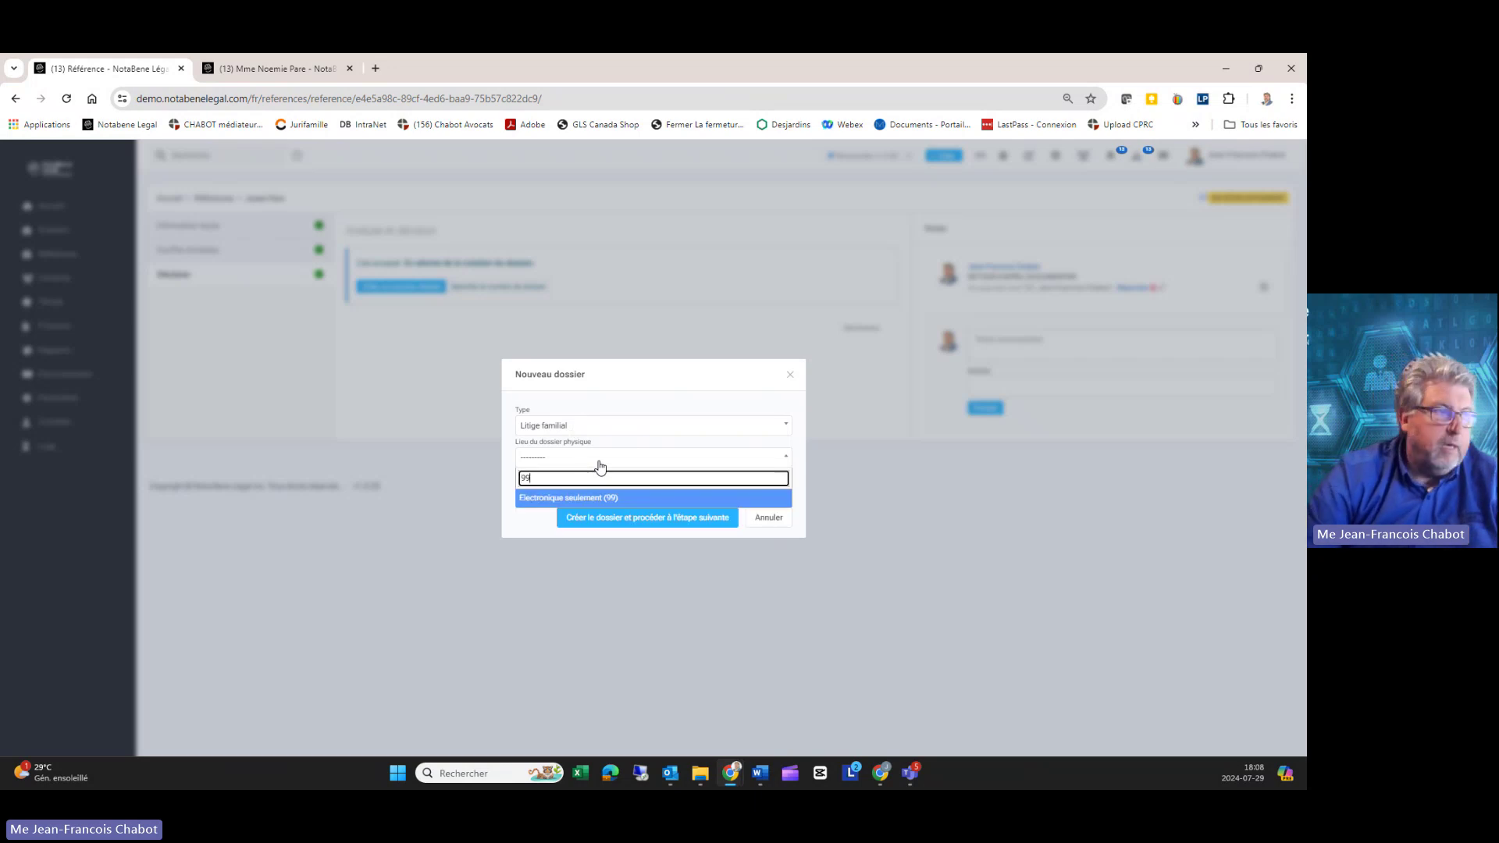
key(Return)
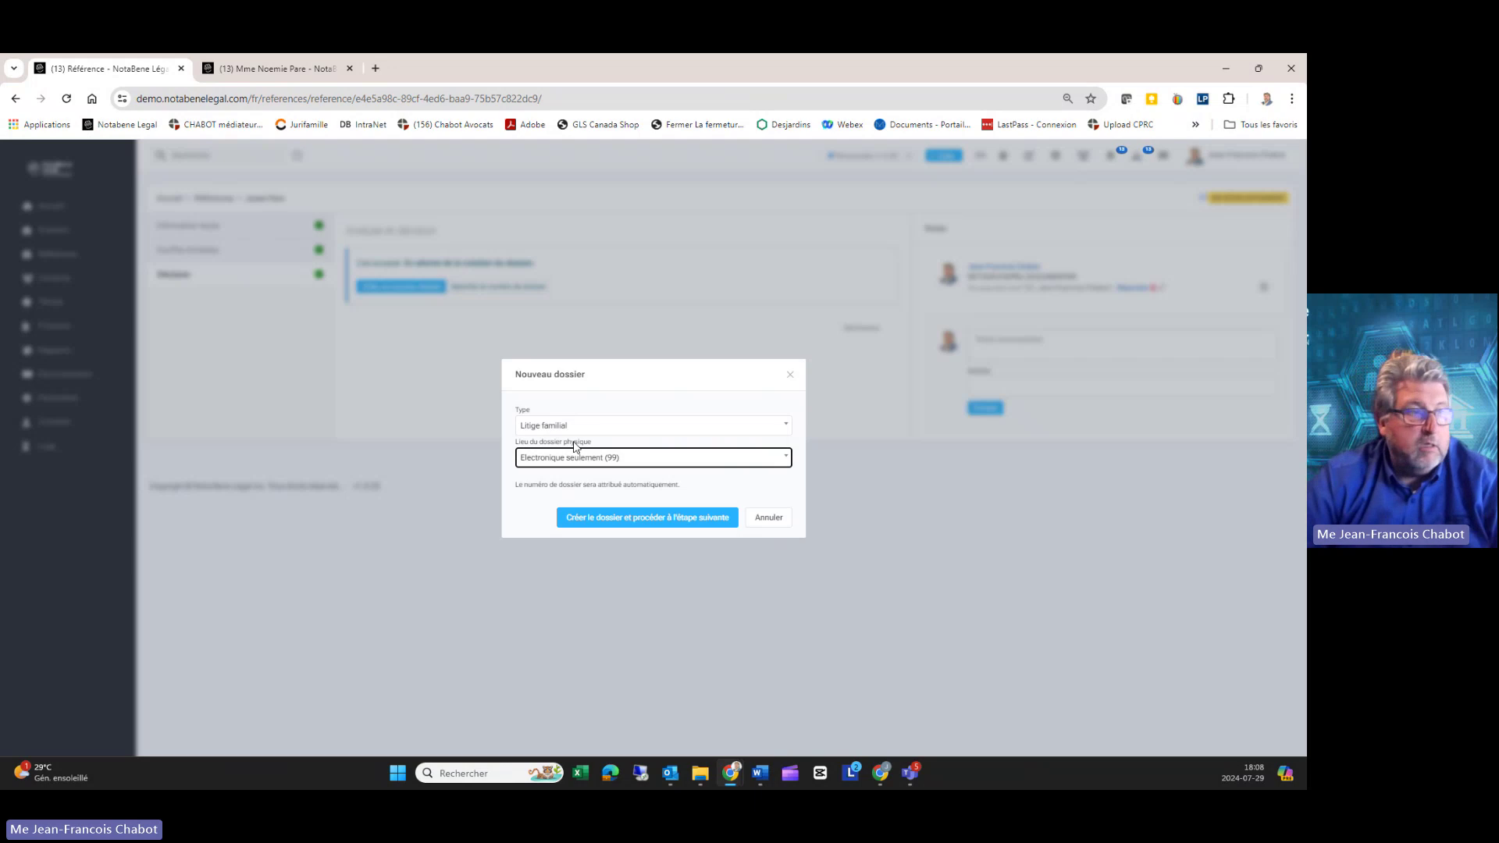
click(638, 521)
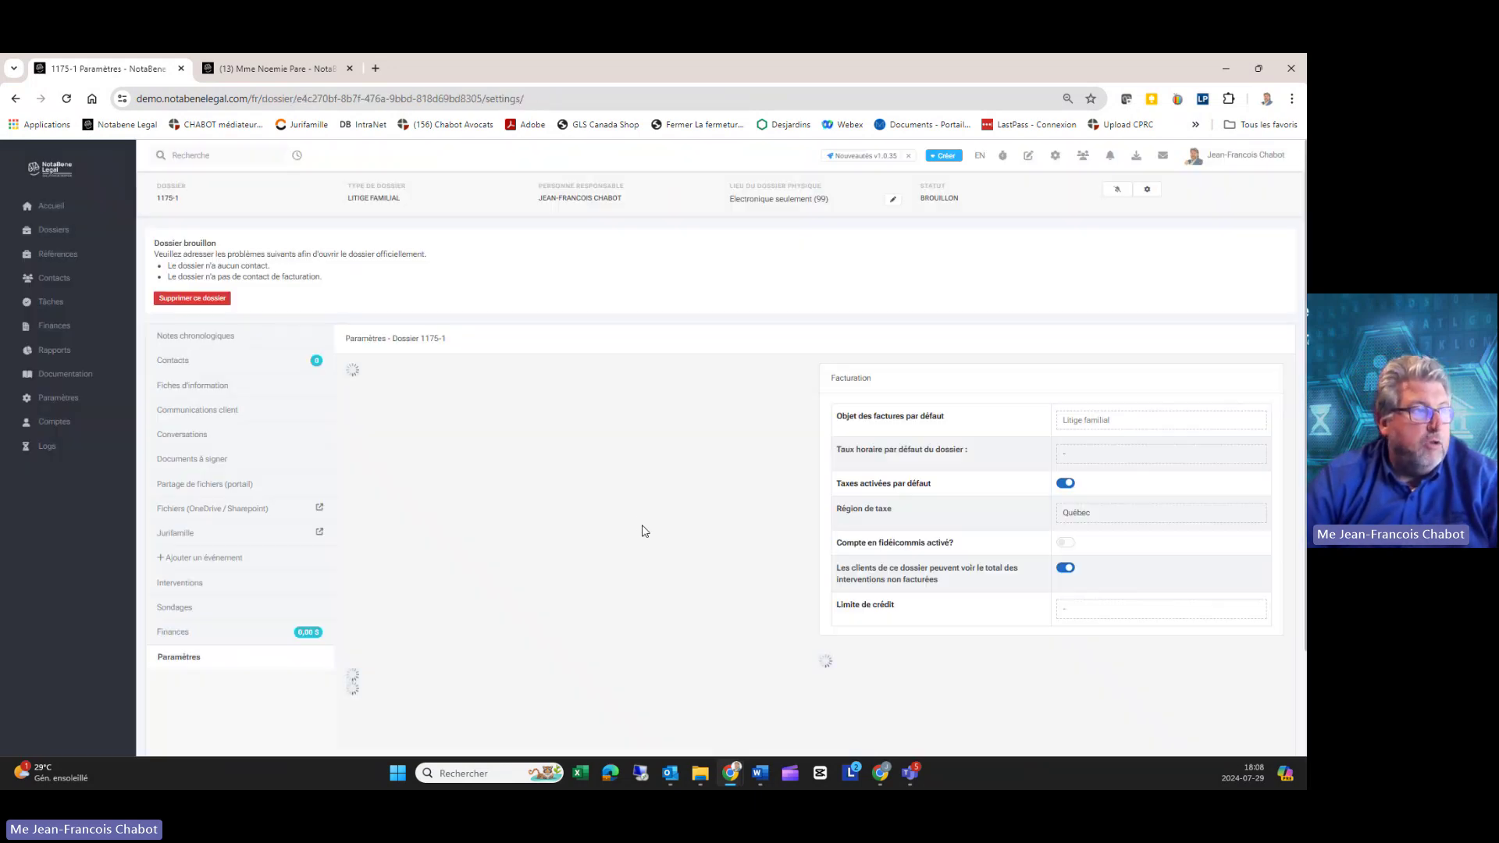
Step: Set the dossier's default hourly rate to 300
scroll(435, 372, down, 2)
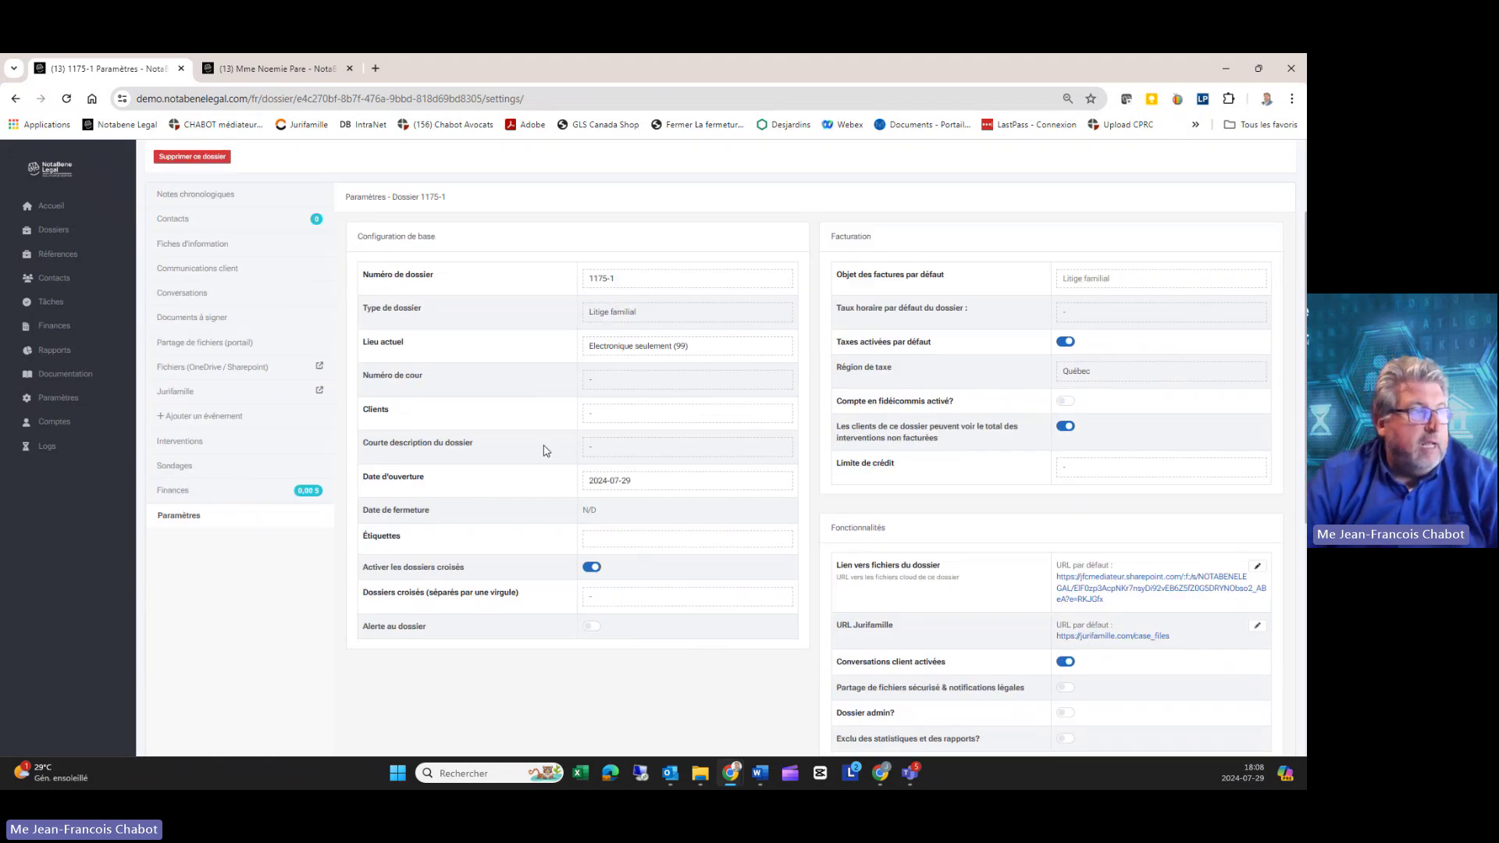
scroll(545, 450, up, 1)
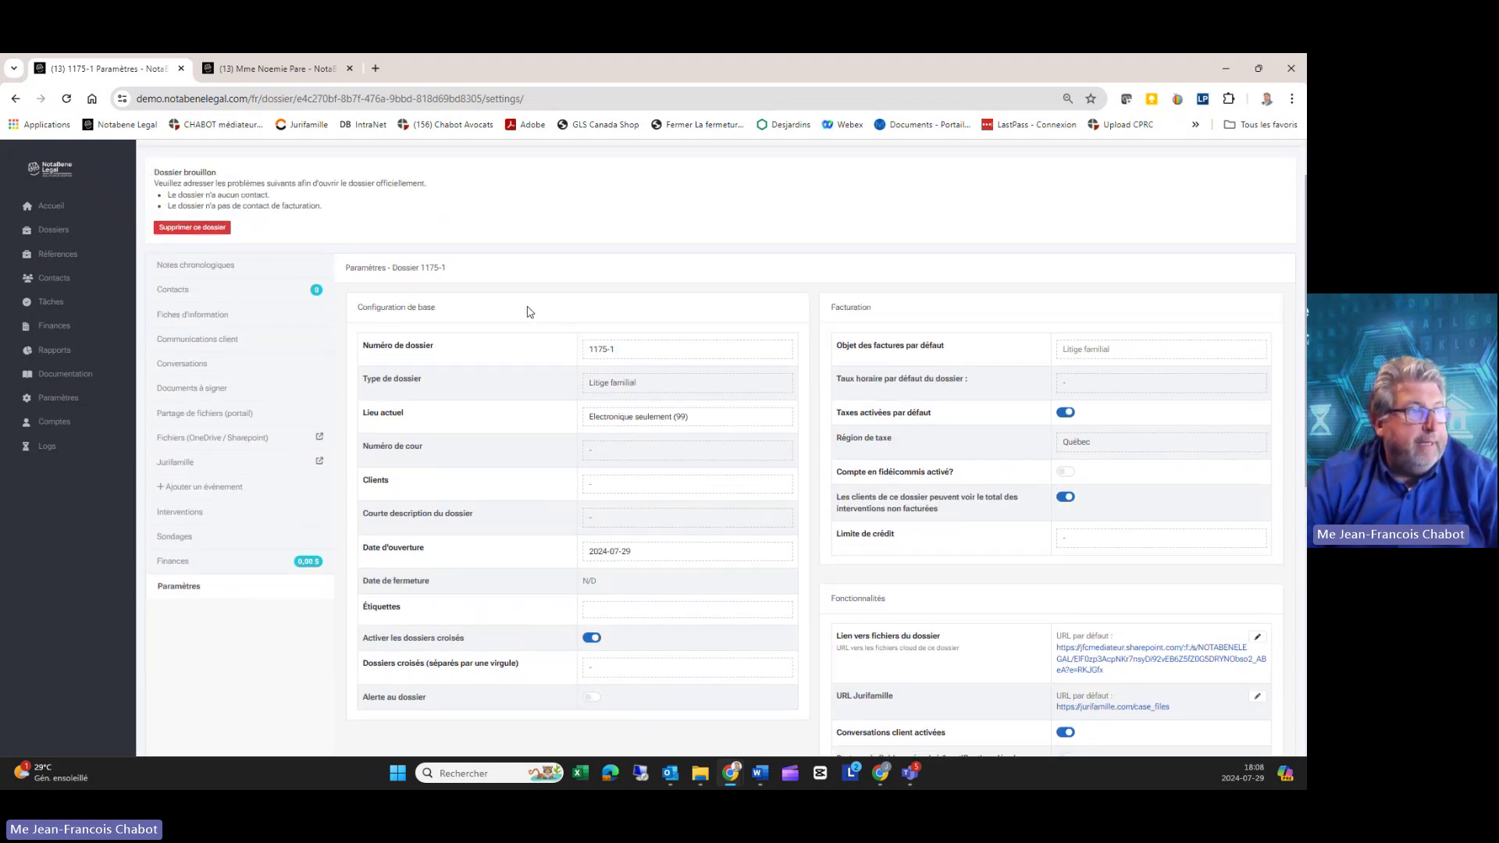
scroll(528, 312, down, 1)
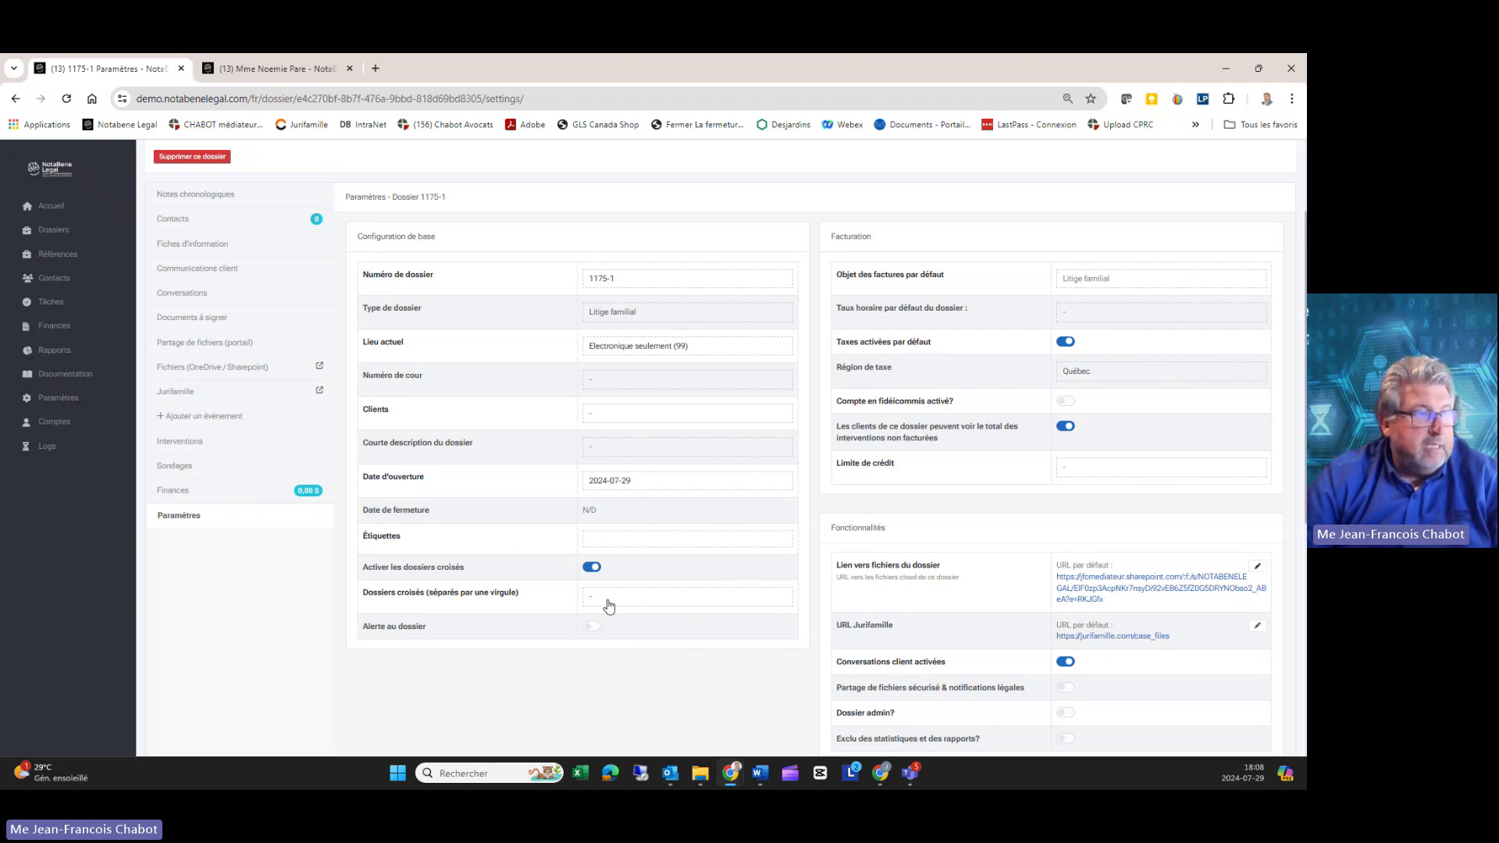
scroll(1004, 396, up, 1)
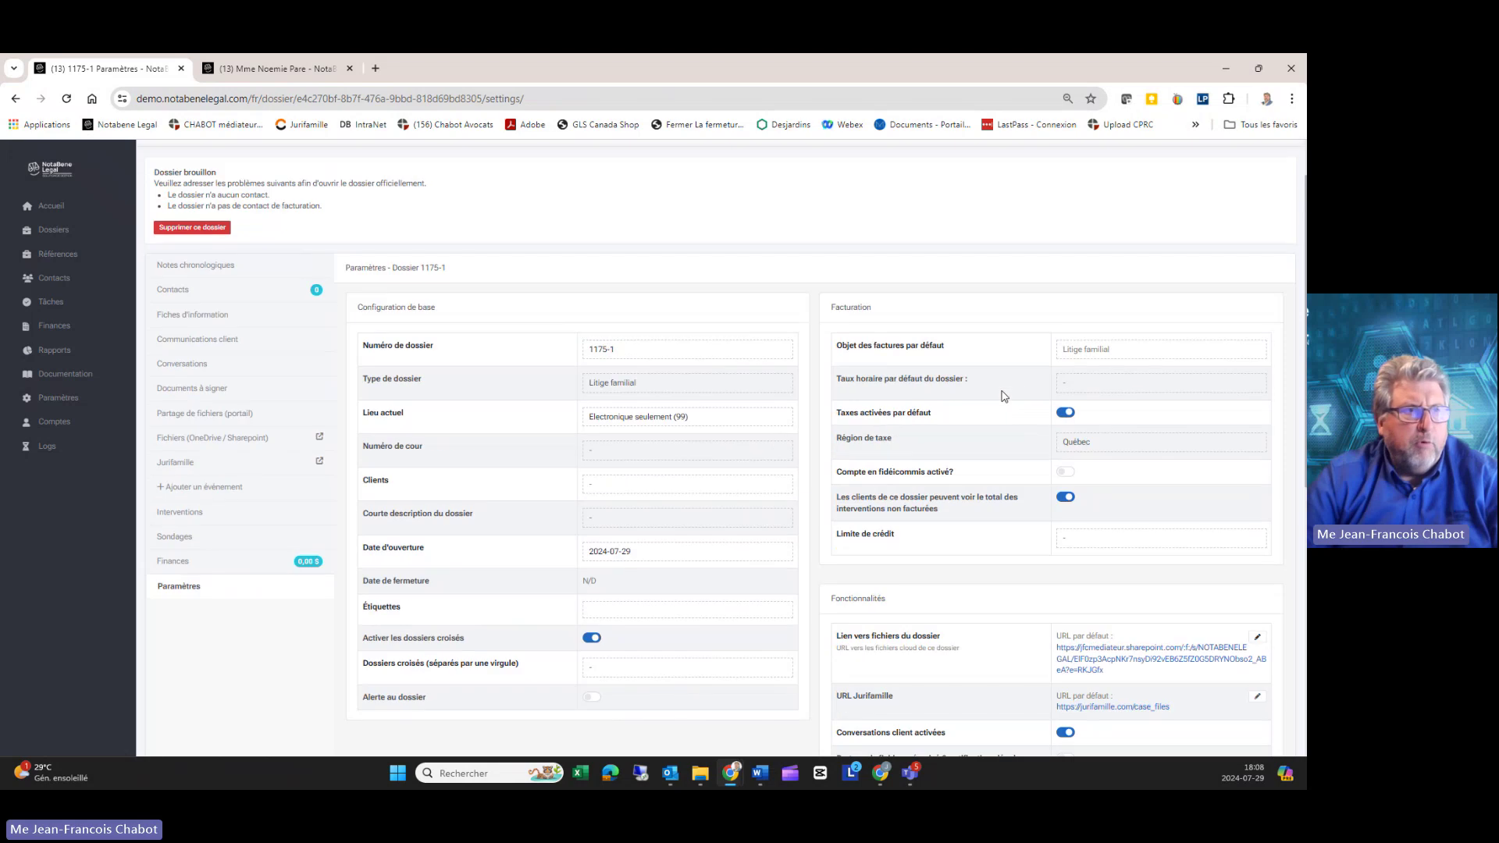
click(1076, 383)
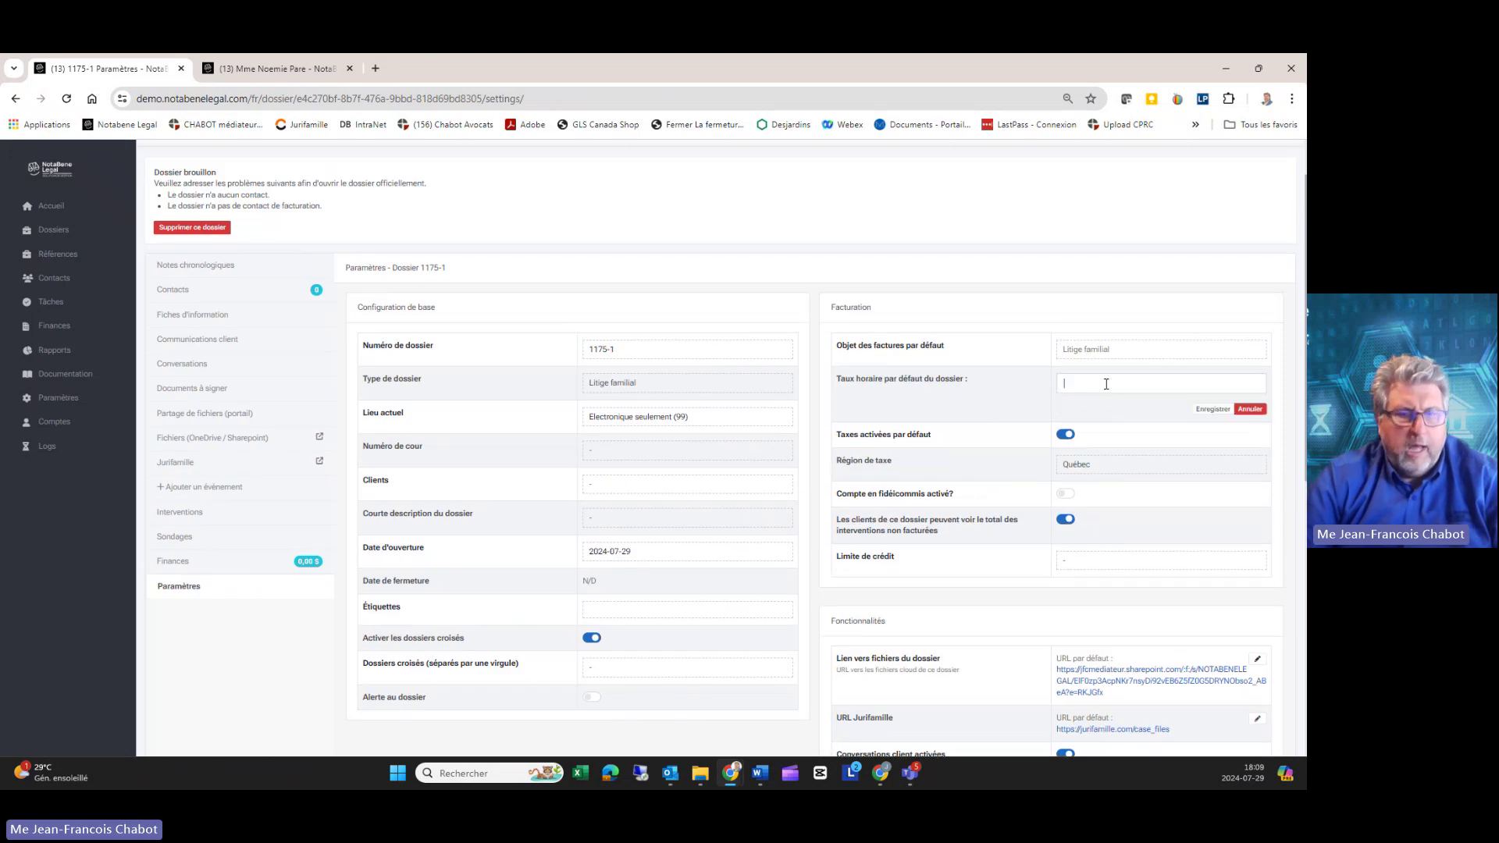
text(300)
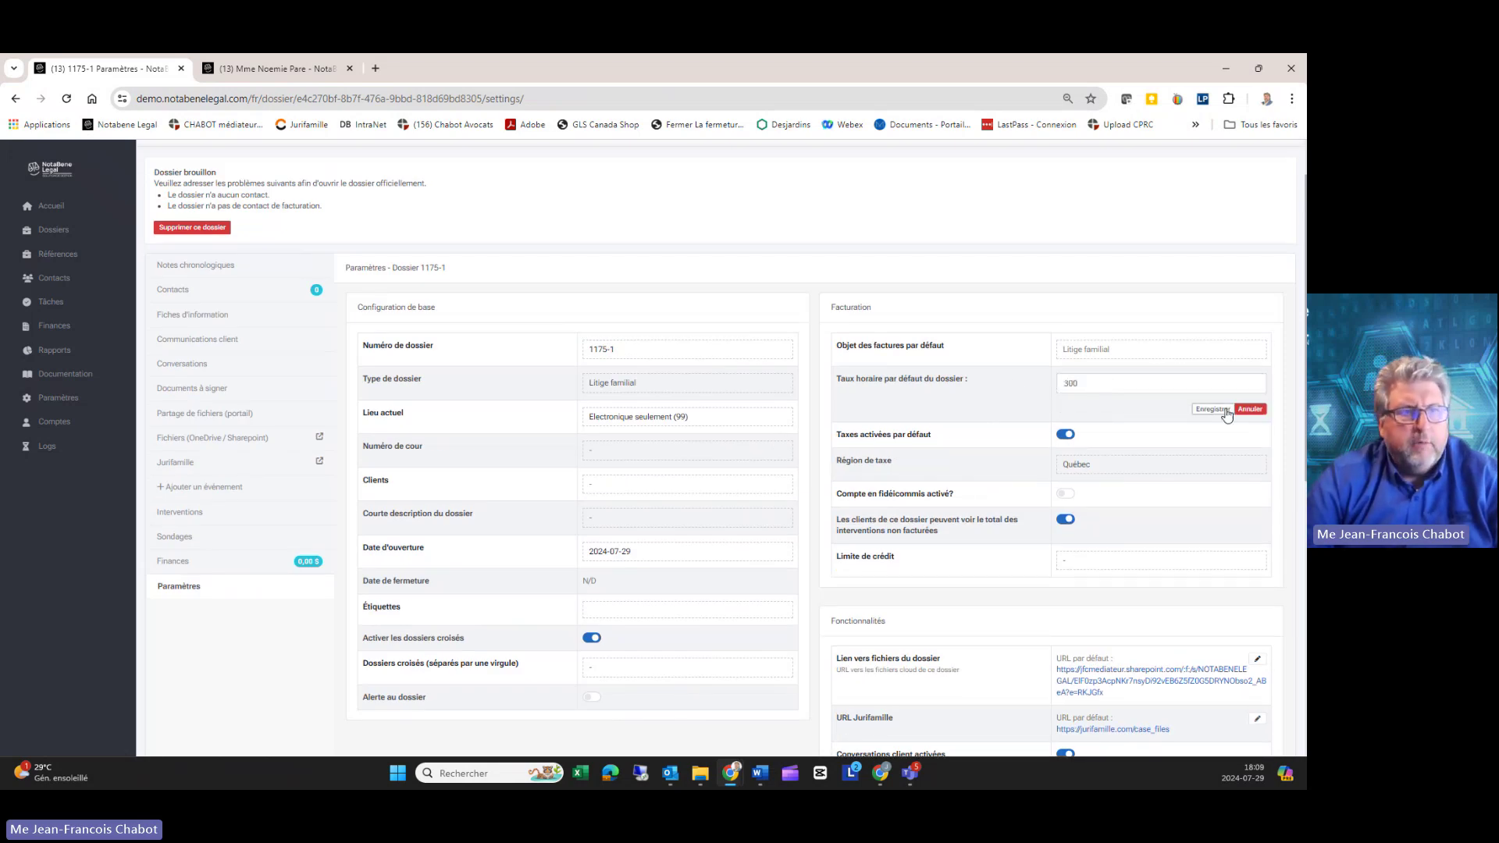
click(1219, 409)
Step: Enable the dossier's trust account (Compte en fidéicommis)
scroll(1150, 449, down, 1)
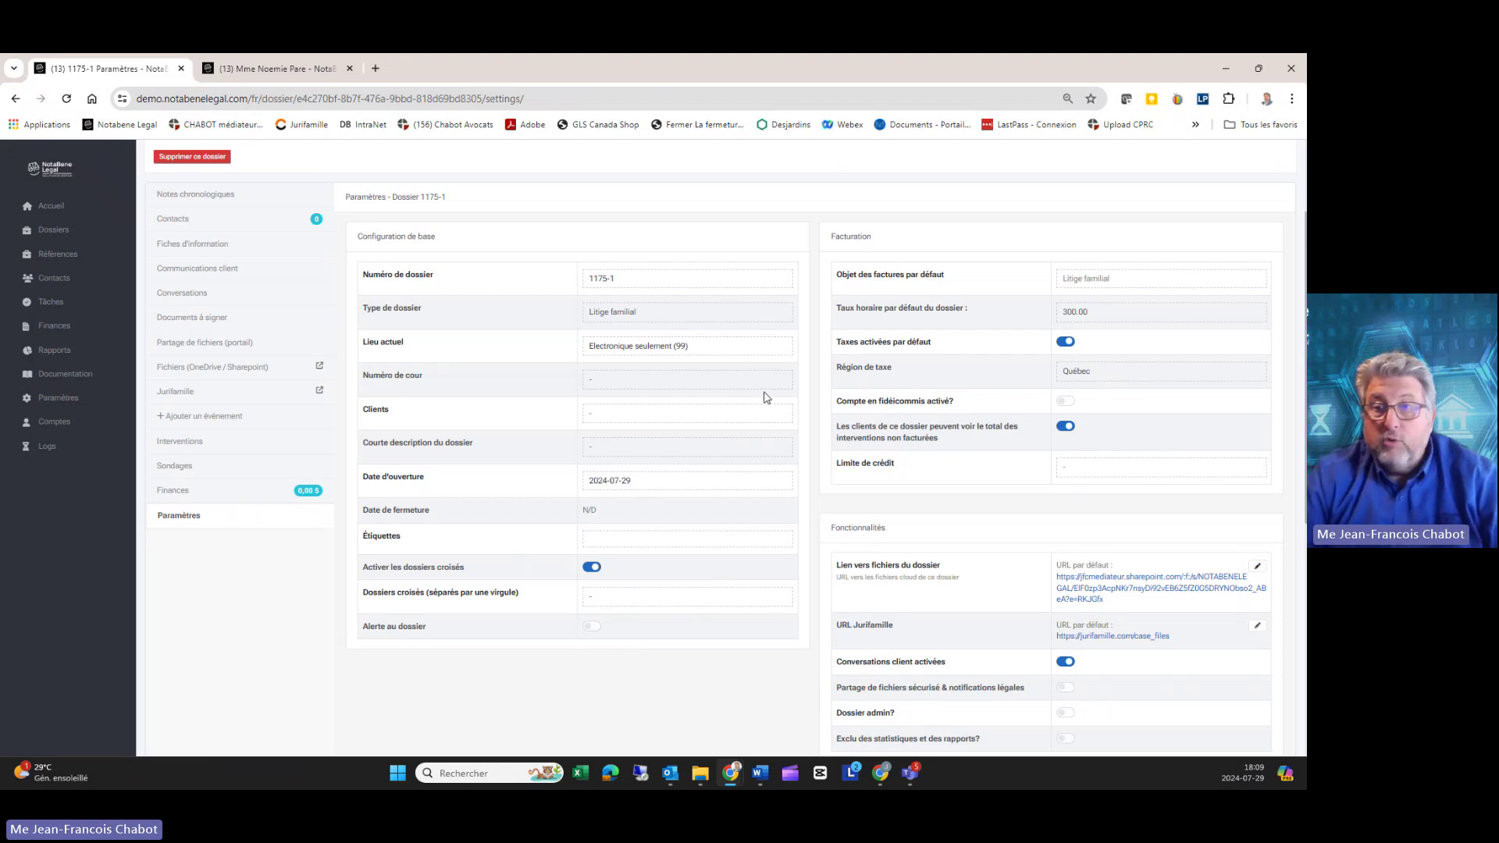
click(1067, 402)
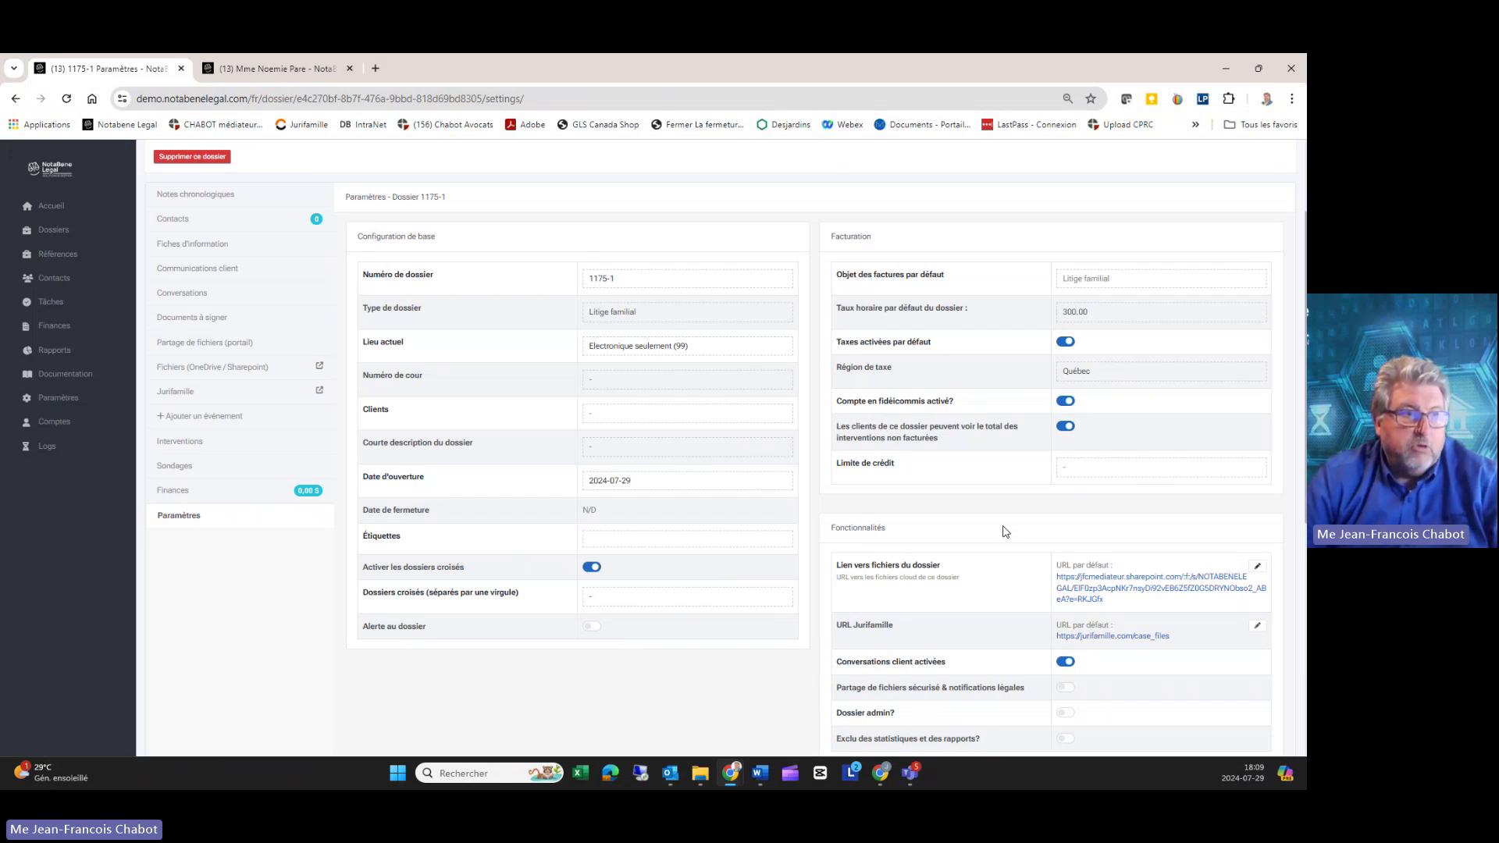
scroll(1006, 532, down, 1)
Step: Set a 5000 credit limit that shows an alert when reached, then open the SharePoint files link
click(1077, 399)
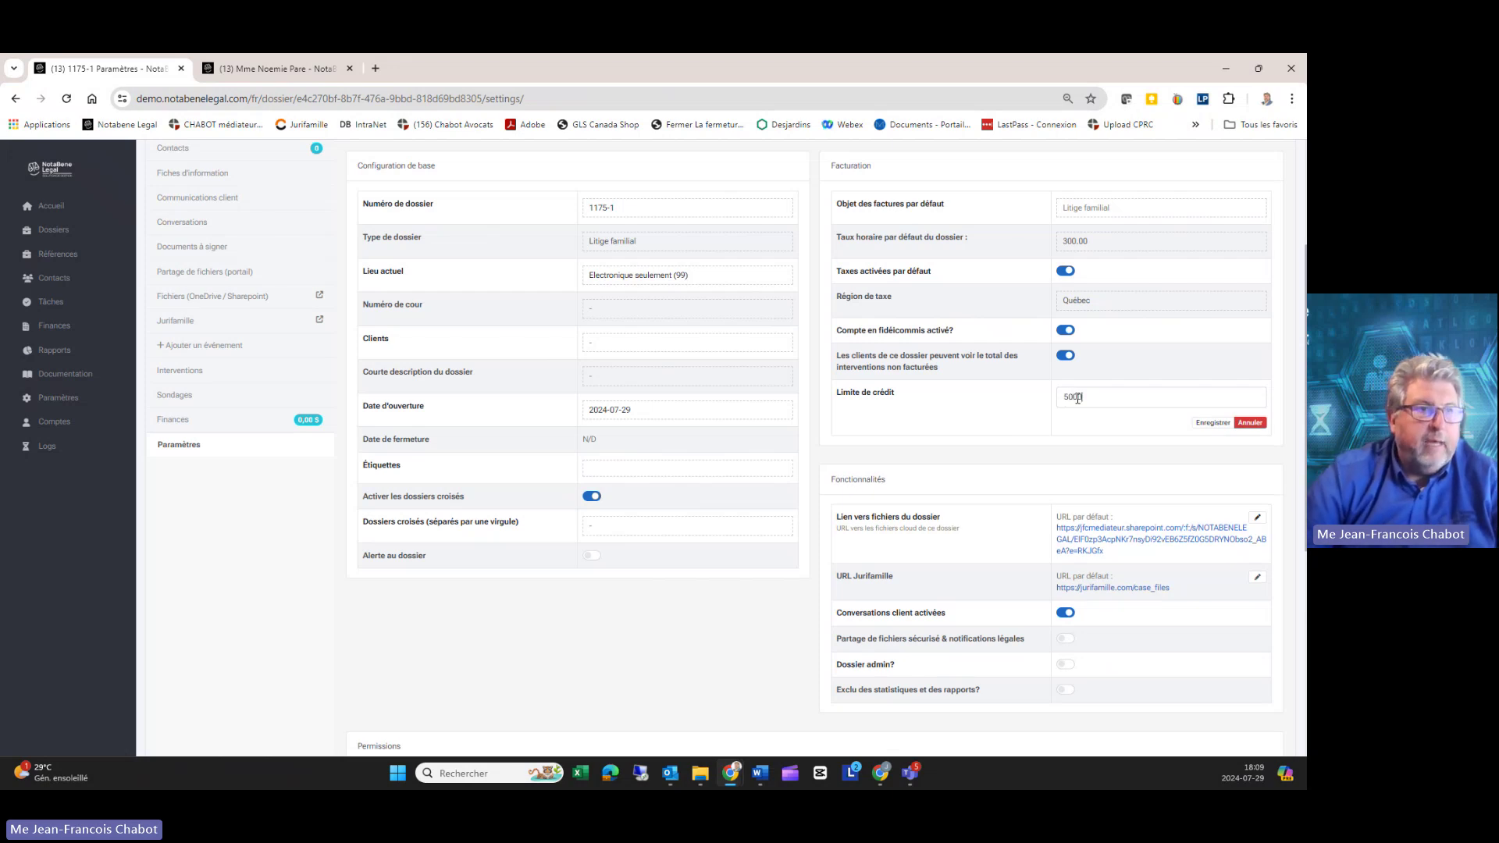
click(1212, 423)
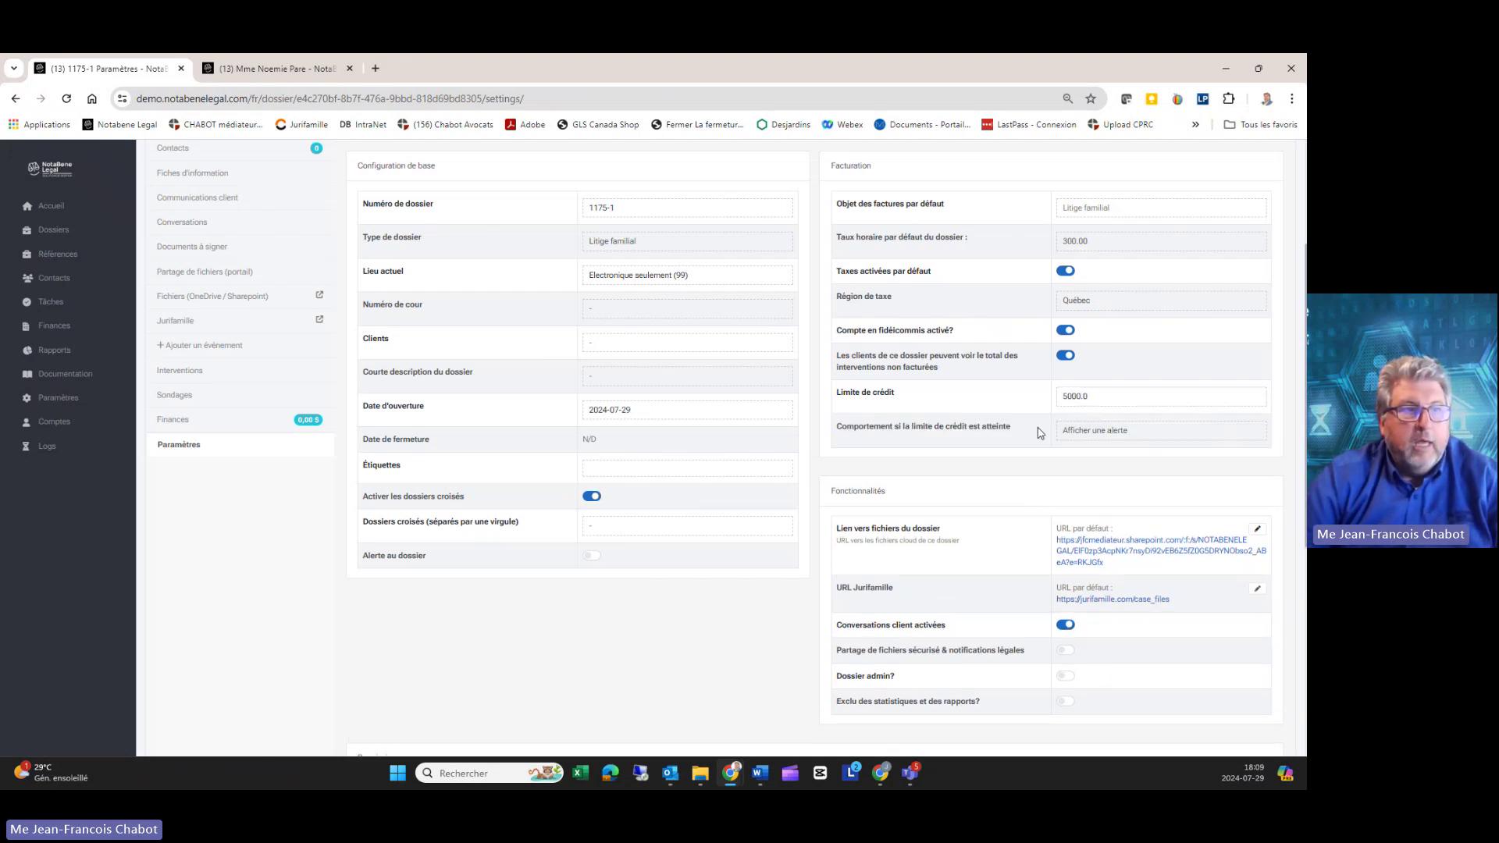
drag(904, 426, 1008, 429)
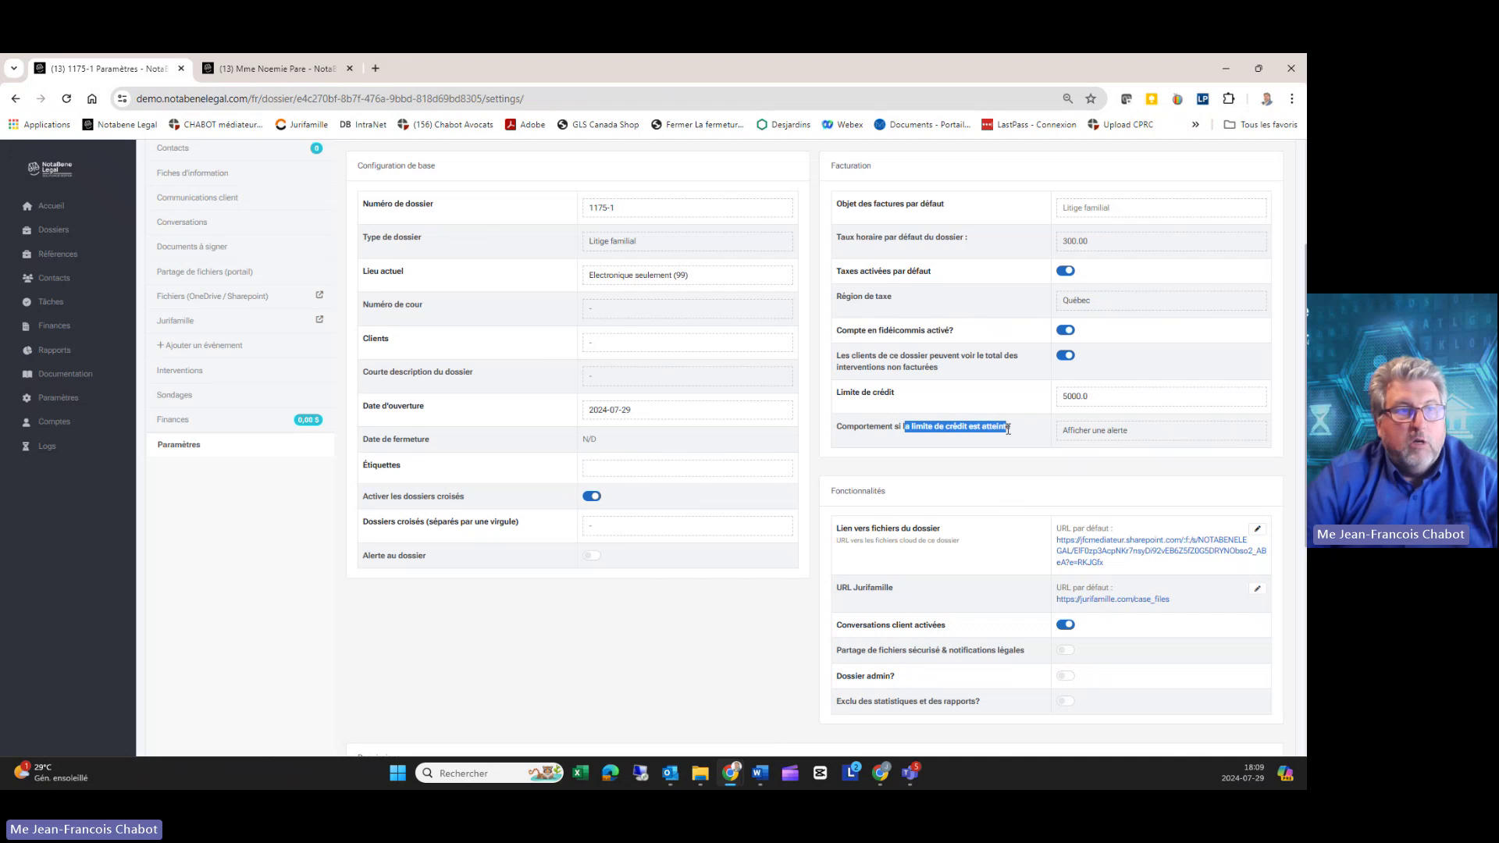
click(1089, 434)
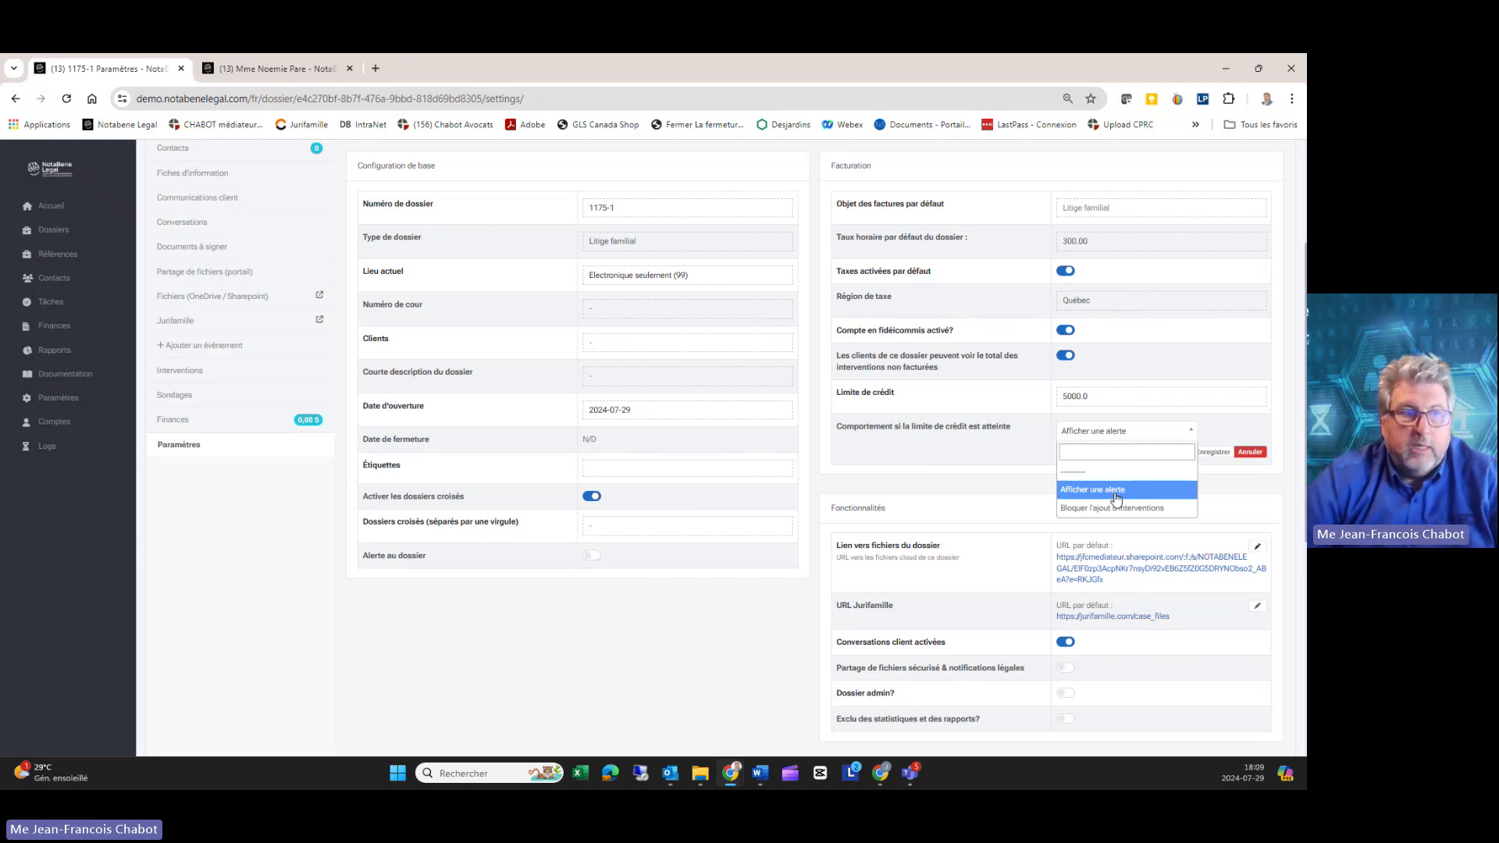
click(1117, 492)
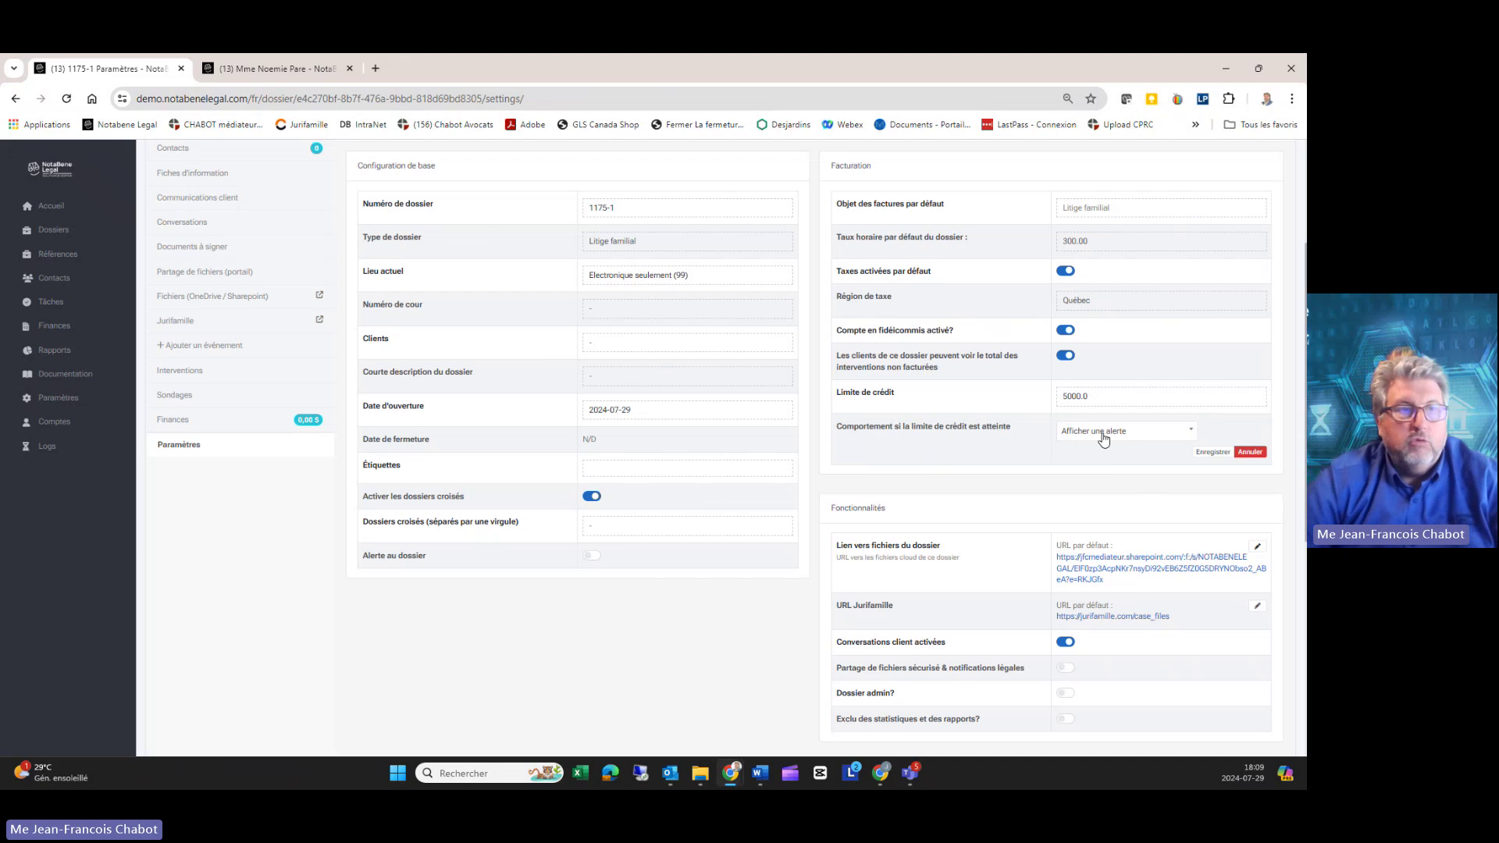
click(1213, 453)
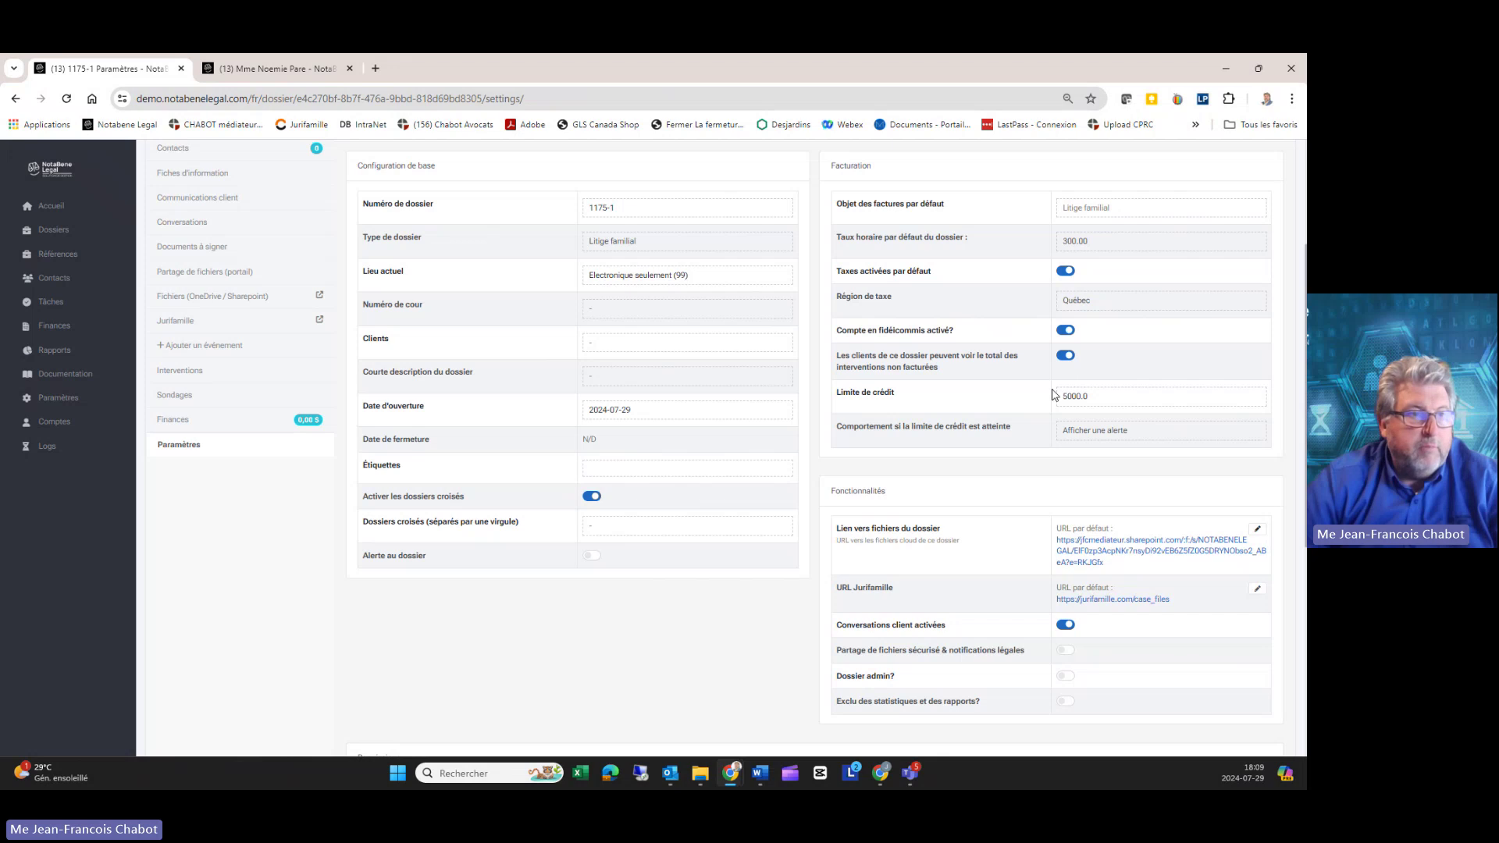
scroll(1054, 394, down, 2)
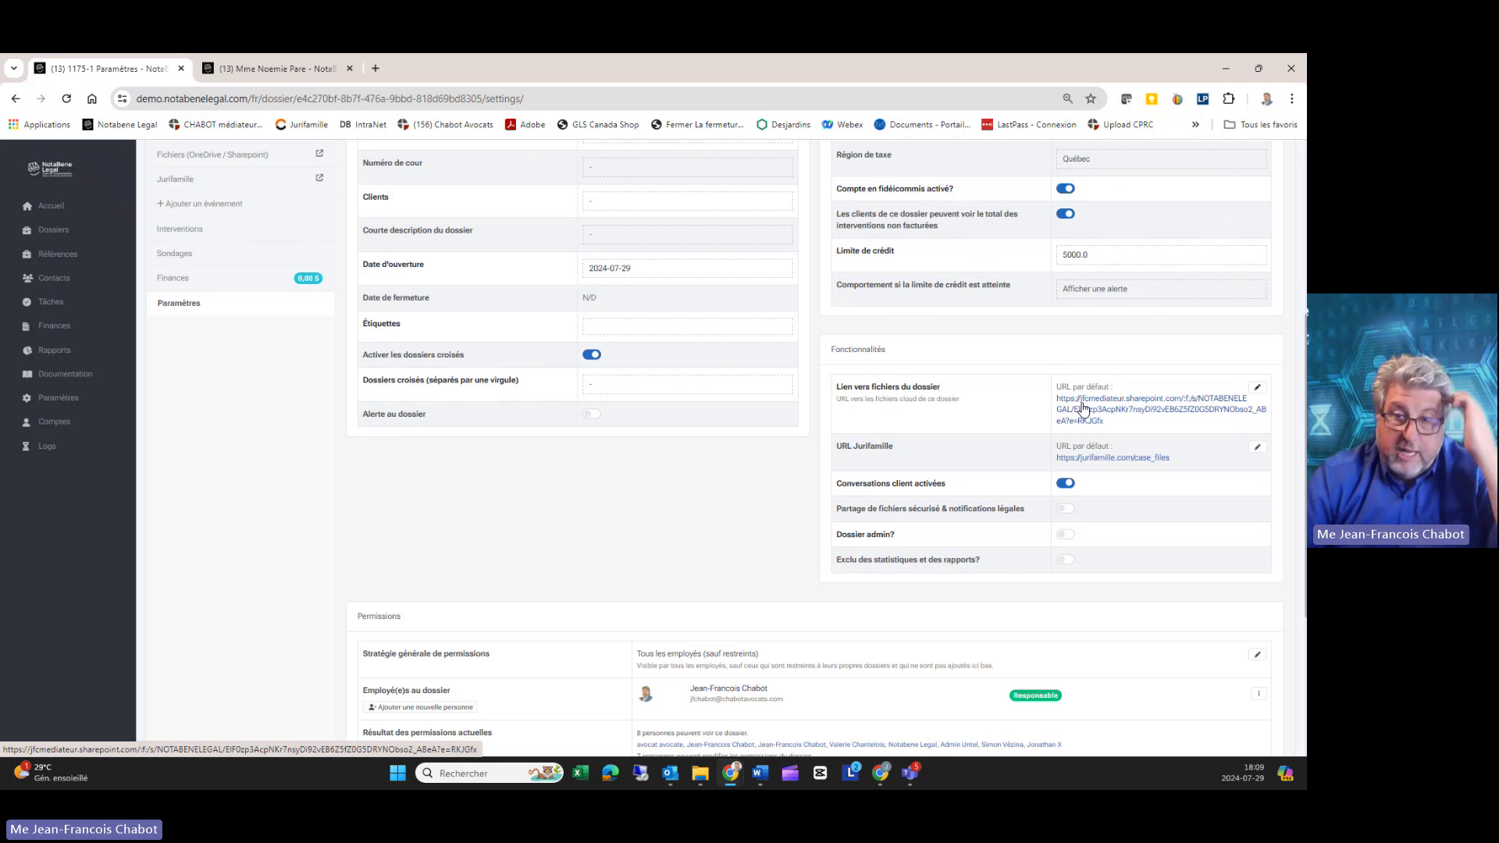
click(1083, 407)
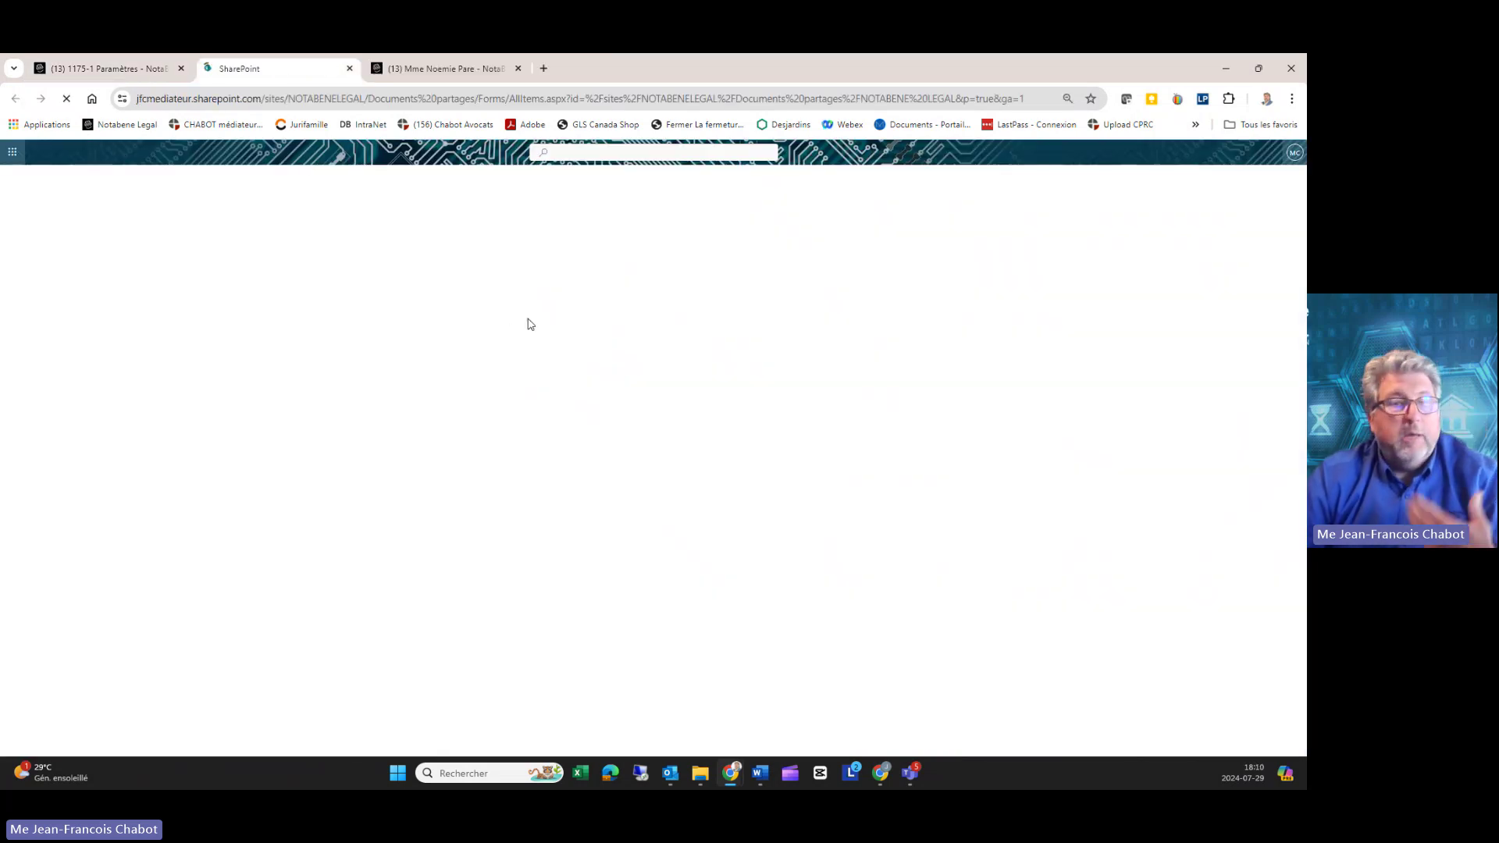
Step: Scroll through the NOTABENE LEGAL library's dossier folders, then go back to the '1175-1 Paramètres' tab
scroll(461, 428, down, 5)
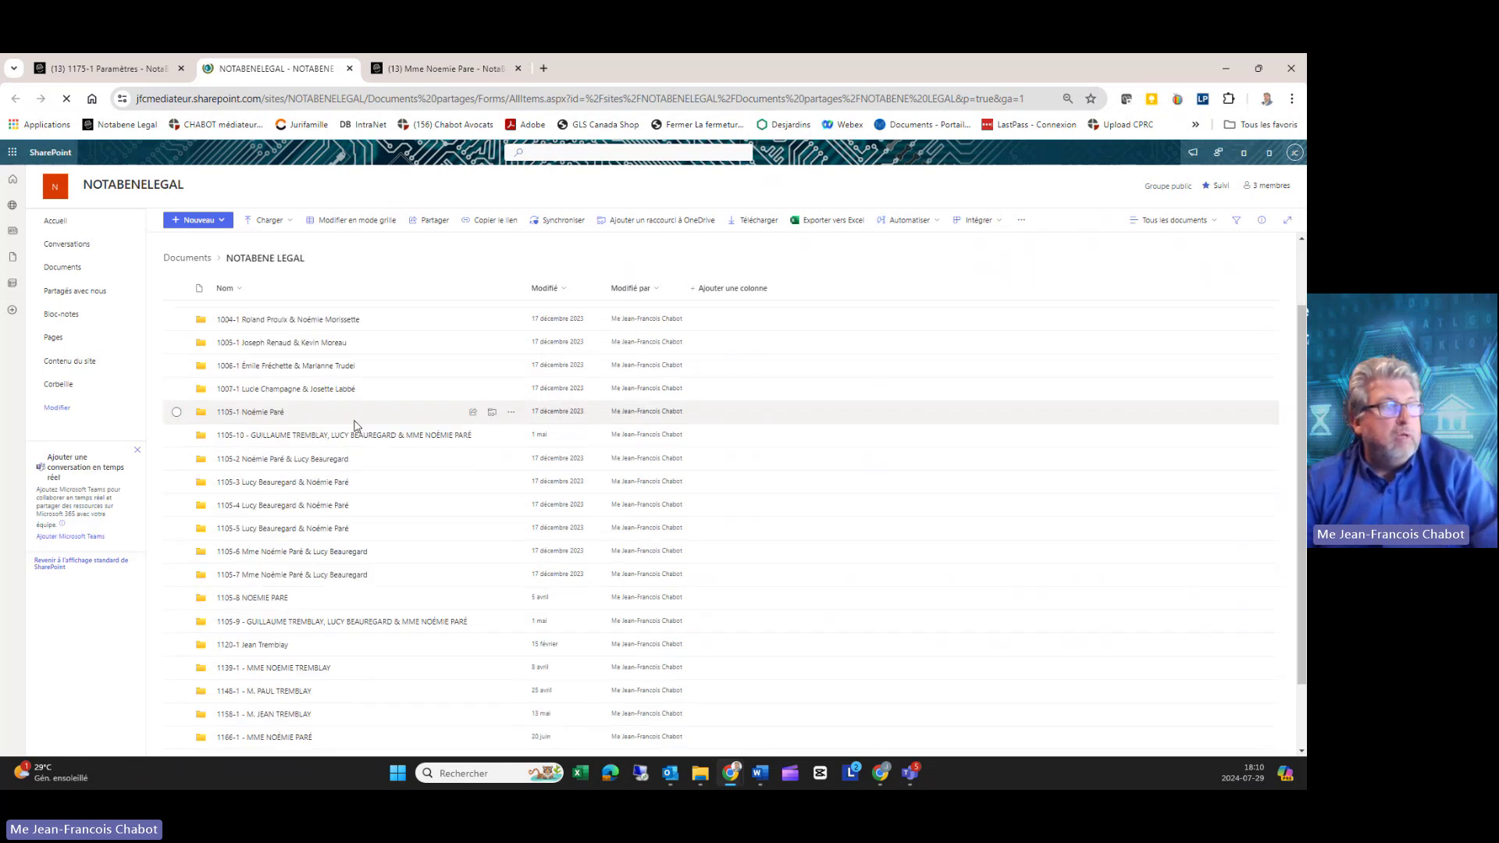
scroll(368, 453, up, 3)
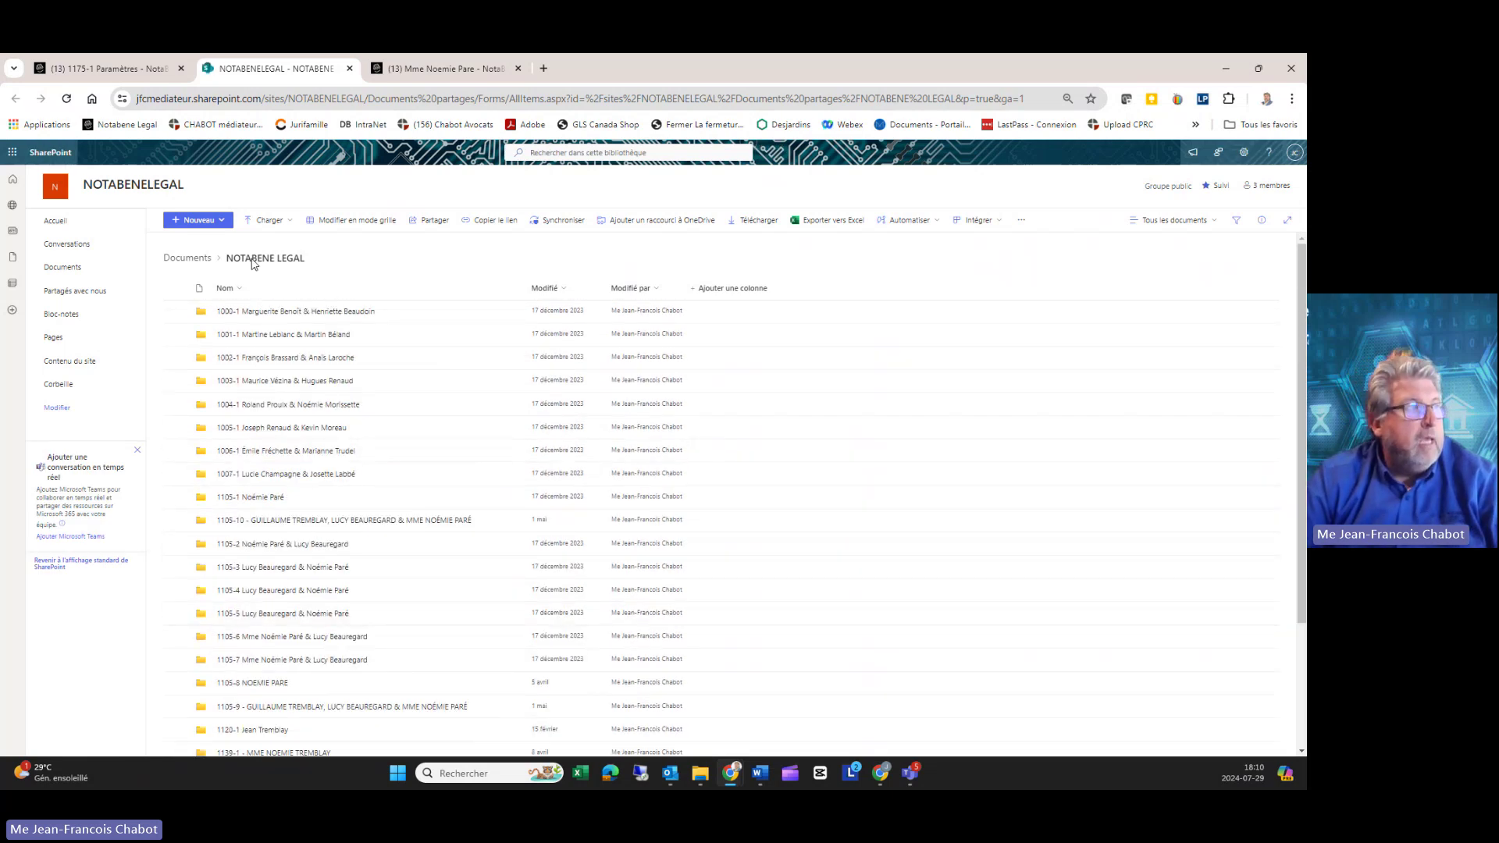
click(109, 68)
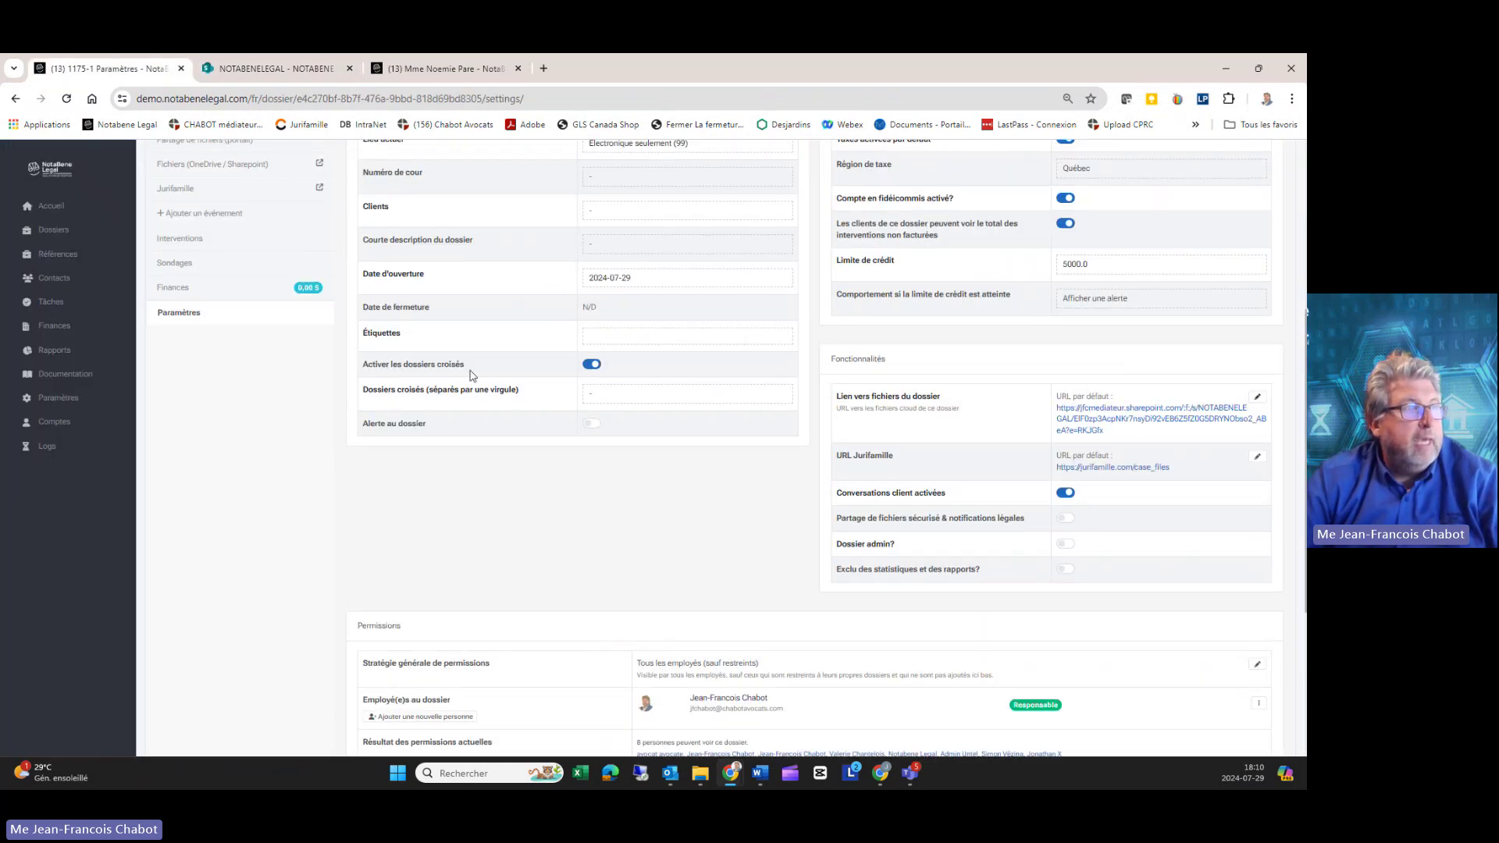
drag(180, 198, 161, 196)
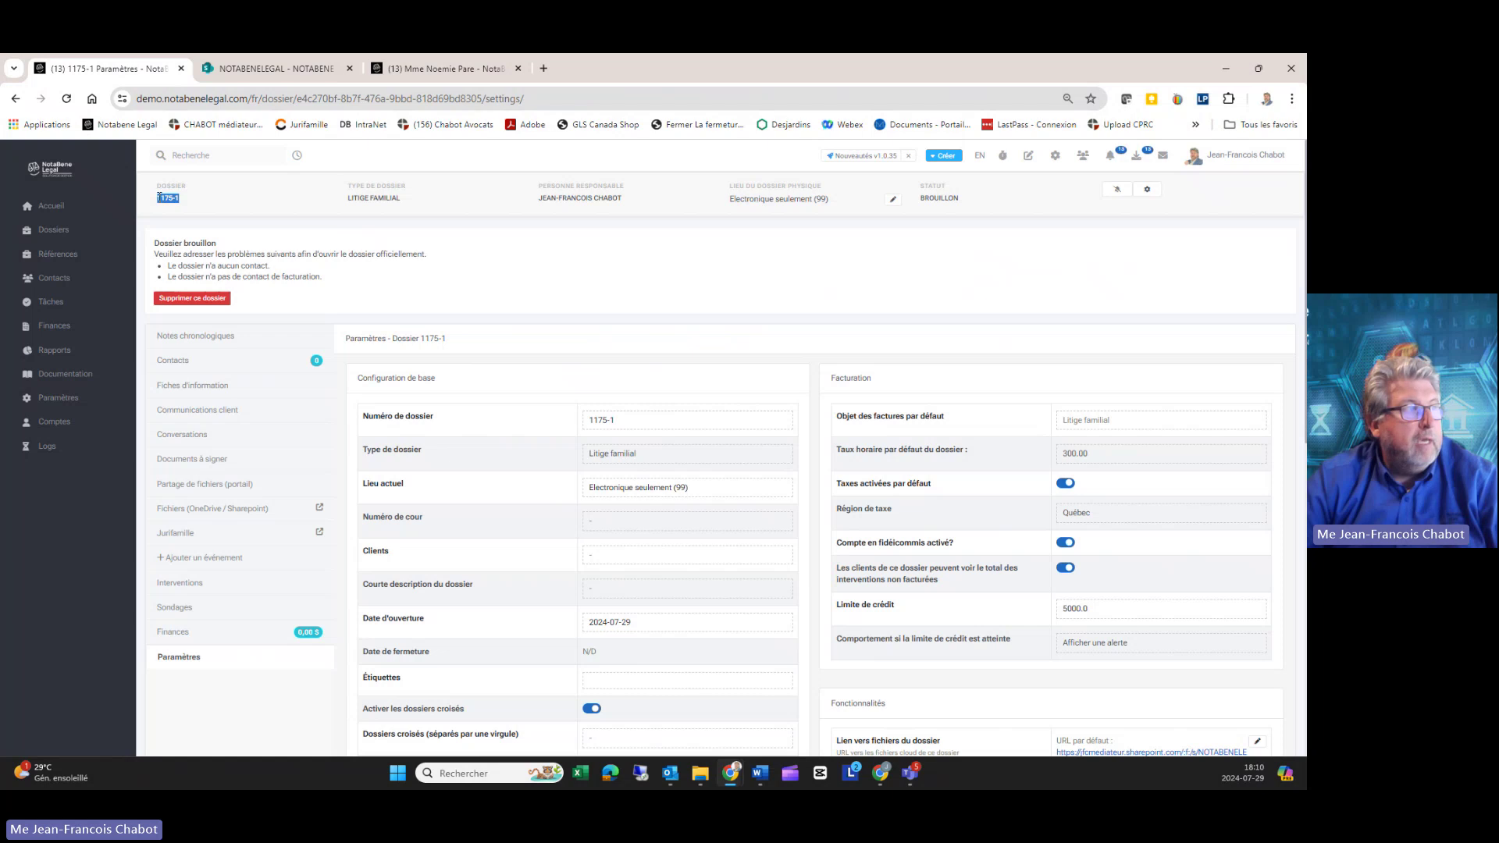
scroll(945, 533, down, 2)
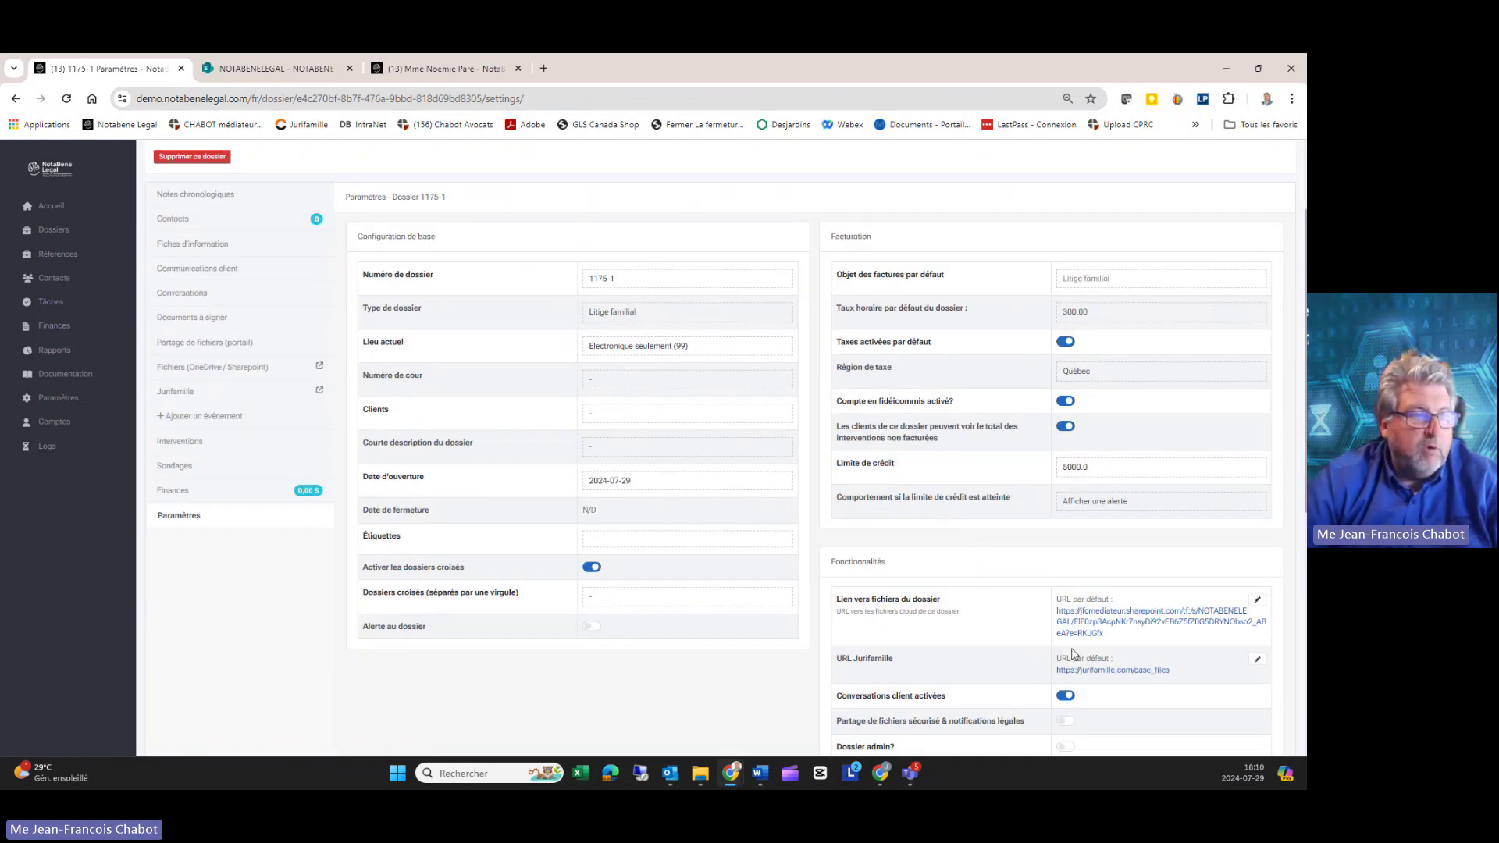
scroll(1035, 640, down, 1)
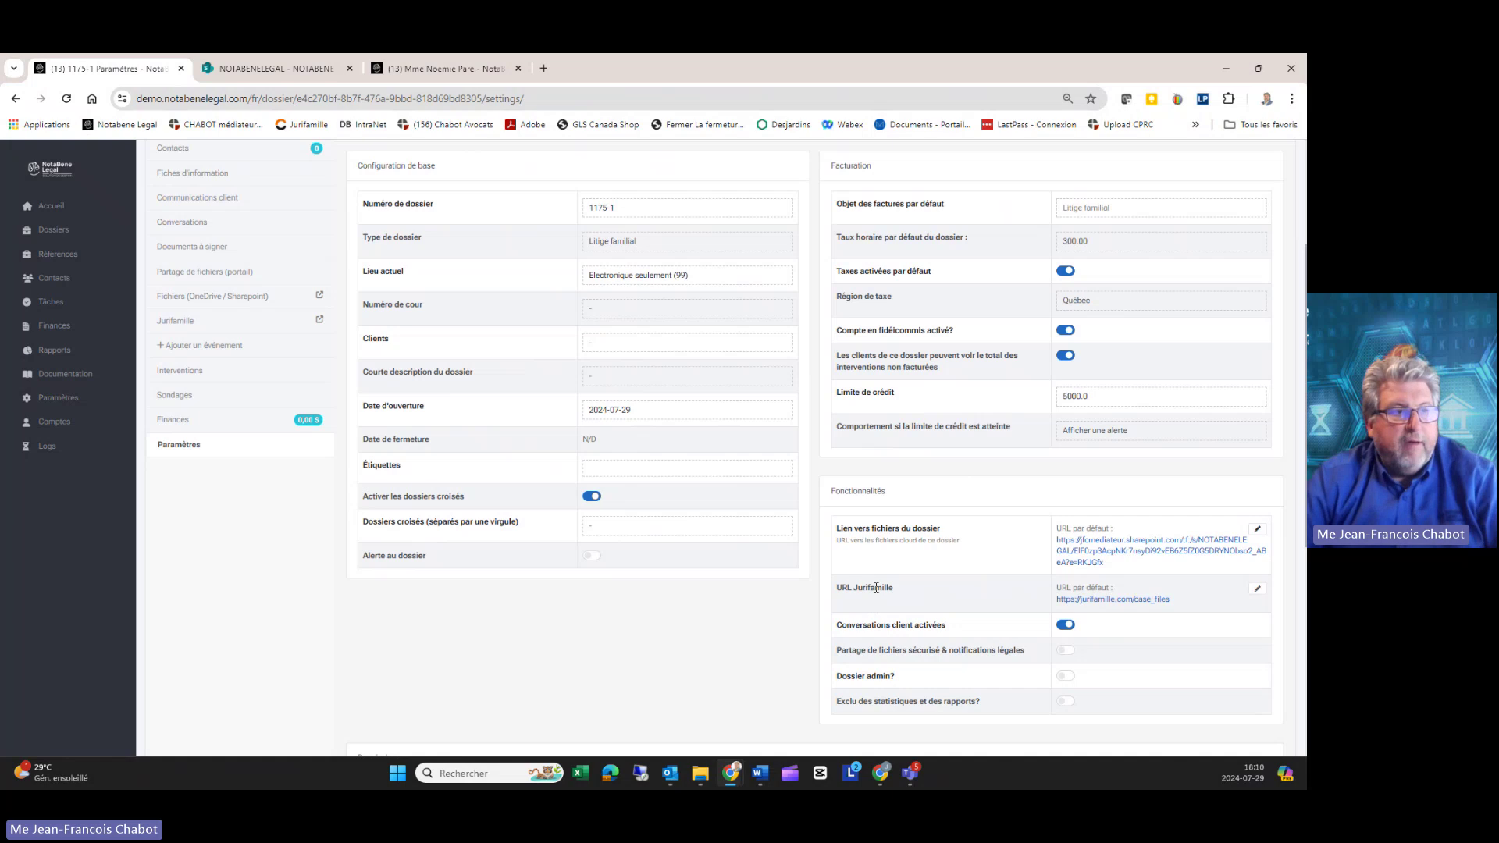
drag(853, 588, 903, 597)
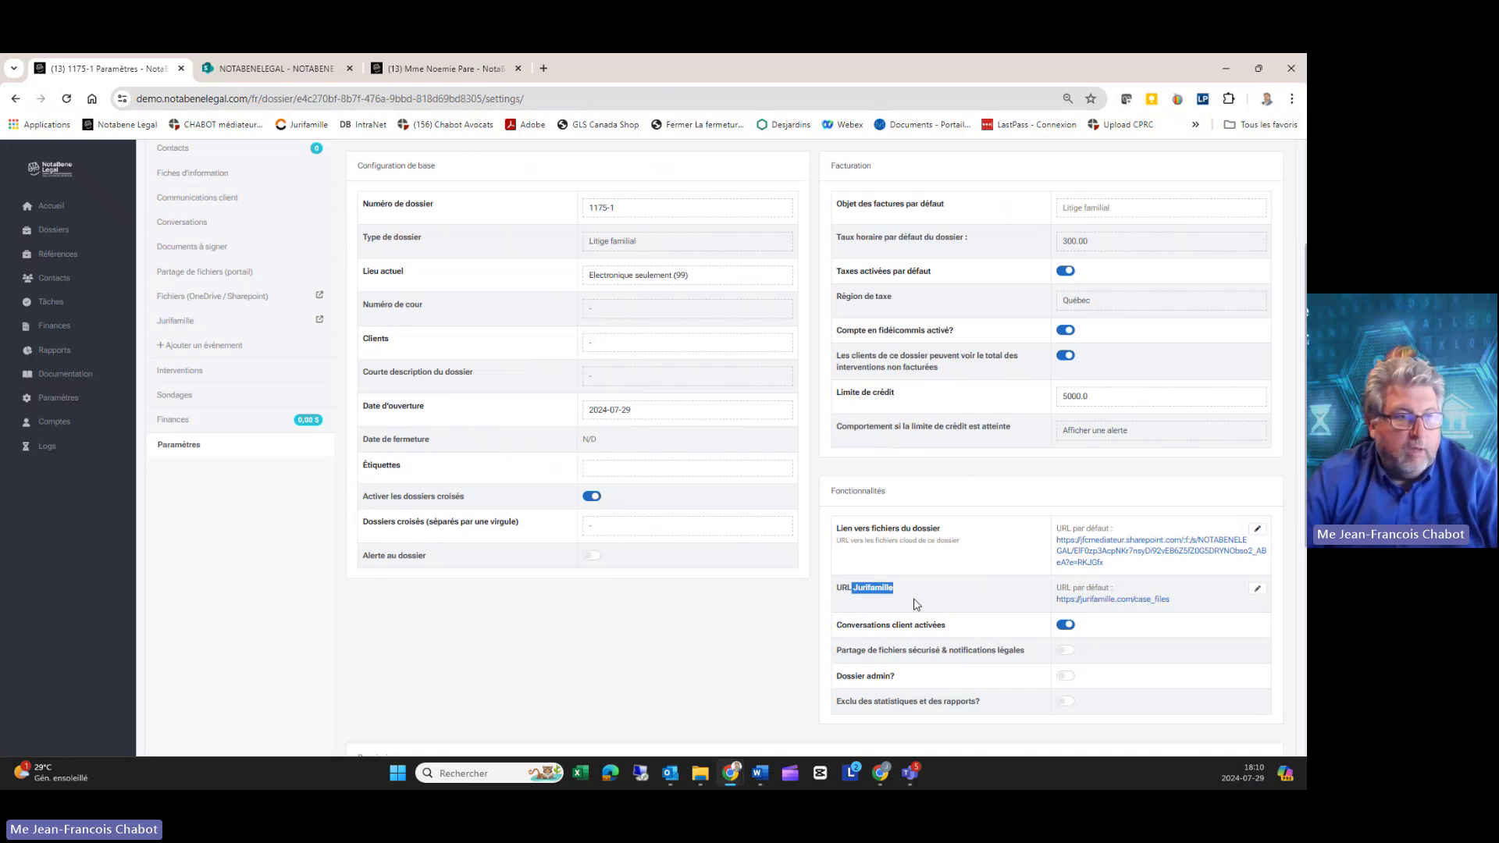
click(939, 596)
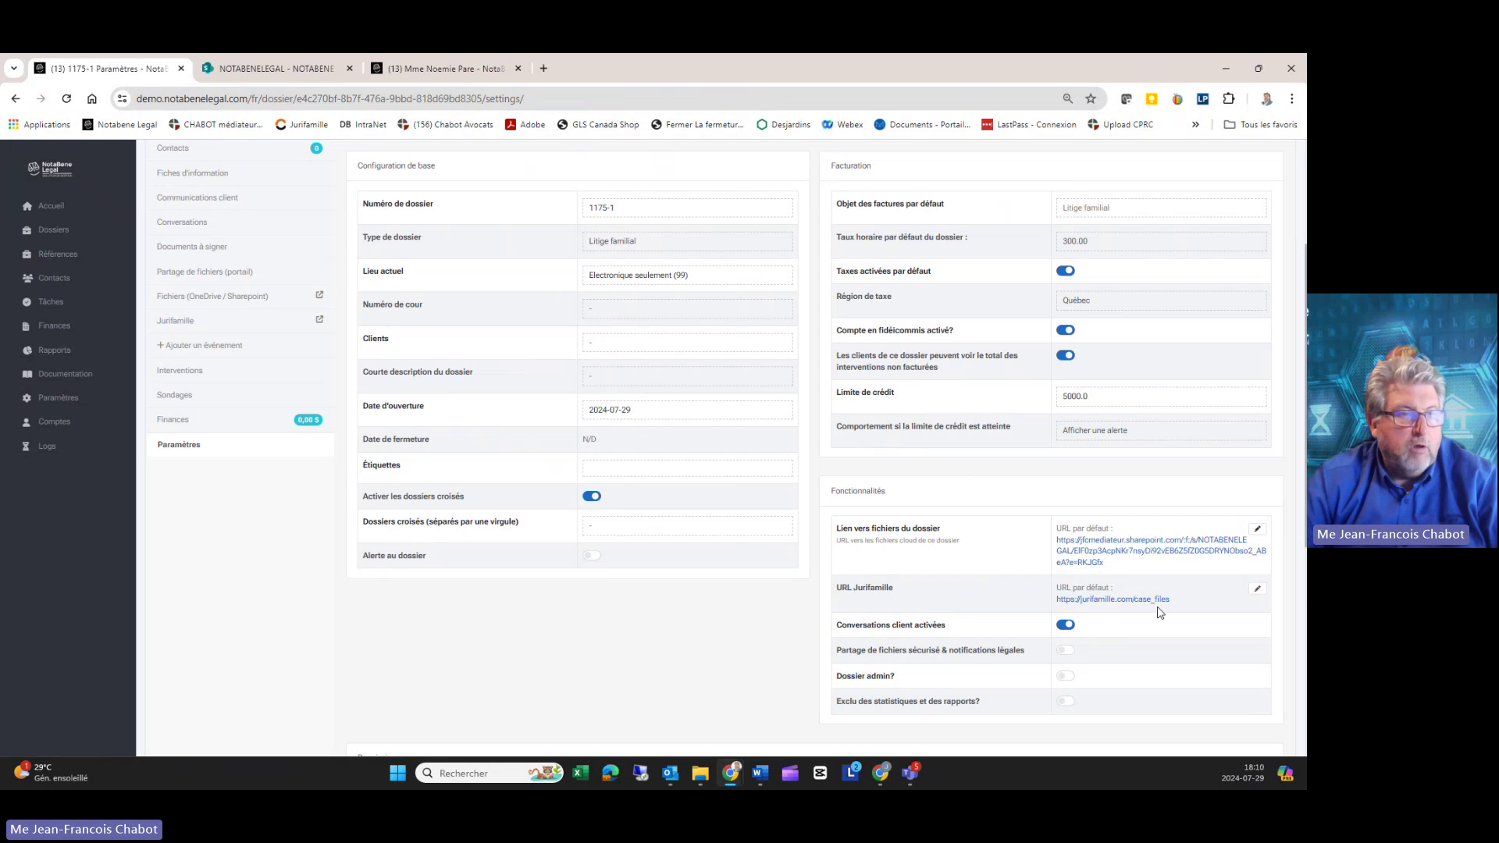
Step: Follow the jurifamille.com/case_files link to its sign-in page, then return to dossier 1175-1 settings
click(1124, 600)
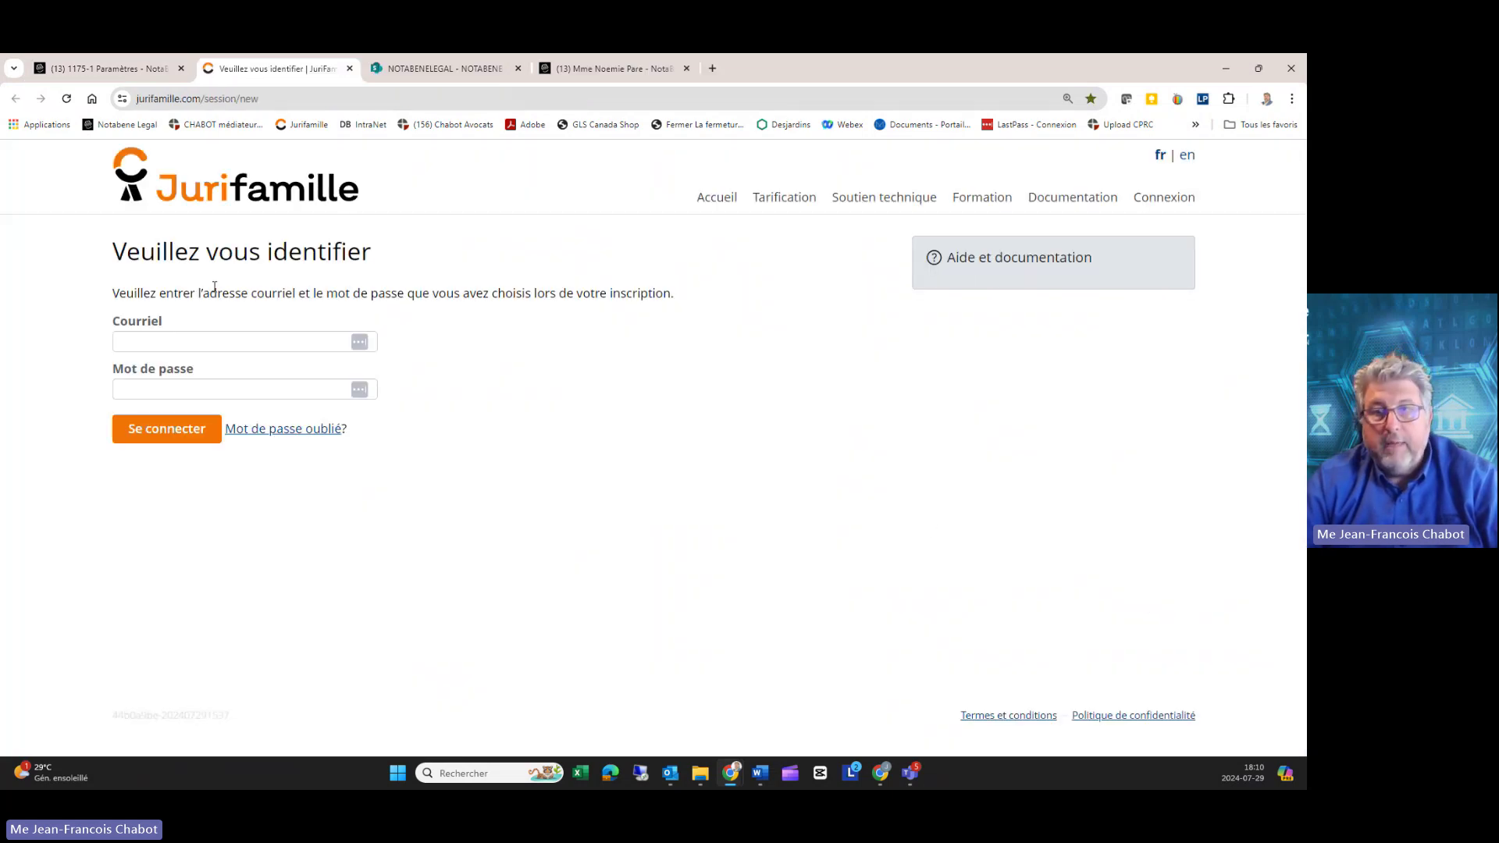
click(116, 74)
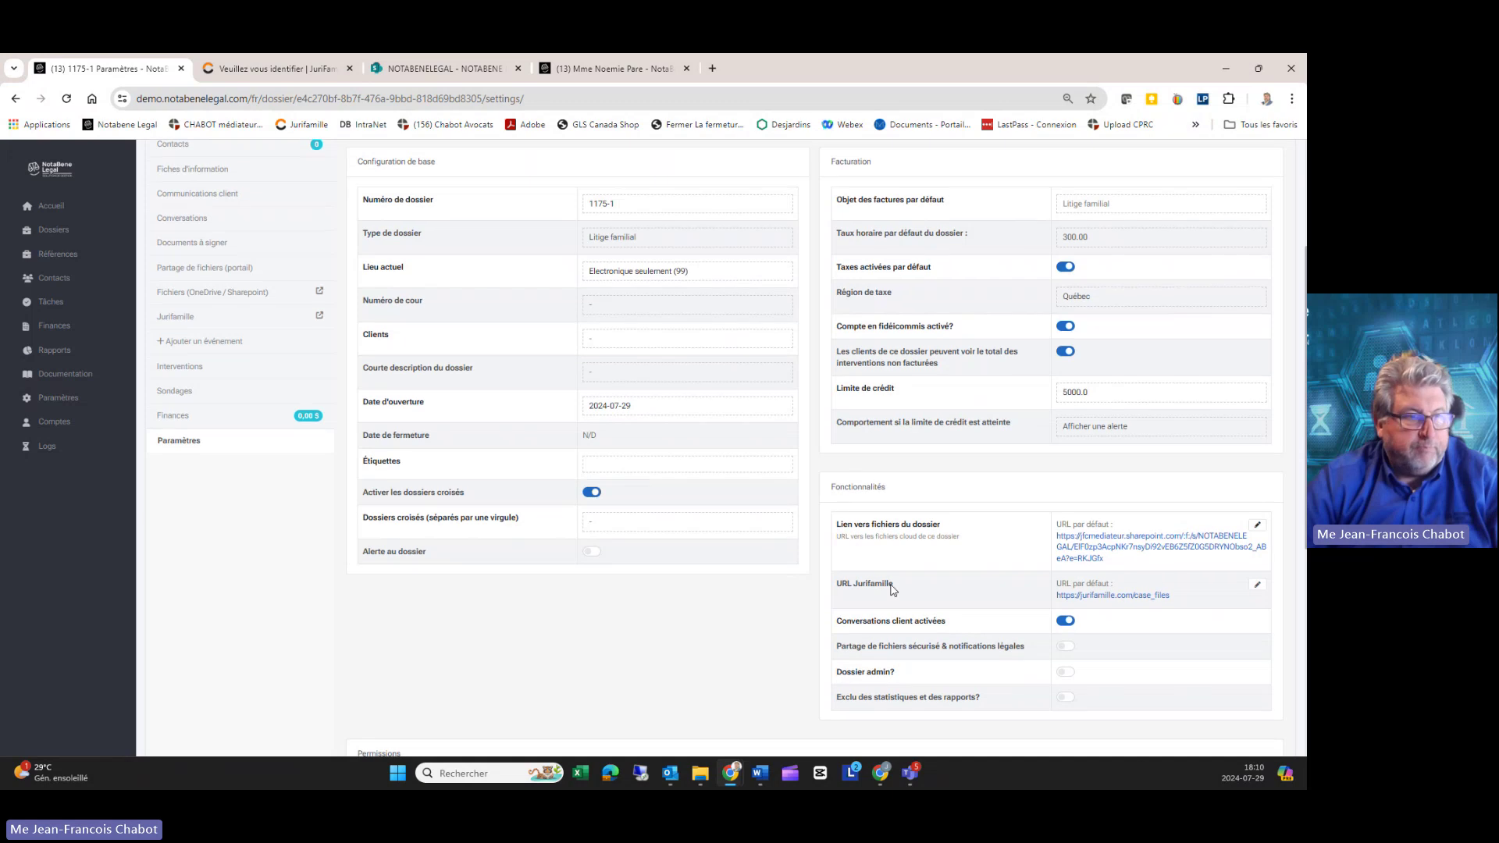
Step: Switch on 'Partage de fichiers sécurisé & notifications légales' under Fonctionnalités
scroll(893, 590, down, 1)
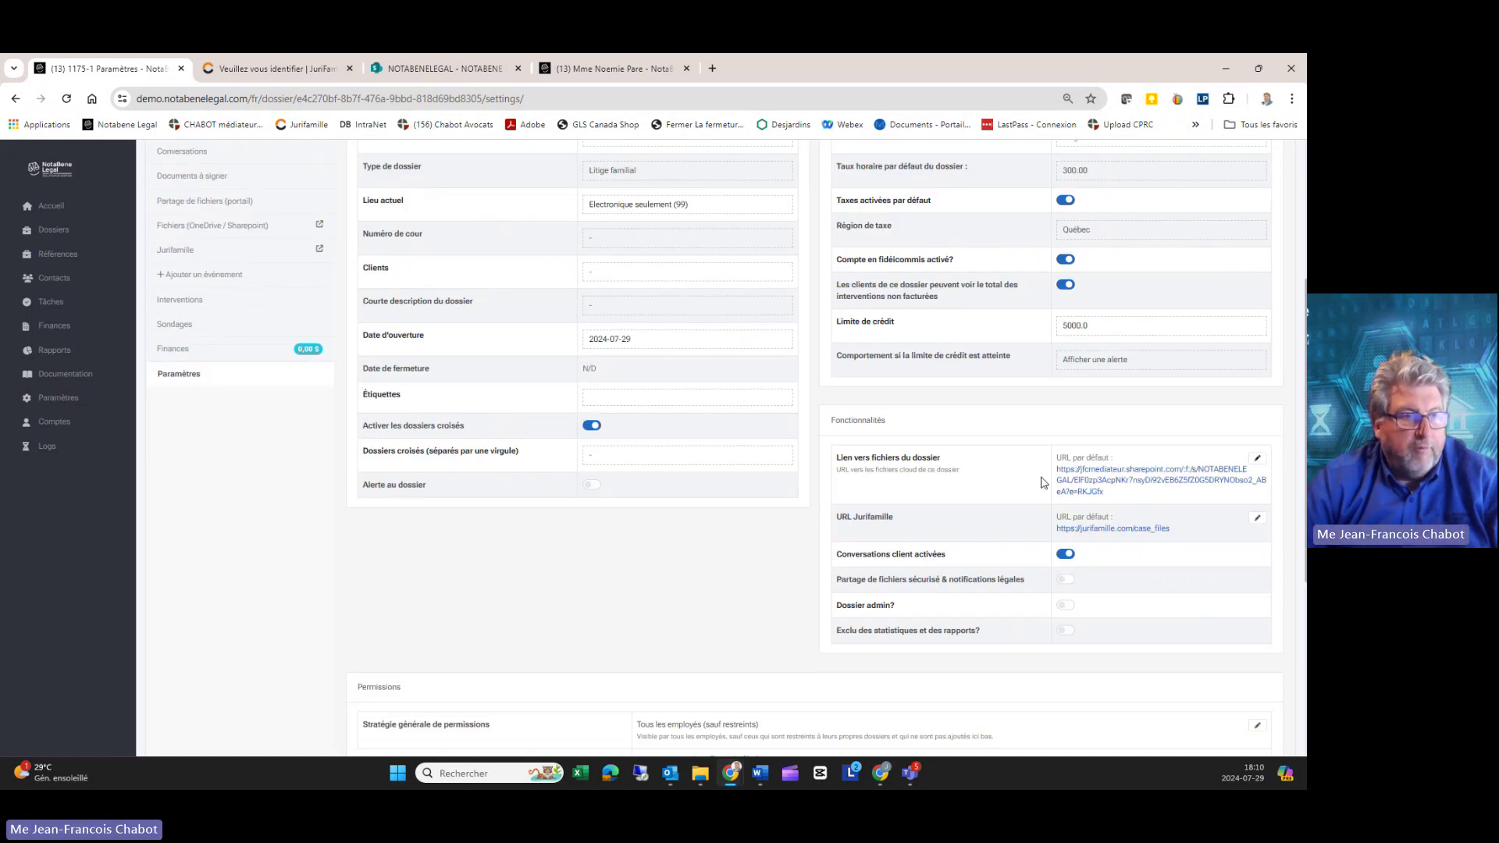
triple_click(869, 556)
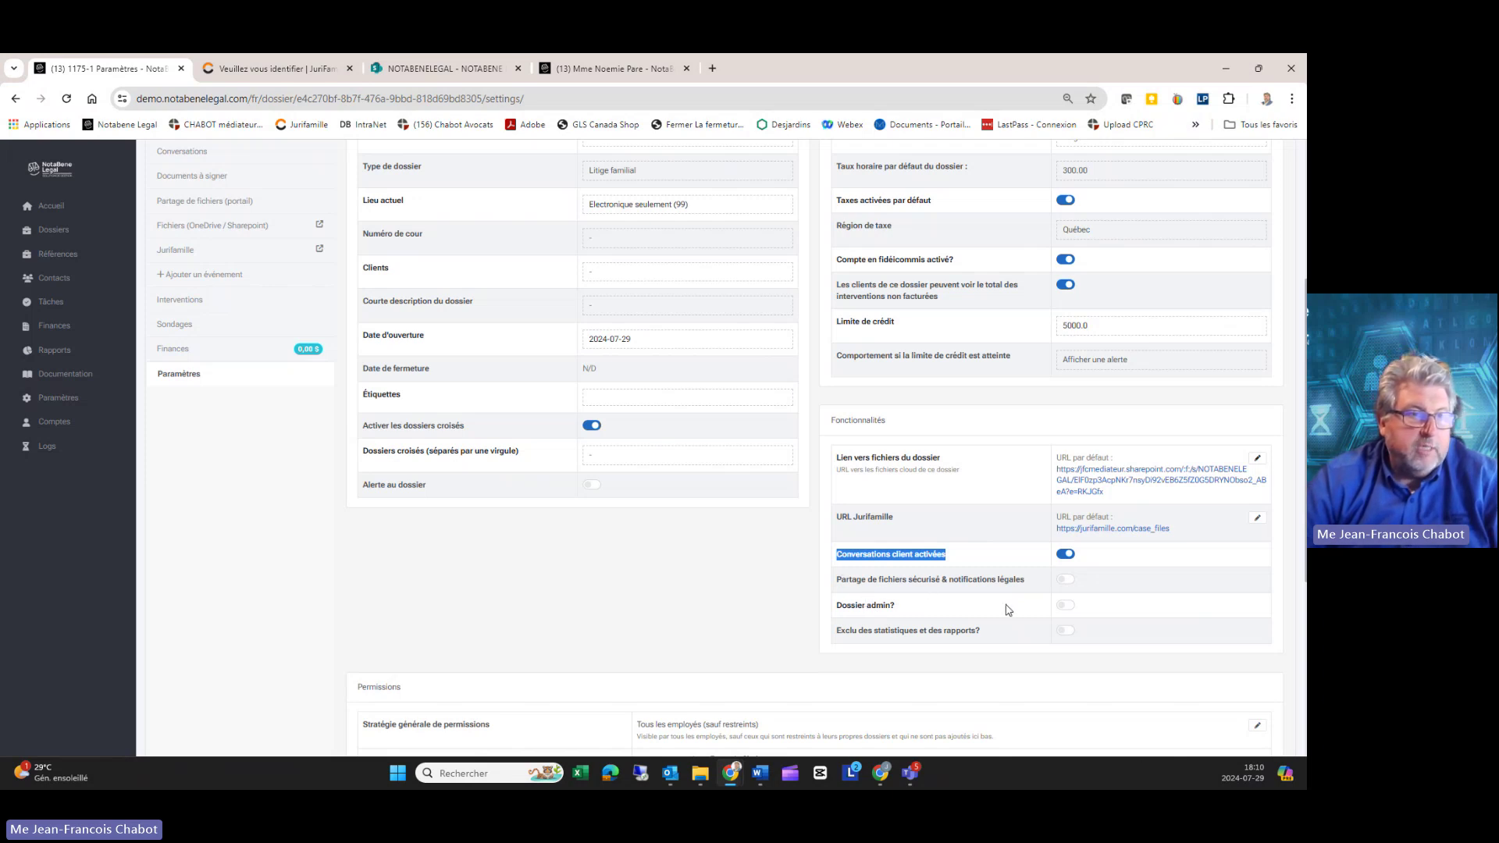
click(1065, 583)
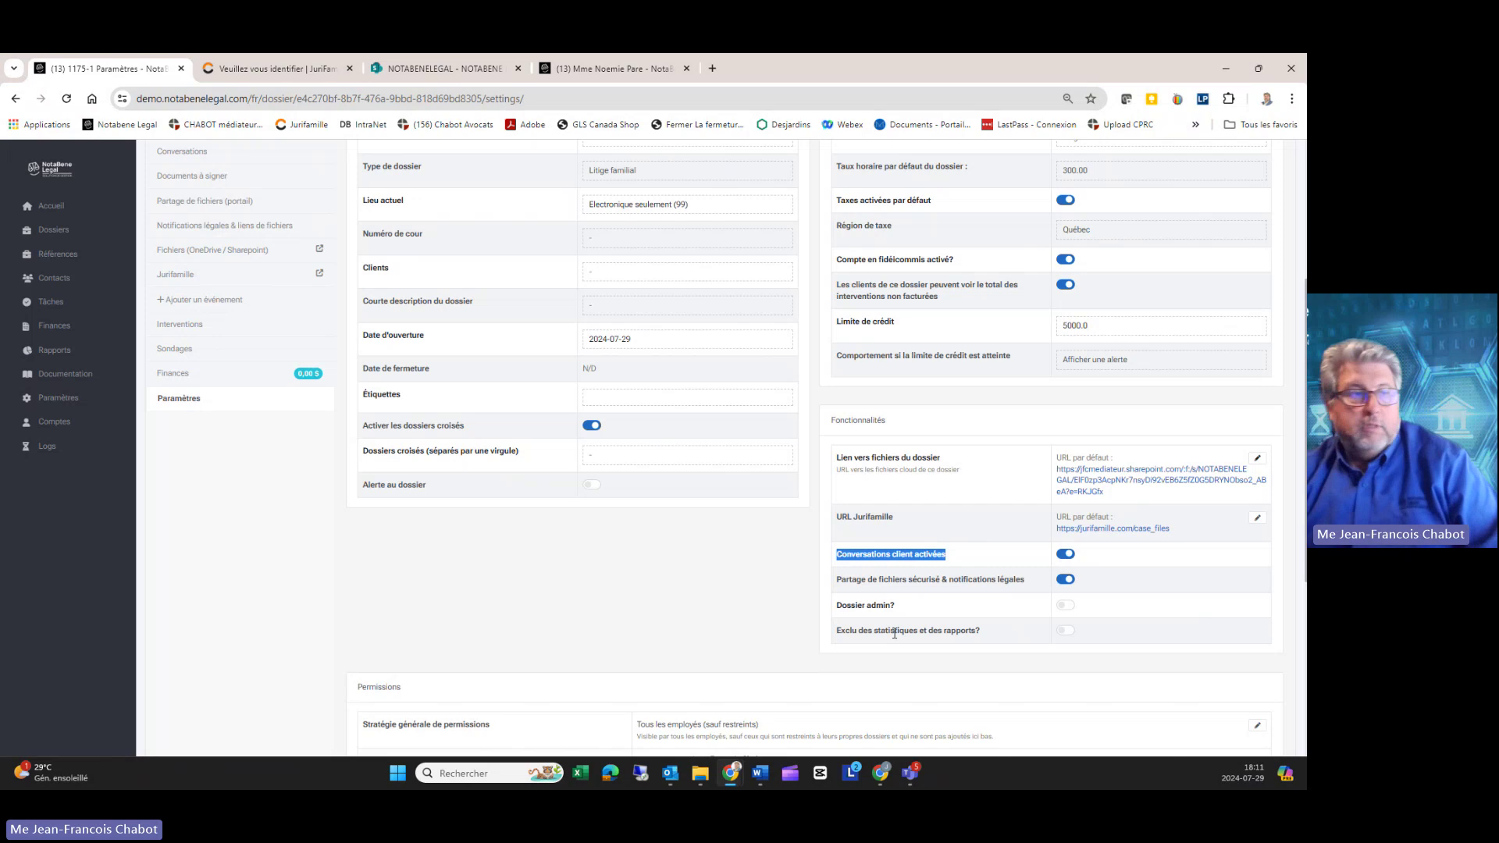
scroll(847, 625, down, 3)
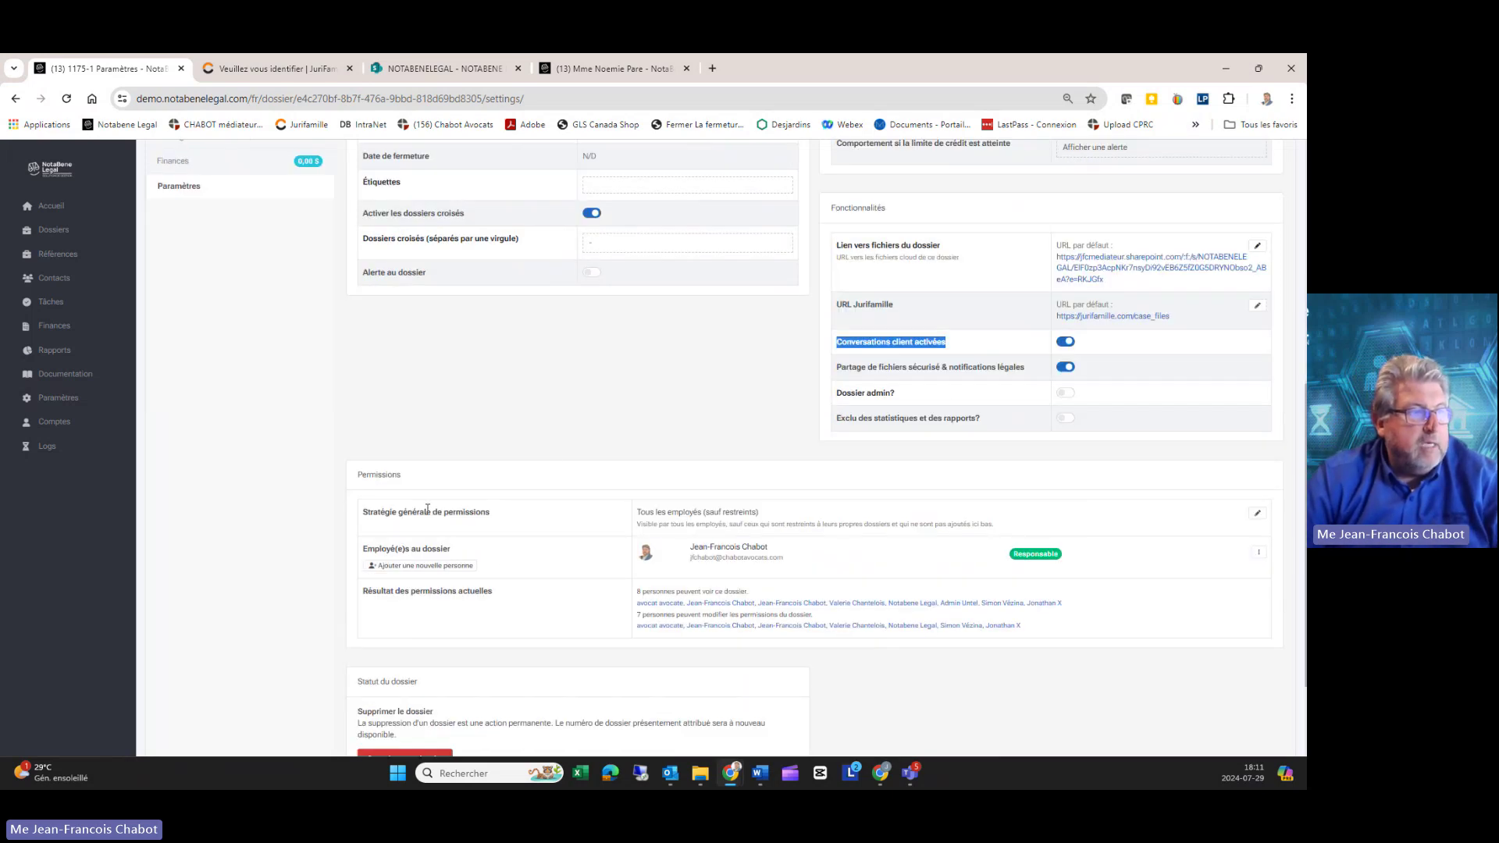
Step: Add 'AVOCATE, Associée' as a new person under the dossier's Permissions and confirm
click(393, 473)
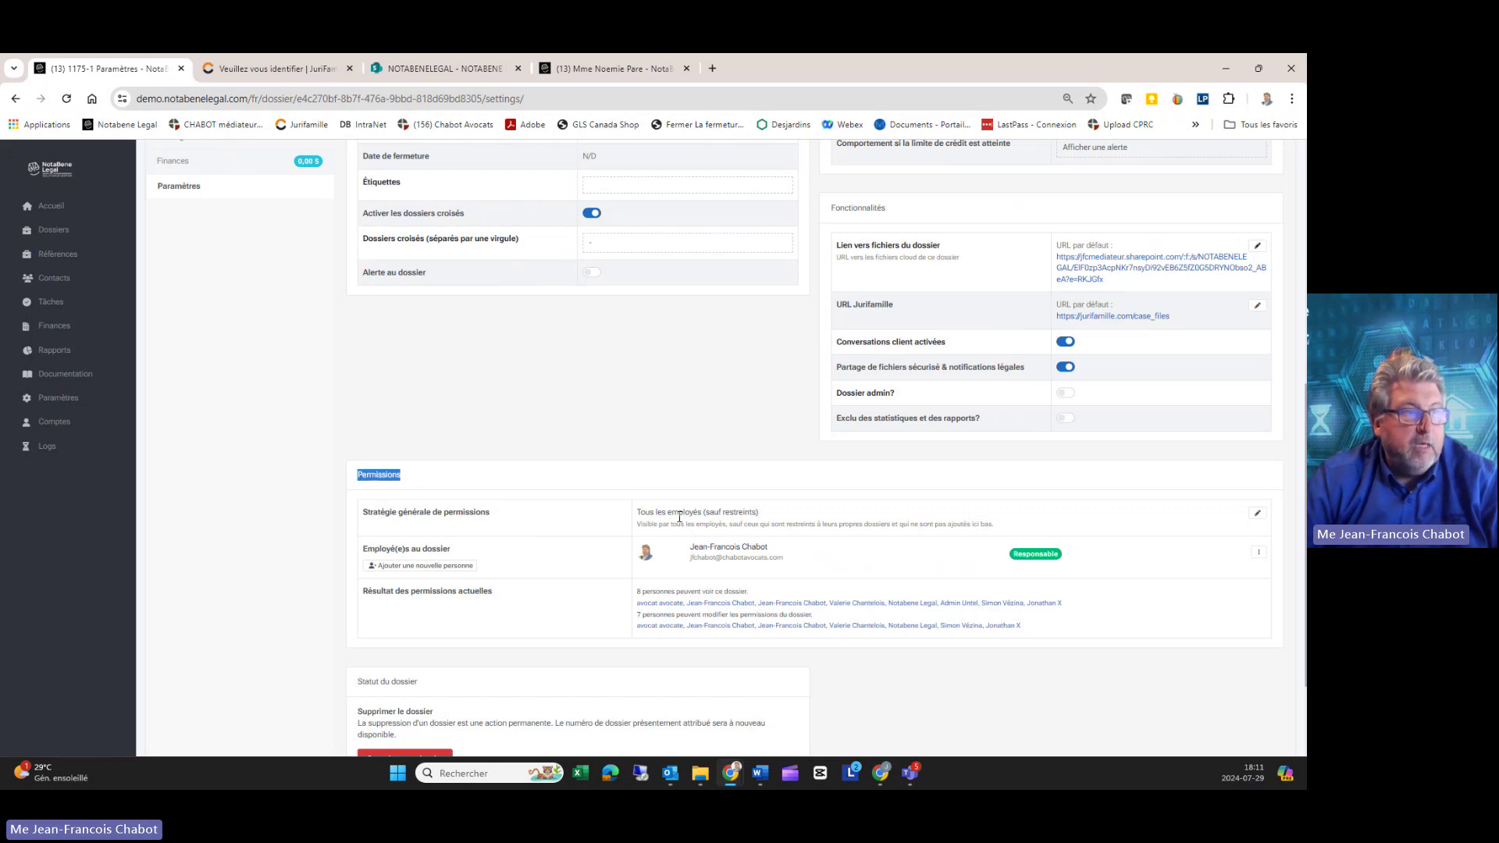
drag(650, 513, 778, 513)
click(800, 522)
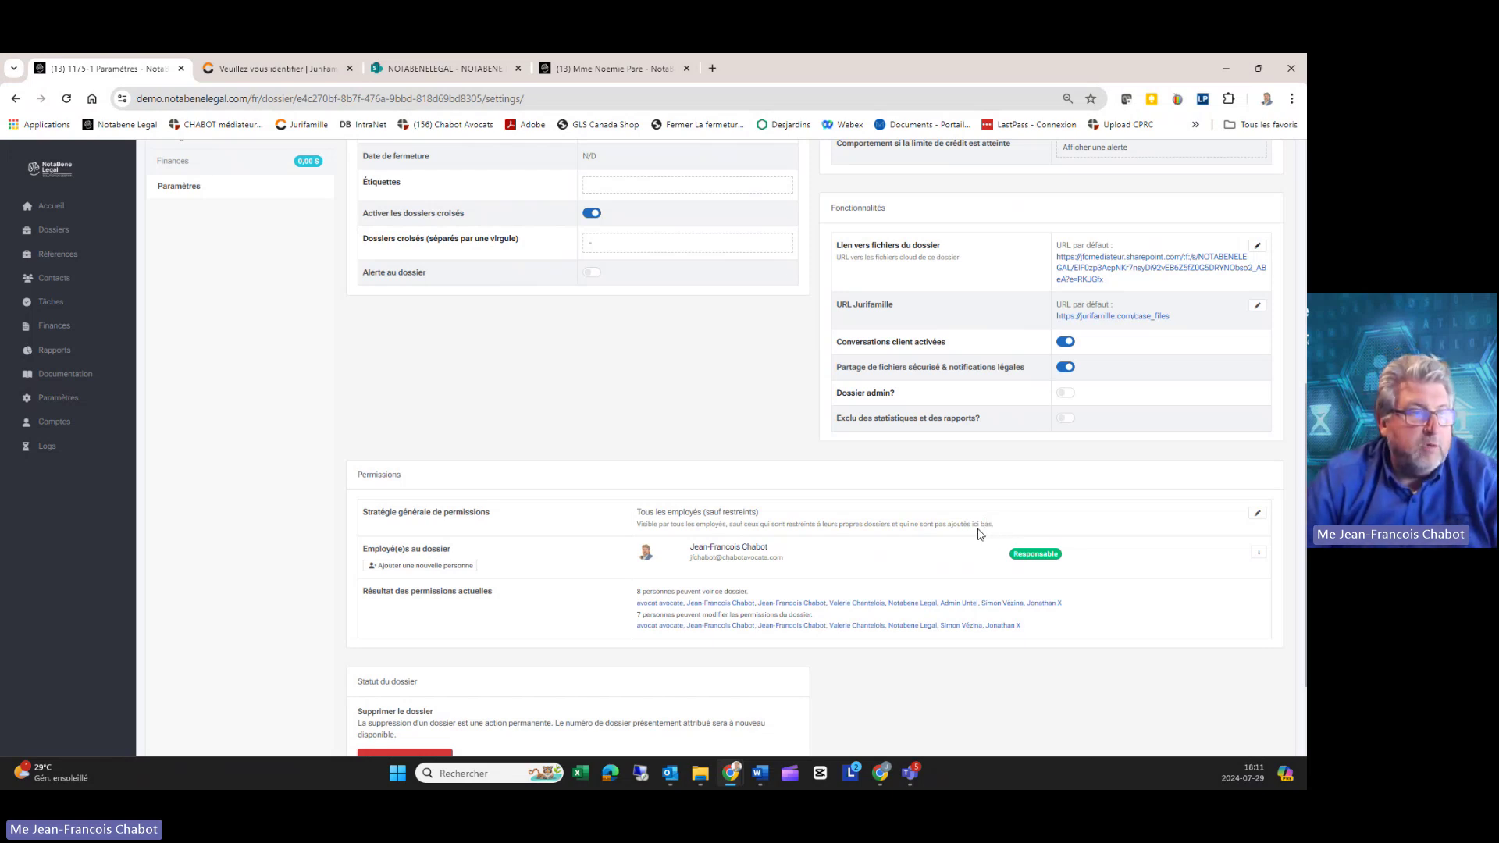
click(422, 565)
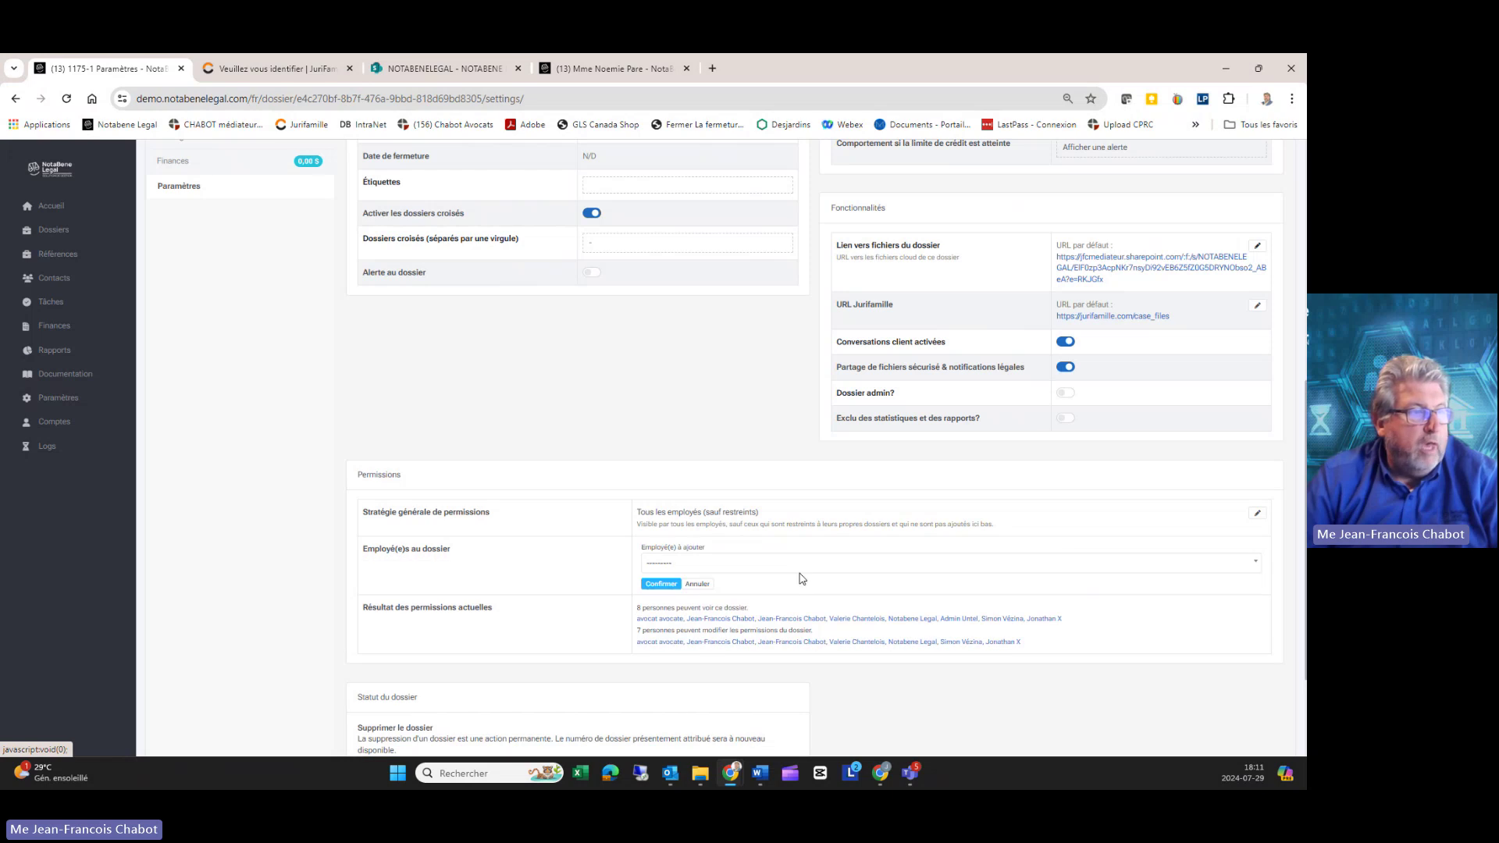
click(736, 567)
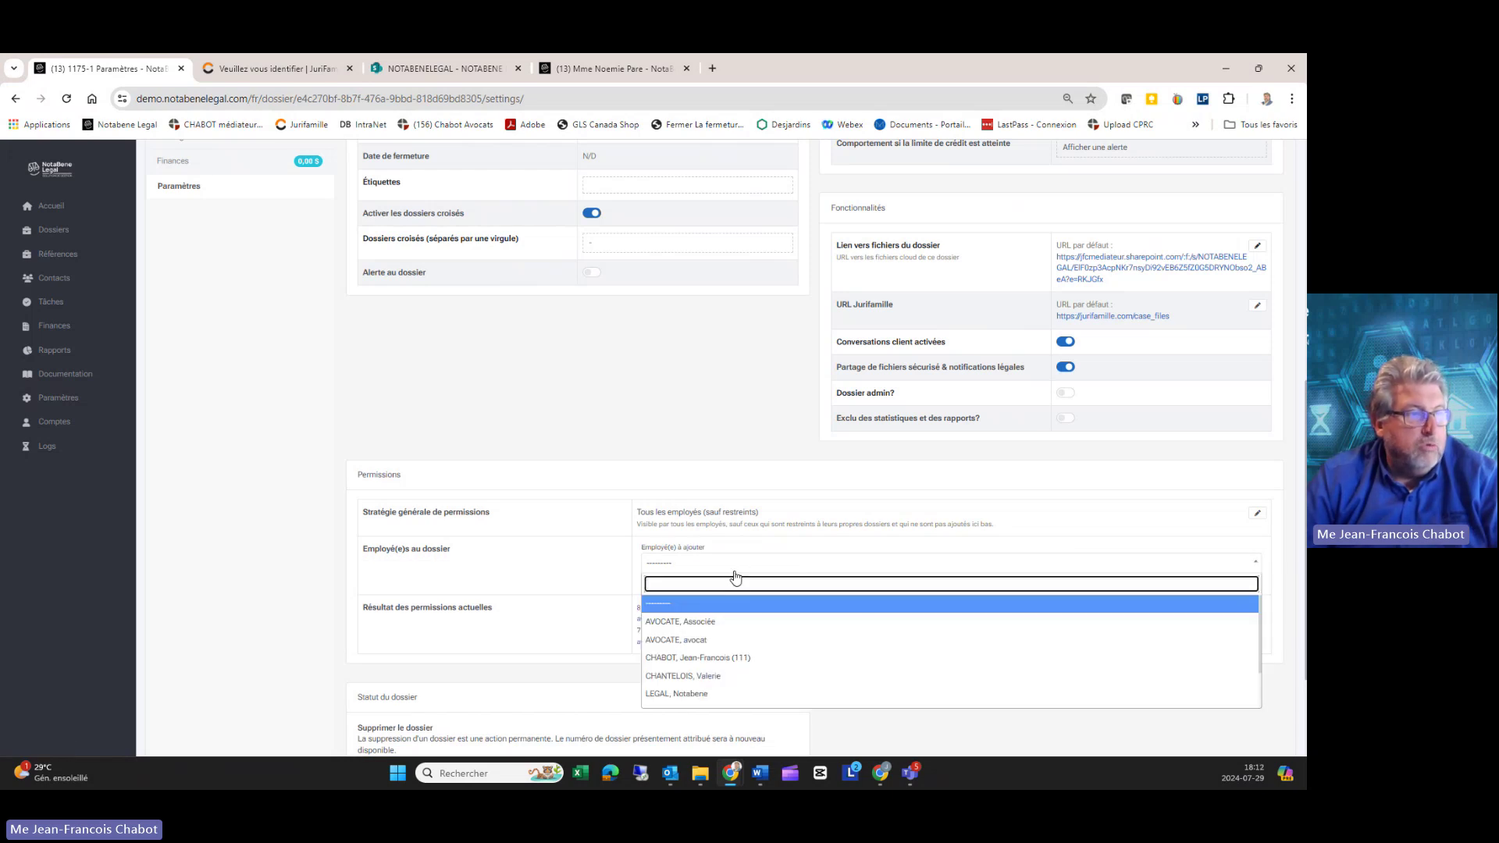
click(722, 622)
click(661, 586)
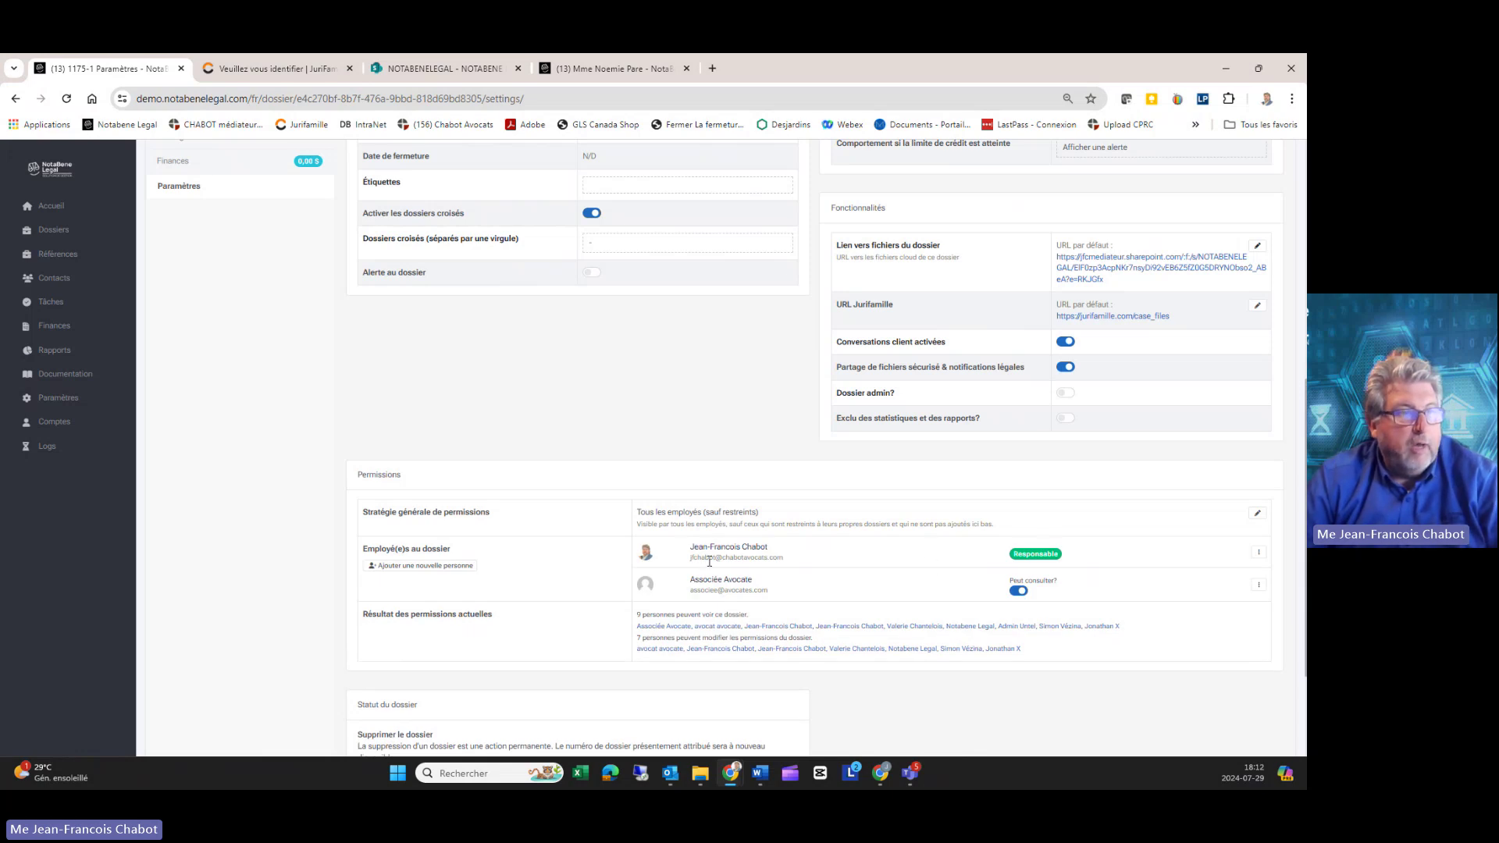
Step: Check the responsible lawyer's and newly added associate's names and e-mails in the permissions list
drag(687, 547, 808, 566)
click(742, 600)
drag(679, 581, 807, 594)
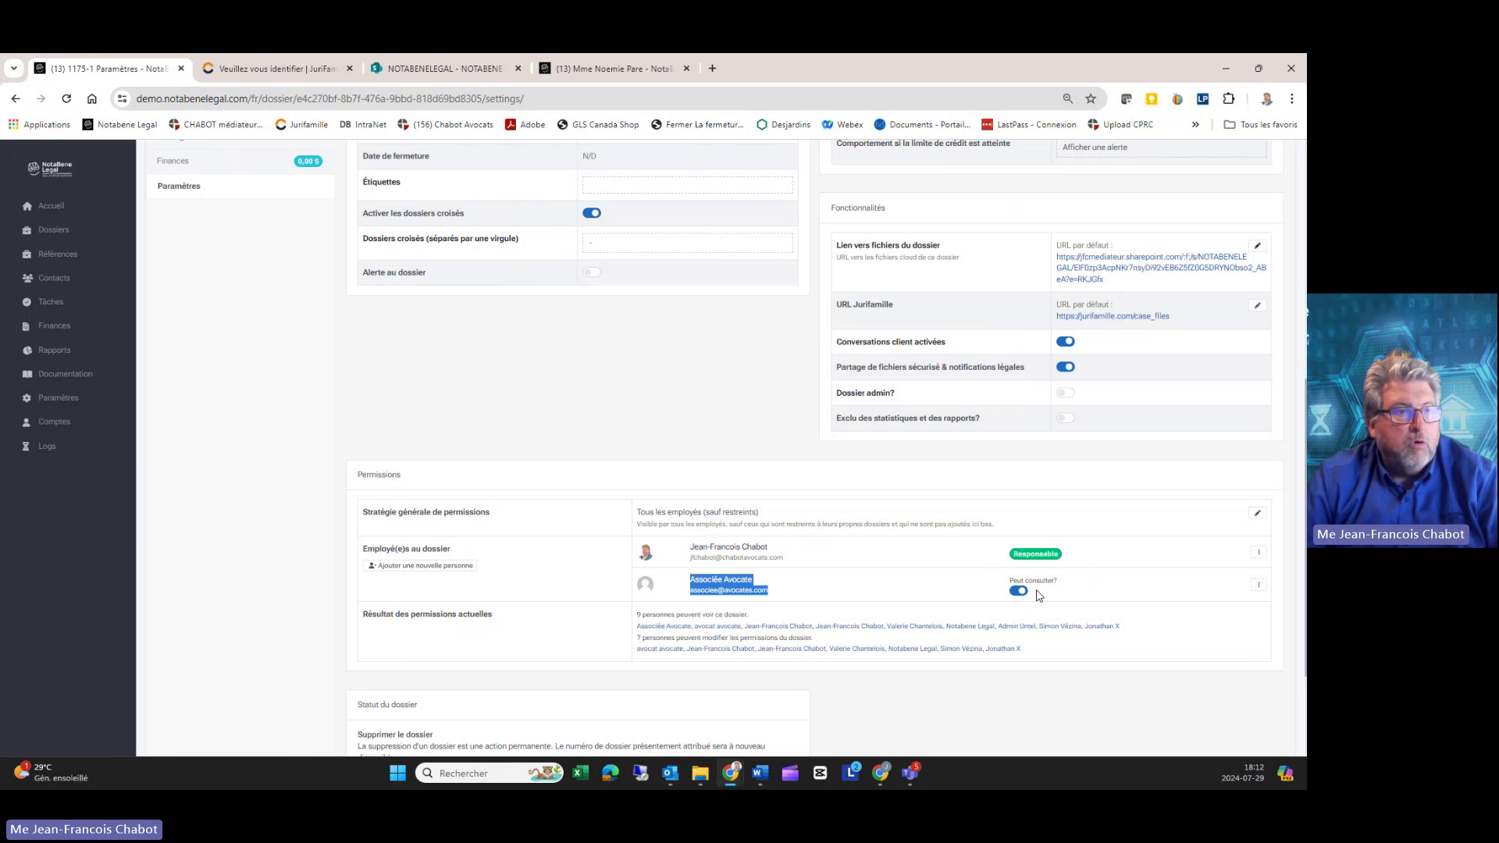
click(855, 601)
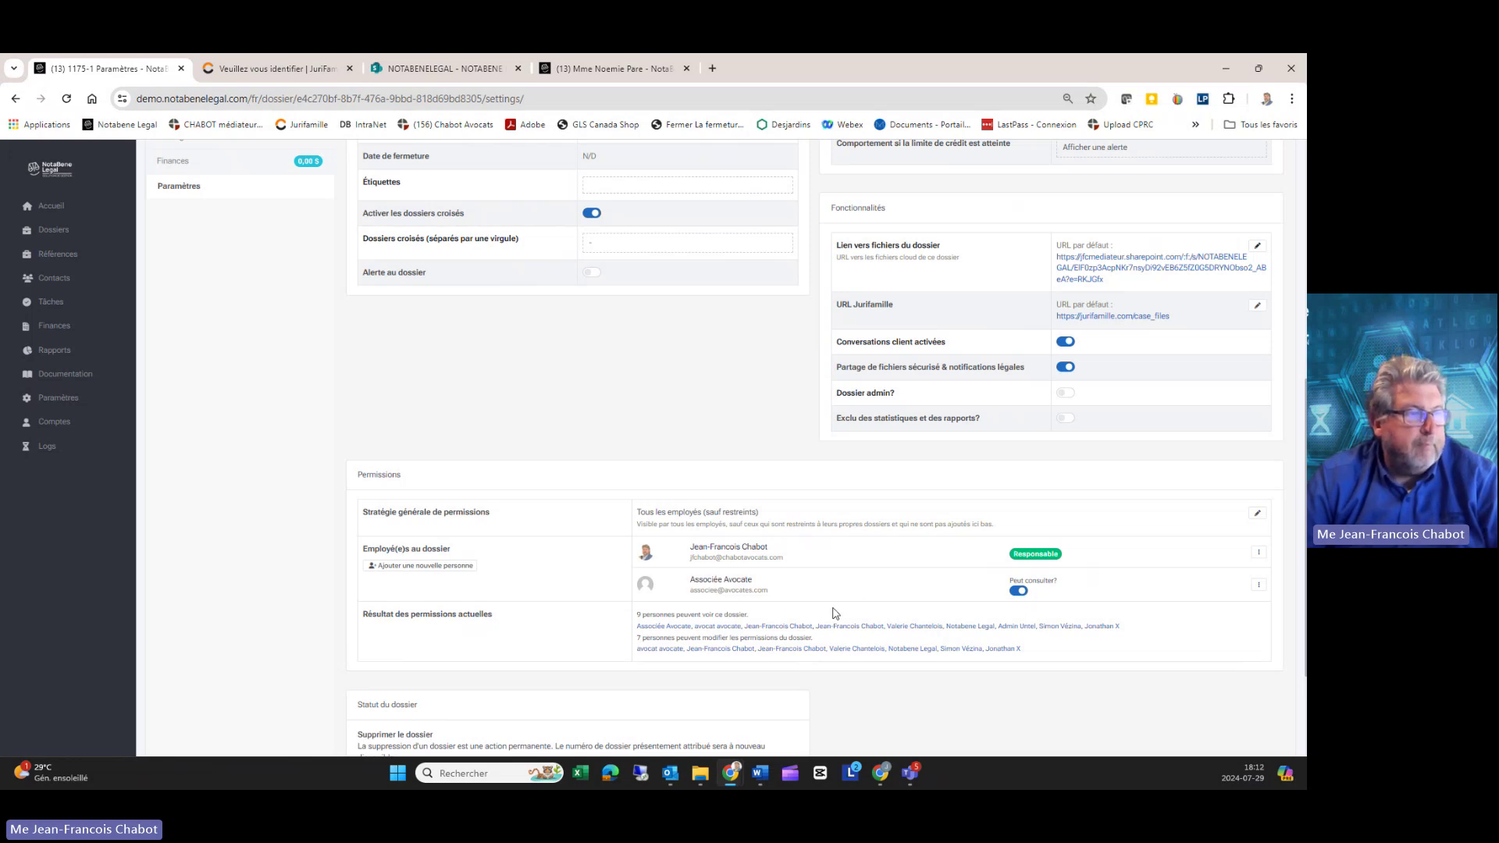
scroll(835, 614, down, 2)
scroll(835, 614, up, 8)
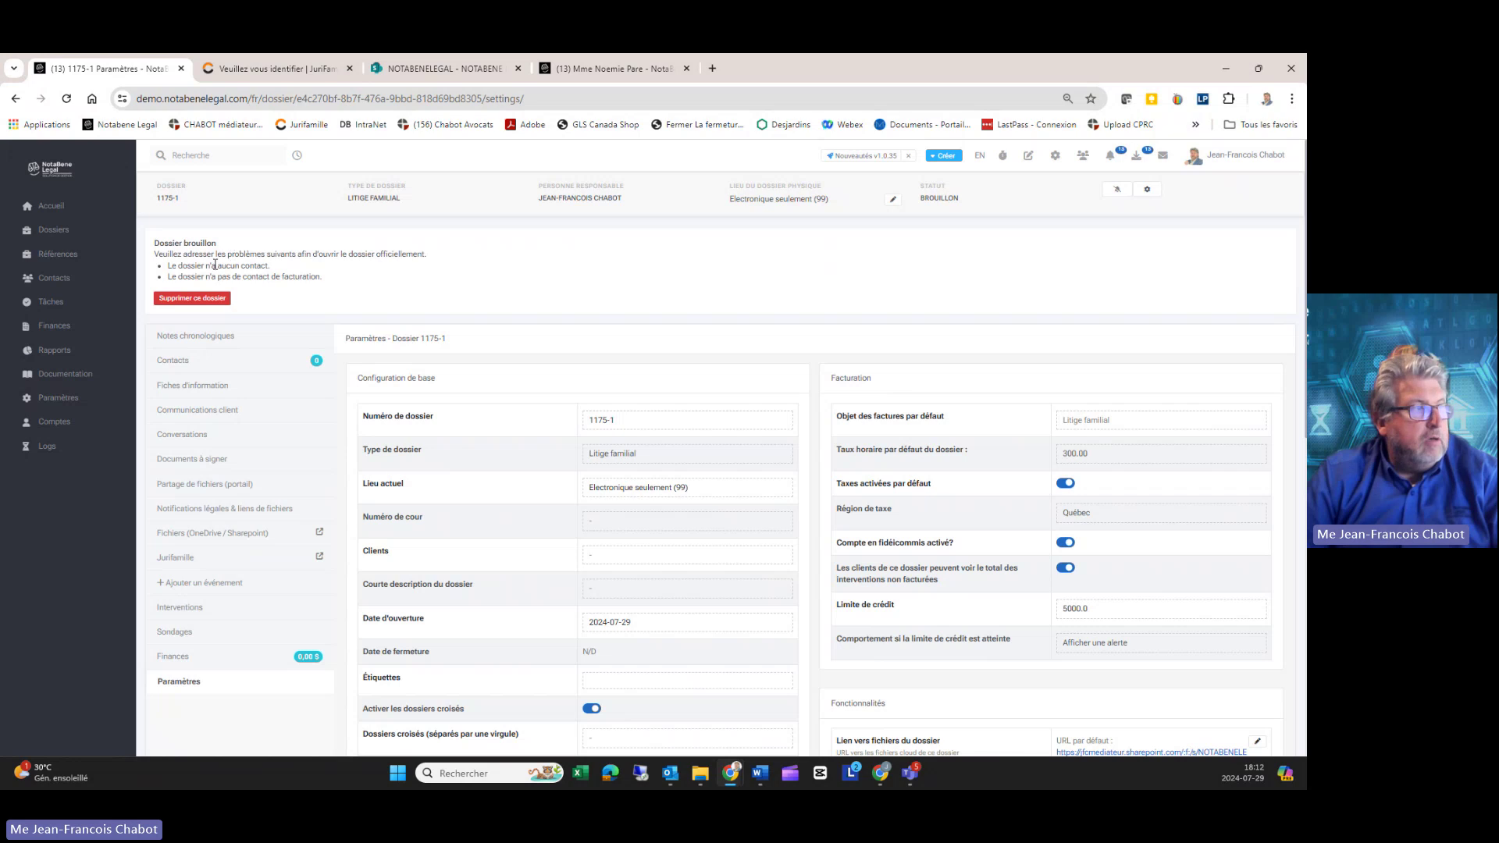
Step: Review the dossier header's BROUILLON status, location and responsible person, then open the subscribe dialog
scroll(660, 473, down, 6)
scroll(659, 475, up, 5)
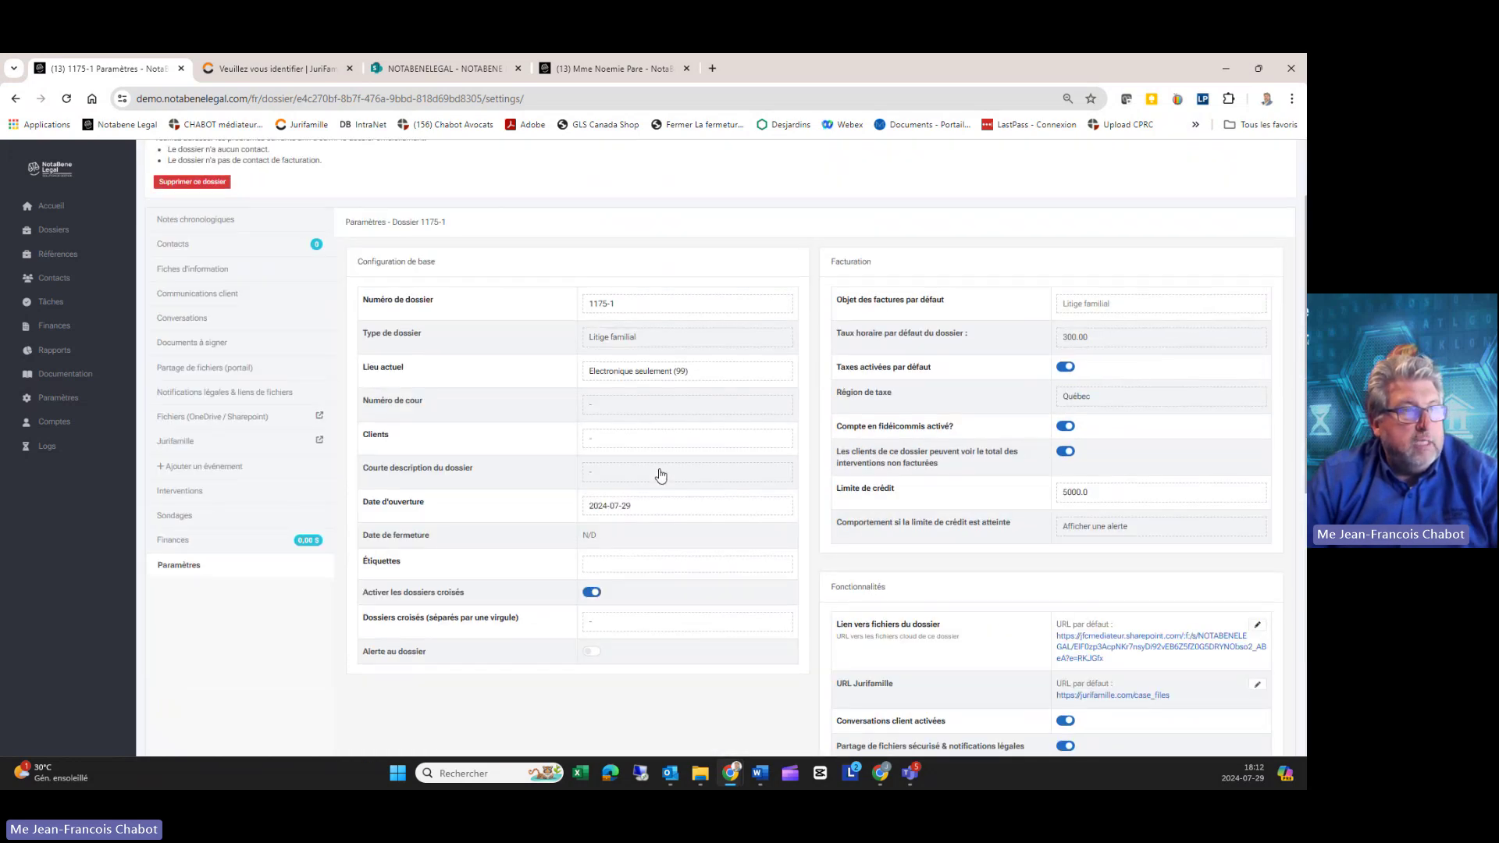
scroll(660, 475, up, 2)
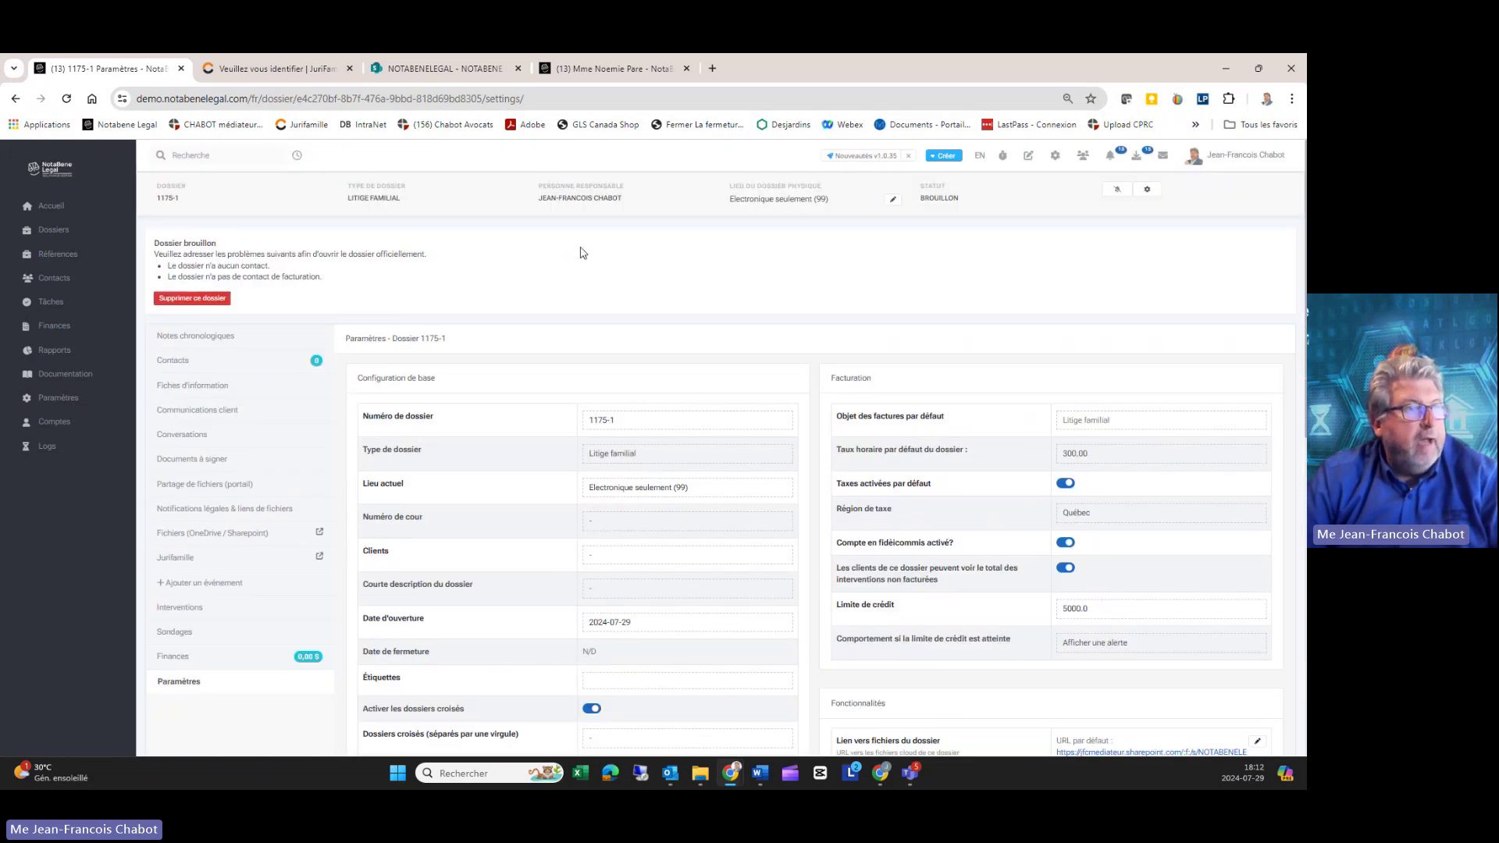
drag(968, 198, 923, 201)
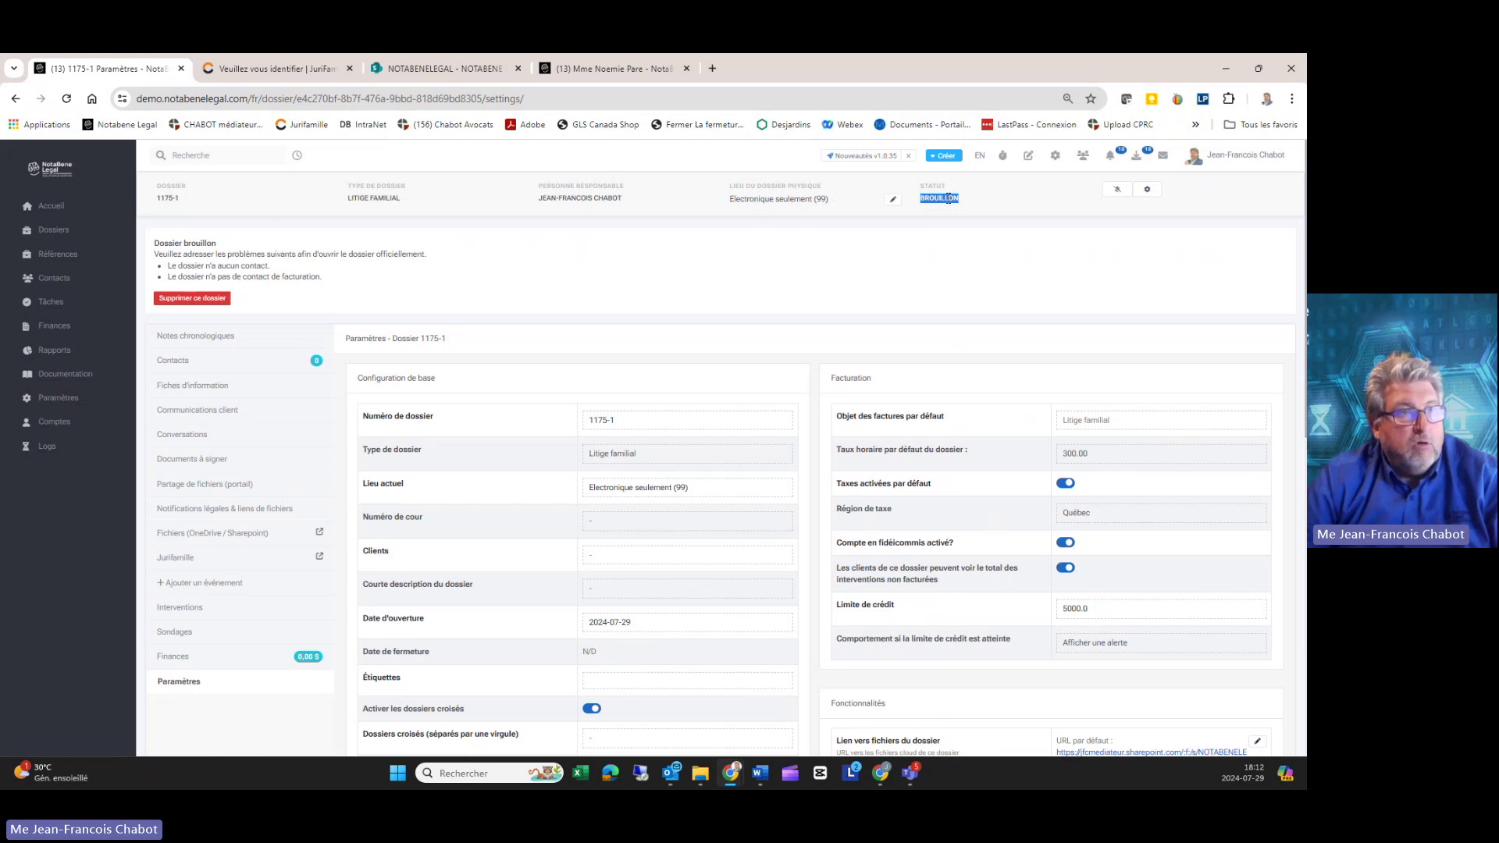
drag(837, 209, 687, 207)
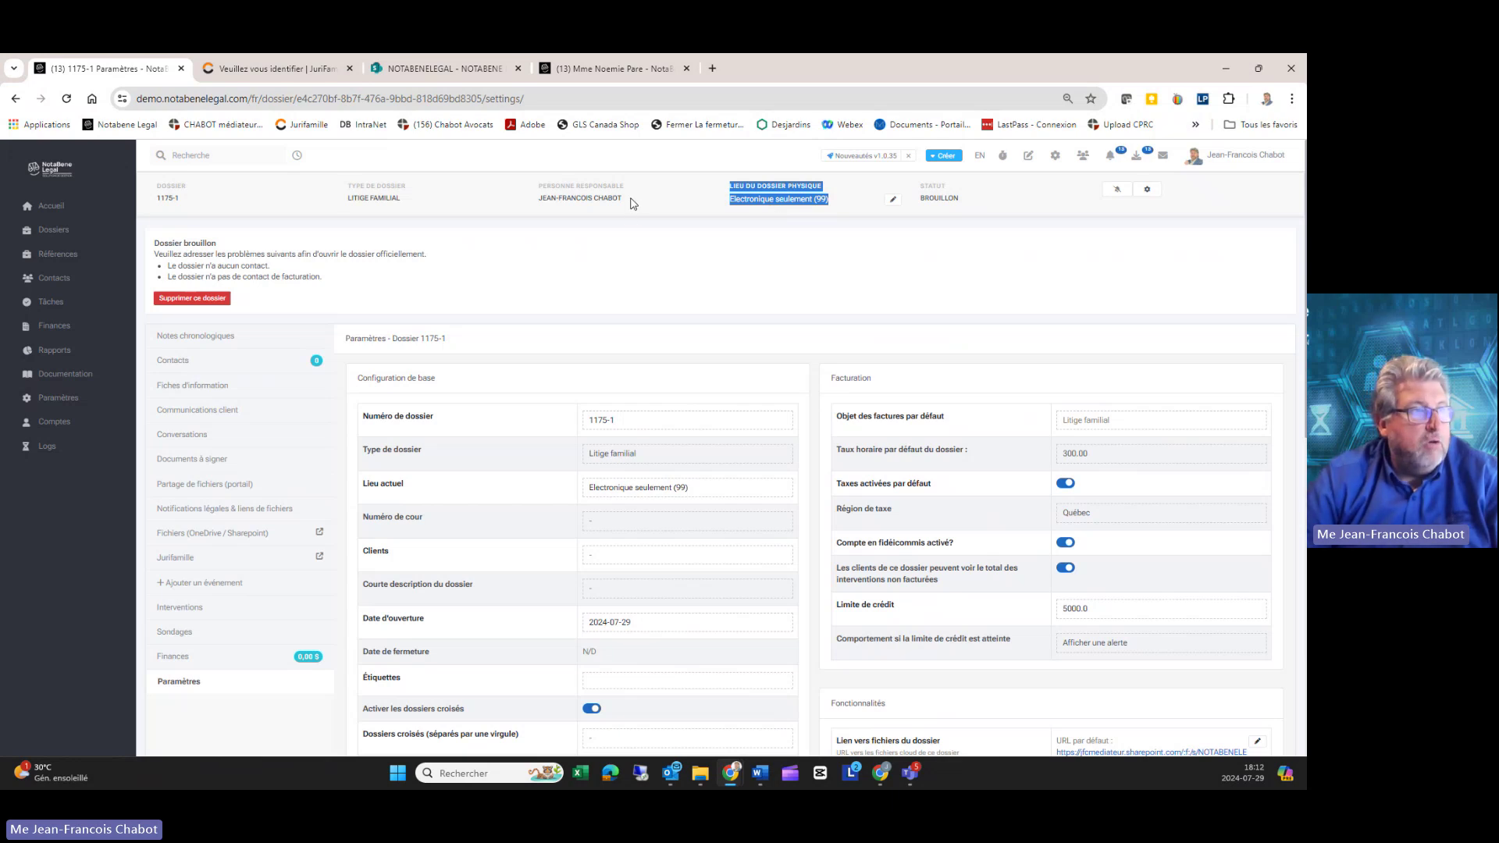
drag(539, 201, 628, 207)
click(346, 204)
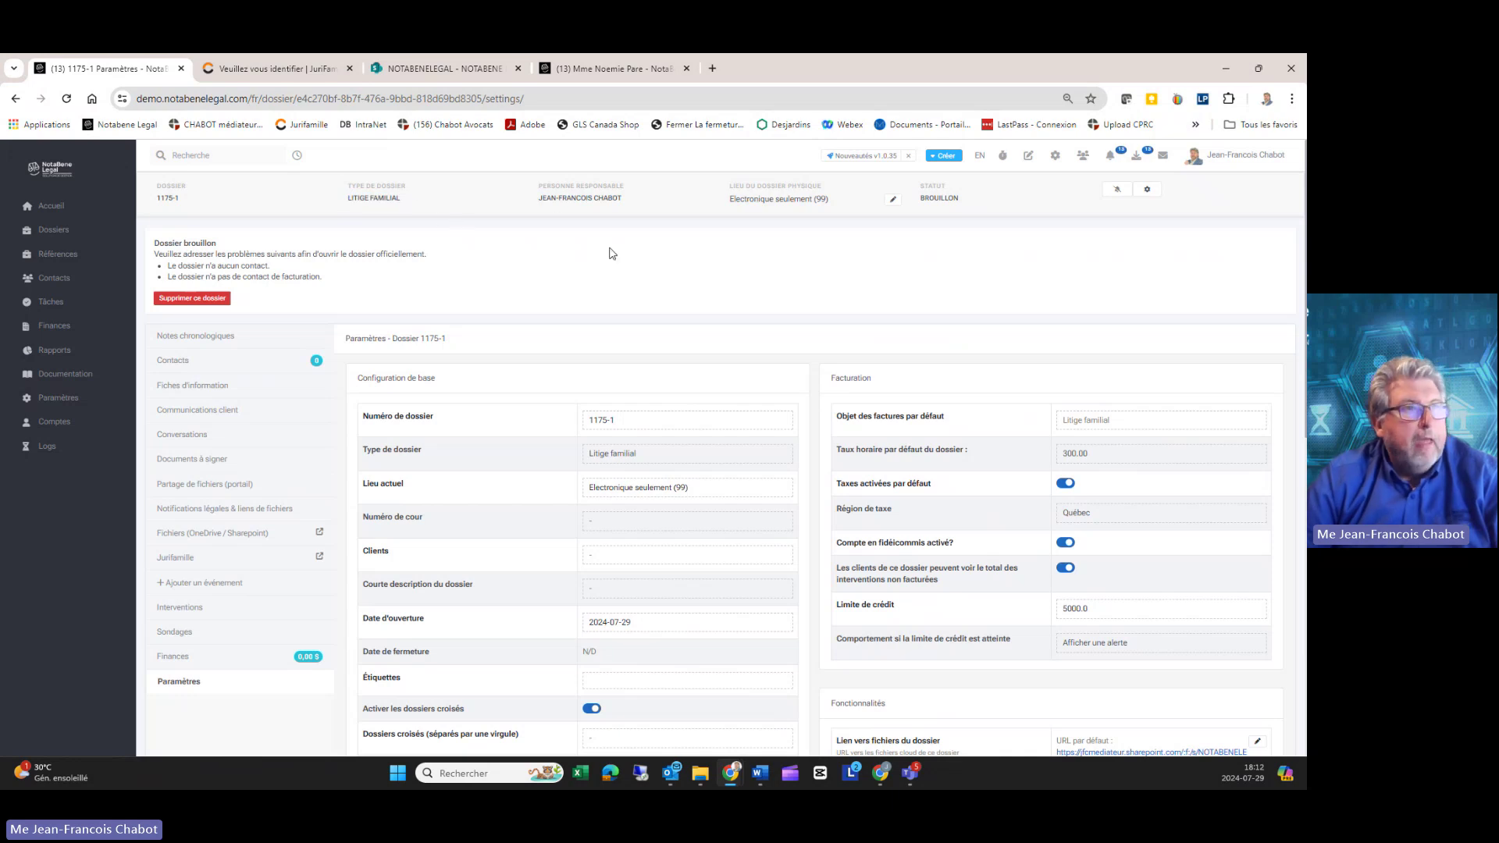
click(1117, 192)
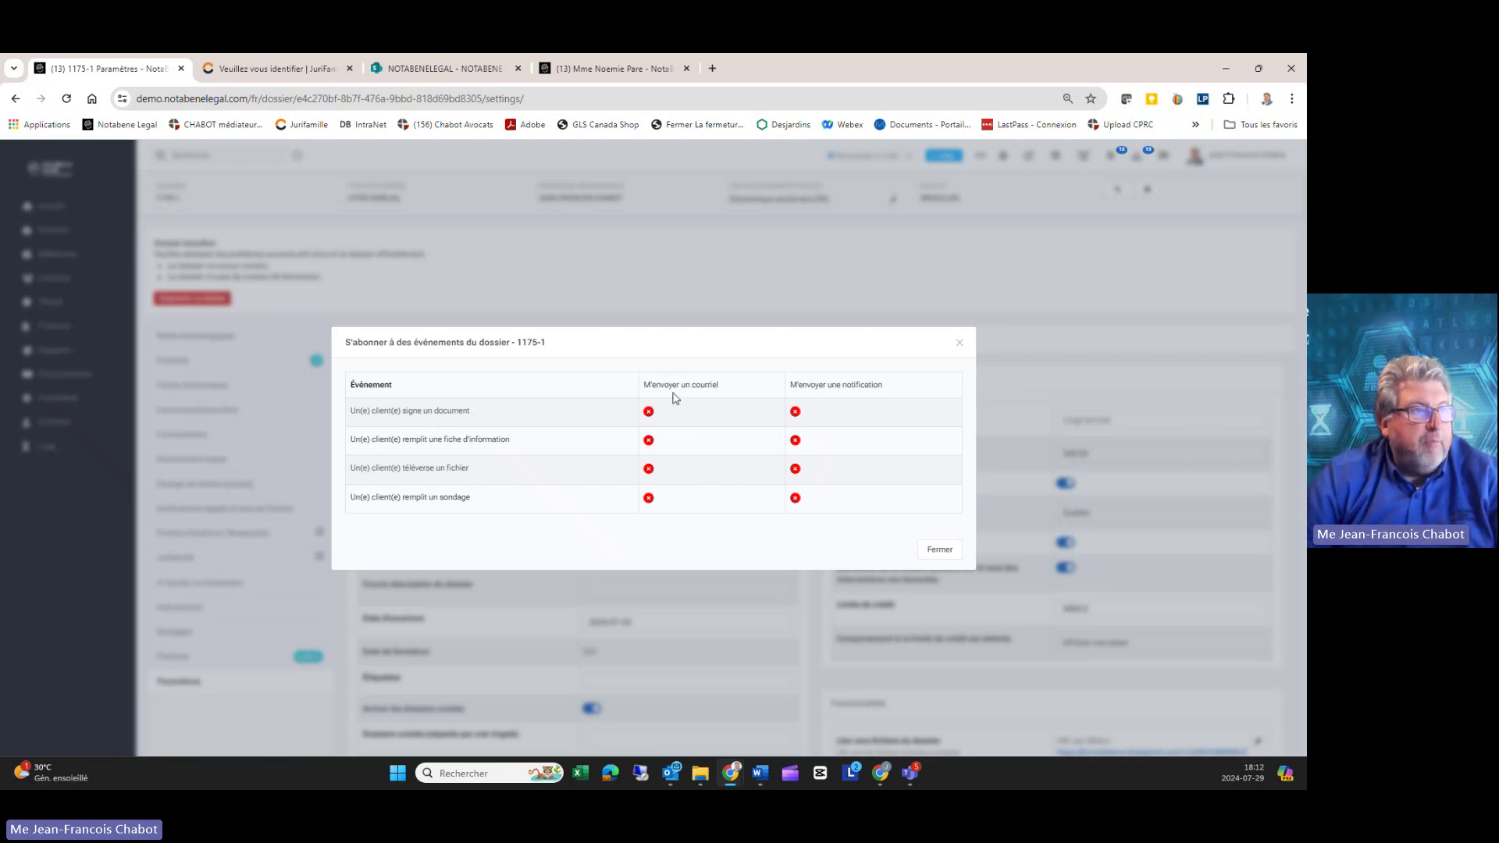
Step: Review the subscription events and turn on e-mail alerts for signed documents
drag(654, 385, 785, 389)
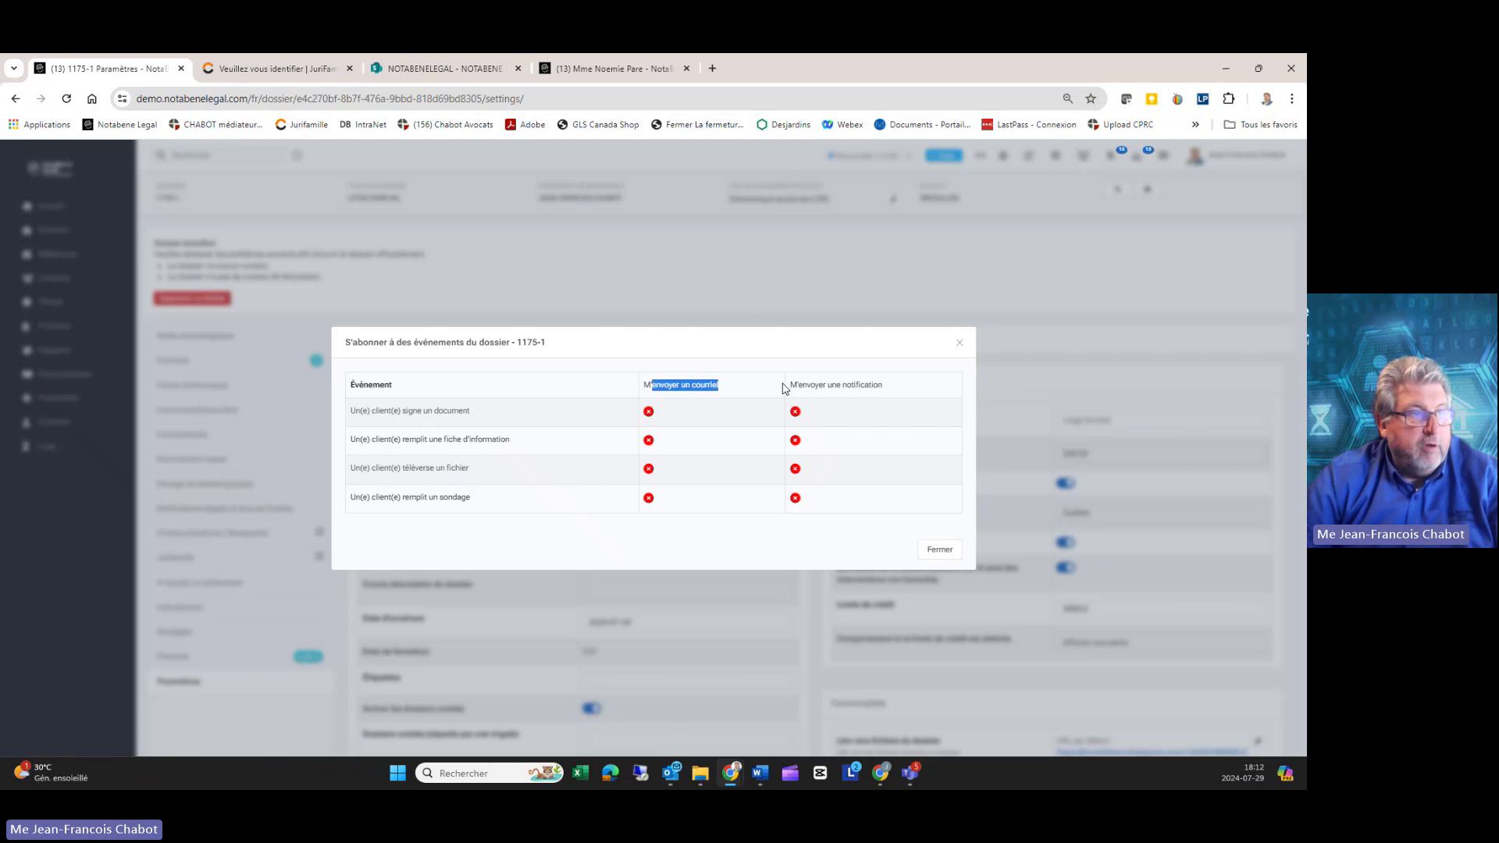
drag(368, 411, 513, 417)
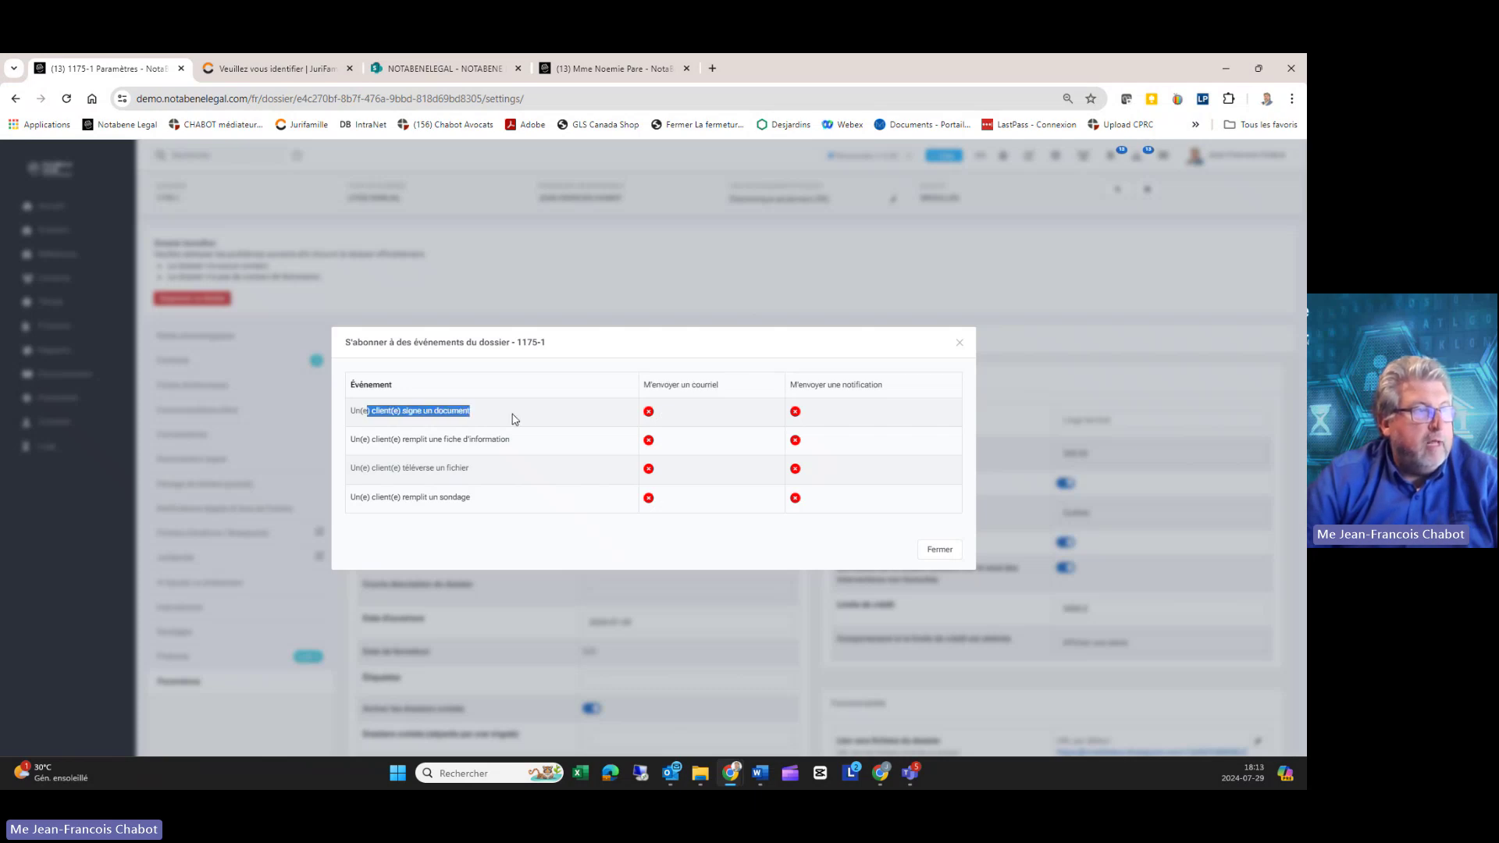
click(649, 412)
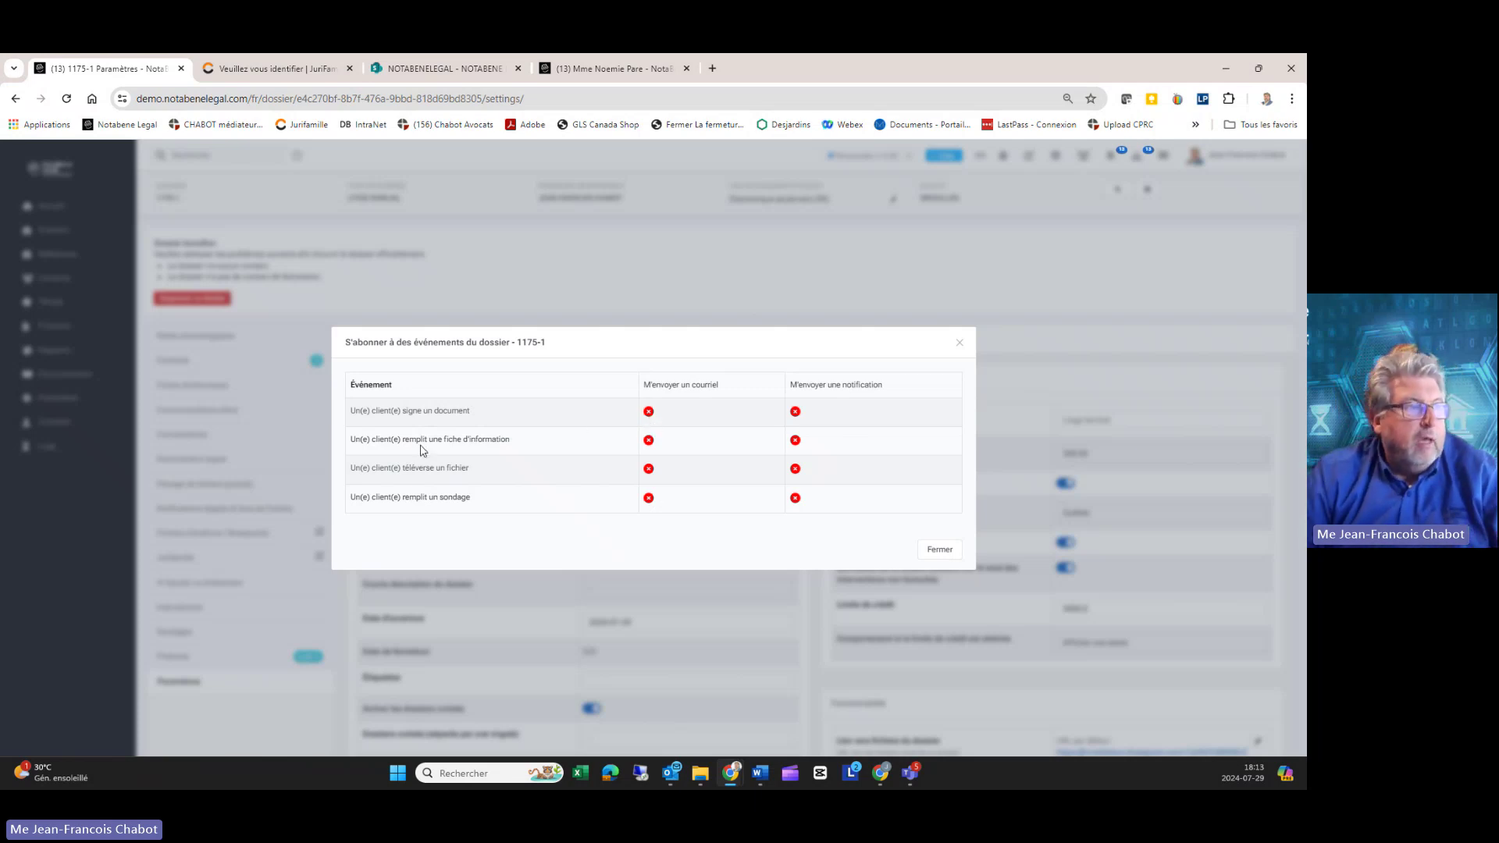
drag(423, 442, 536, 450)
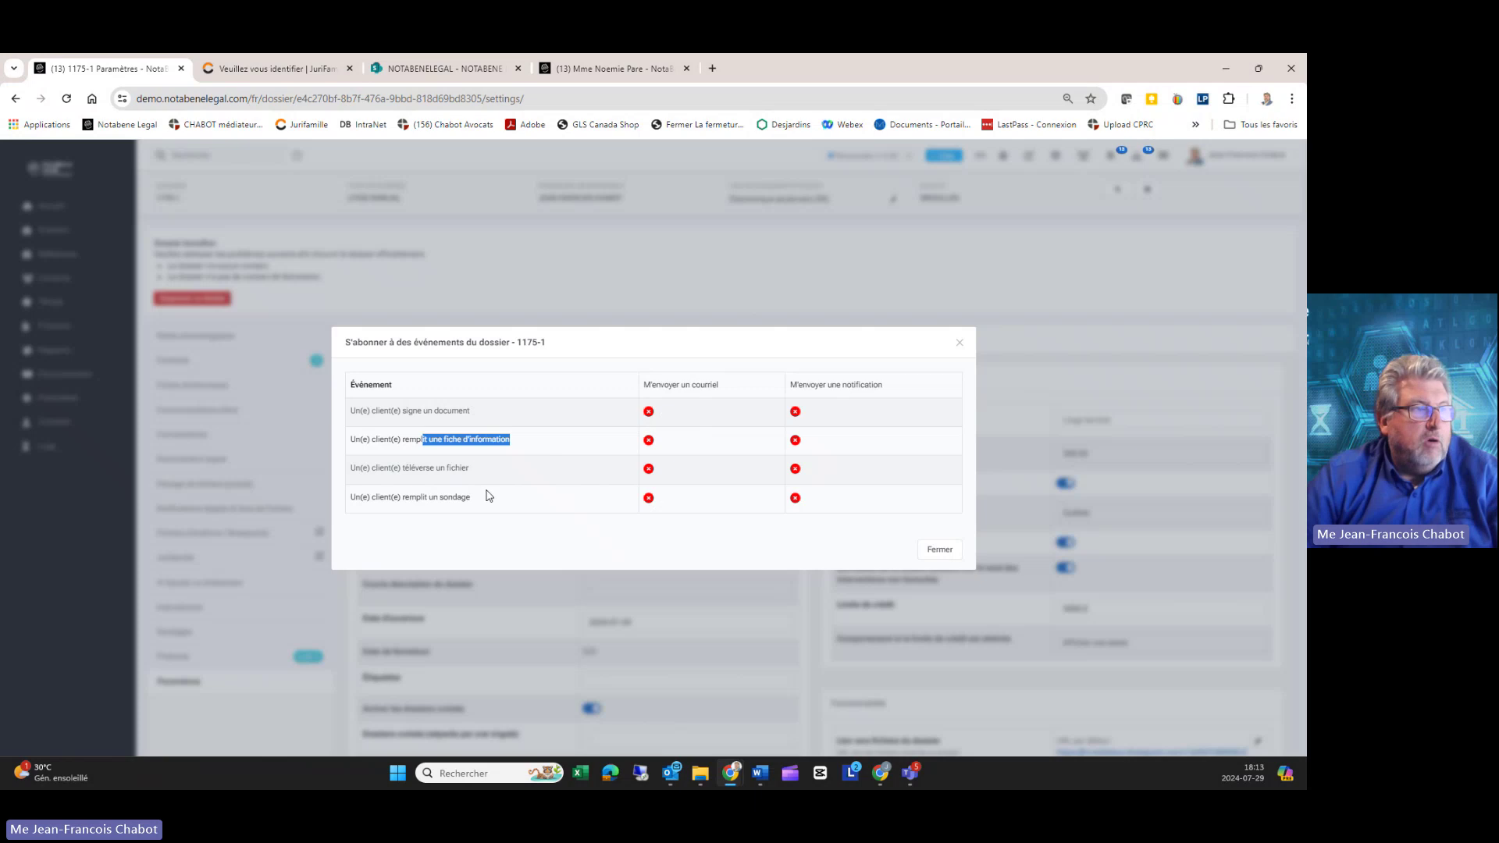
drag(406, 470, 503, 475)
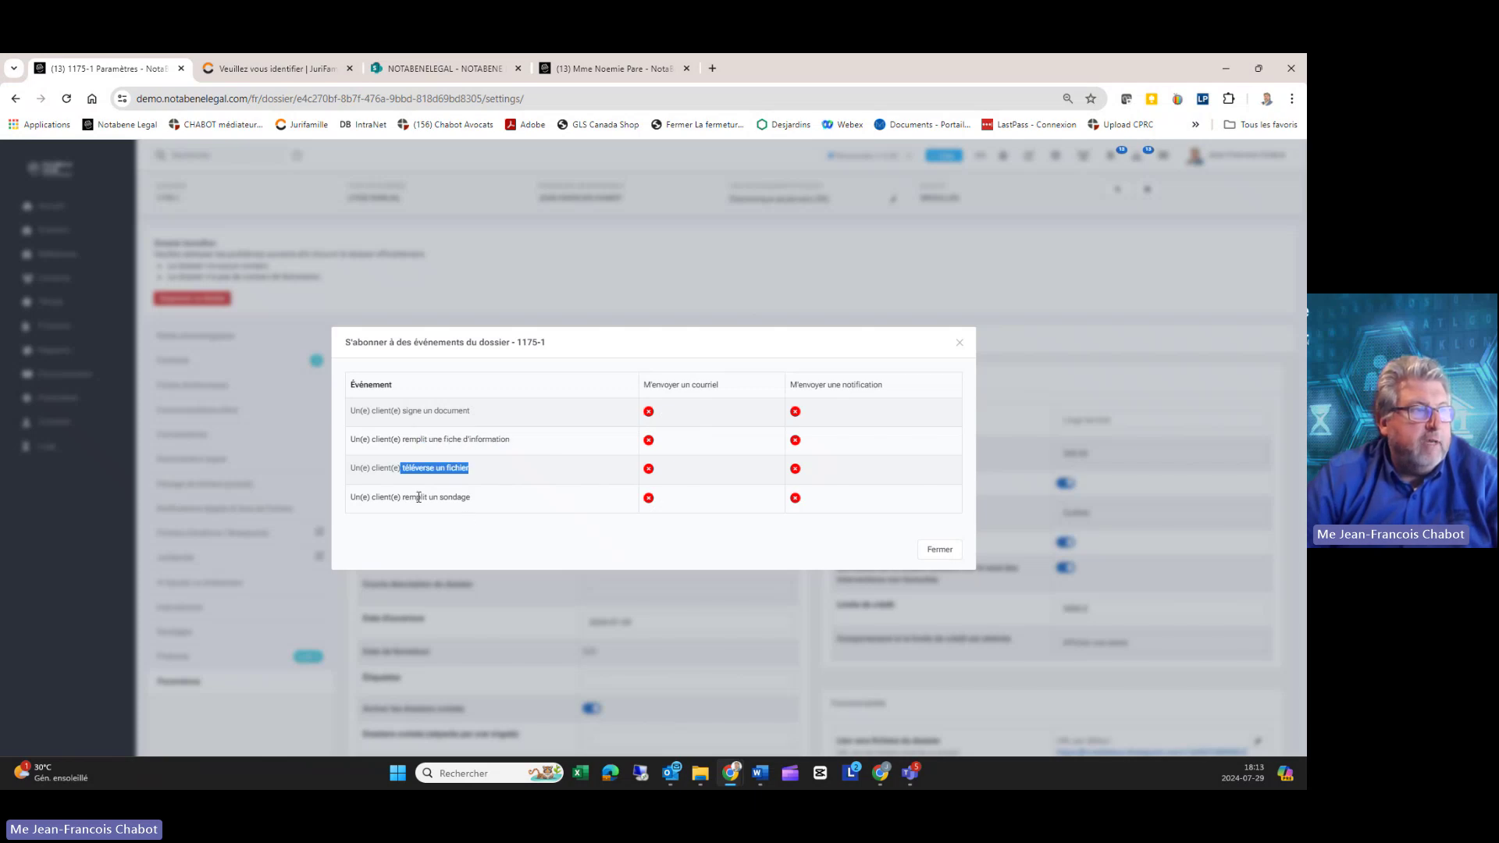
drag(421, 498, 482, 502)
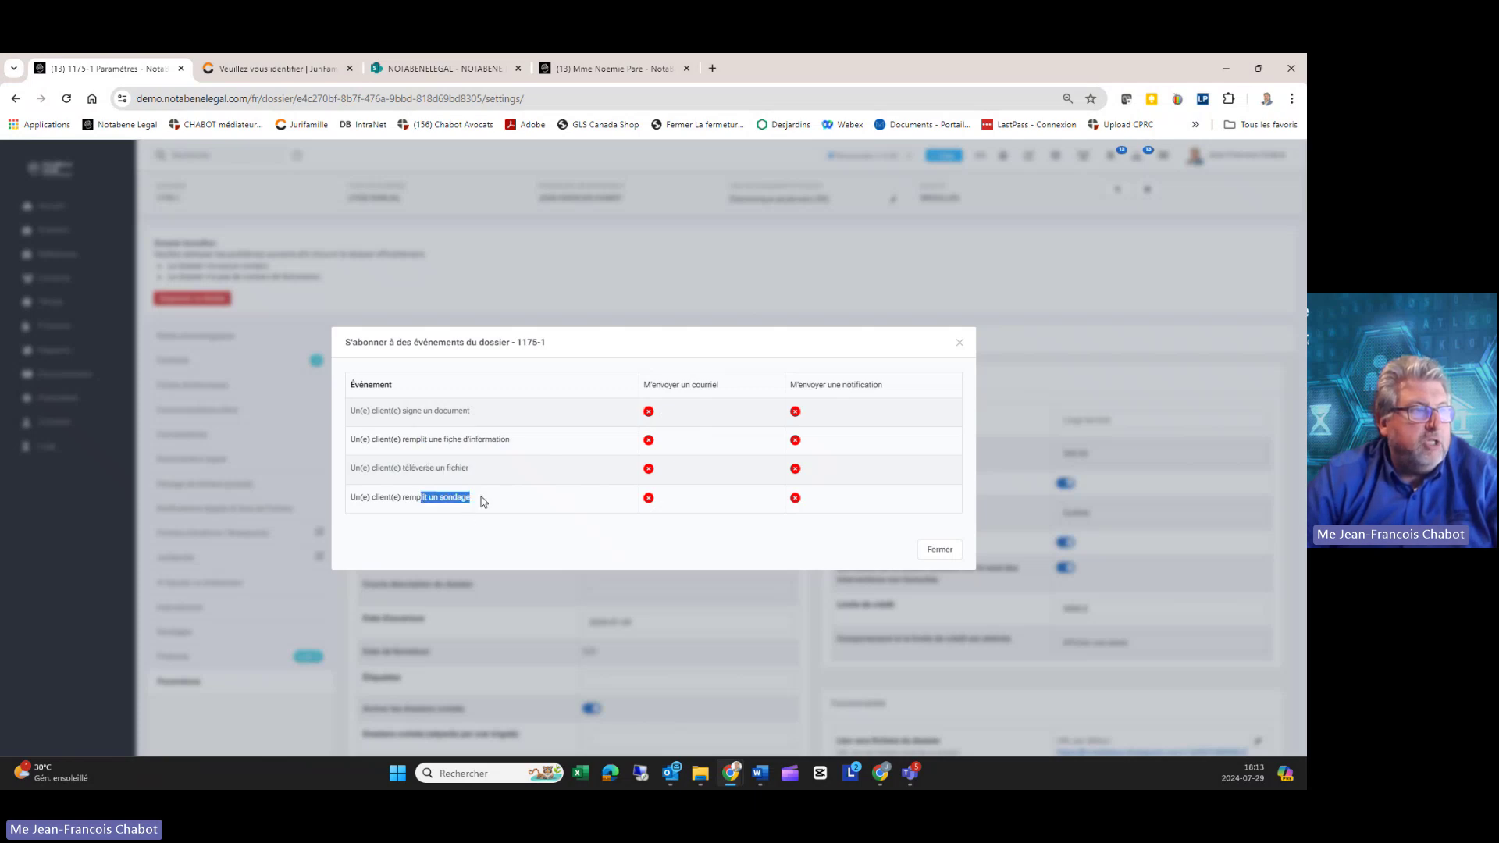
Step: Enable e-mail alerts for all four events and notifications for signatures, forms and uploads, then close
click(649, 414)
click(649, 441)
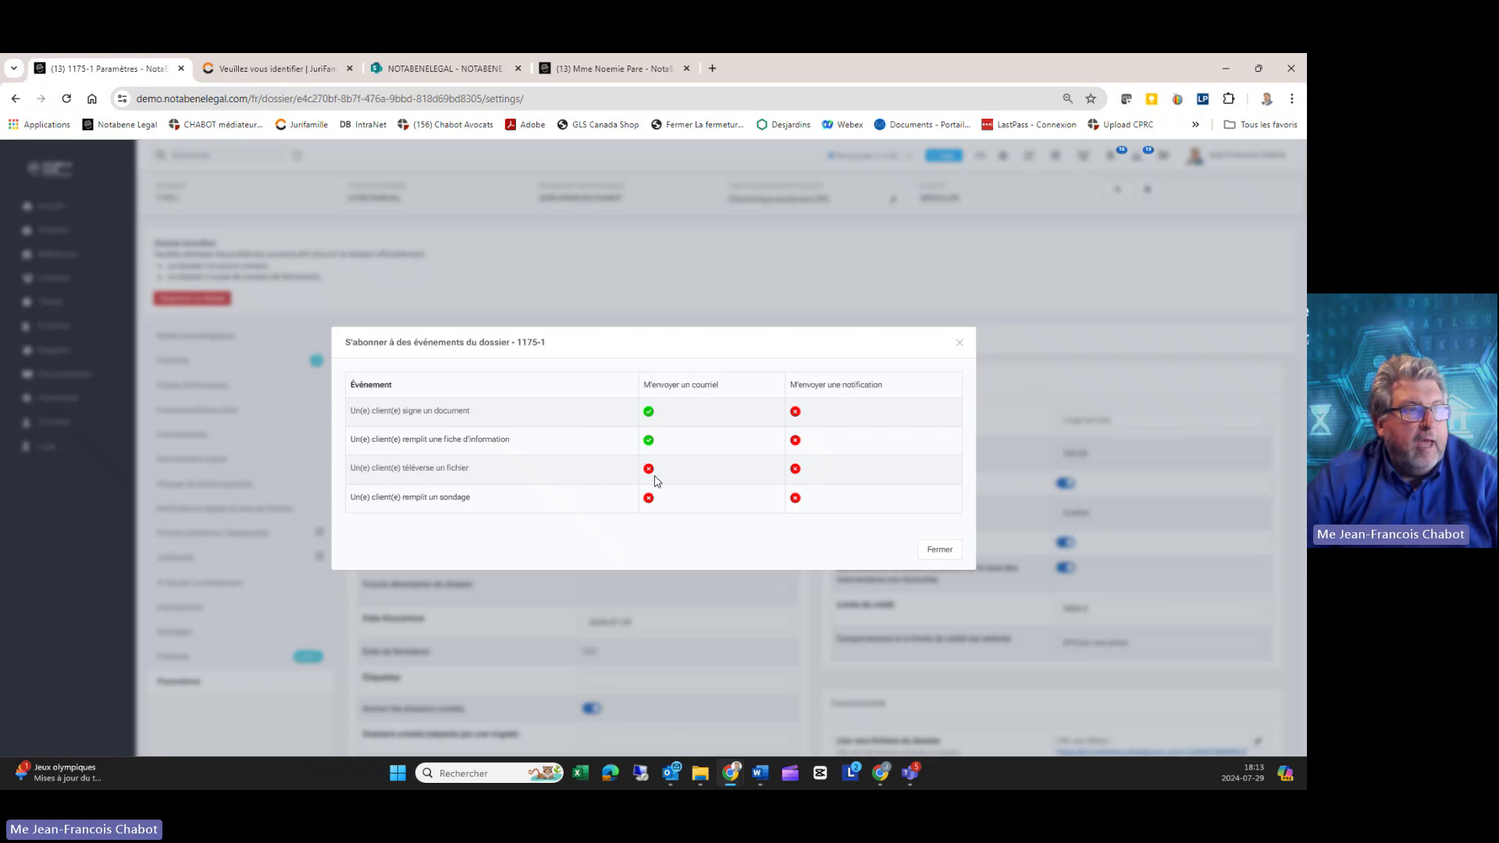
click(649, 469)
click(649, 498)
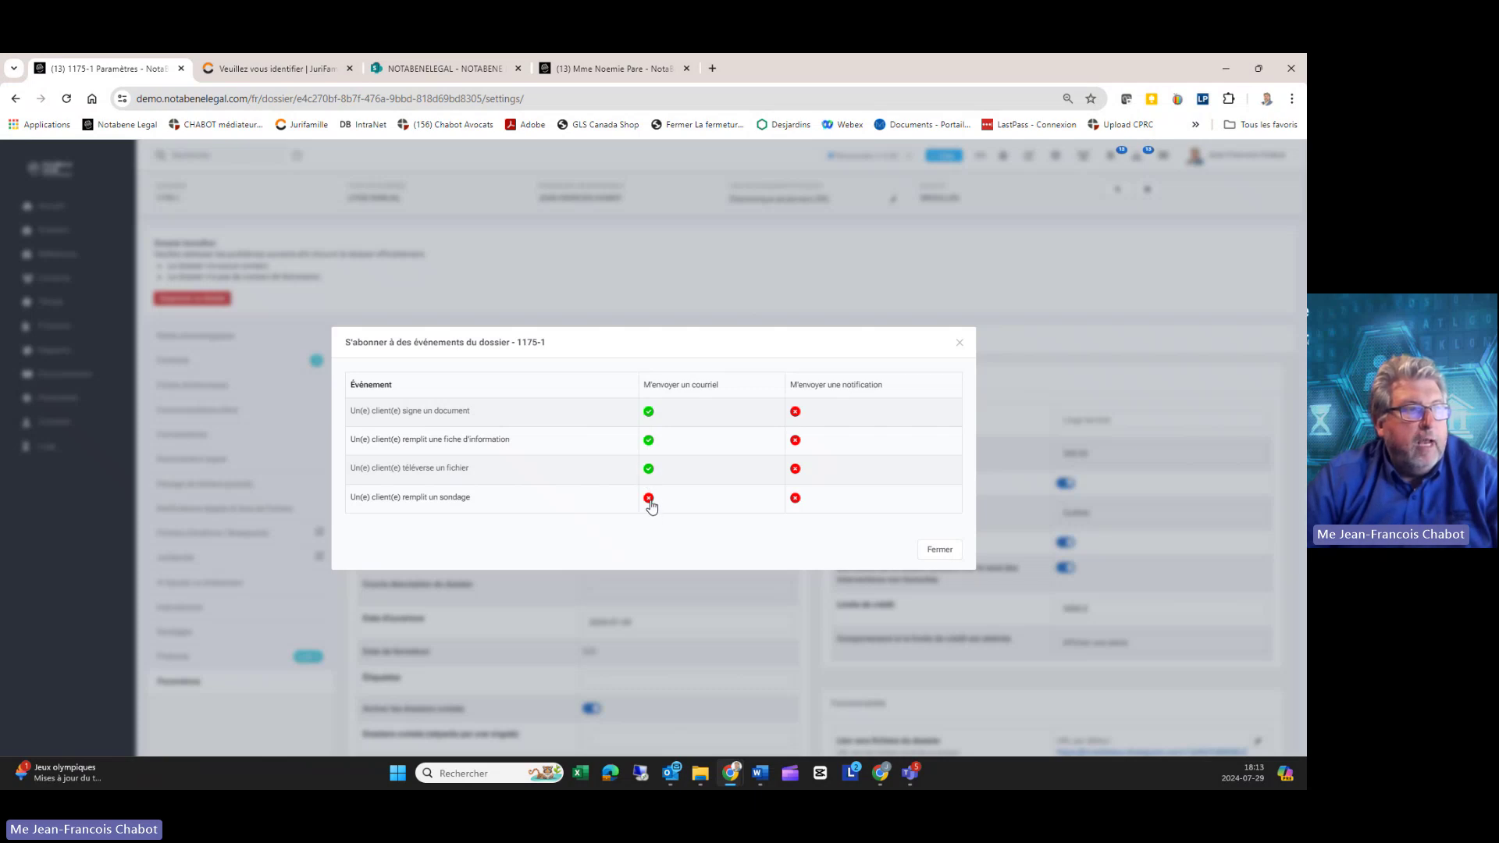
click(796, 413)
click(796, 441)
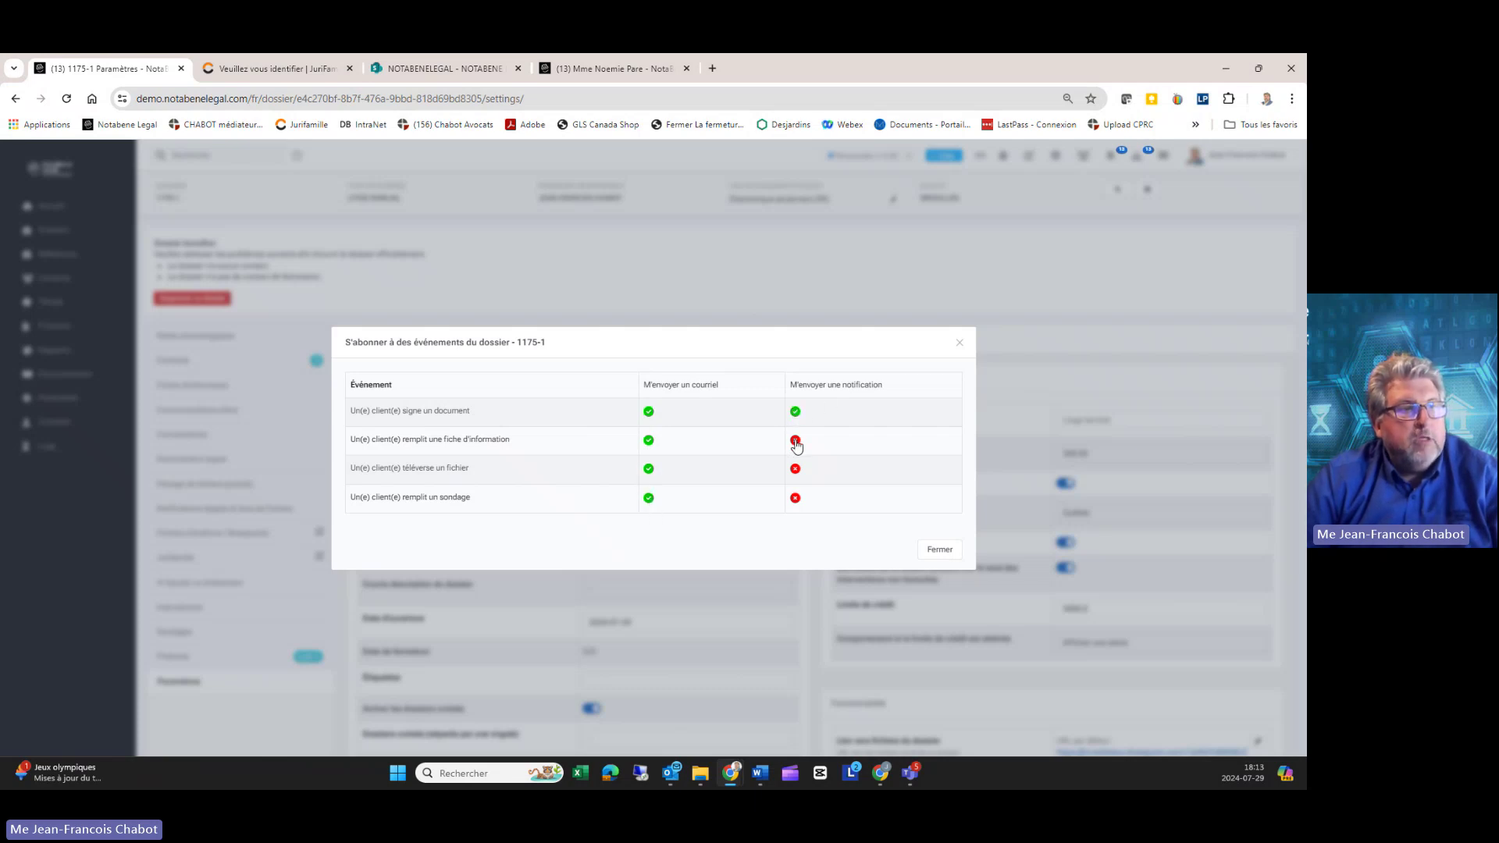
click(796, 470)
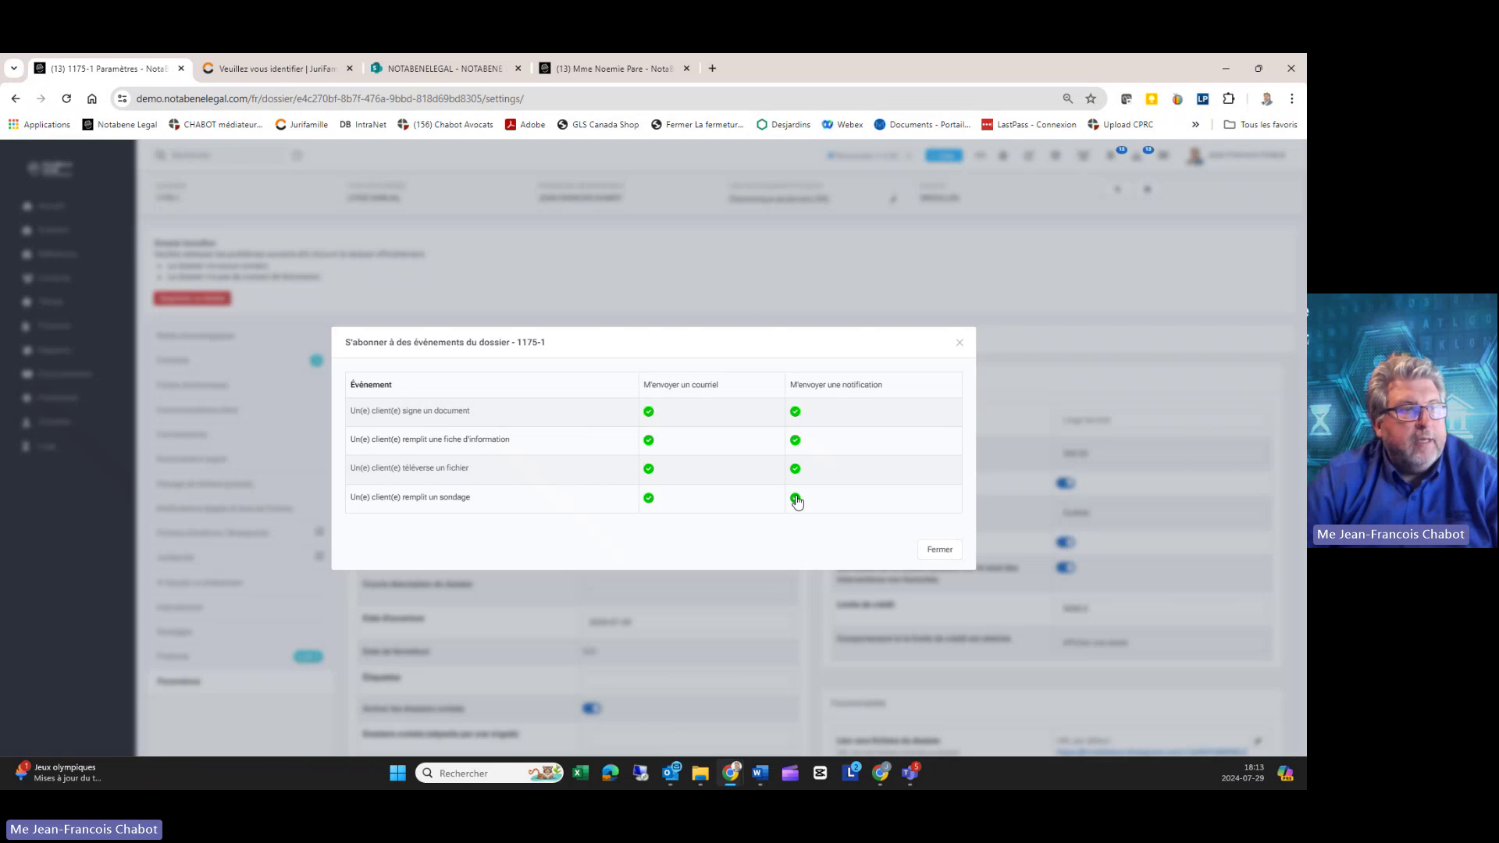
click(939, 549)
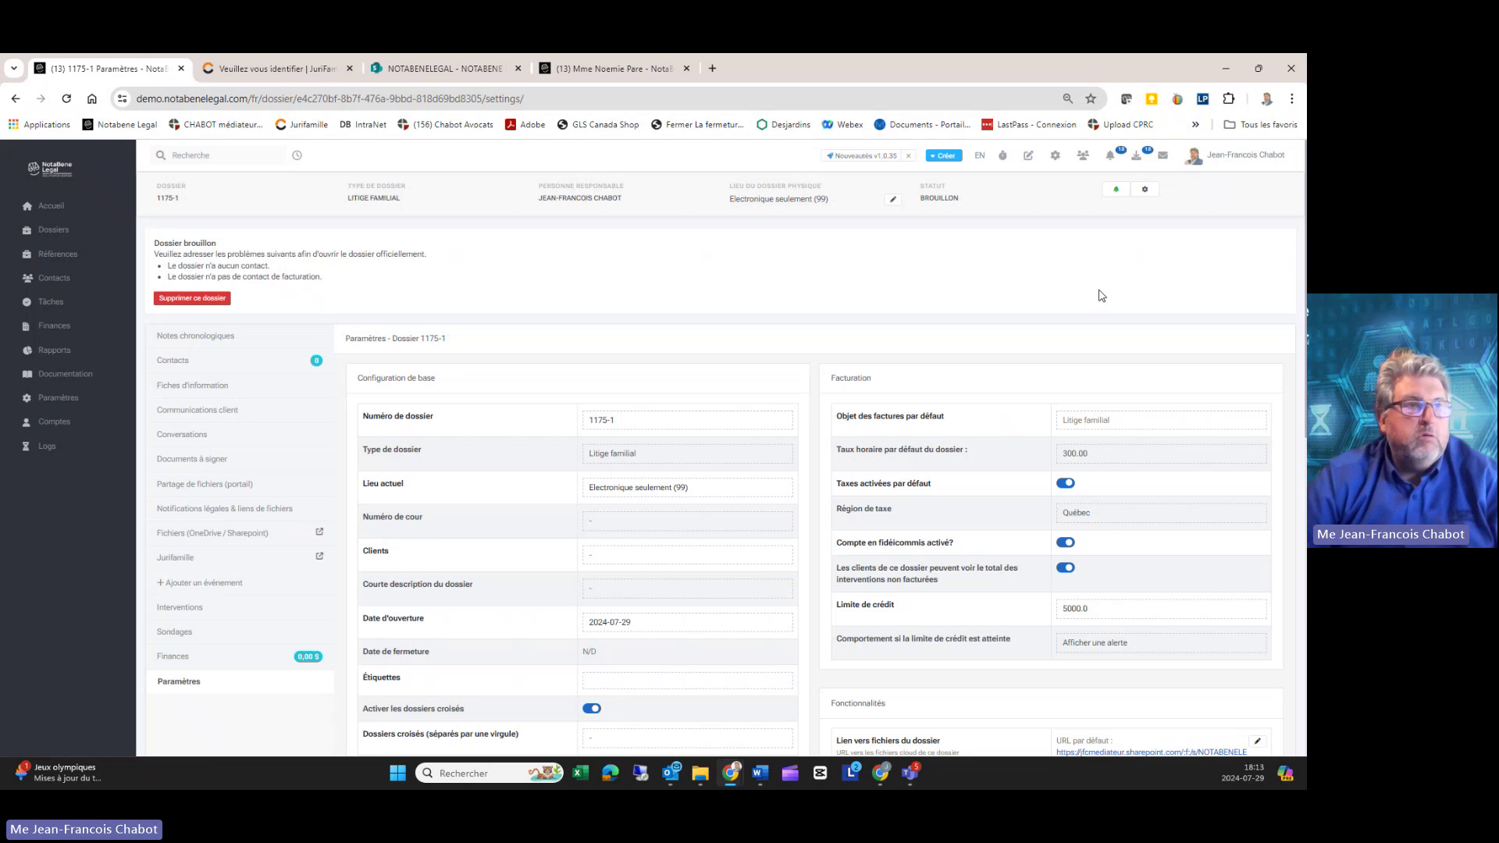
Step: Choose Rappels from the dossier header's gear menu
click(1146, 190)
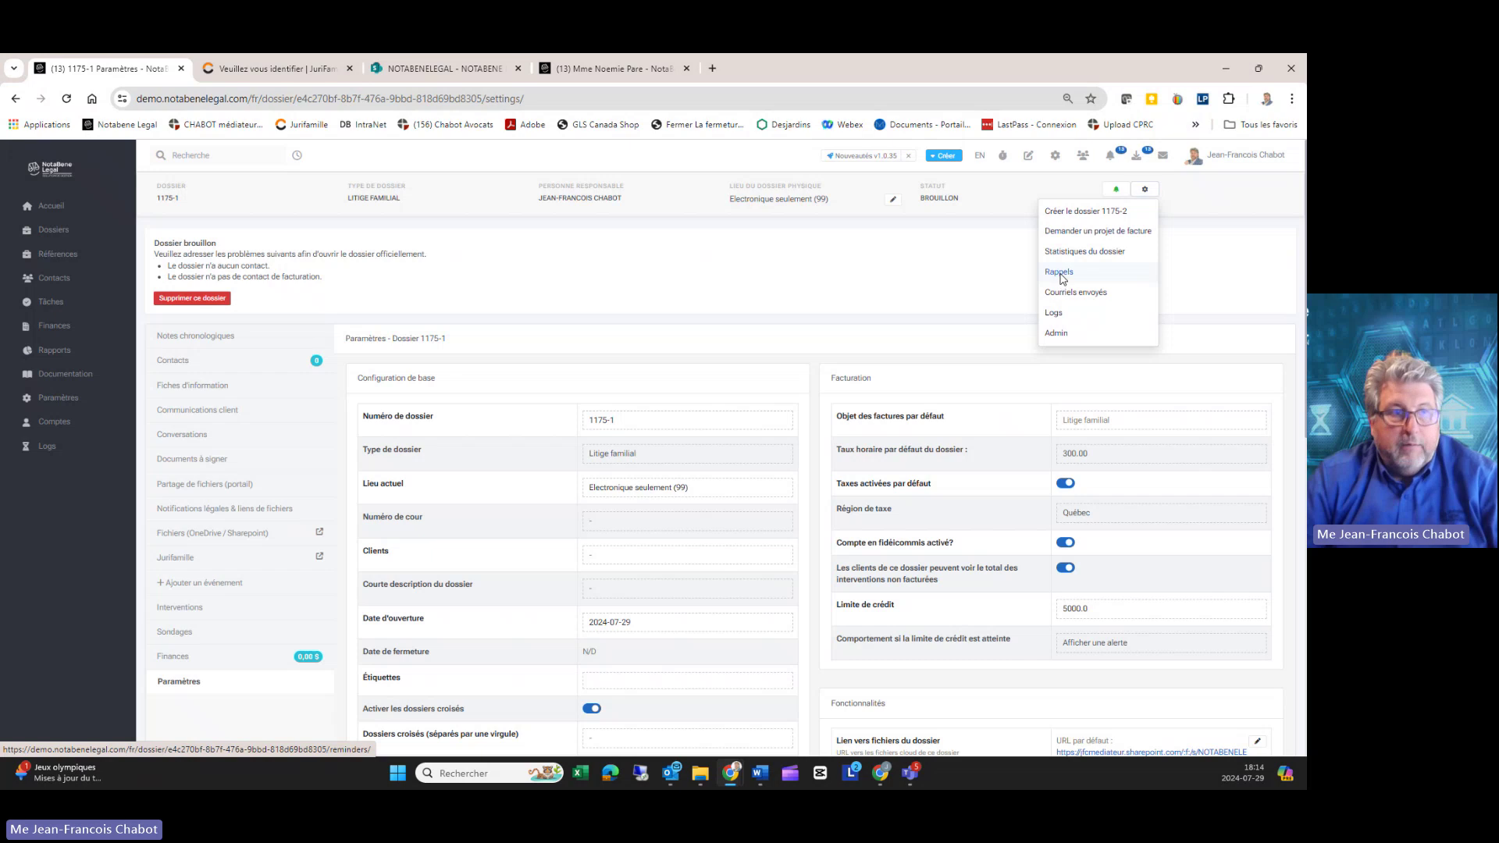
click(1060, 273)
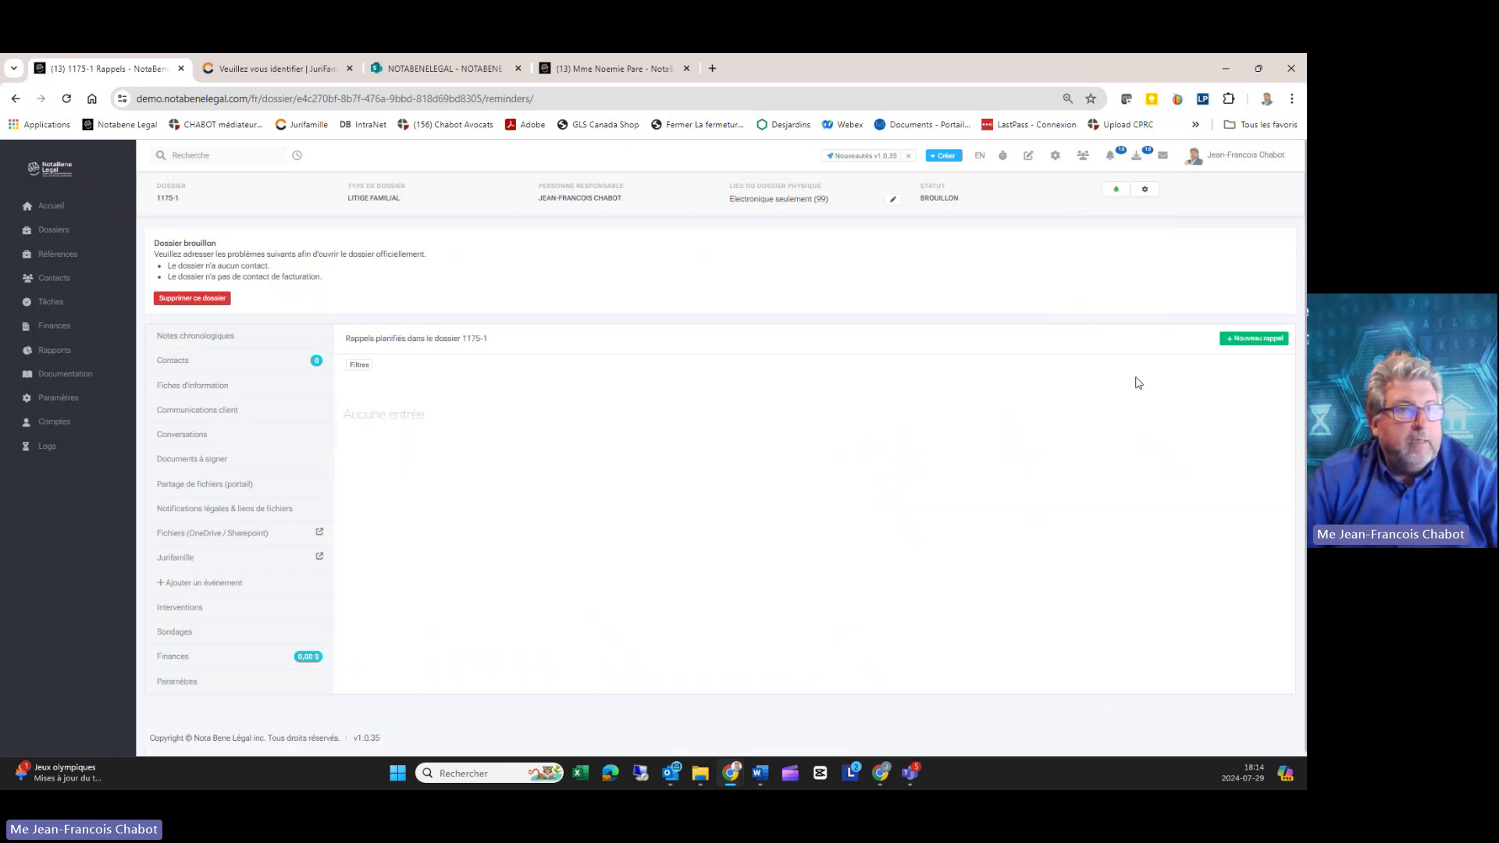
click(1252, 338)
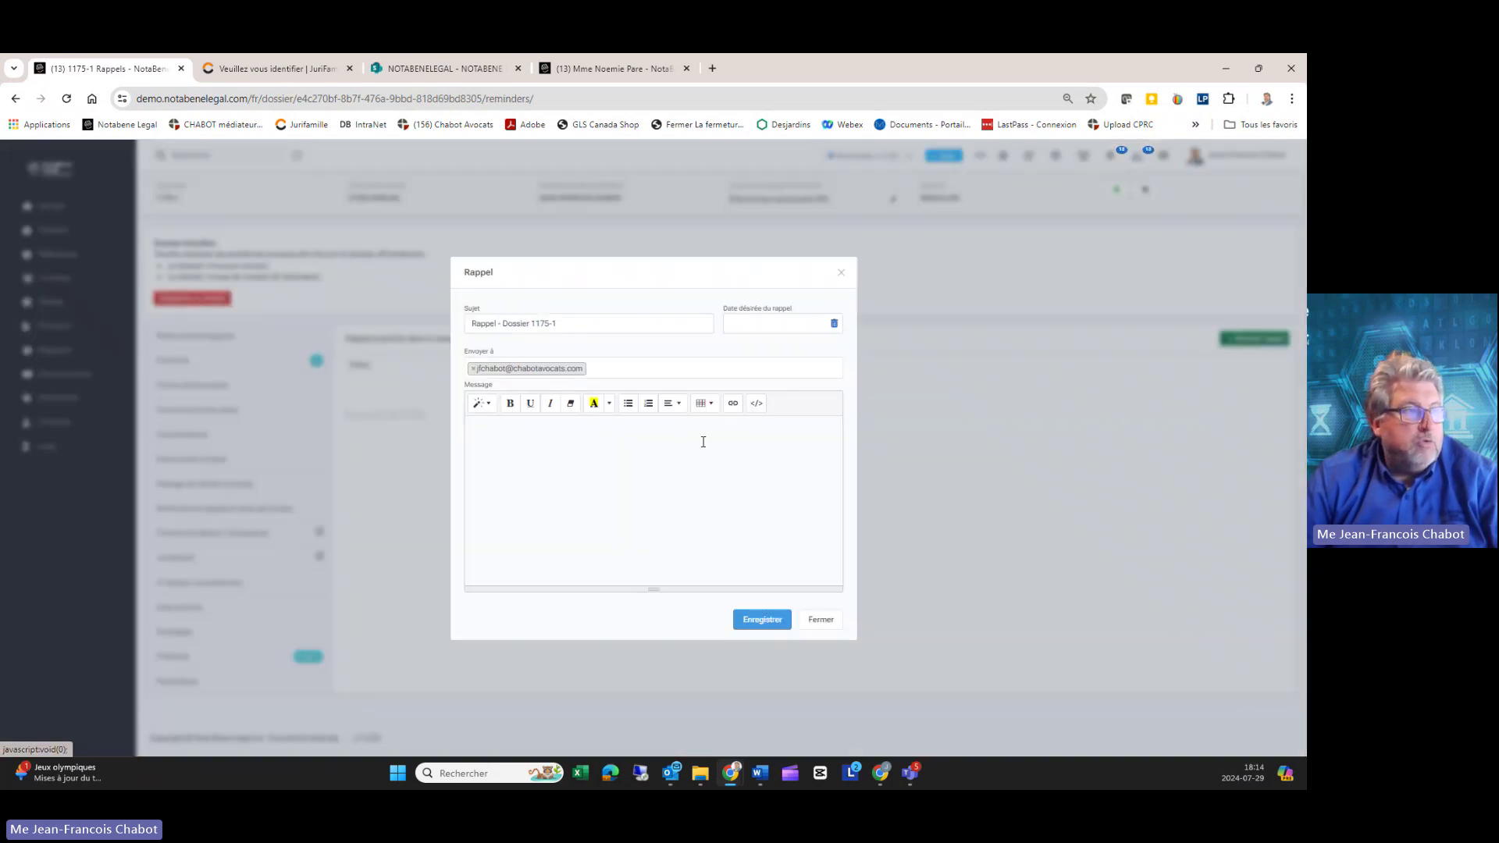
click(756, 320)
click(761, 469)
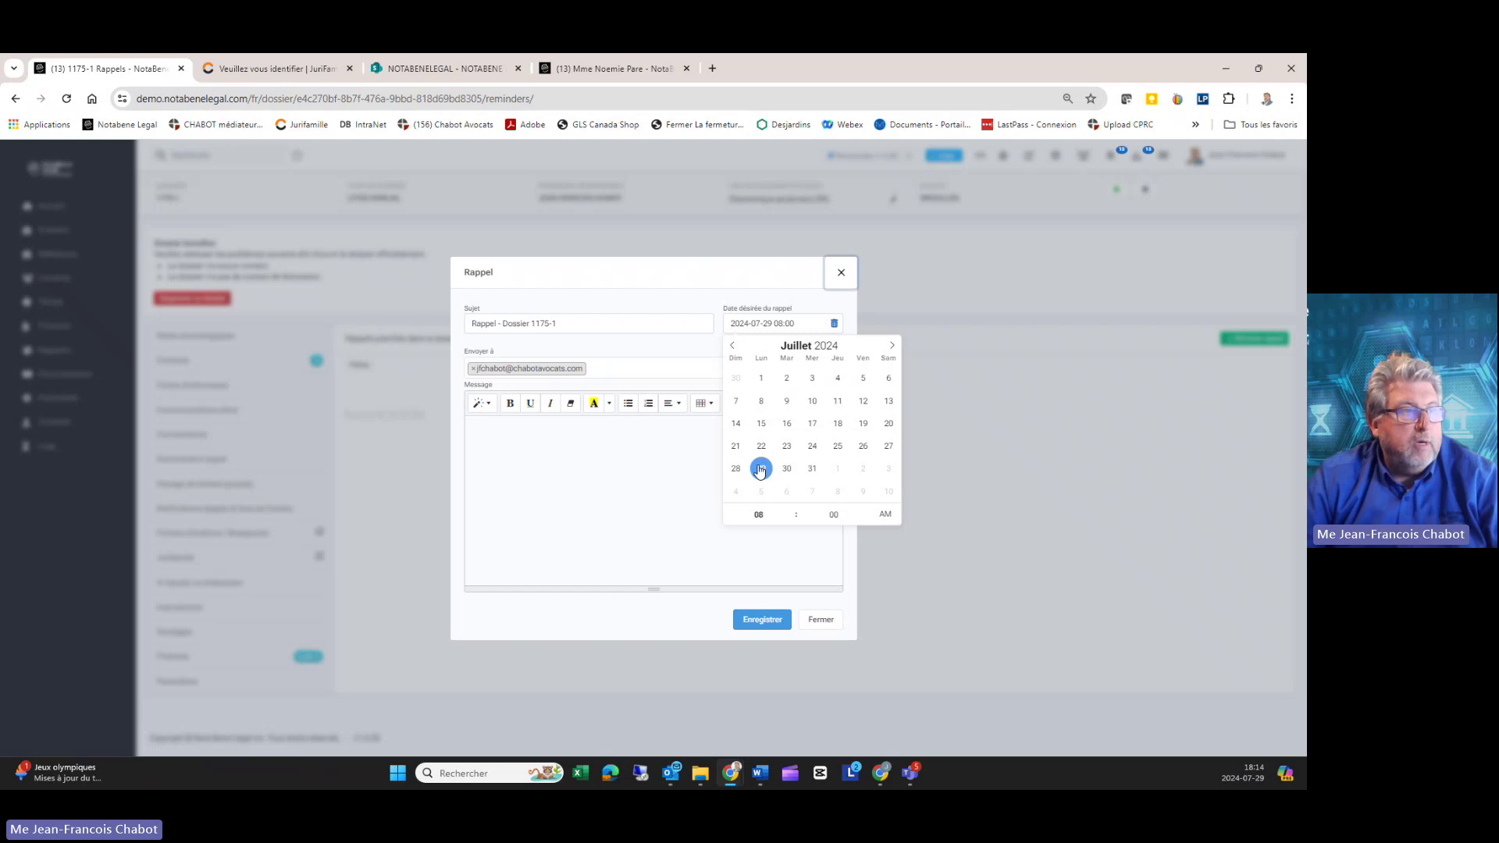
click(607, 444)
click(536, 437)
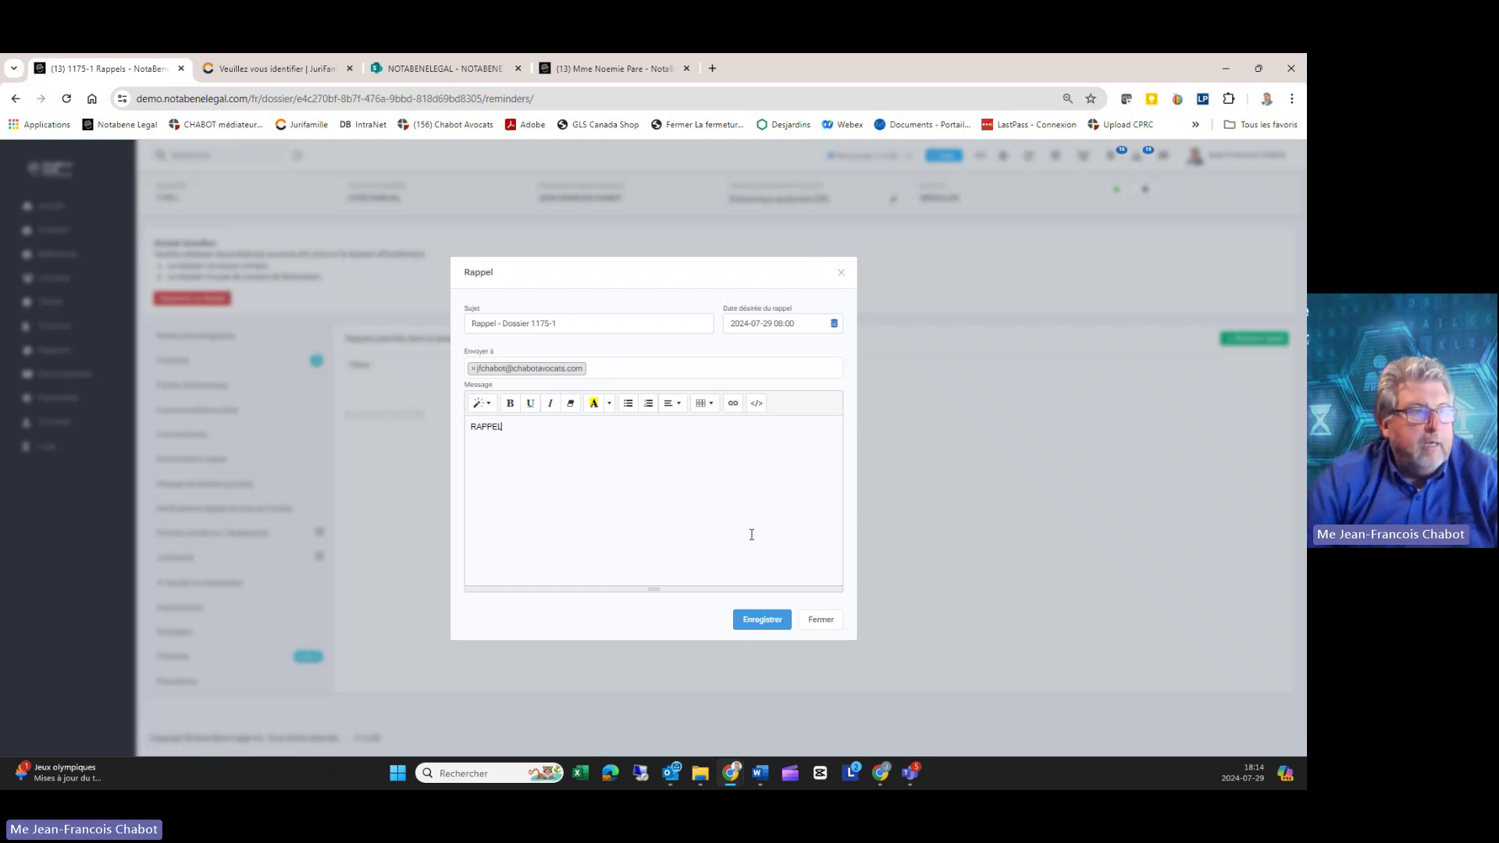
click(762, 619)
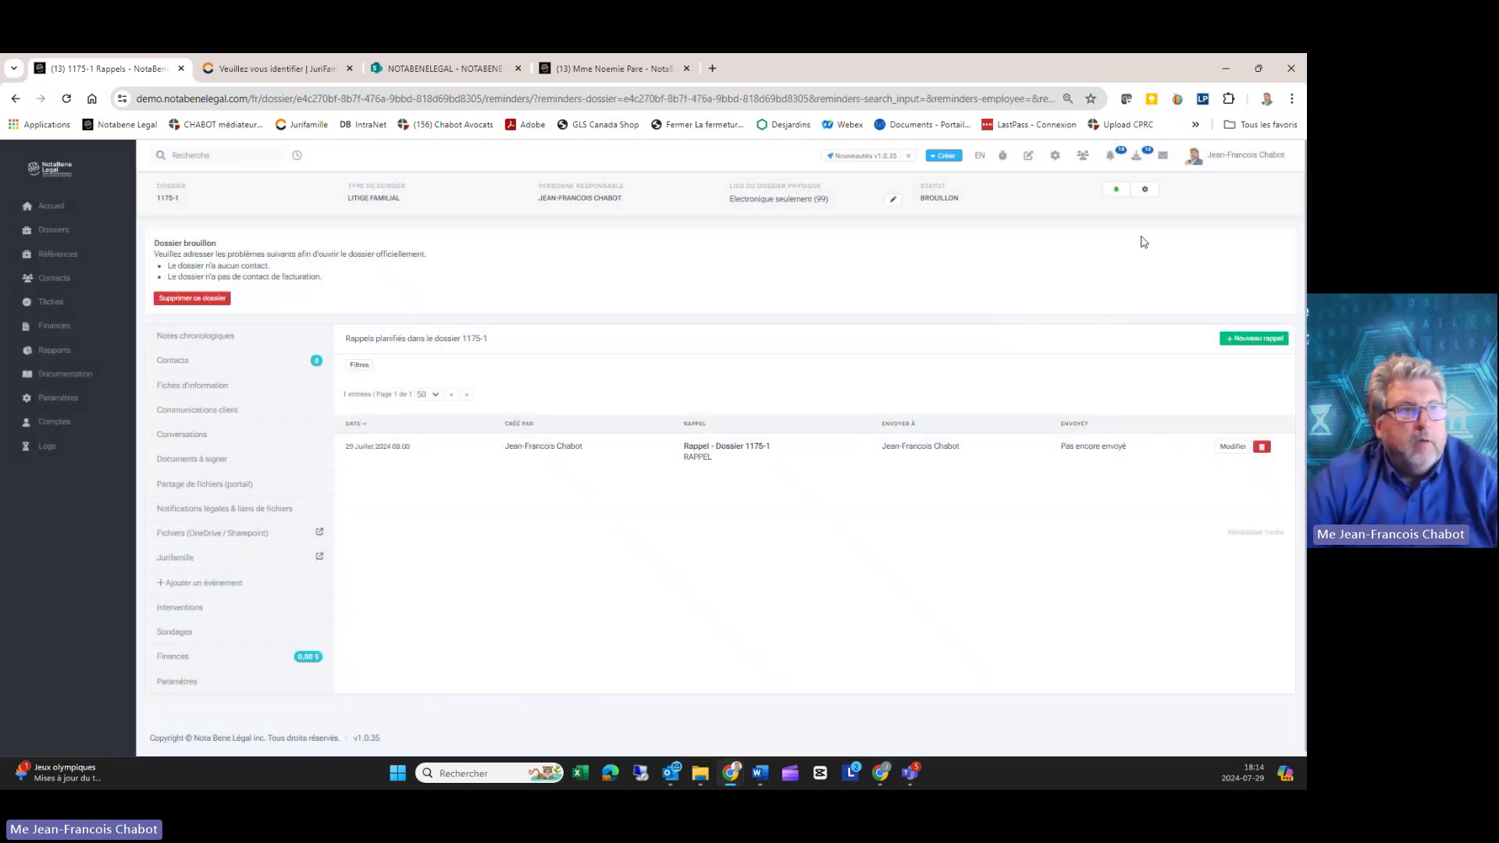
click(1144, 189)
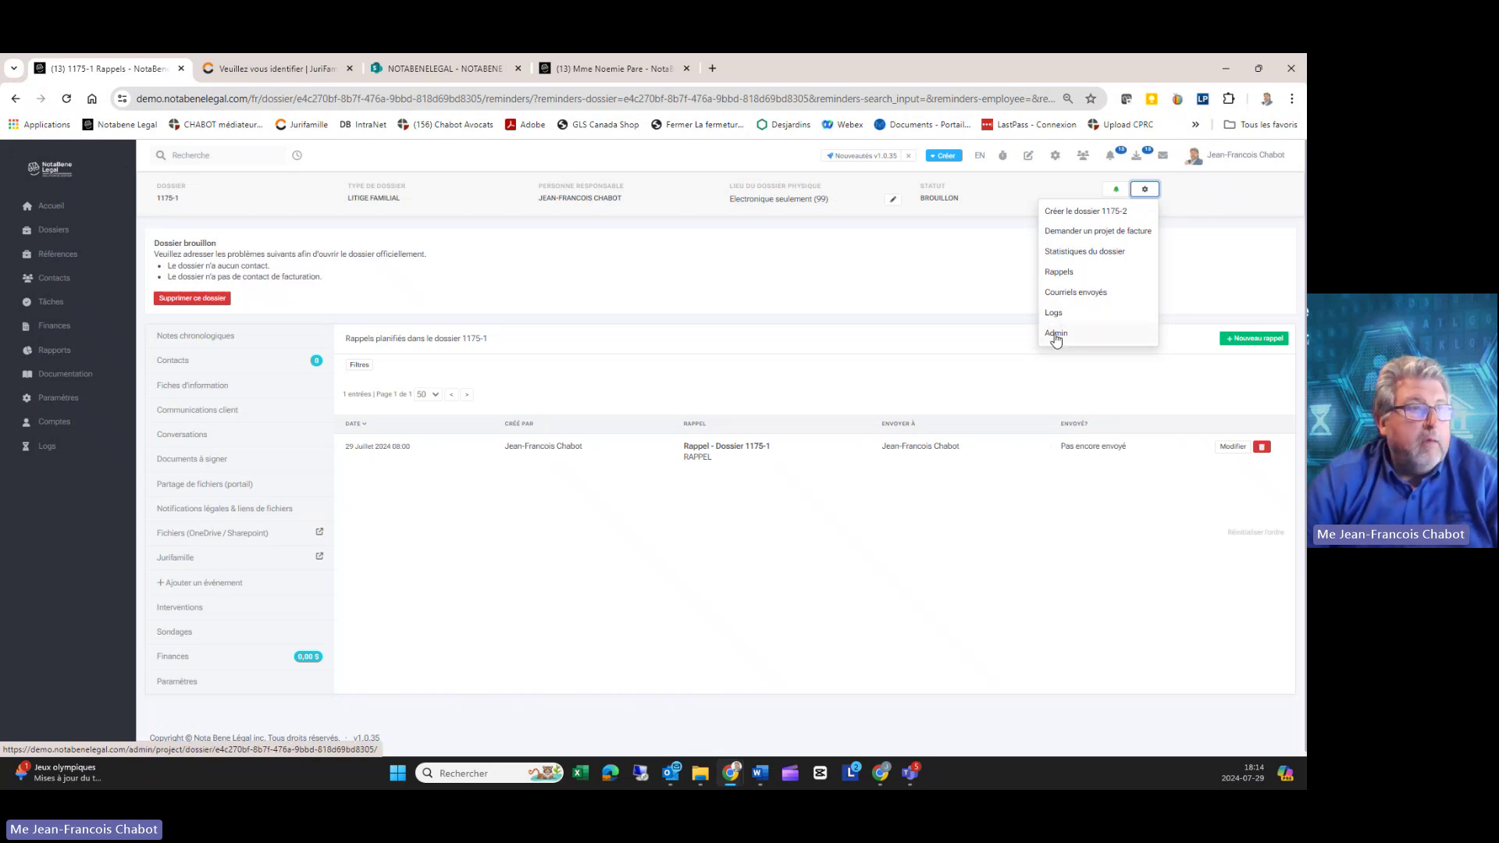
click(825, 323)
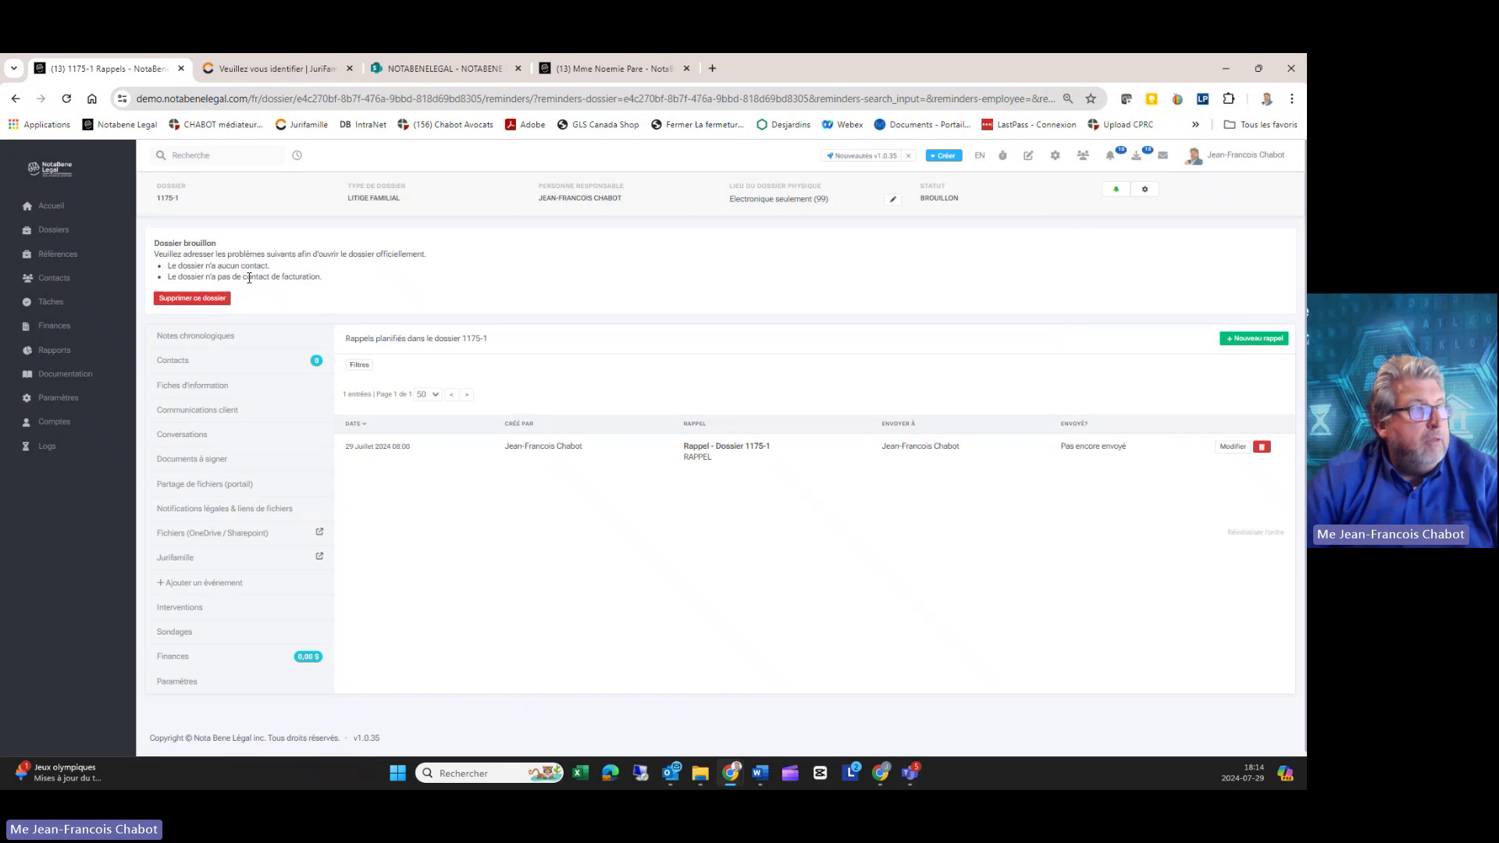
drag(186, 271, 283, 276)
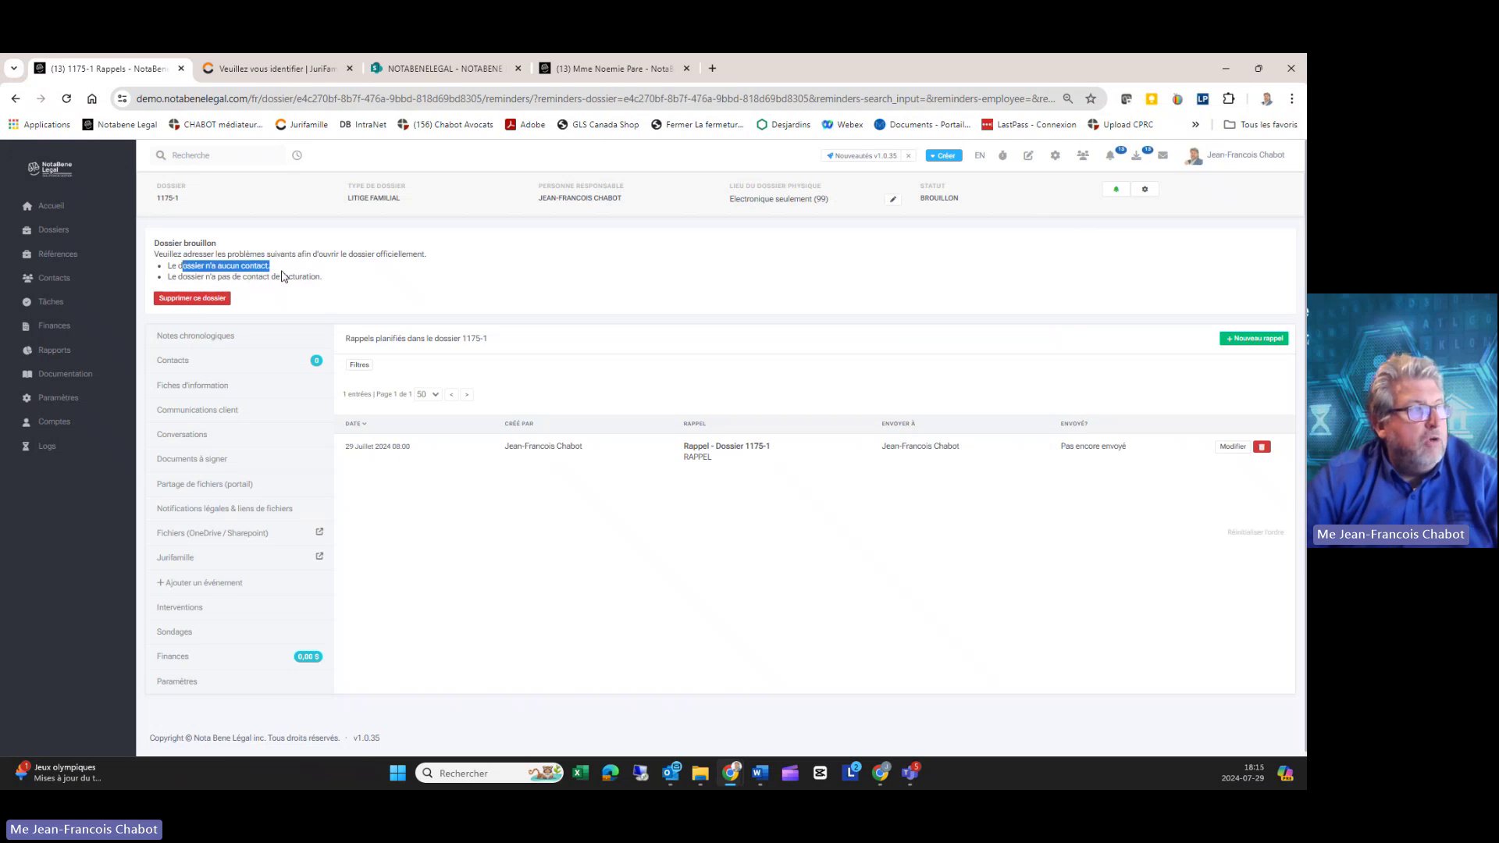
Step: From the dossier's Contacts, start adding a contact and search by name for the first referral client
drag(186, 276, 390, 291)
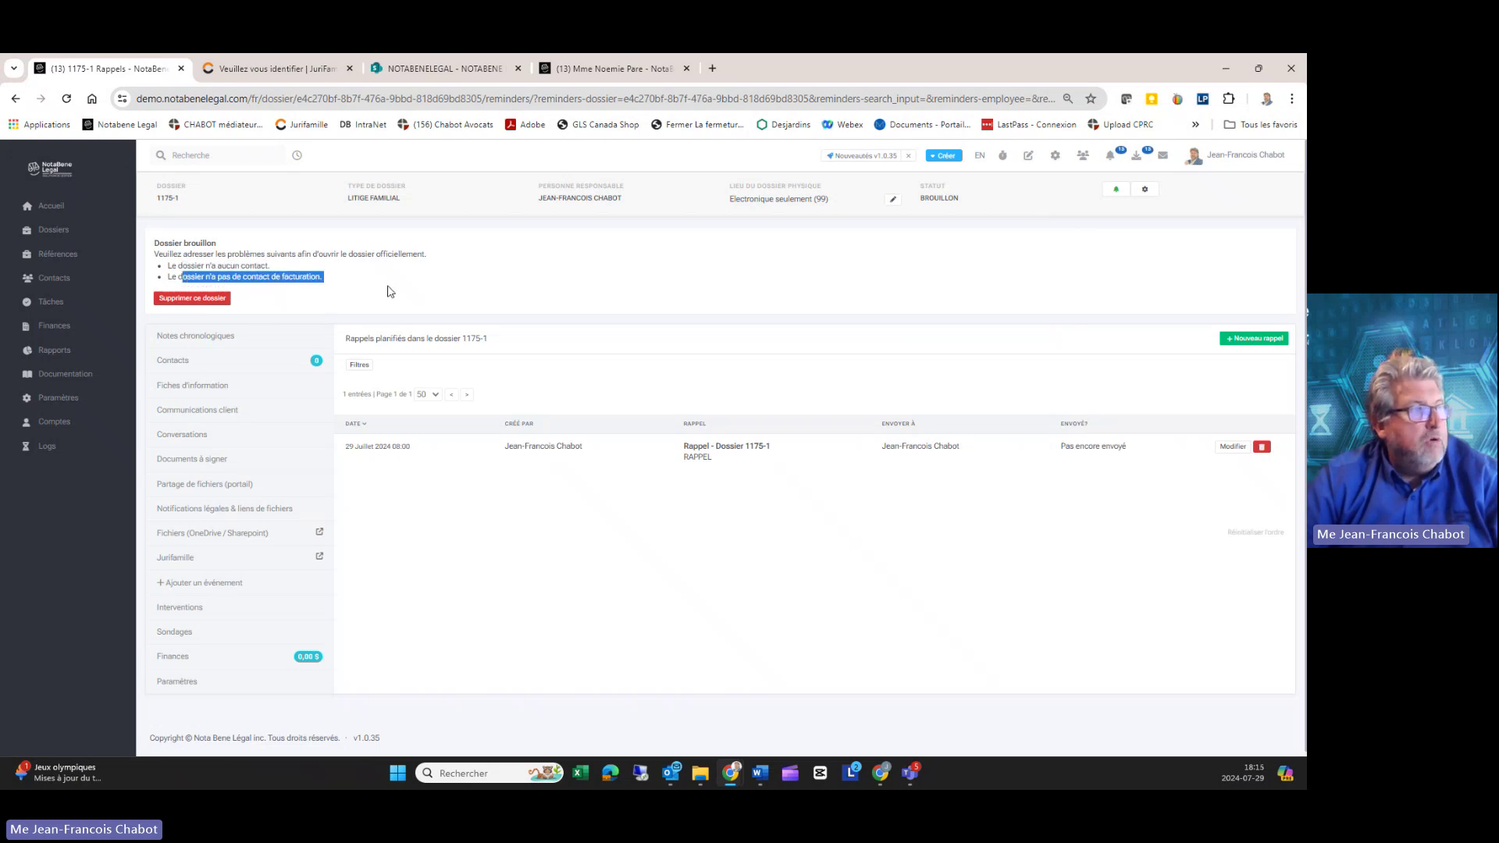
click(183, 362)
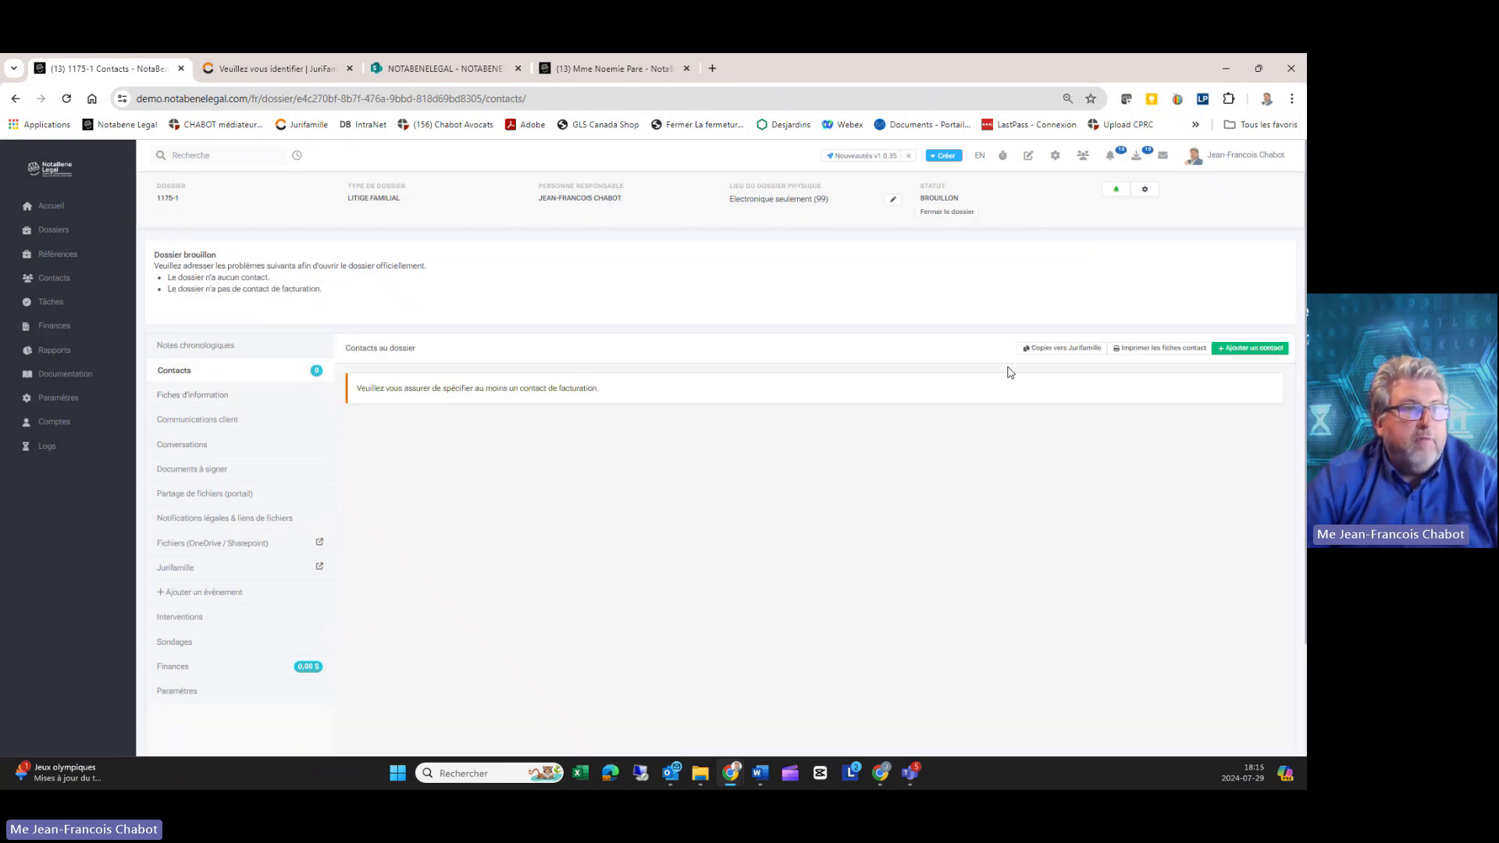
click(1250, 355)
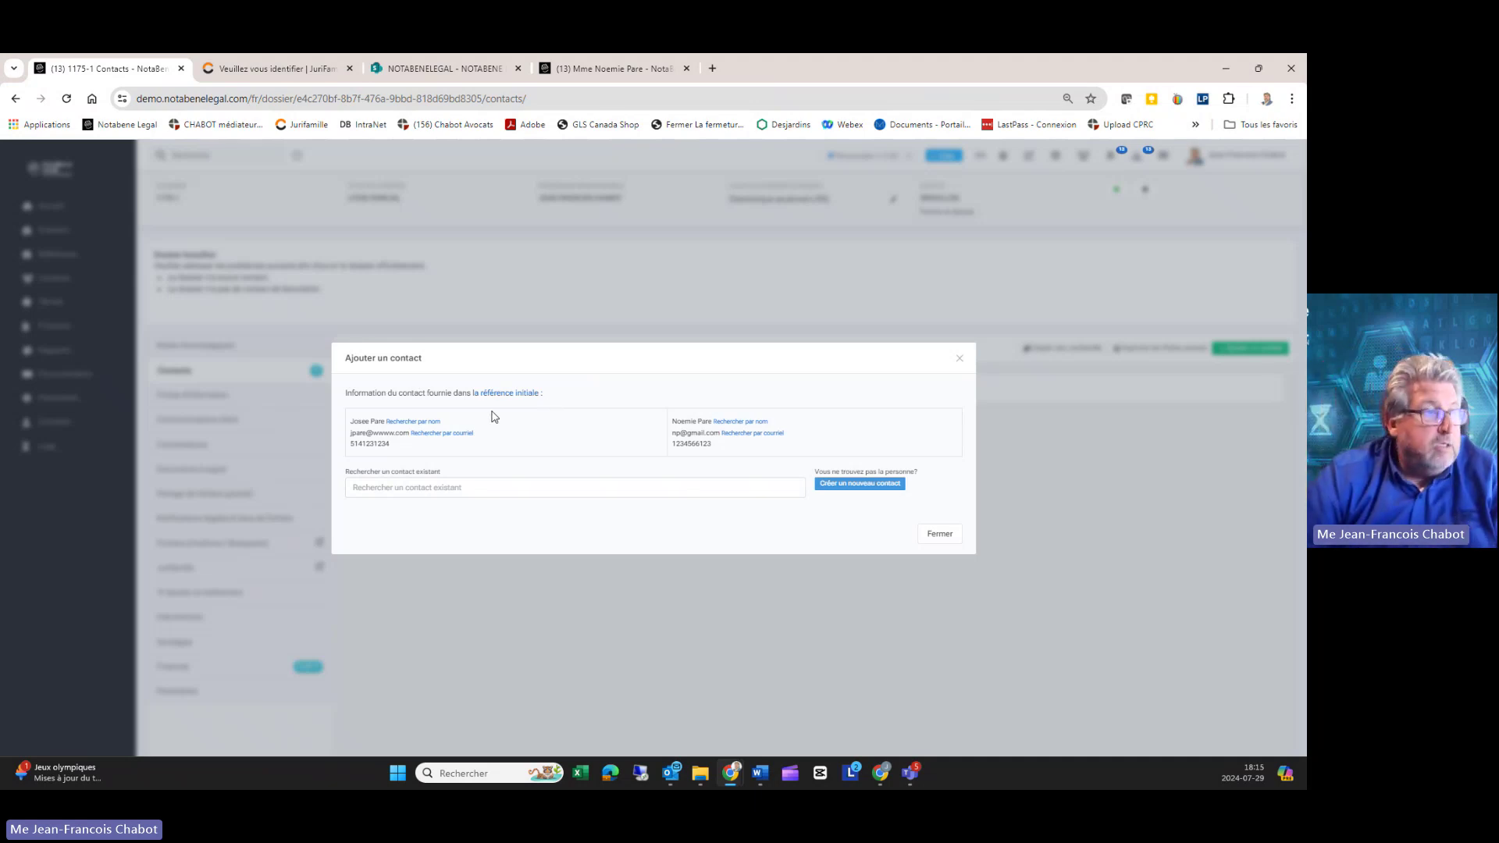
click(404, 422)
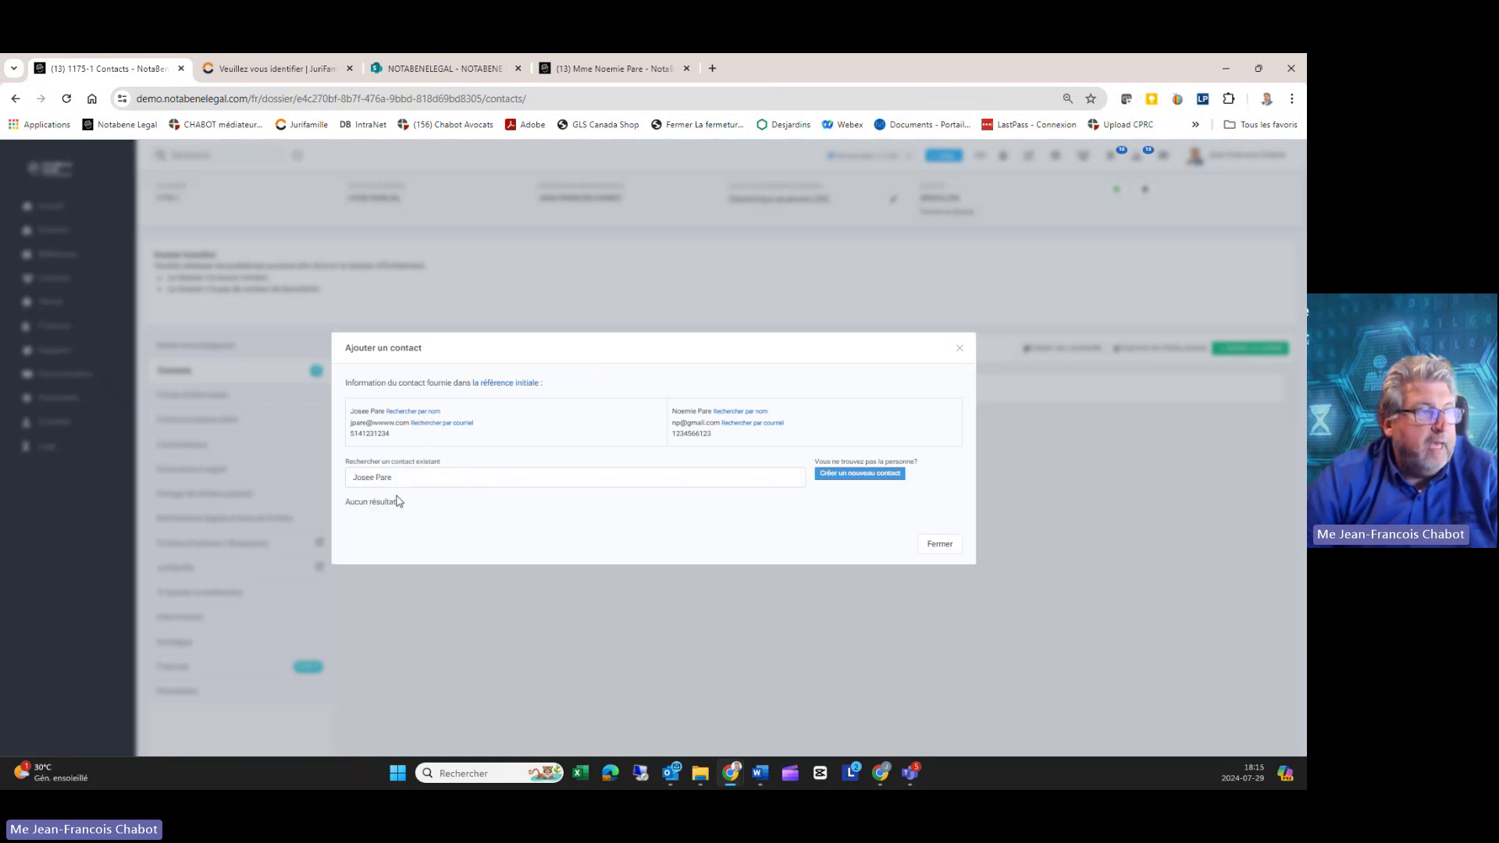
Step: Create a new contact from the referral details, set Civilité to Mme, and add it
click(860, 473)
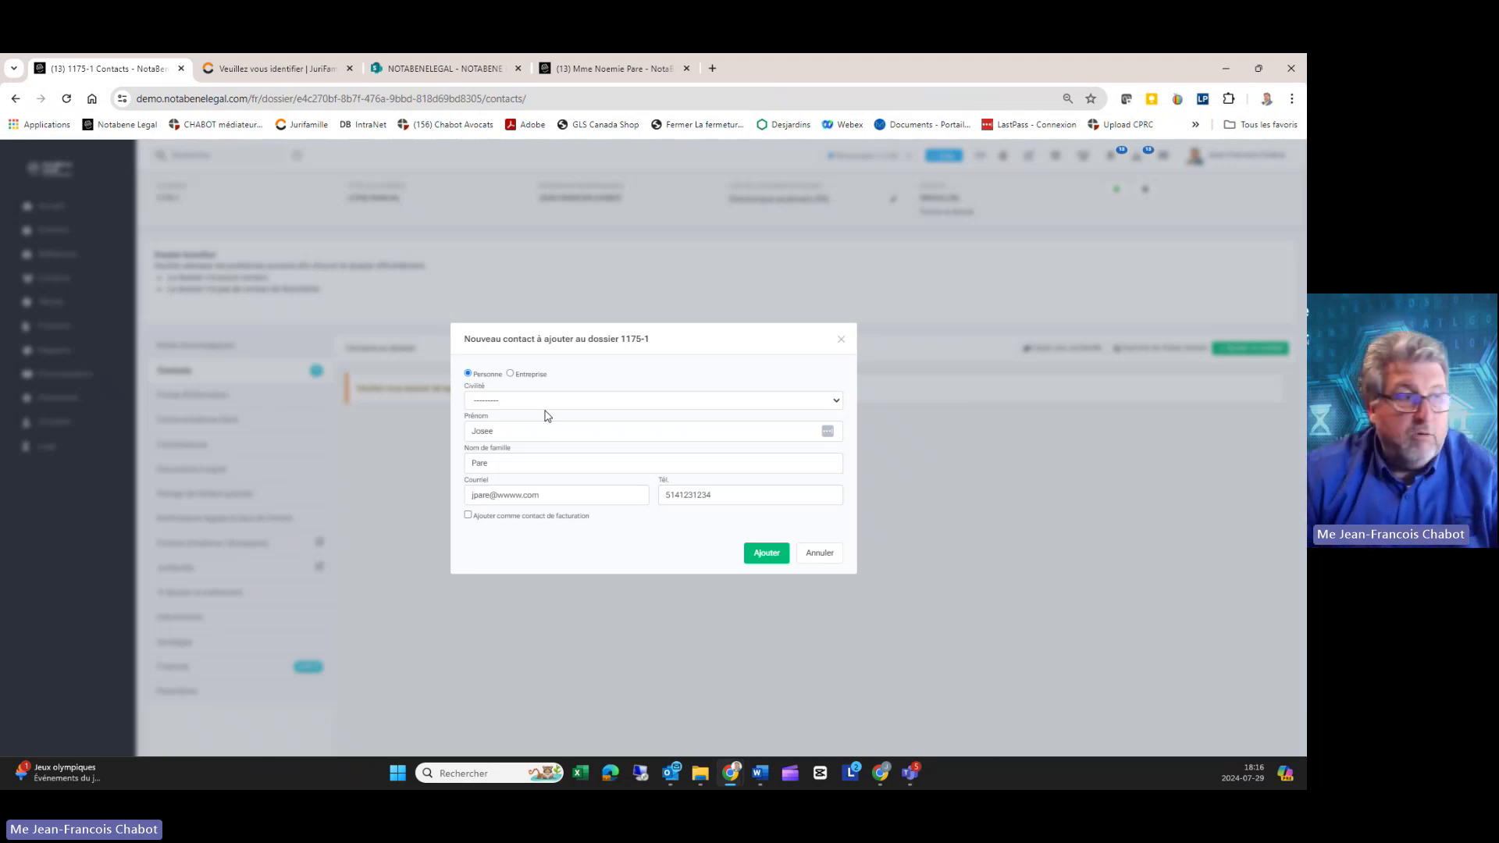
click(498, 402)
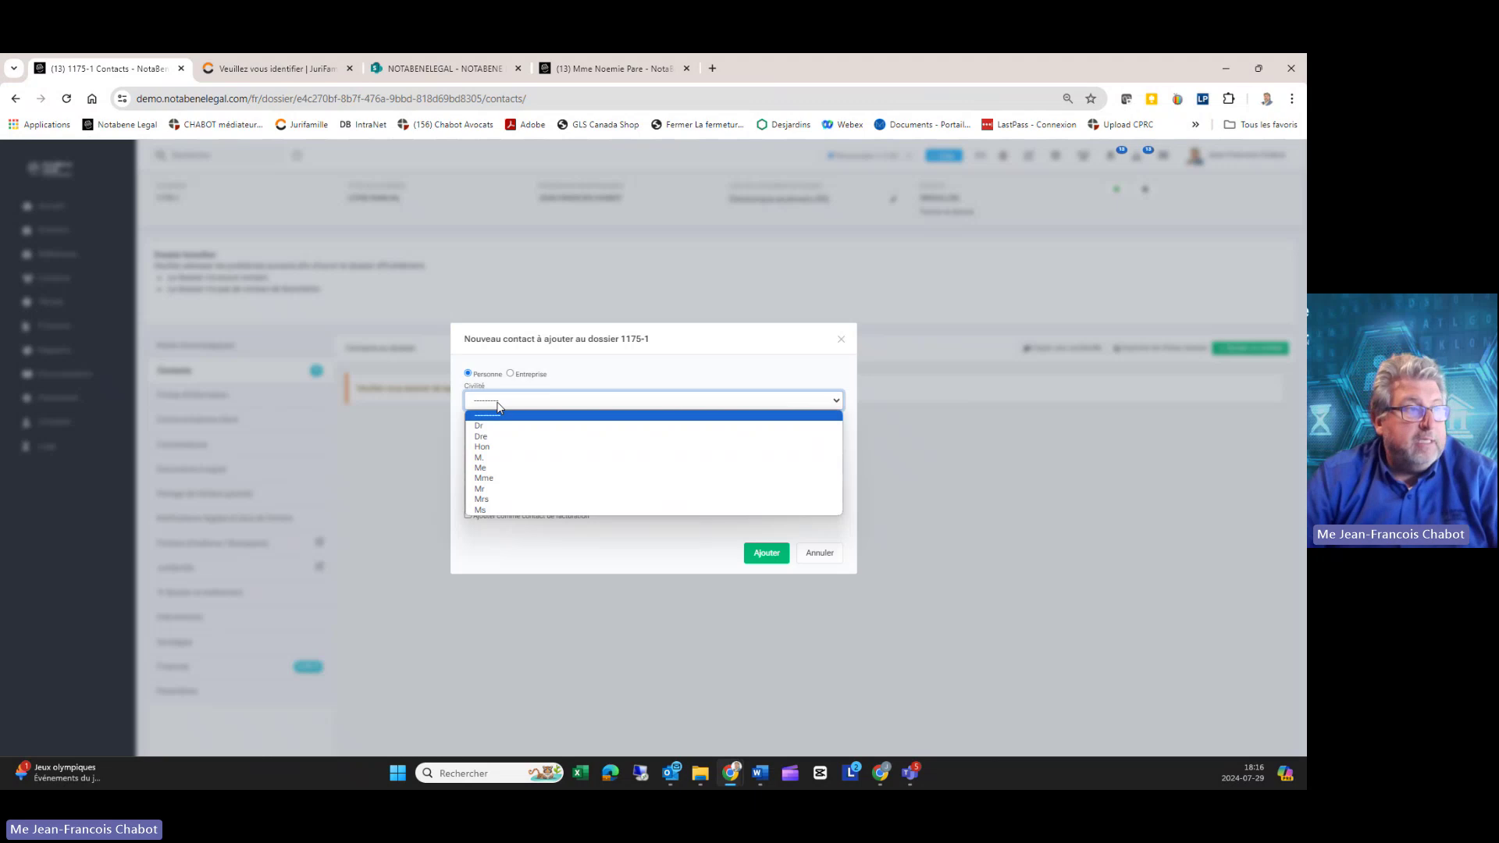
click(504, 478)
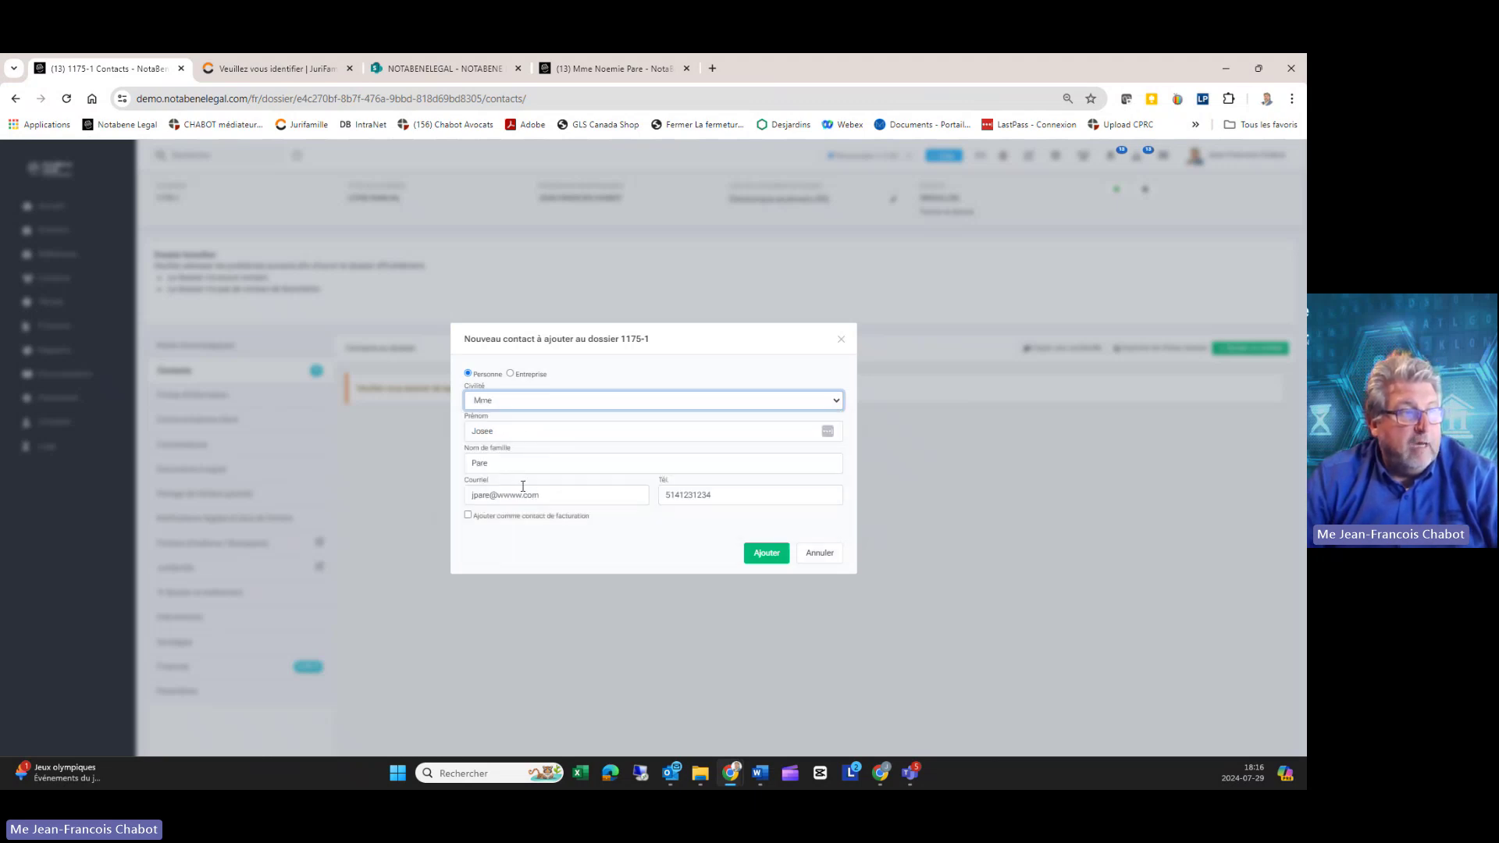
click(752, 549)
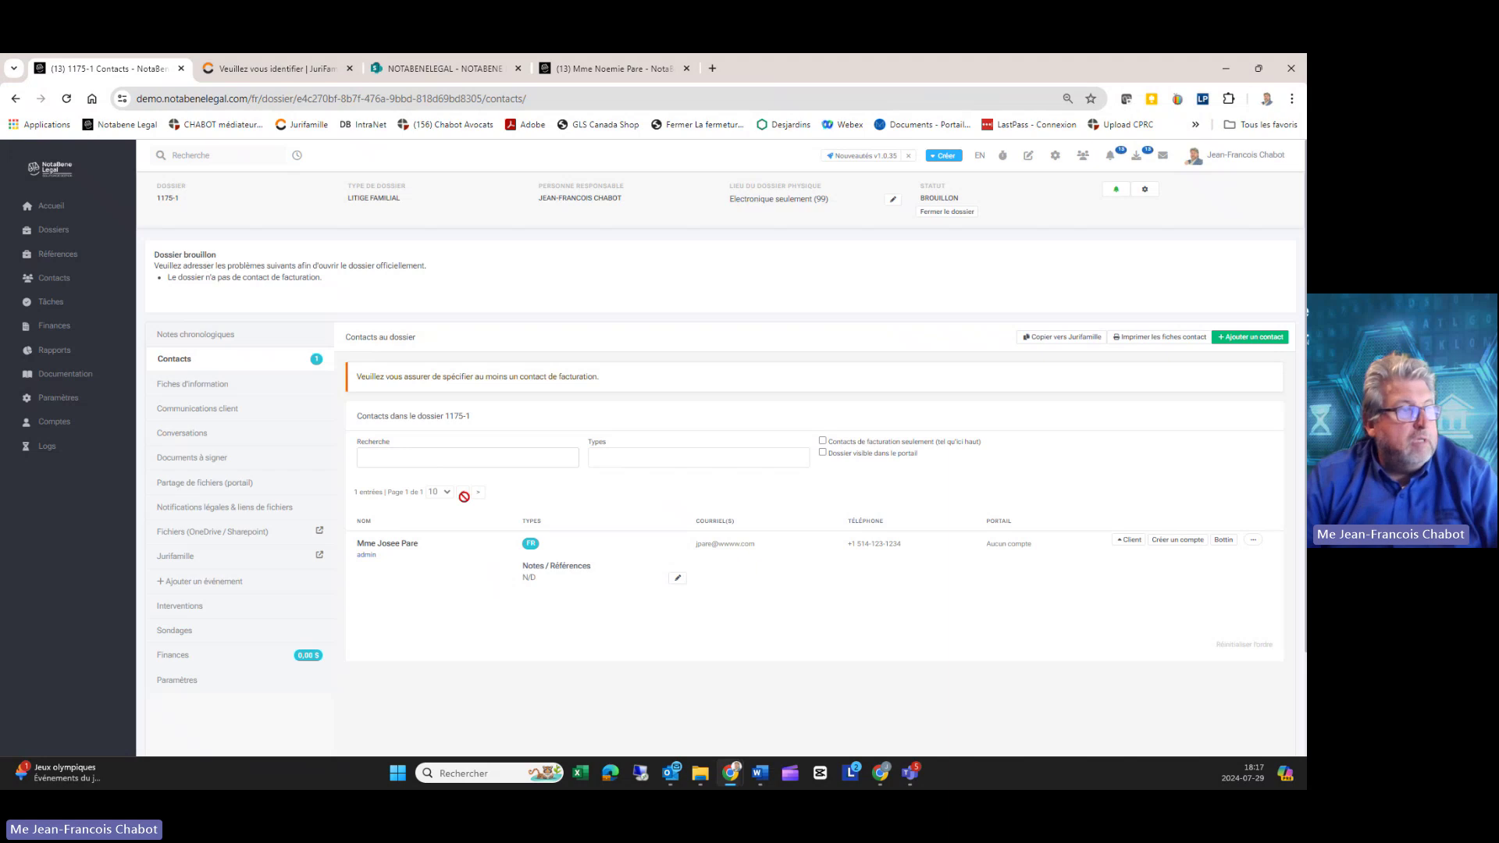
Step: Mark the new contact as billing client, then open dossier 1175-1 so its status is OUVERT
drag(355, 543, 854, 595)
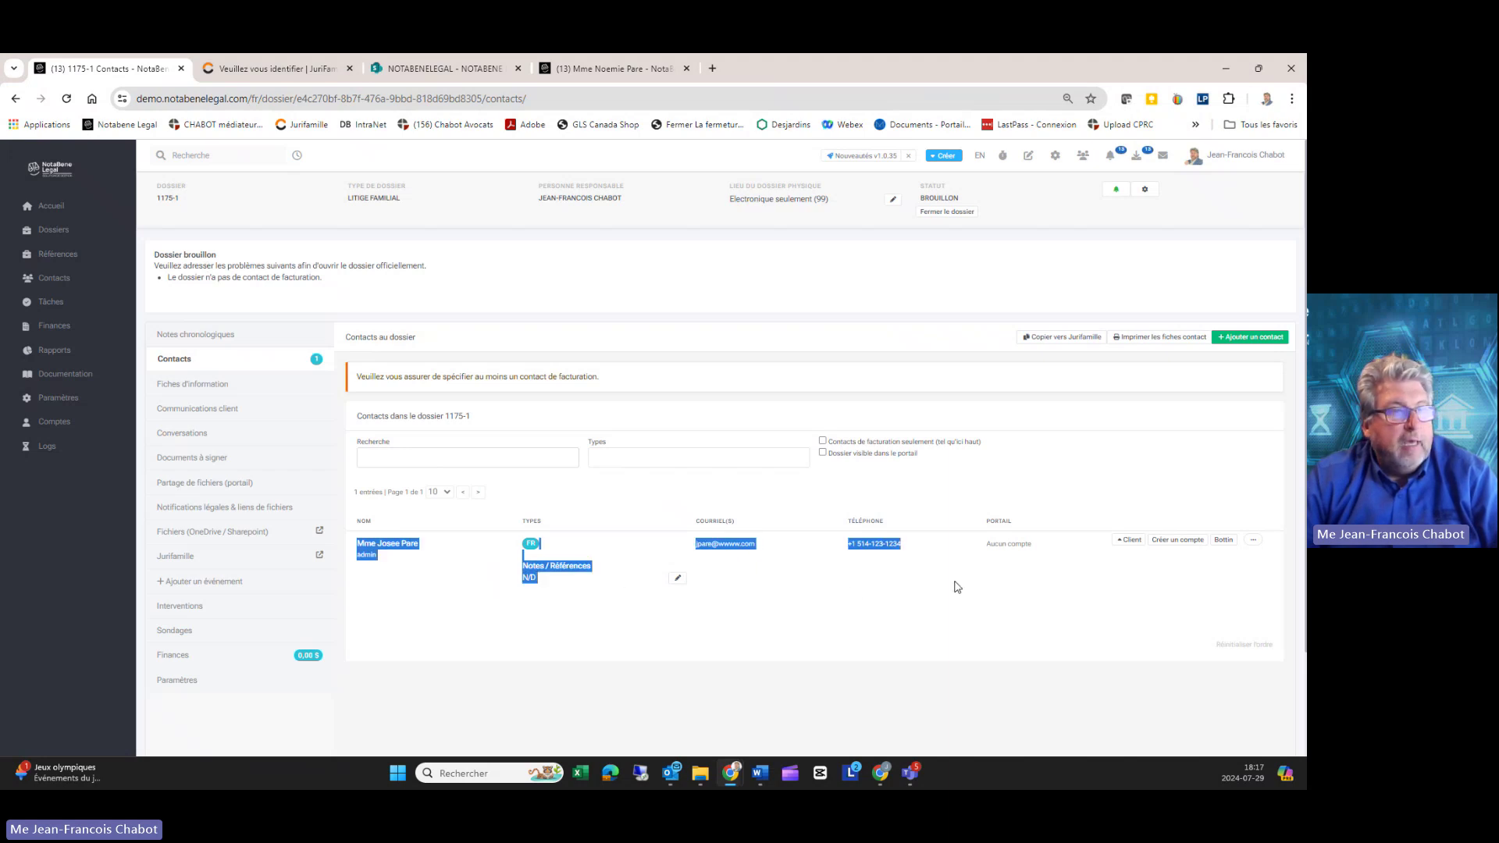
click(1063, 587)
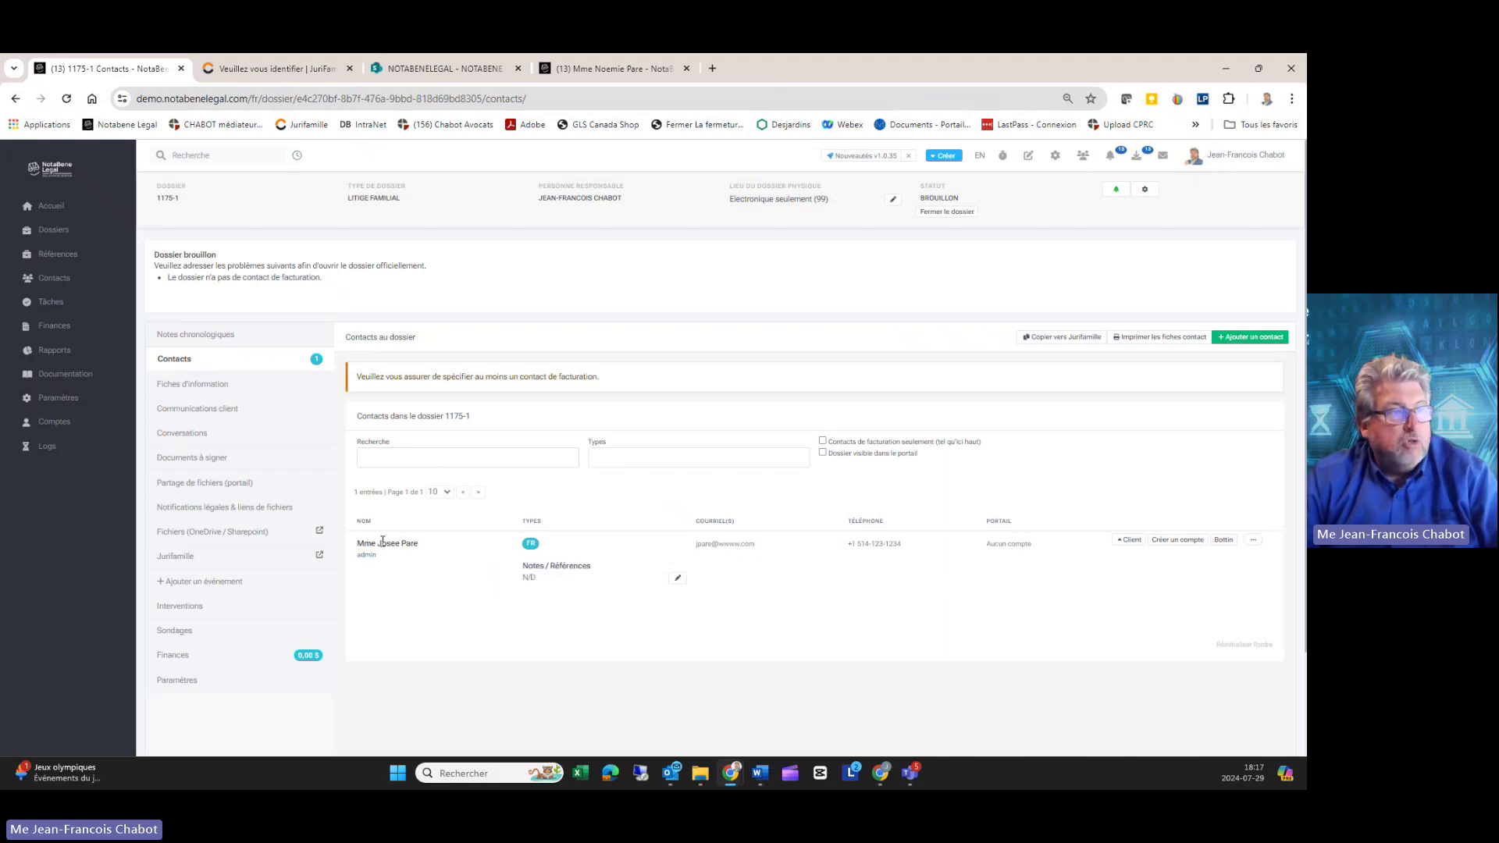
click(1127, 540)
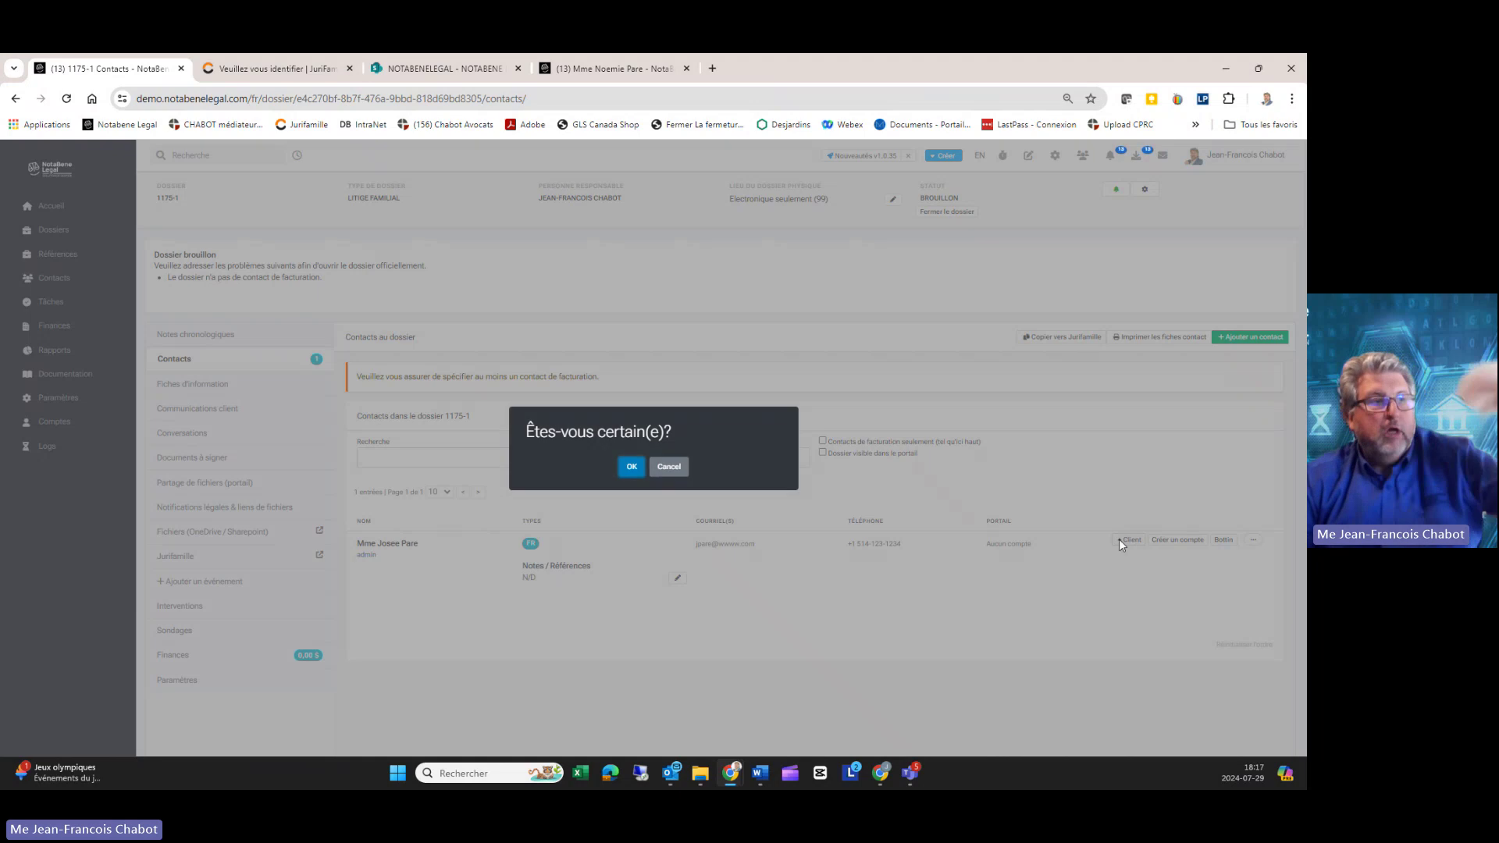
click(631, 471)
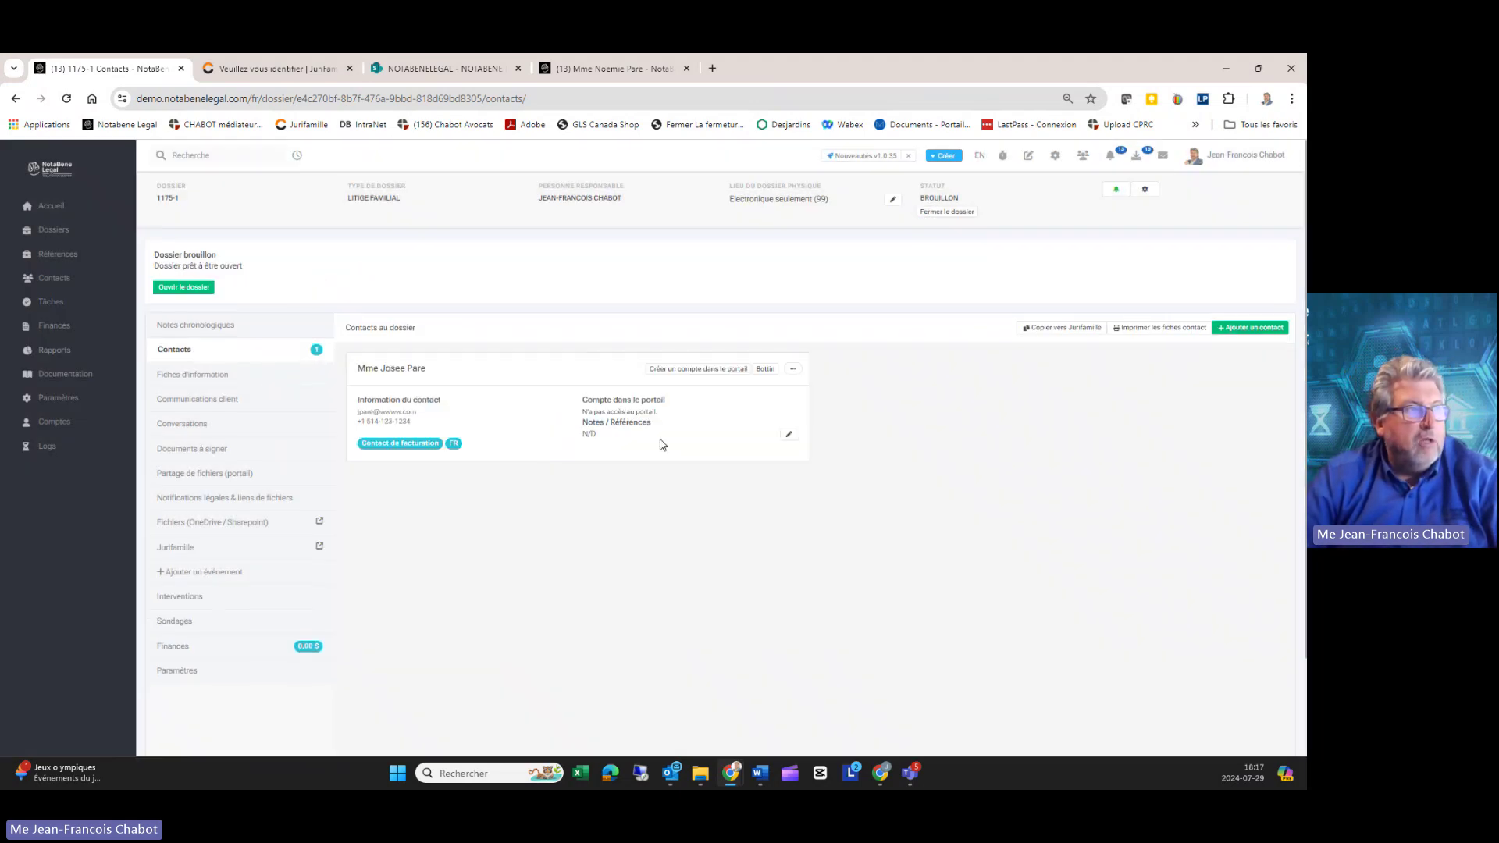
click(166, 286)
click(638, 471)
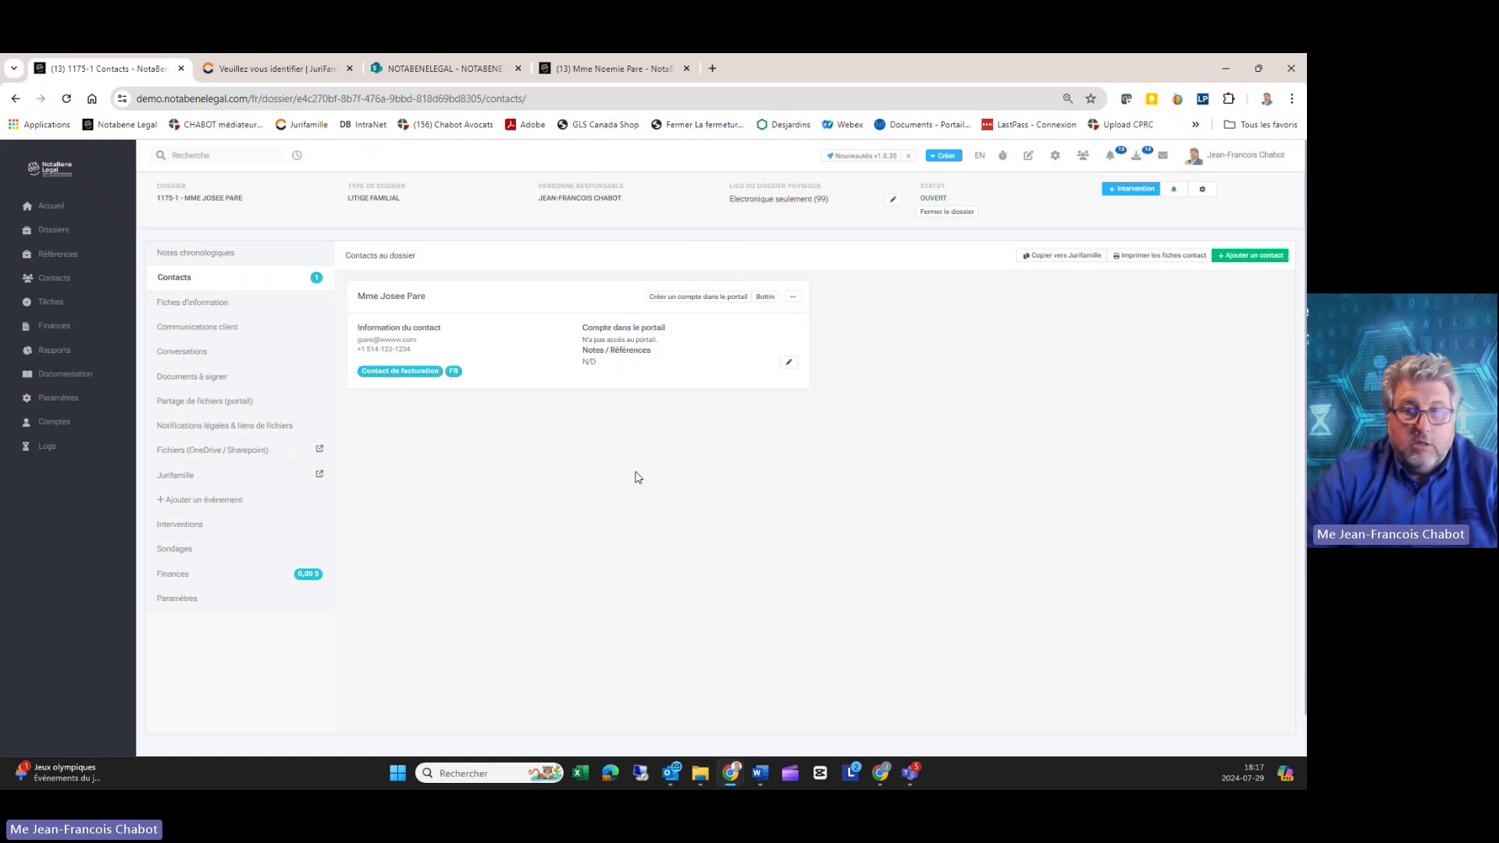
Step: Review the 'RETOUR D'APPEL DOCUMENTER!' chronological note, then select the dossier 1175-1 title in the header
click(172, 253)
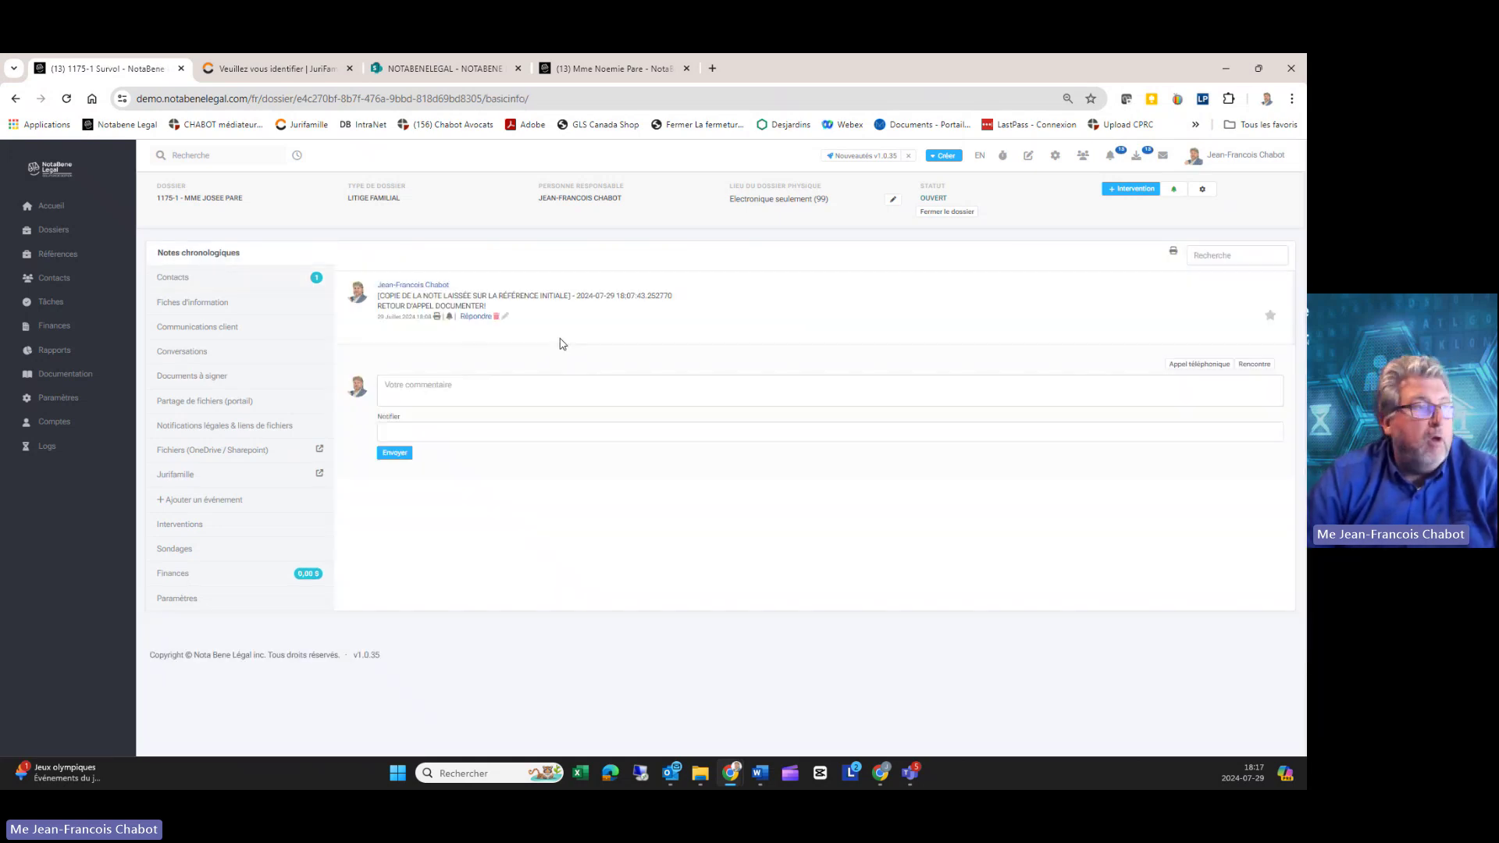
drag(374, 282, 585, 330)
click(586, 328)
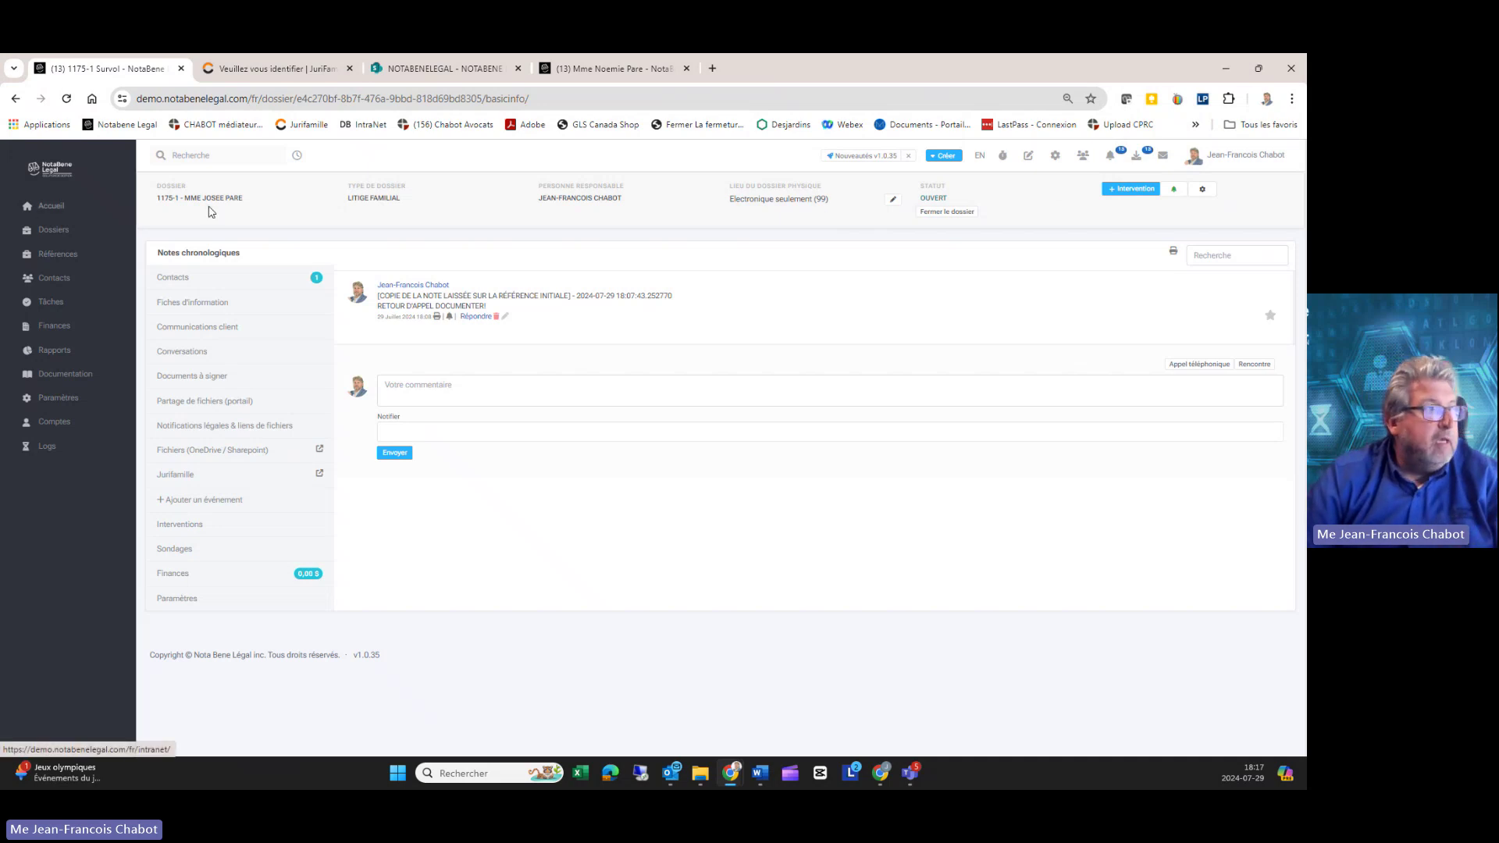
drag(254, 202, 156, 200)
key(ctrl+c)
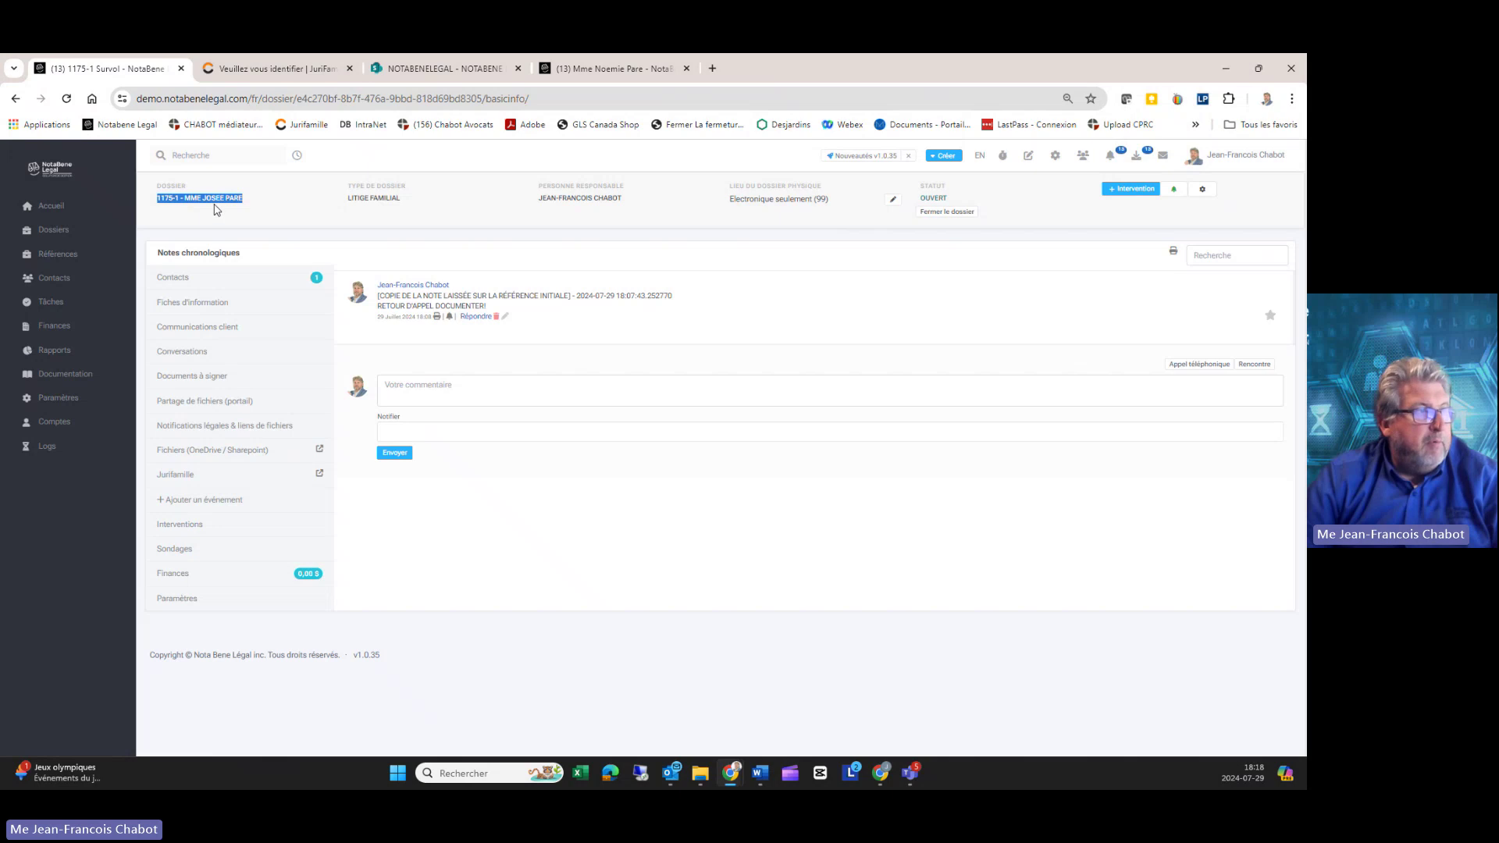
Step: Create a new SharePoint folder named with the pasted dossier 1175-1 name
click(210, 451)
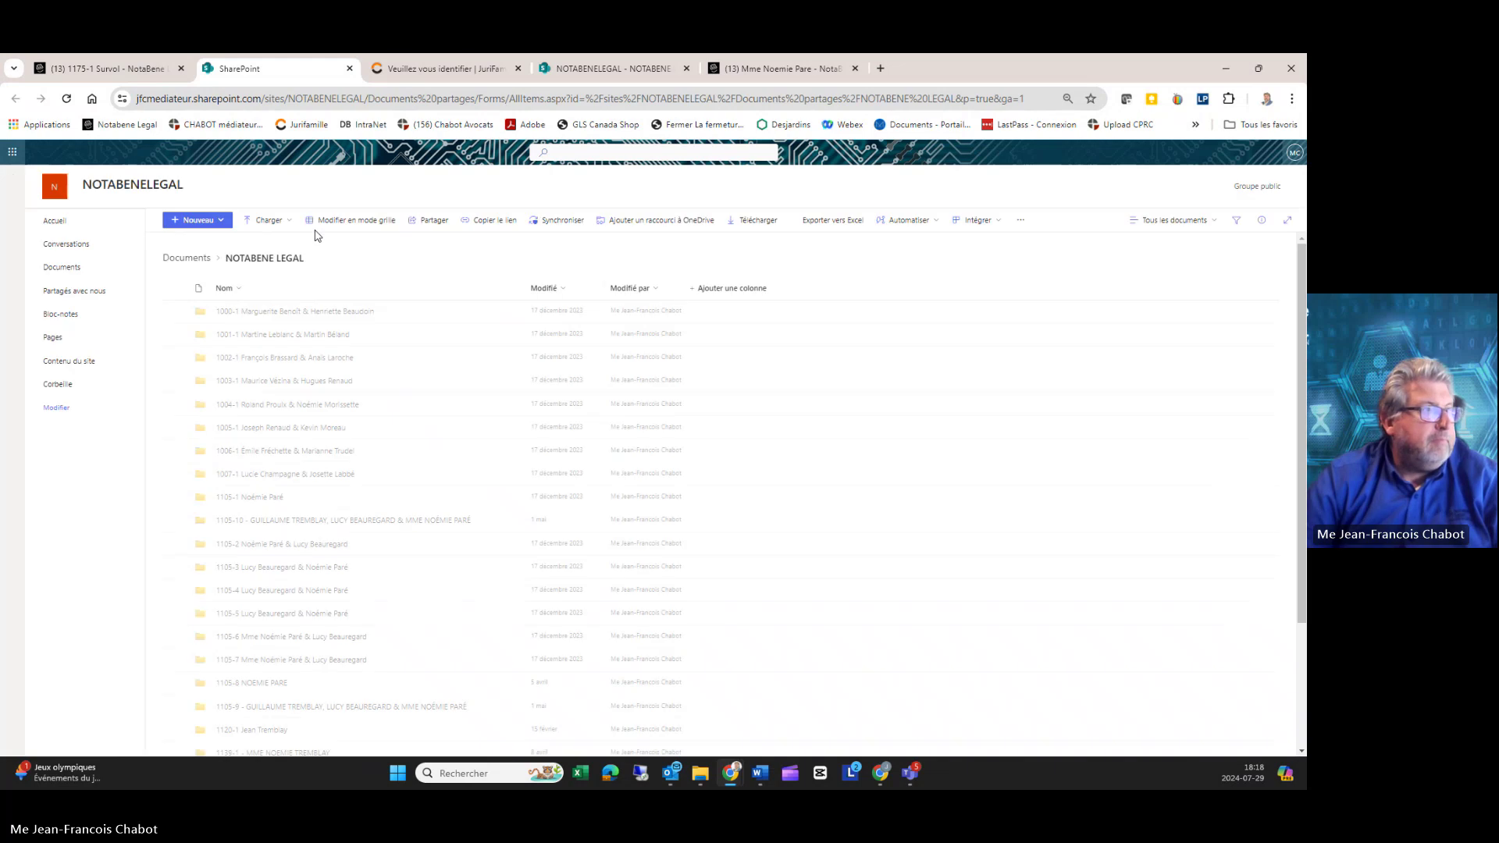
click(202, 221)
click(210, 242)
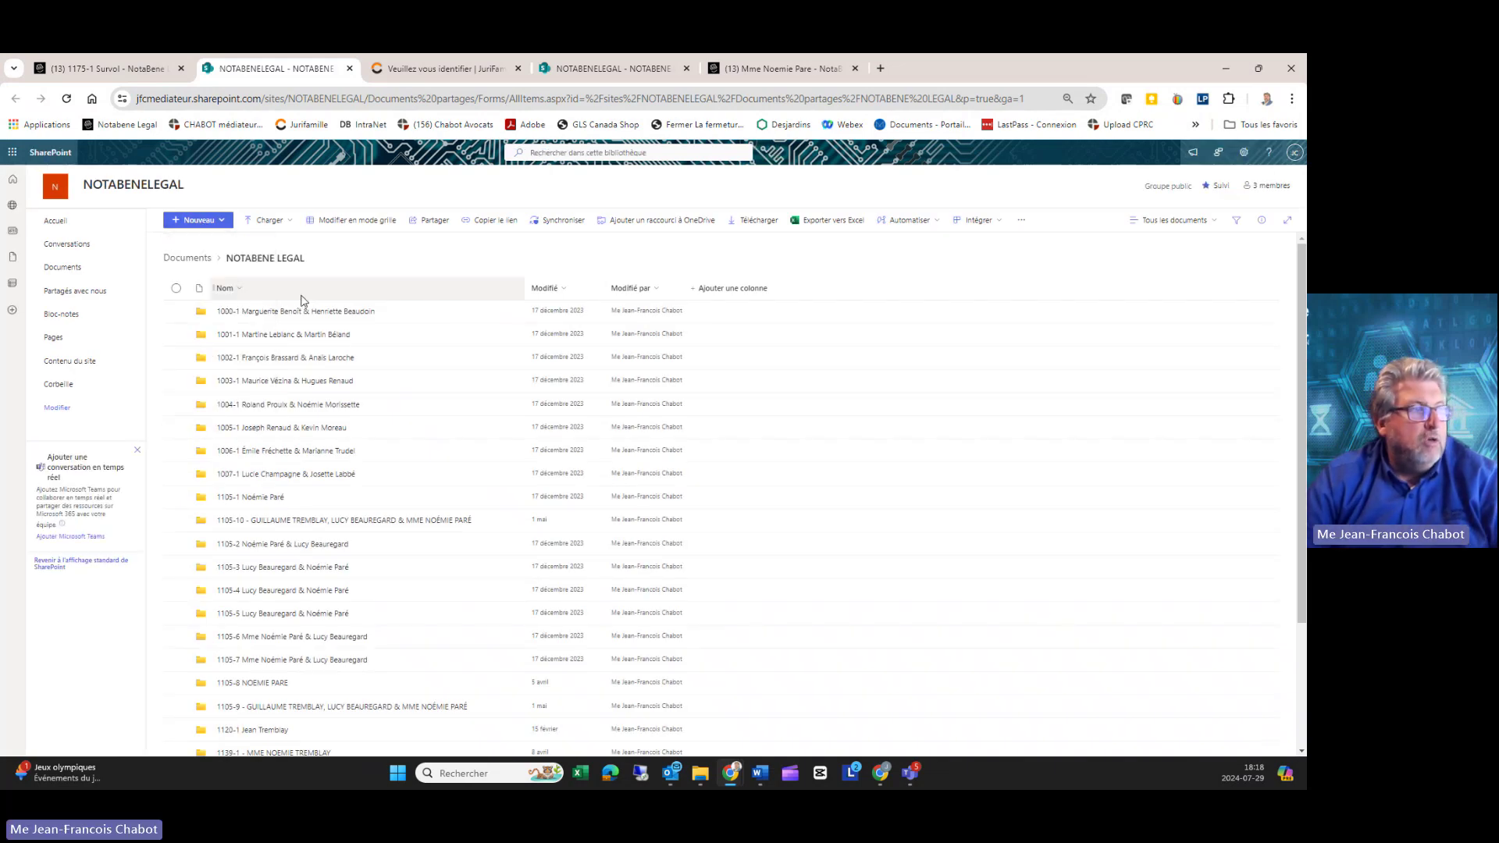
key(ctrl+v)
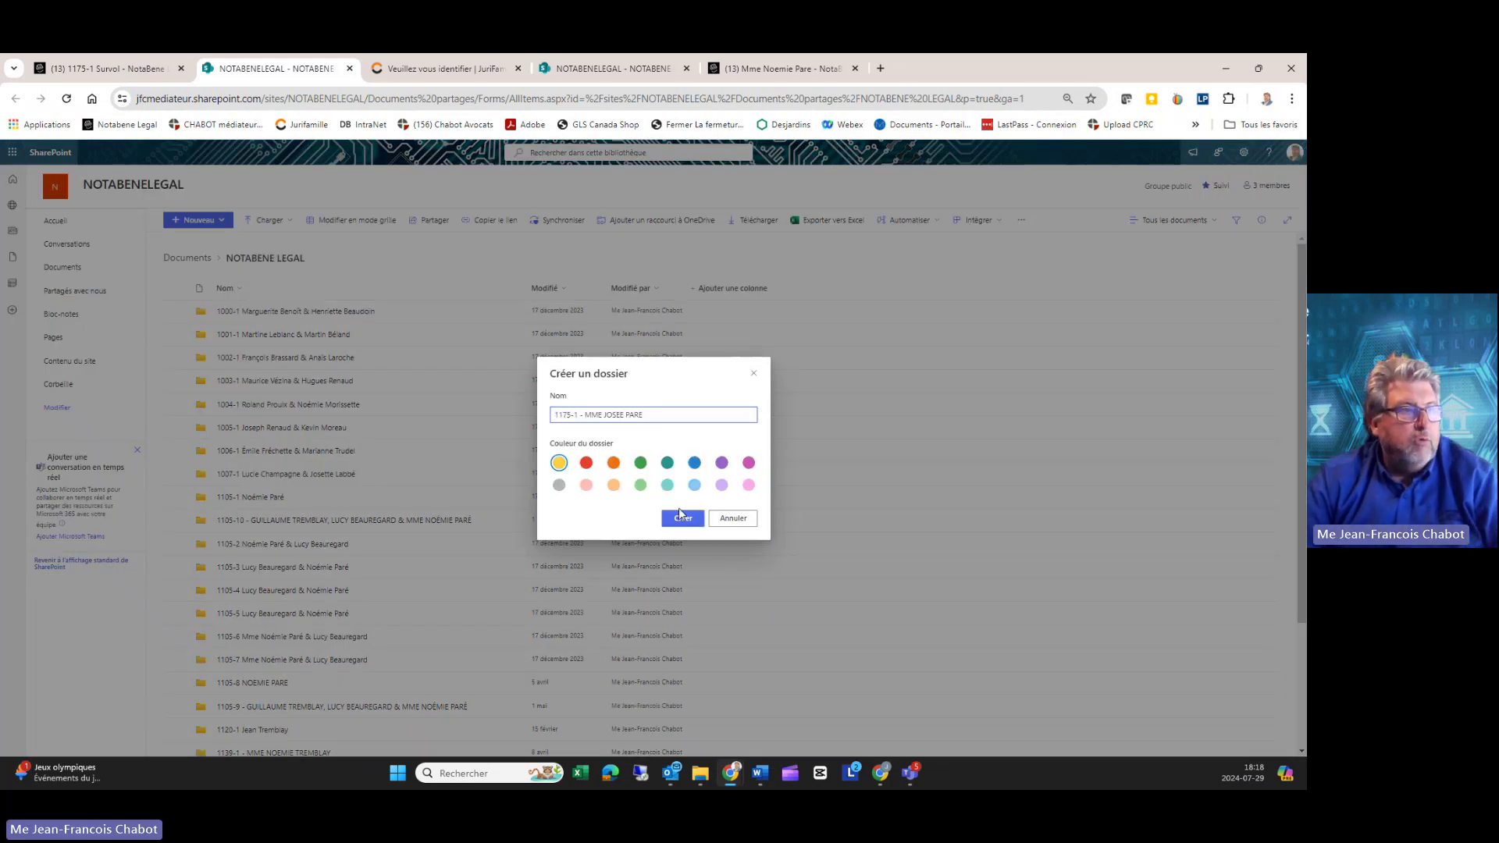
click(683, 519)
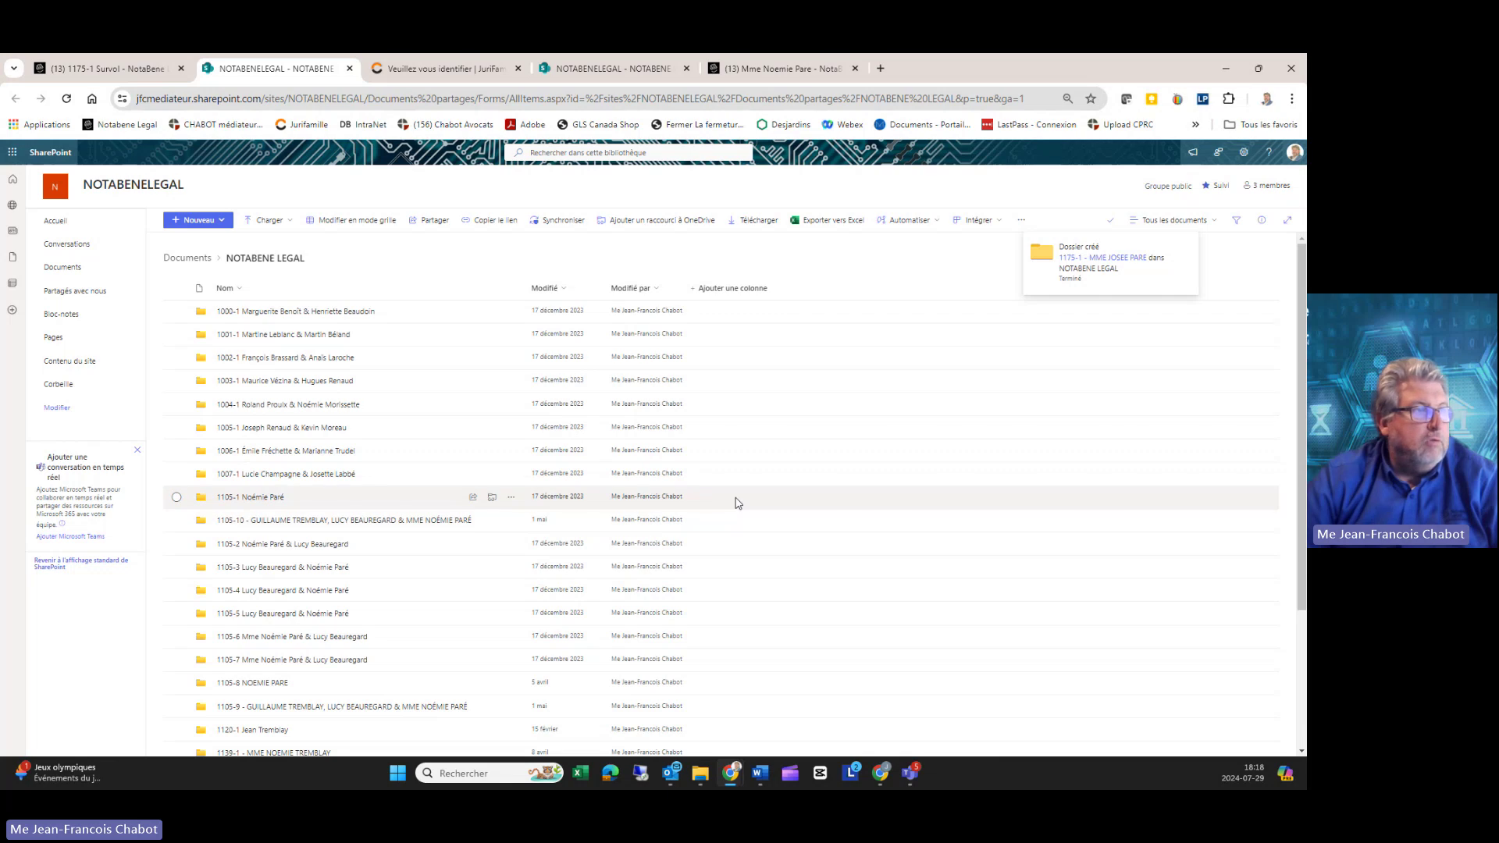
Step: Copy the link to the new 1175-1 folder and return to NotaBene Légal
scroll(554, 527, down, 3)
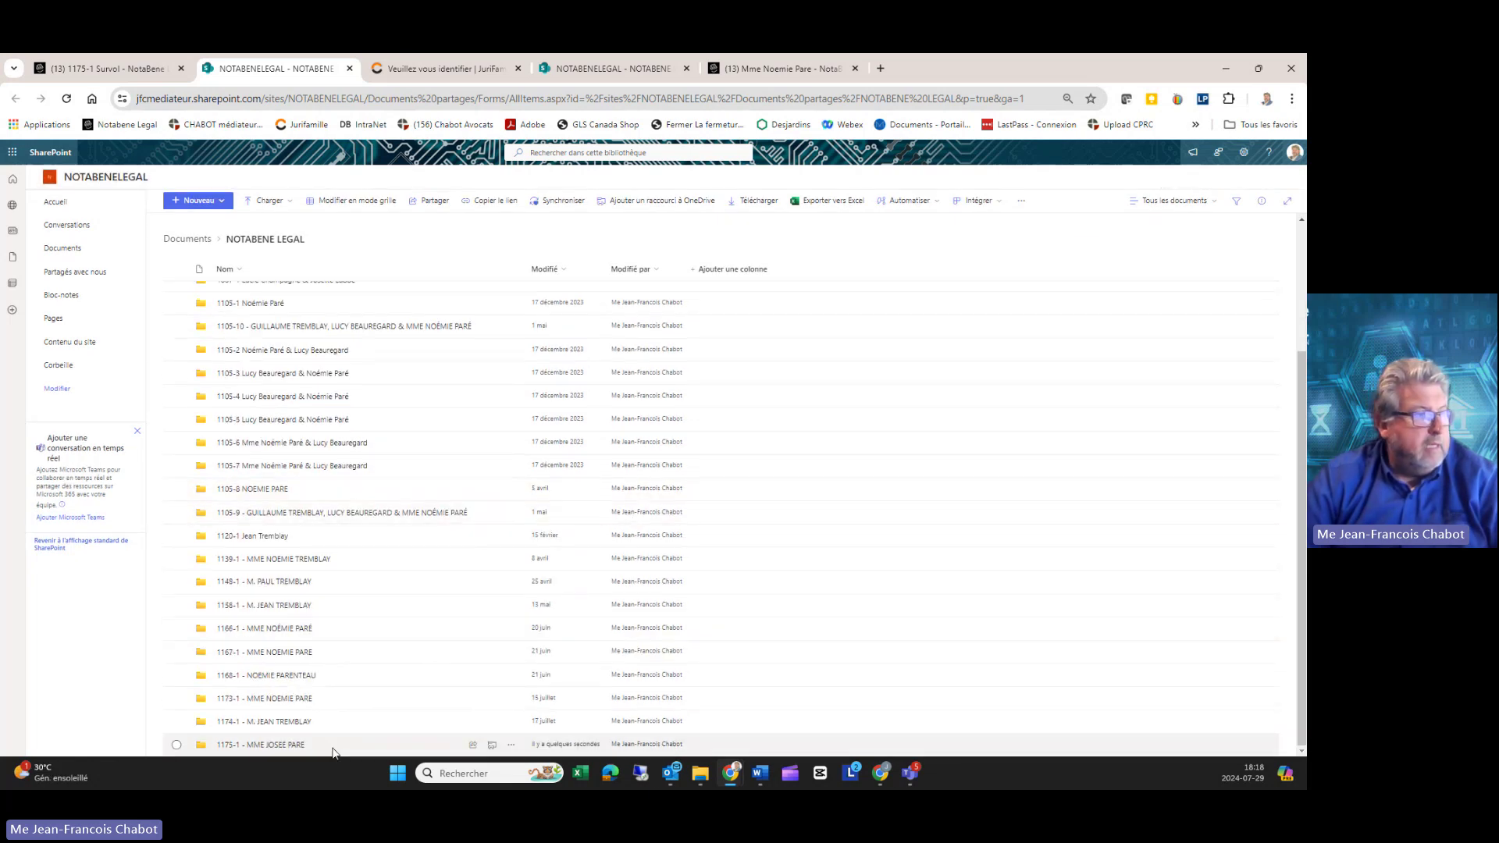
click(511, 745)
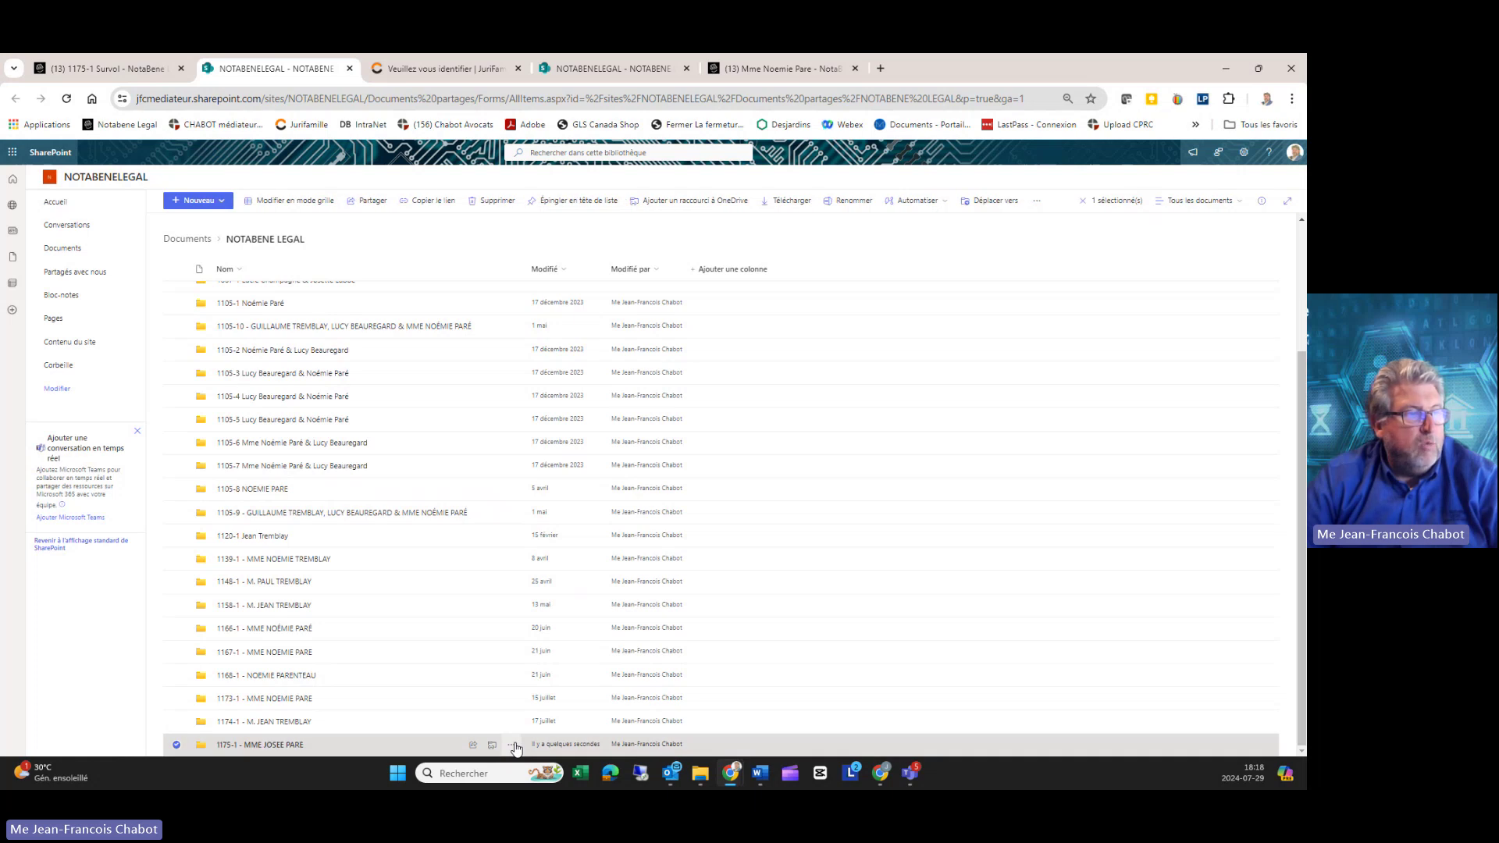
click(553, 475)
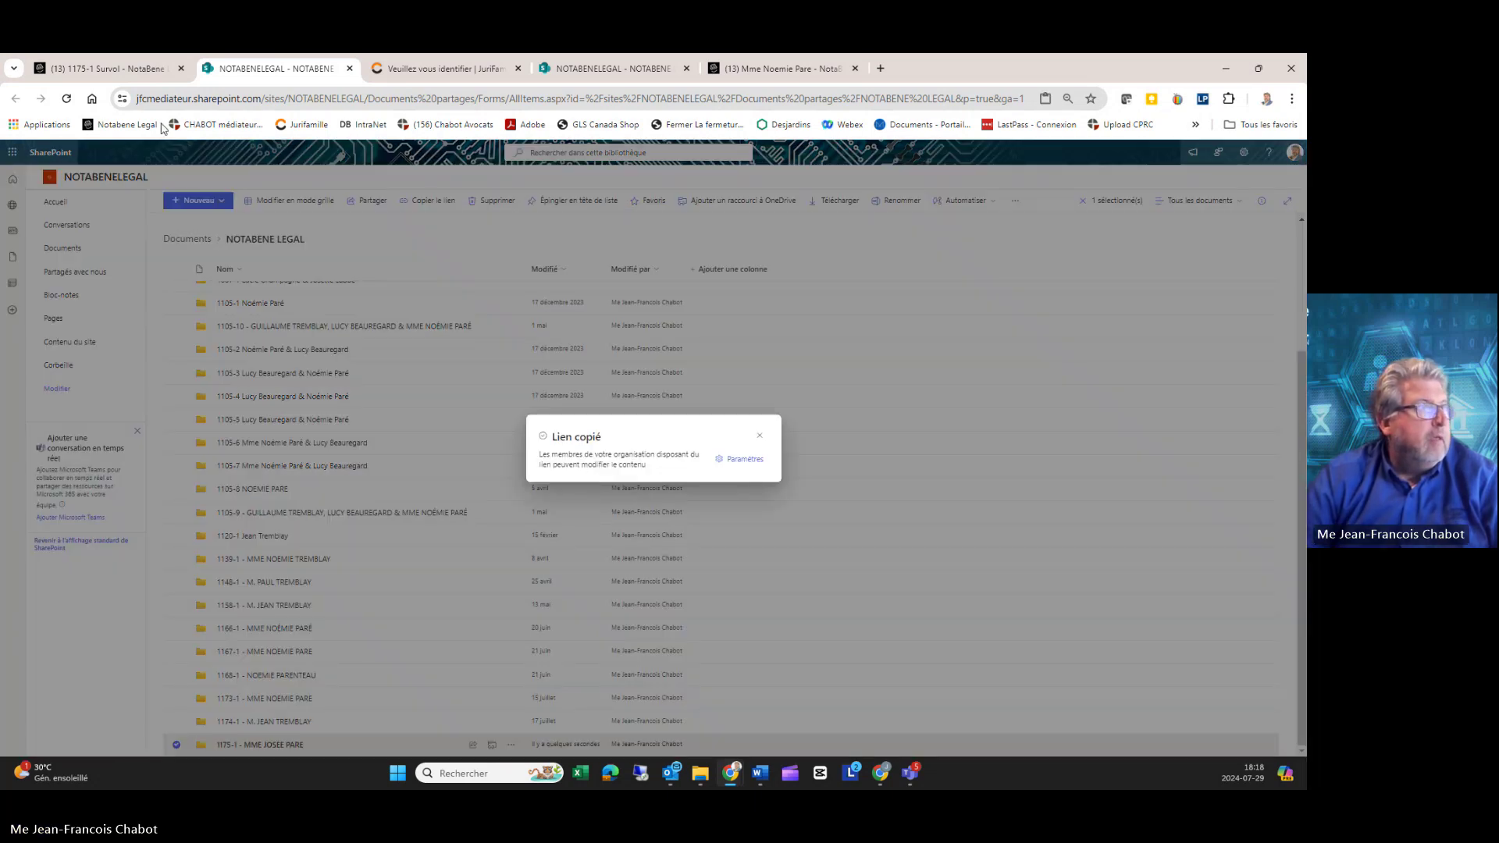
click(145, 71)
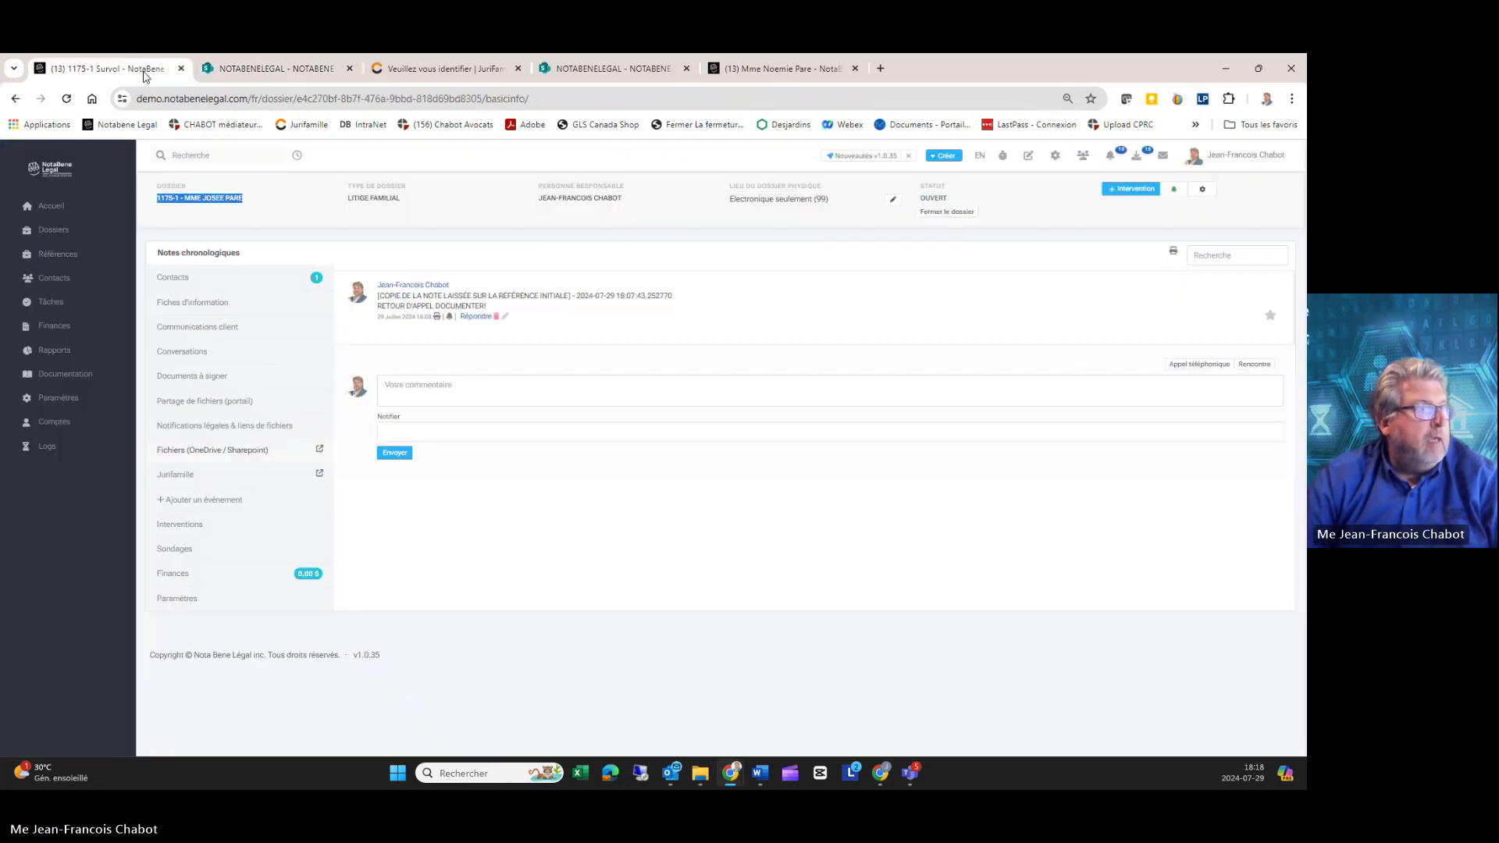
Step: Paste the SharePoint folder URL into Lien vers fichiers du dossier in Paramètres and save it
click(187, 598)
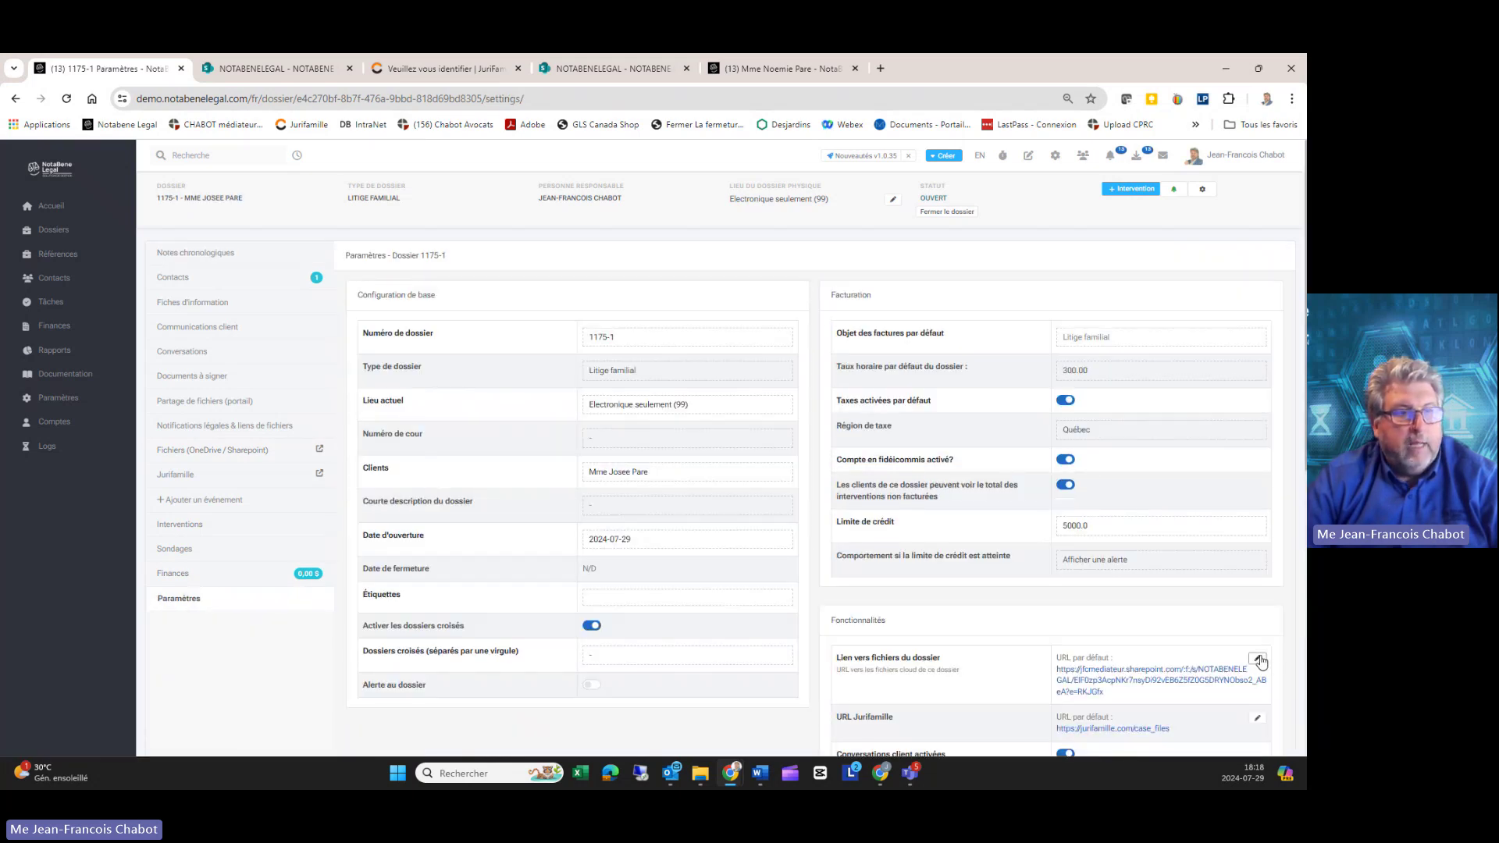
click(1257, 659)
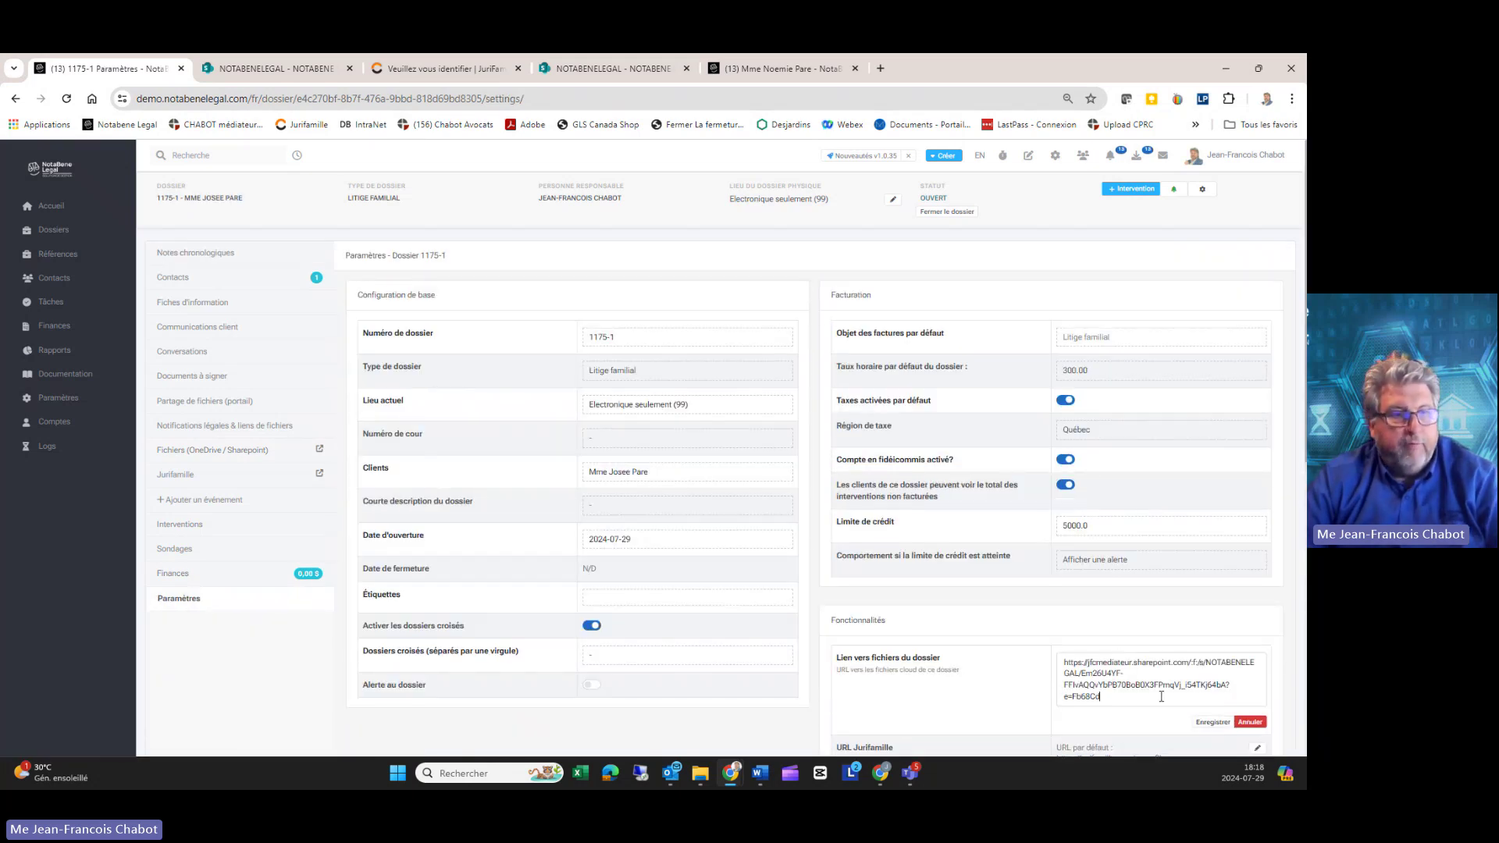
click(1213, 713)
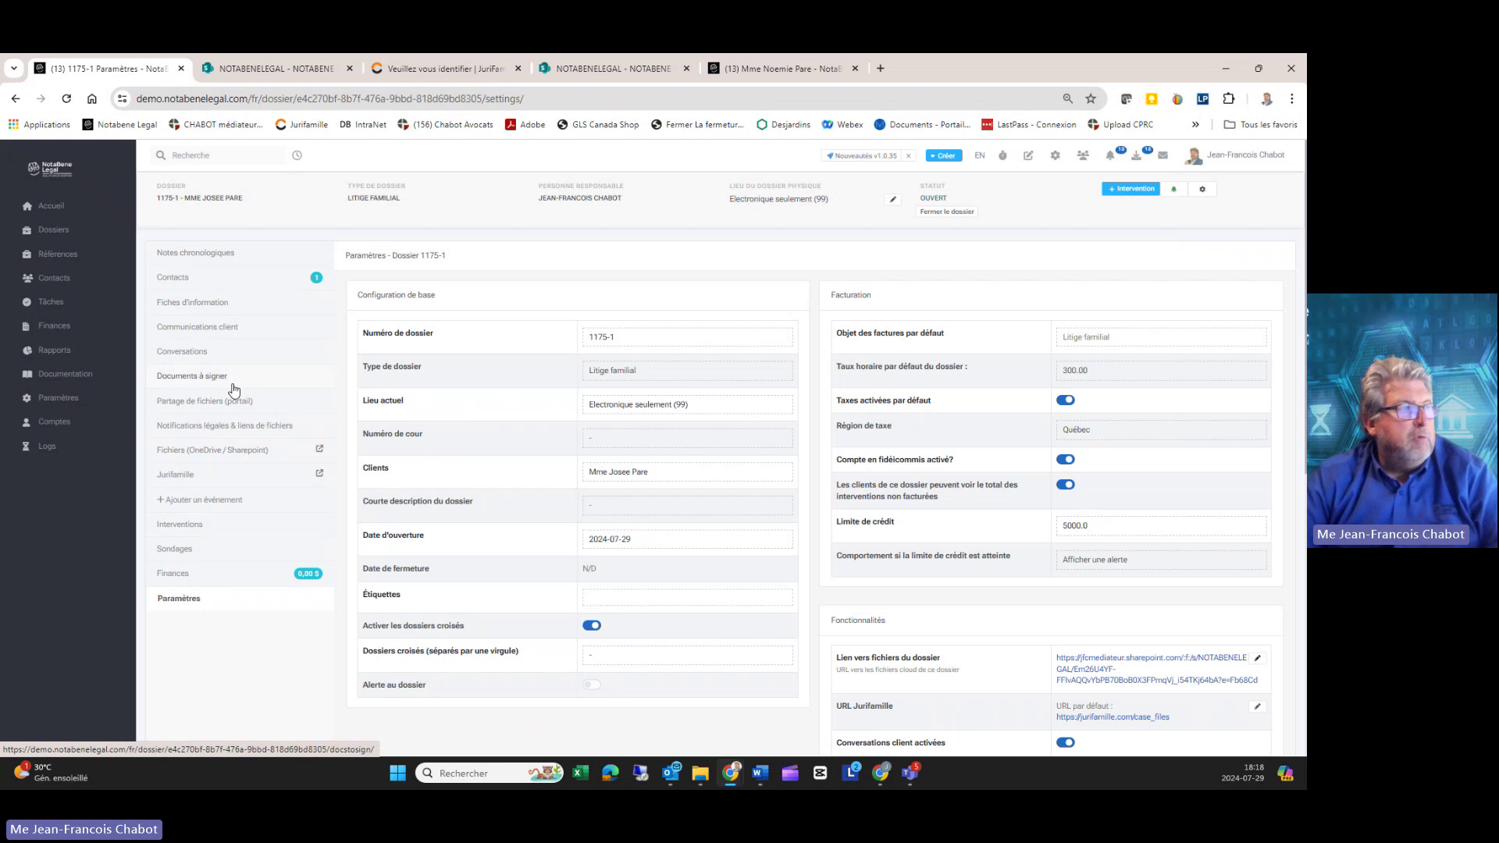
click(192, 447)
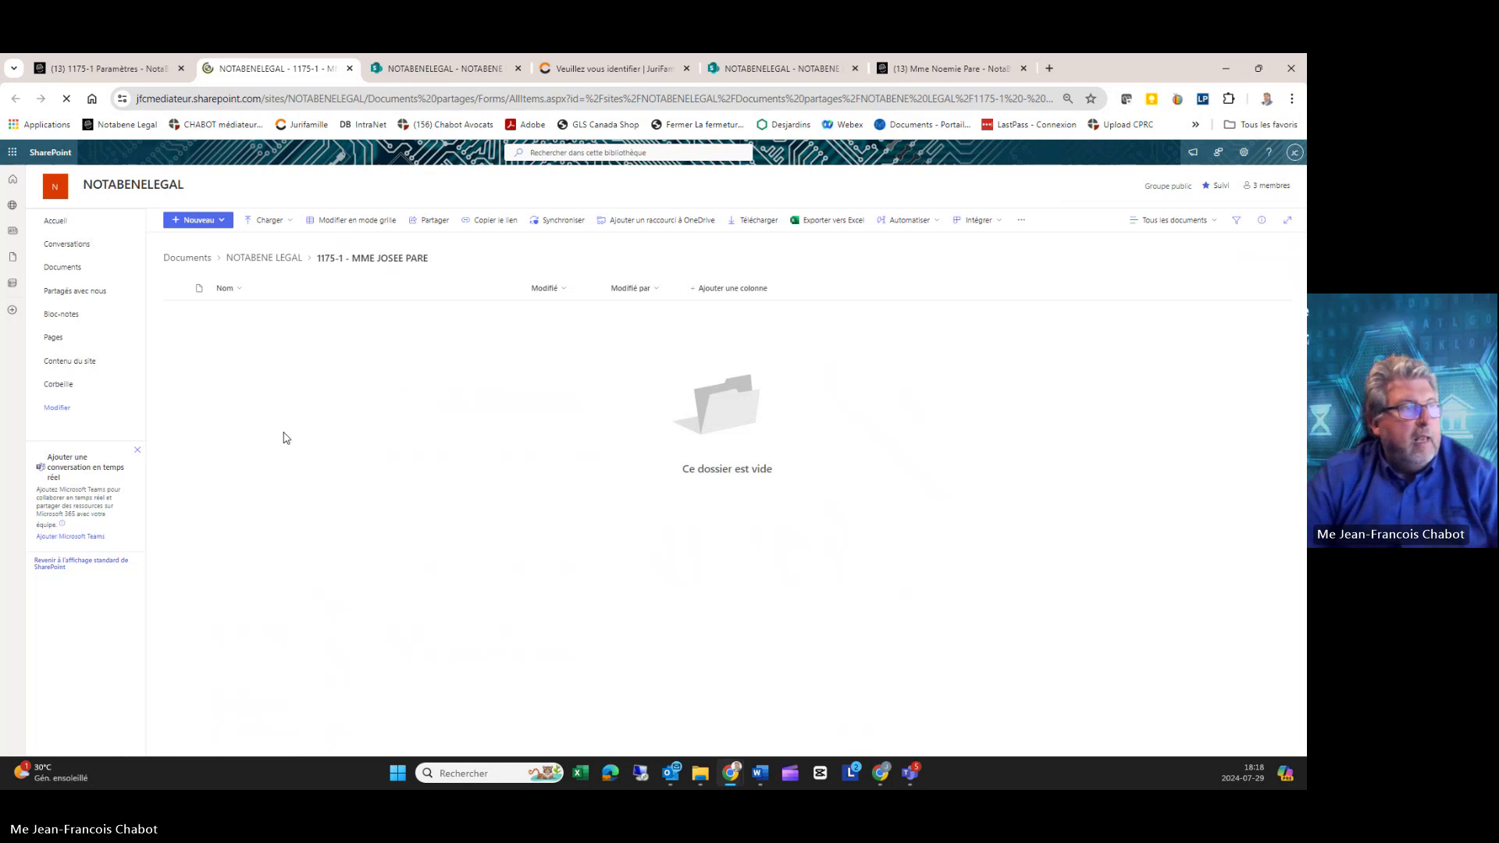
Step: Confirm the breadcrumb shows the new, empty 1175-1 folder
drag(316, 263, 439, 266)
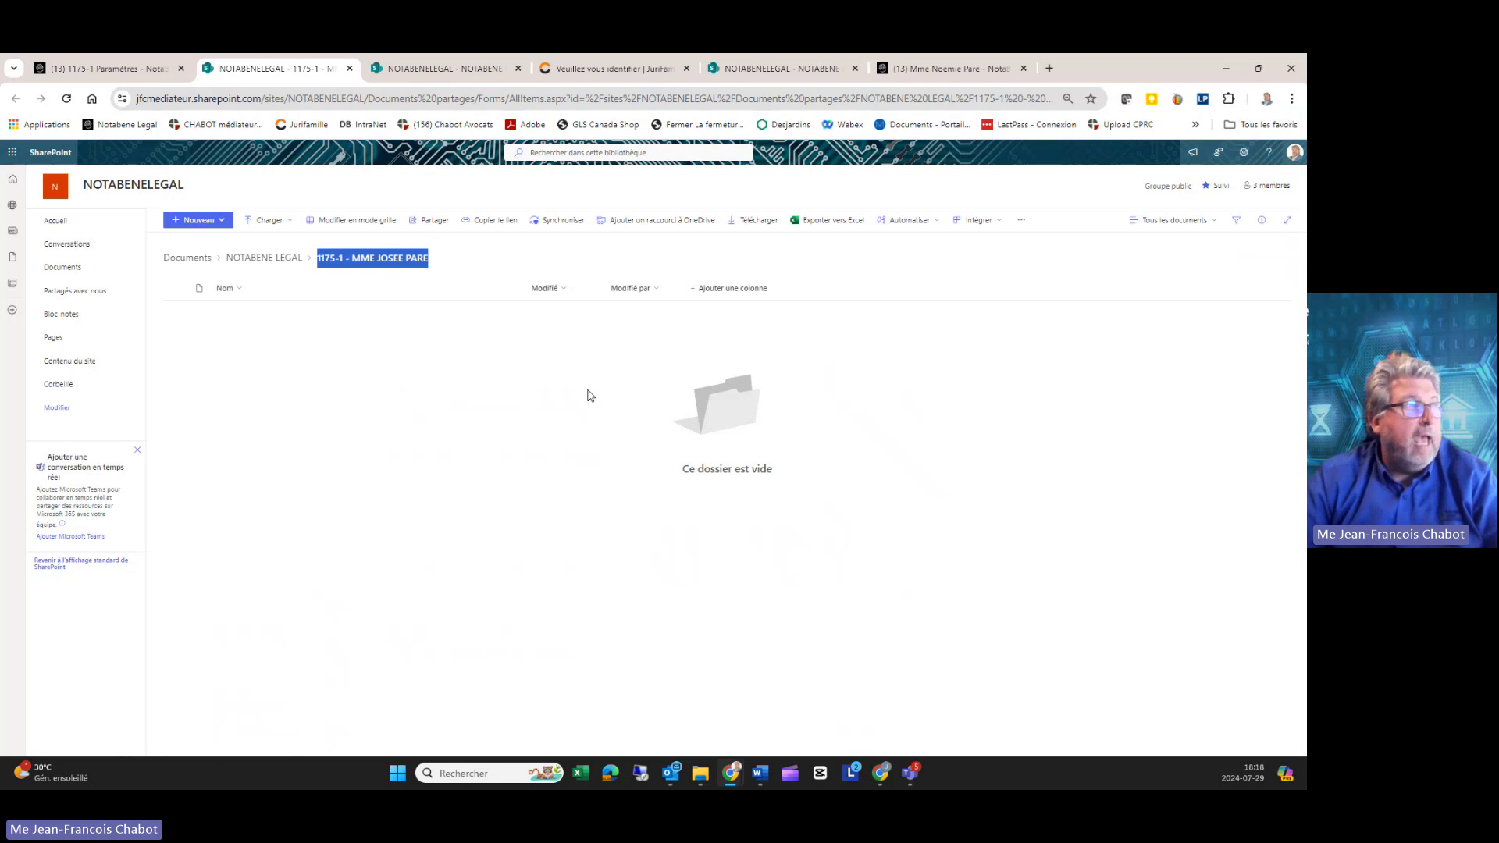
Step: Close the SharePoint and Jurifamille tabs and go to dossier 1175-1's Contacts
click(349, 68)
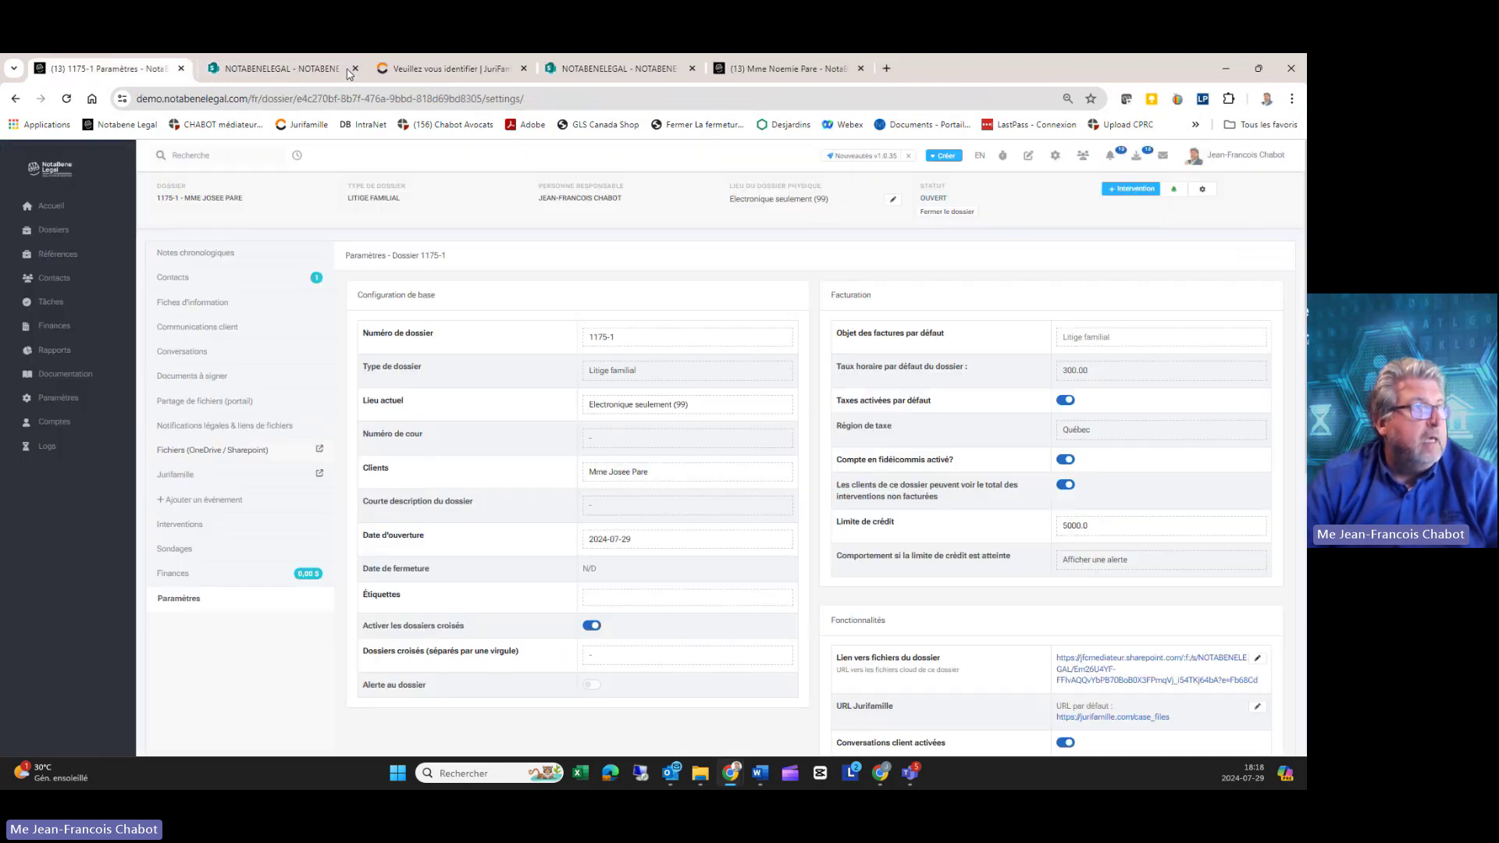
click(349, 68)
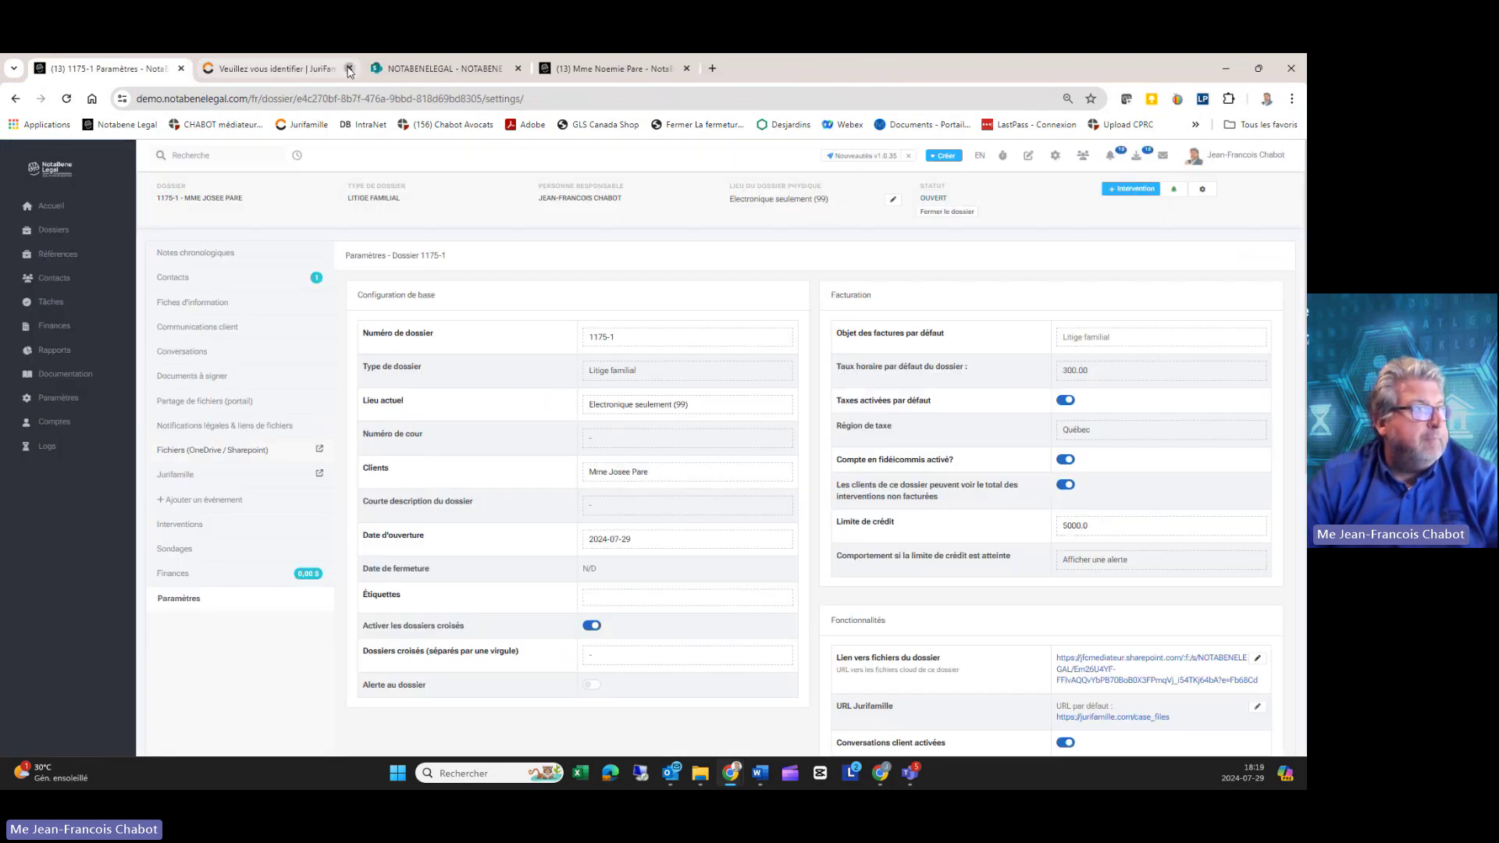
click(349, 69)
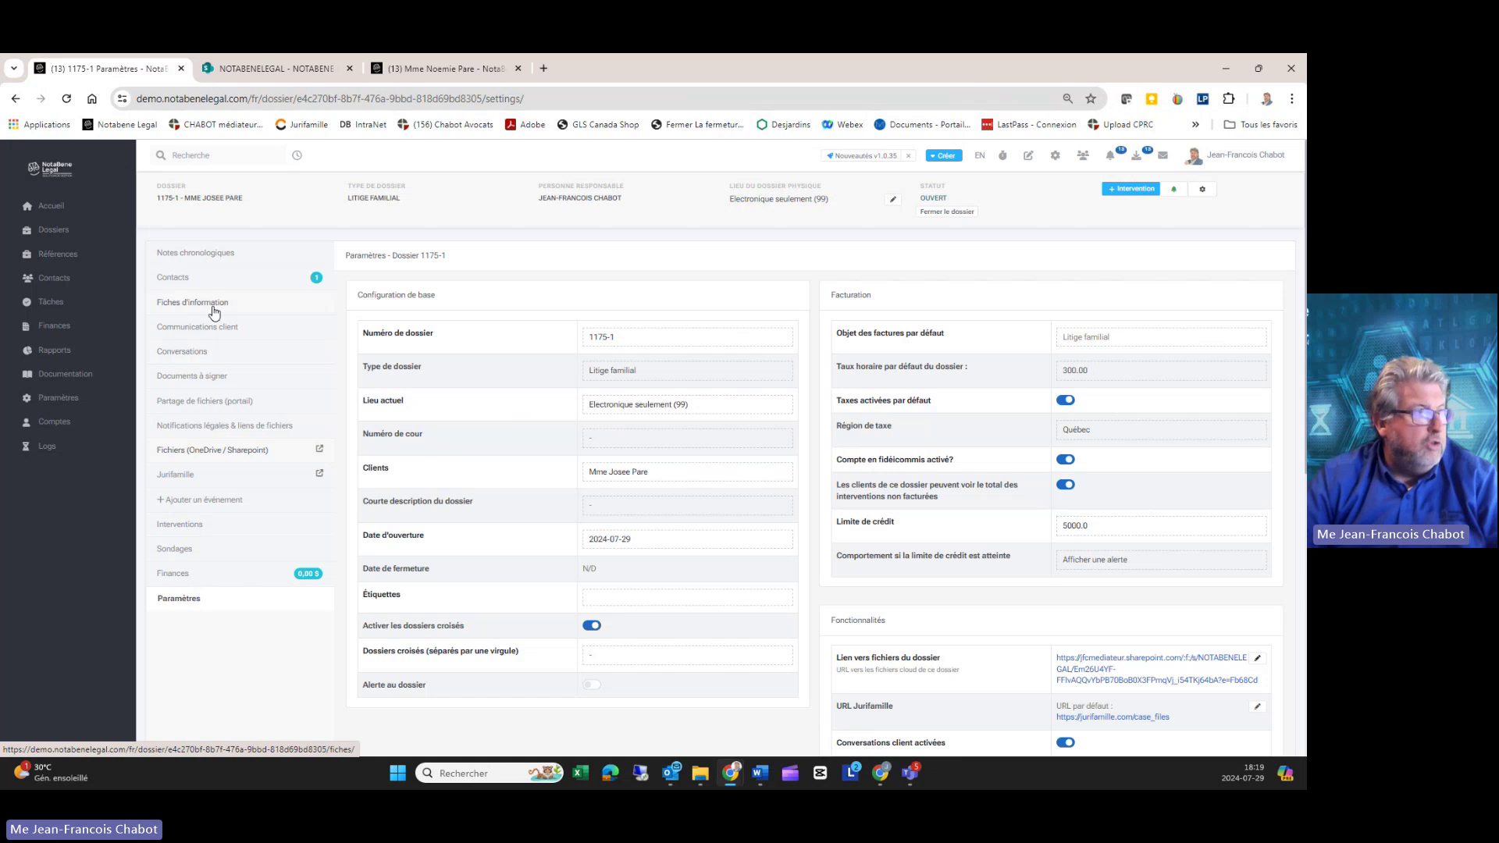
click(176, 252)
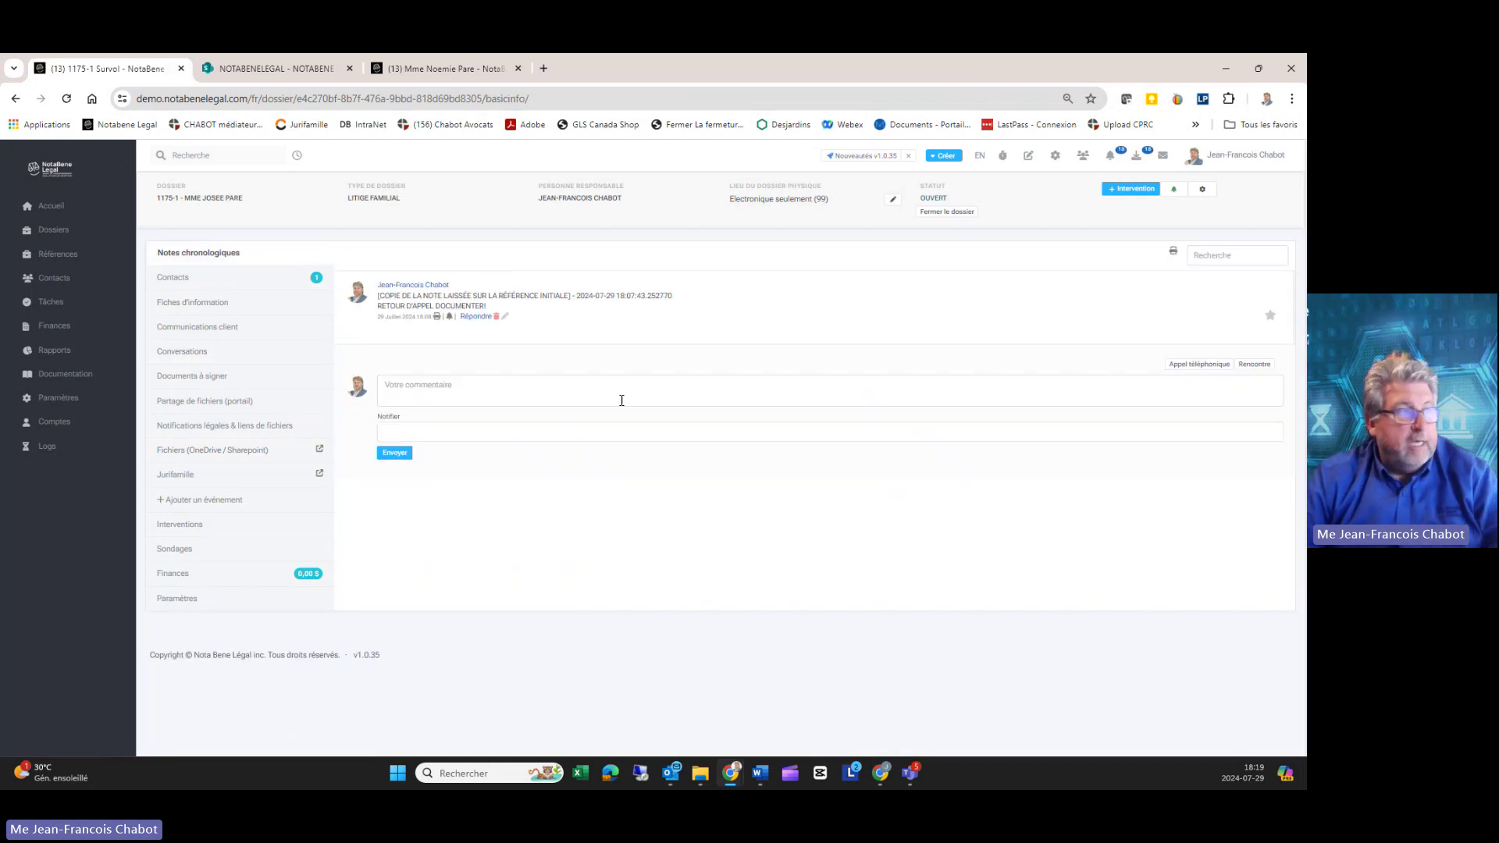
click(174, 277)
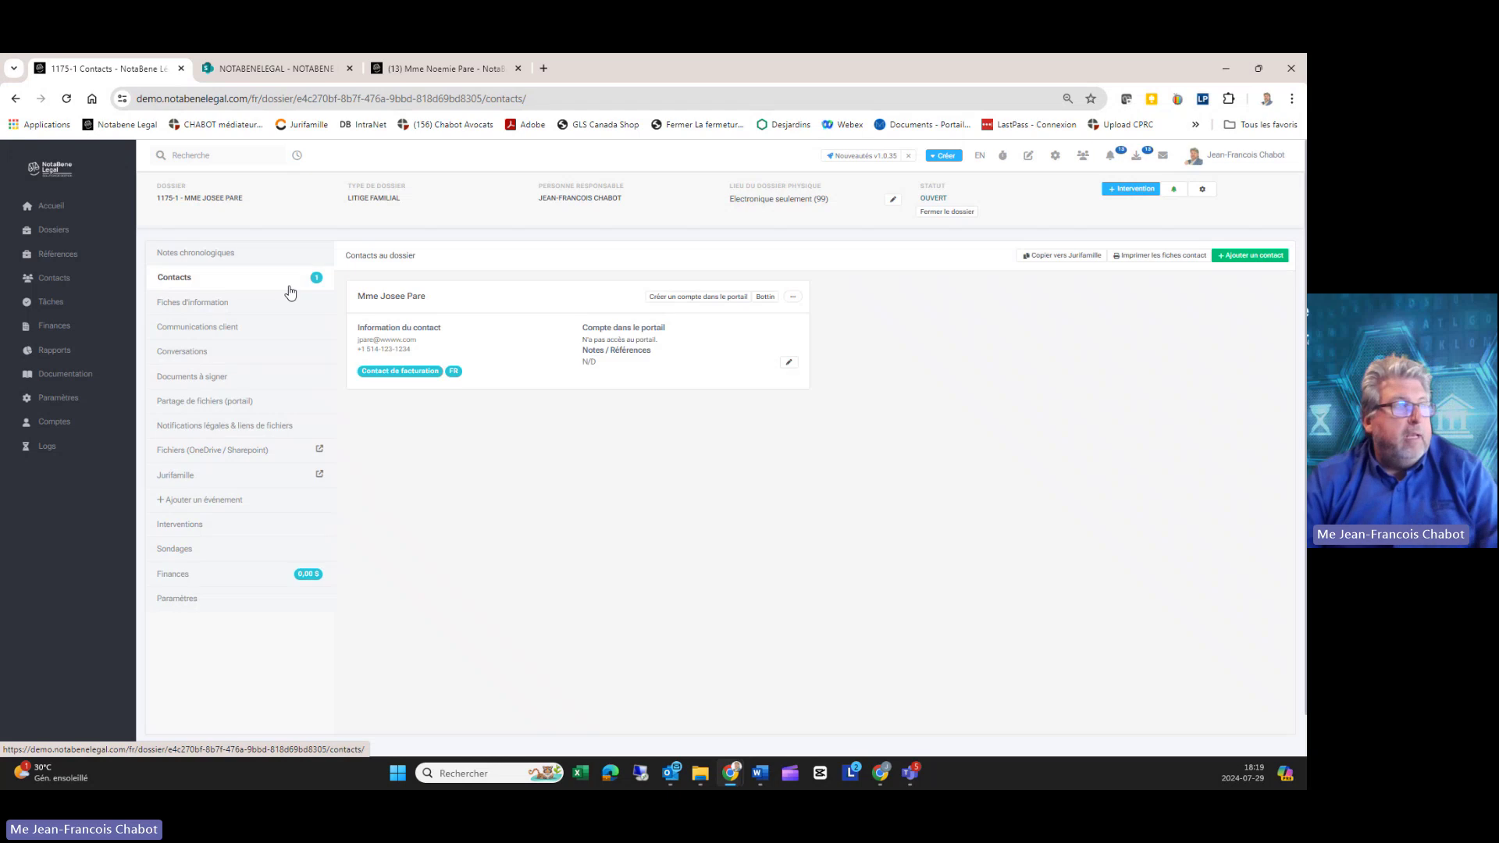
Step: Search existing contacts by name and add the referral's second person to dossier 1175-1
click(1249, 257)
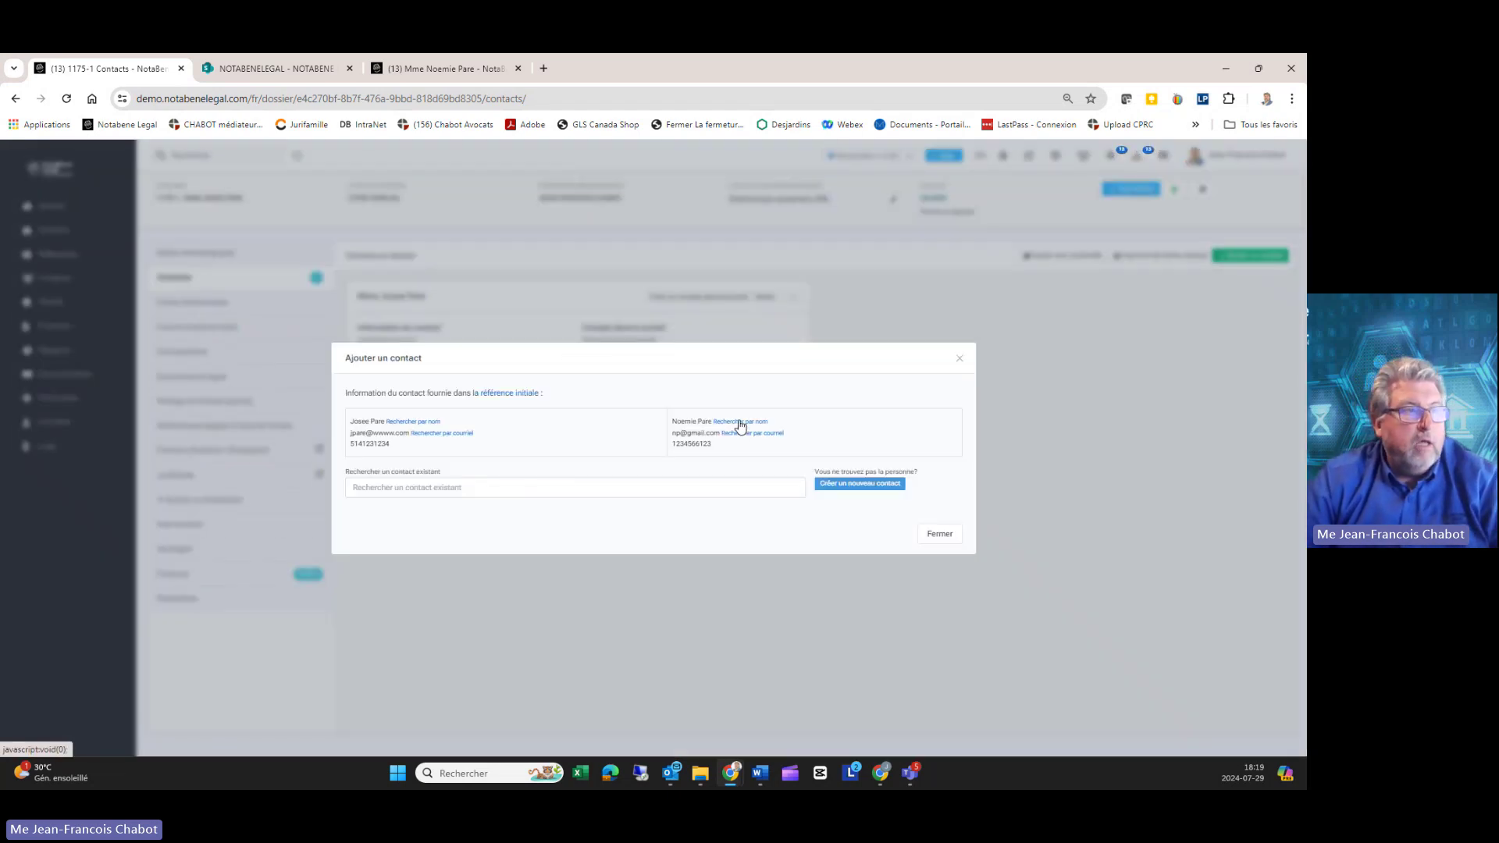
click(730, 424)
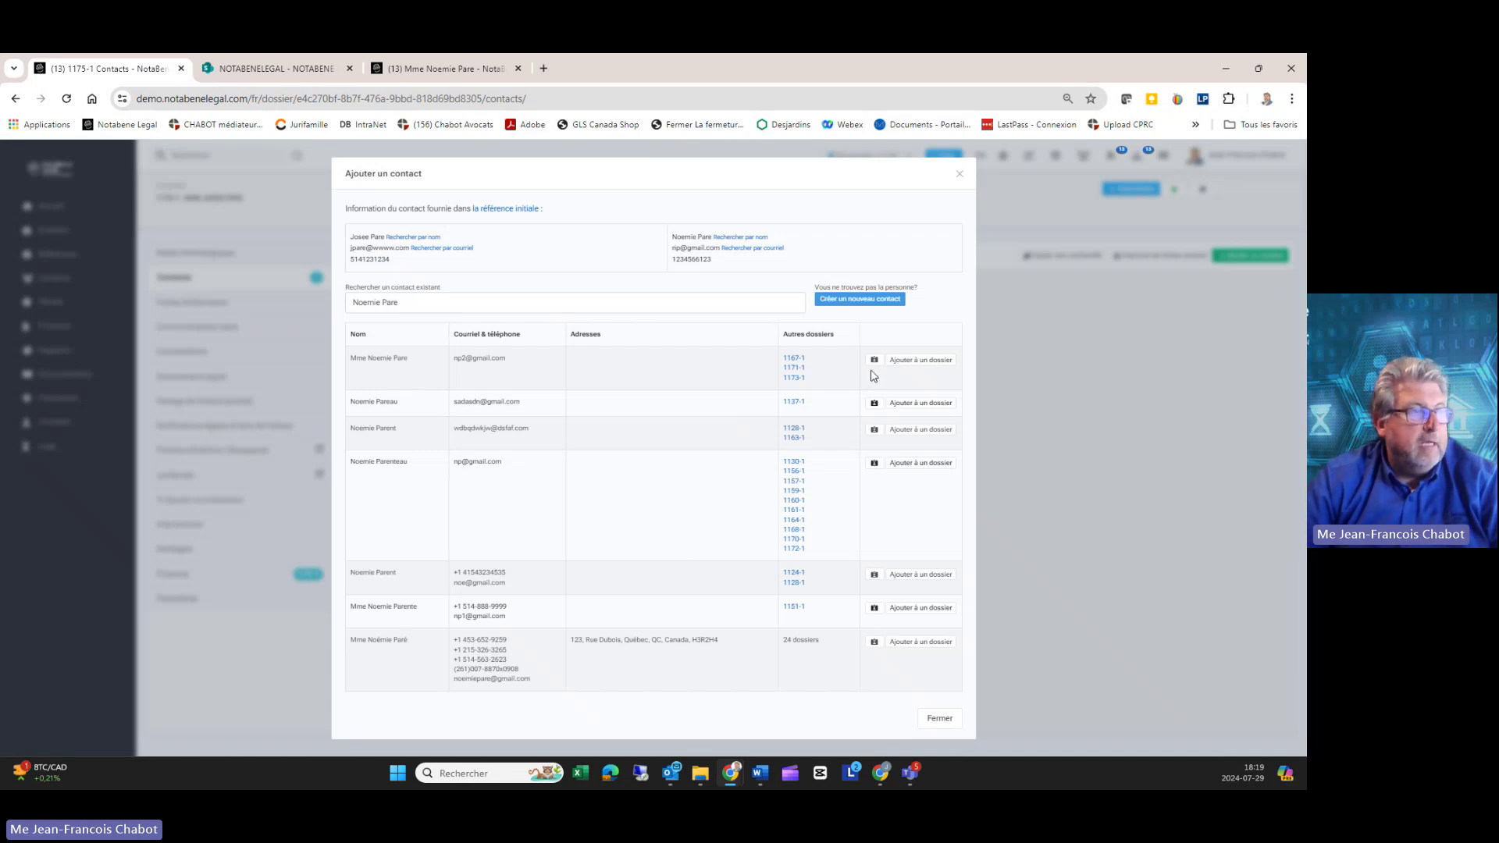
click(921, 360)
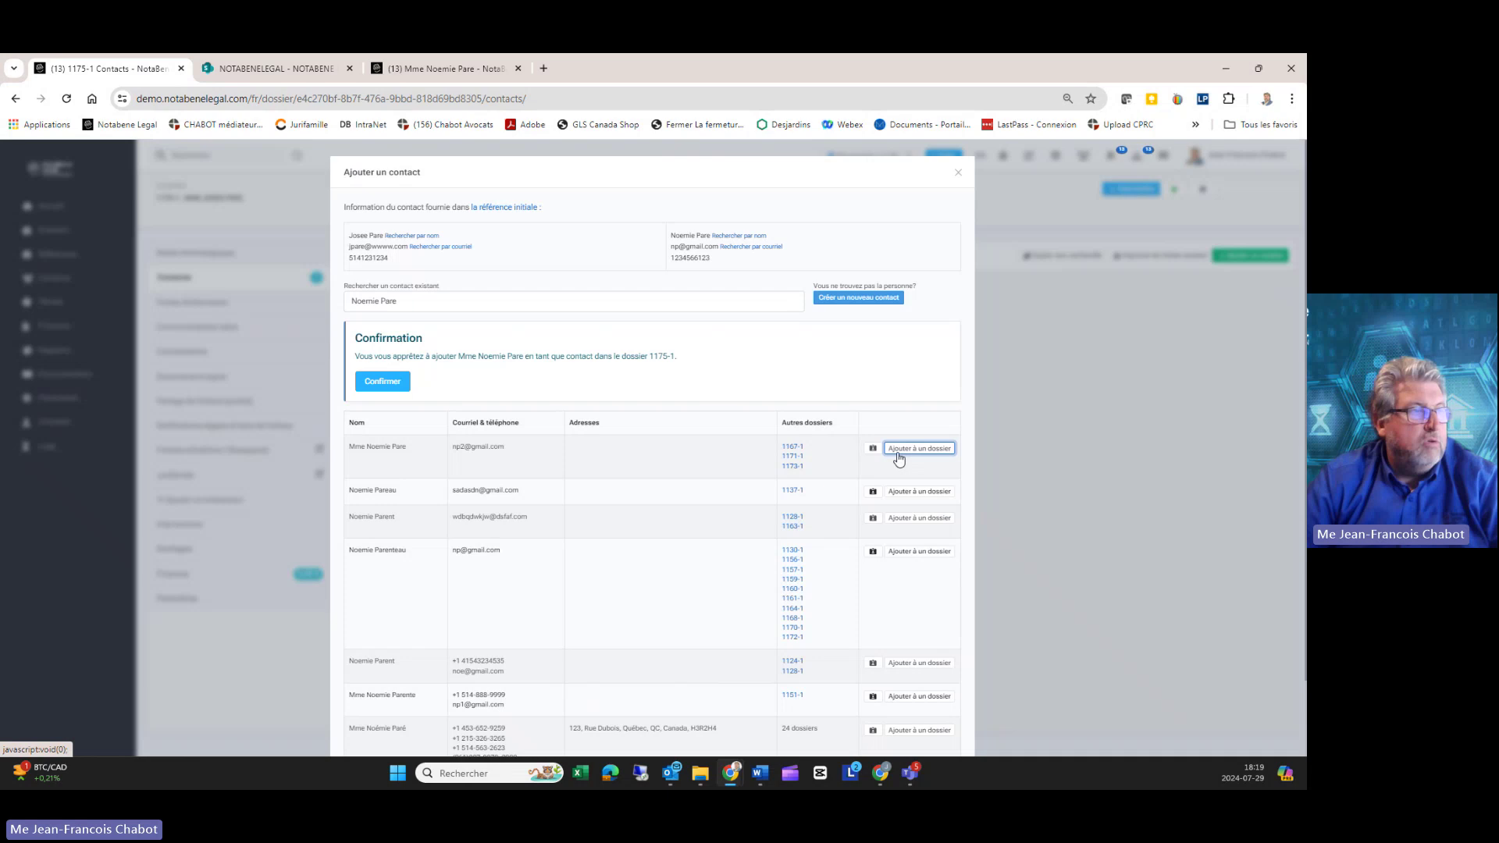
click(381, 380)
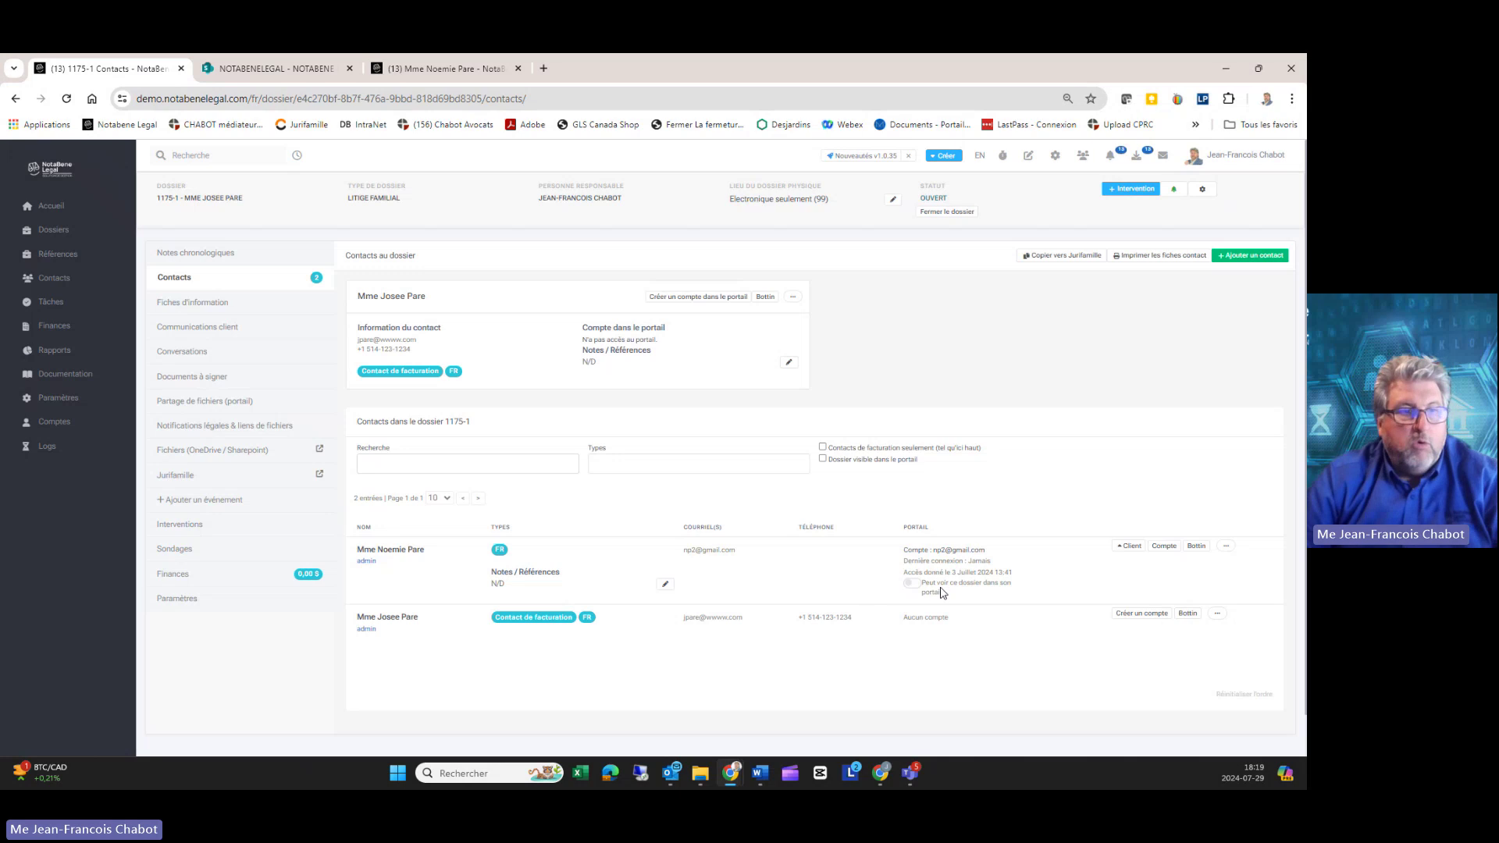
click(1225, 547)
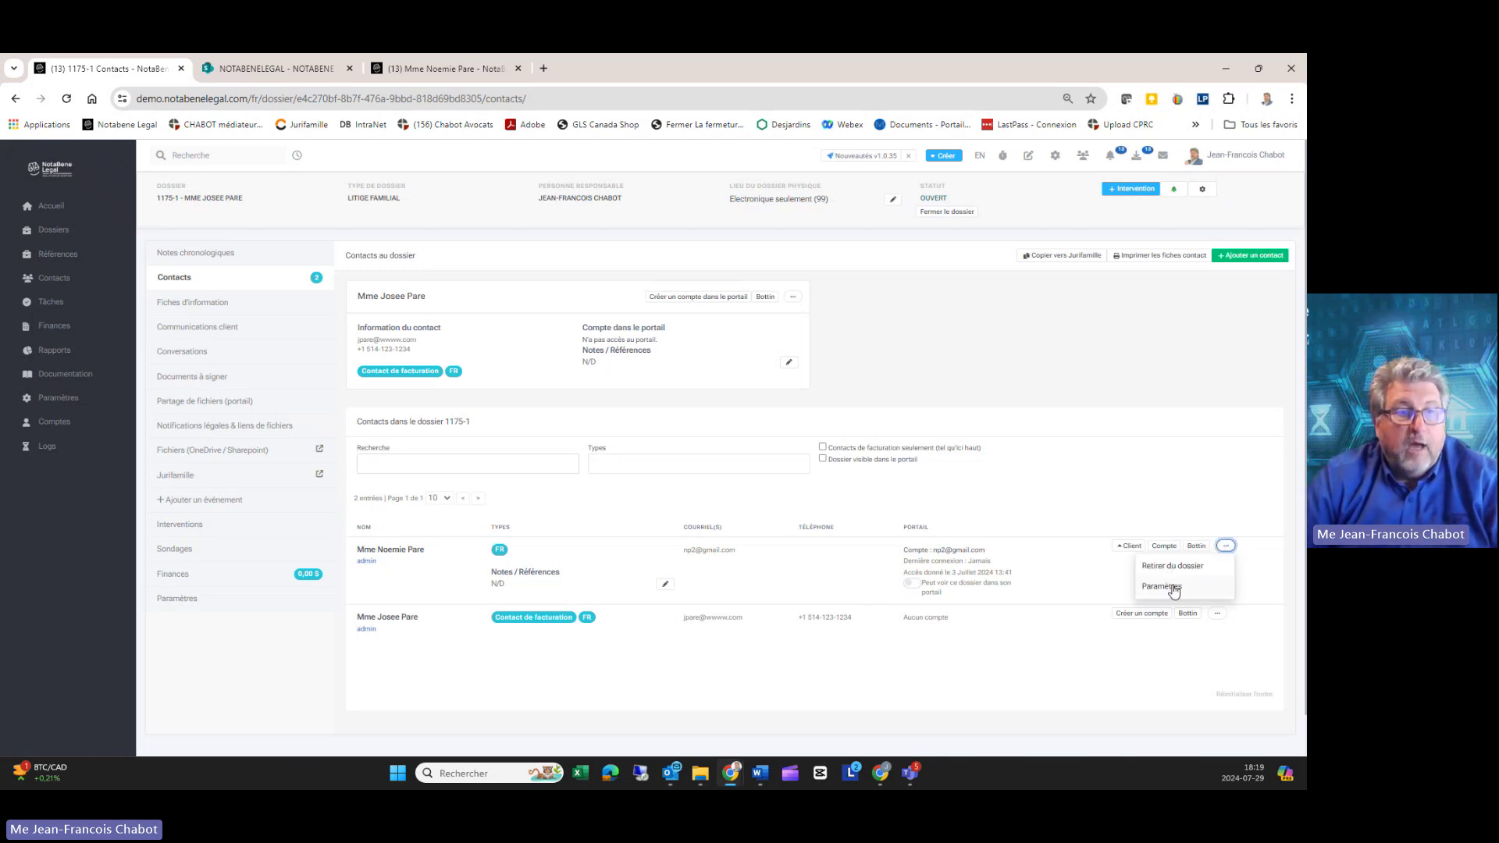
click(1086, 516)
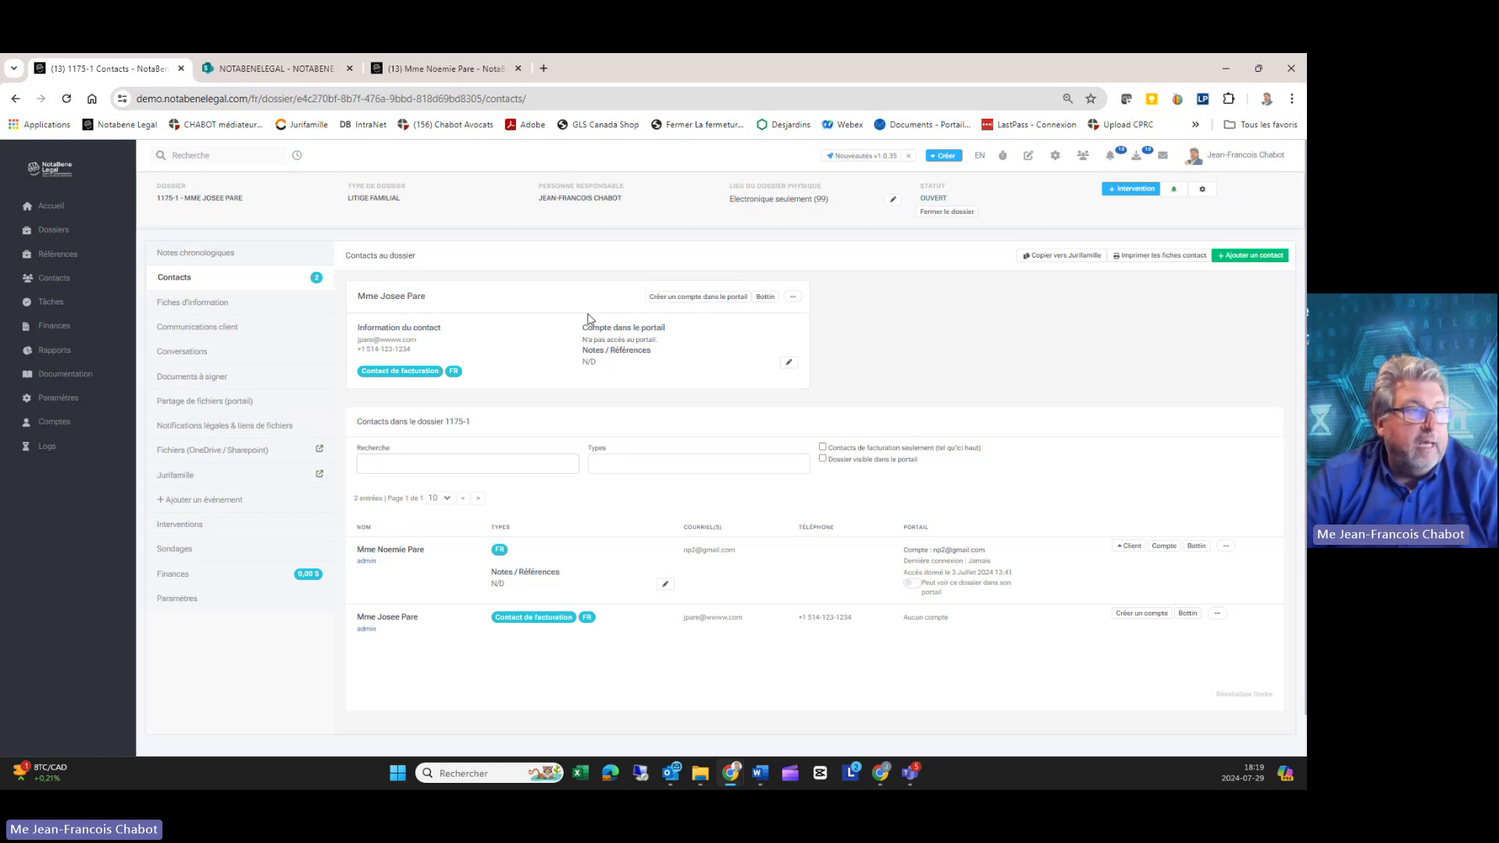
Step: Create a client-portal account for the billing contact, using their suggested e-mail as Courriel
drag(358, 296, 451, 299)
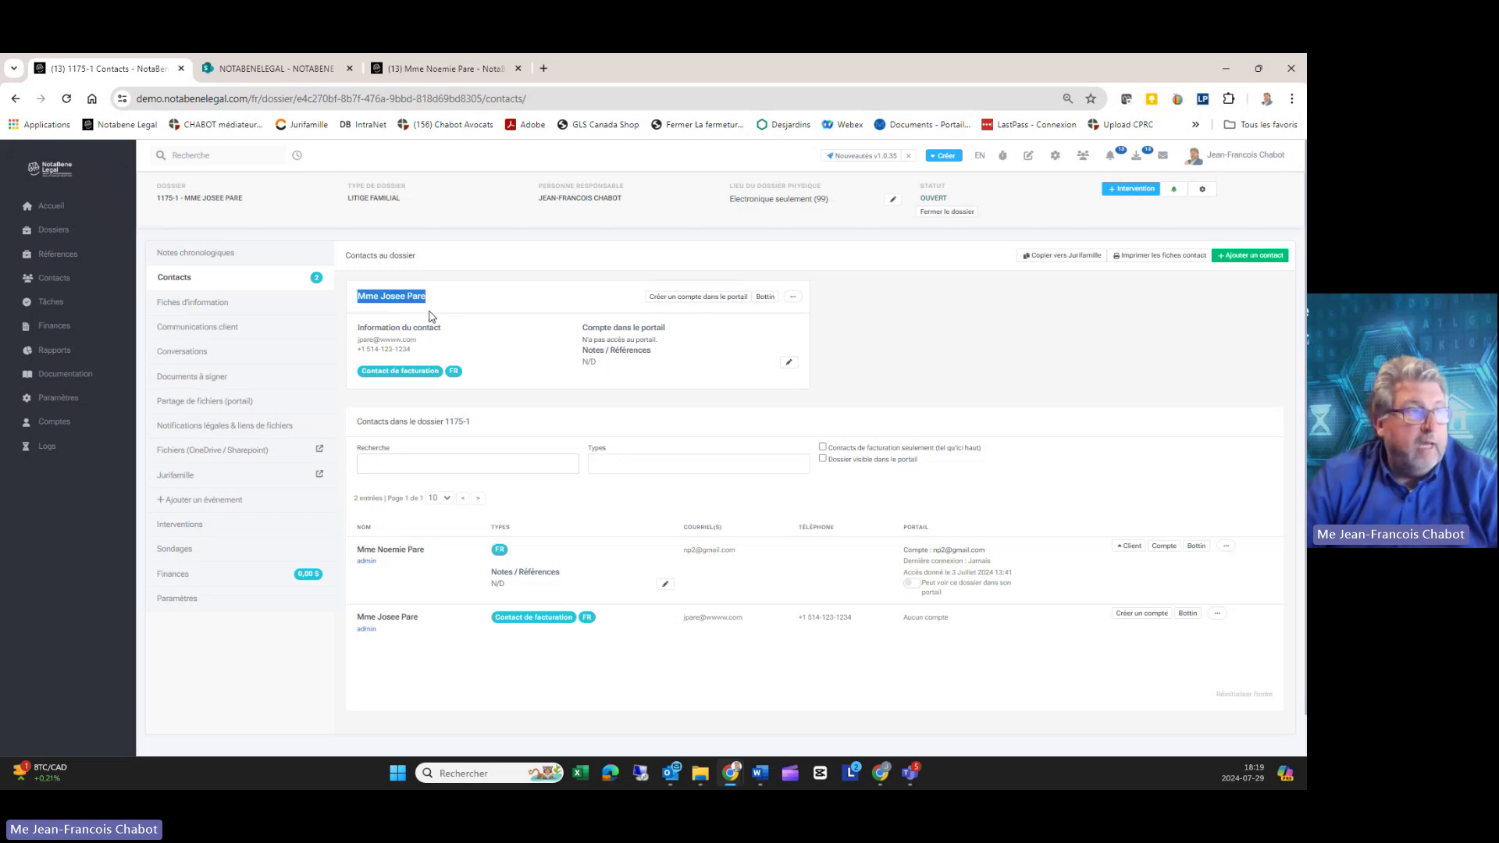
click(690, 298)
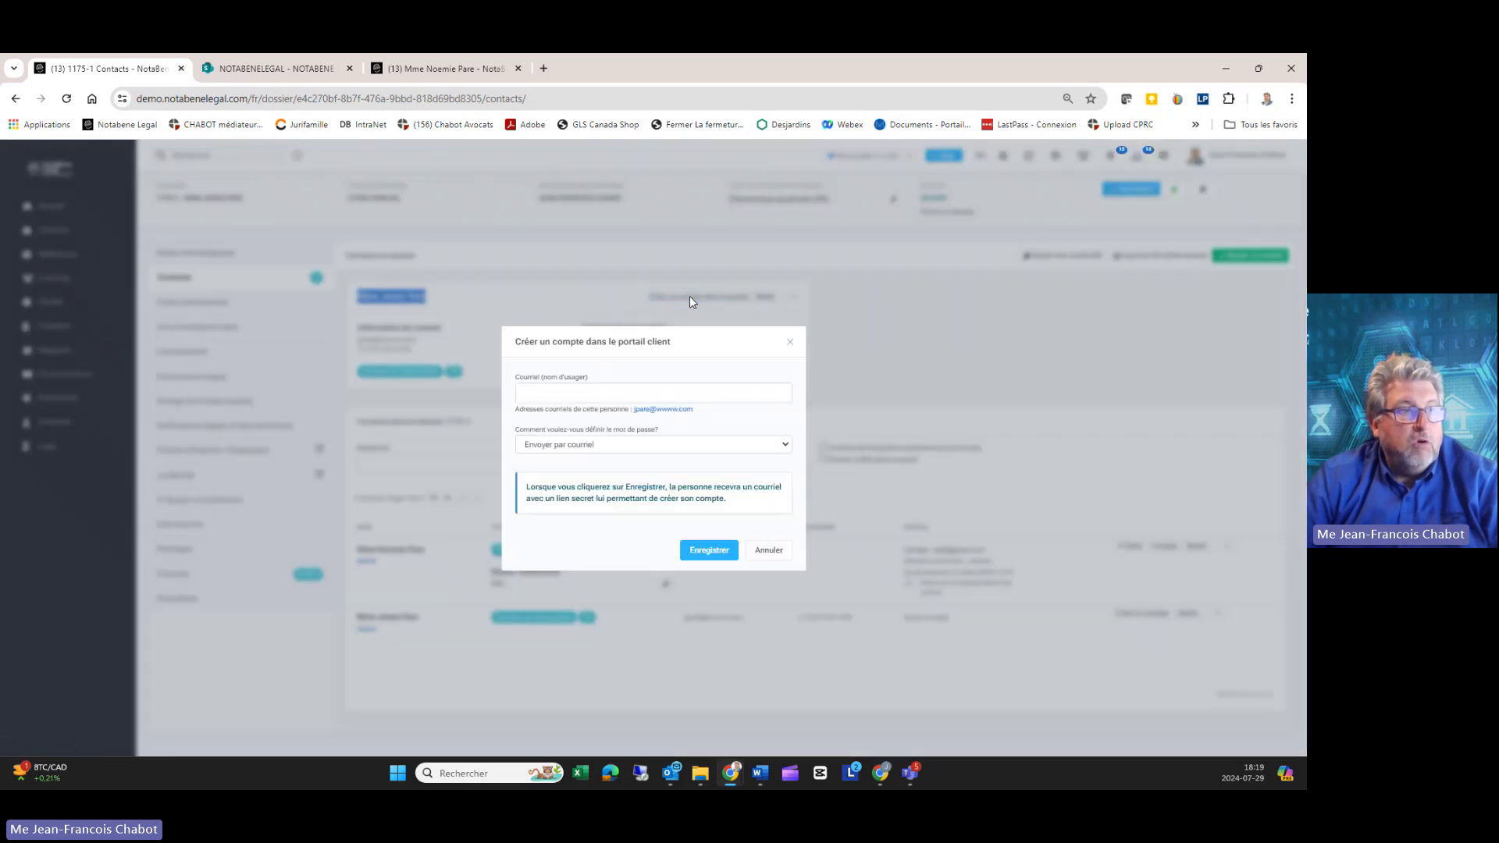
click(672, 412)
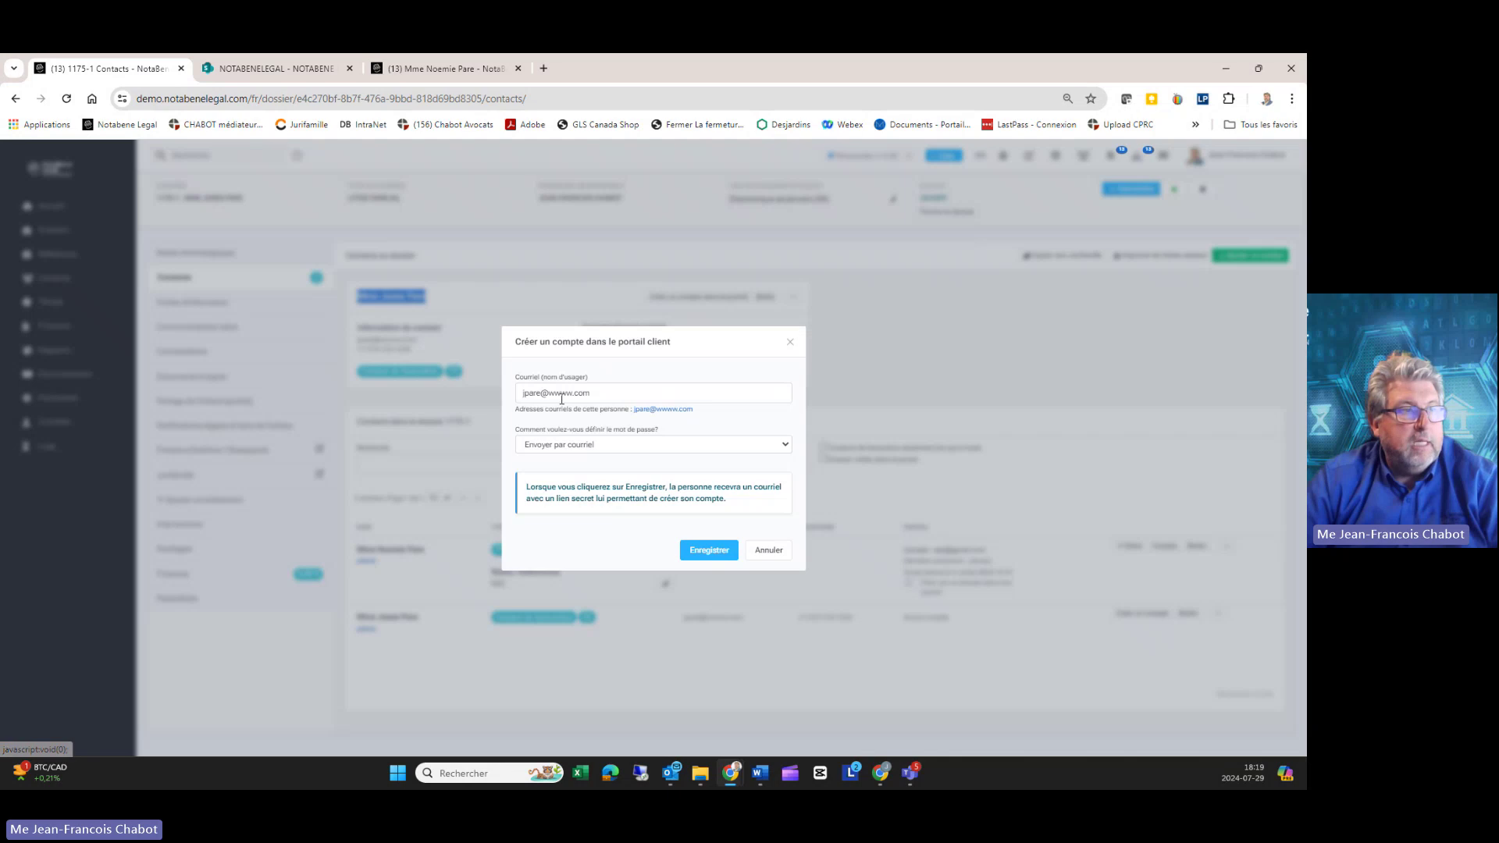
click(702, 552)
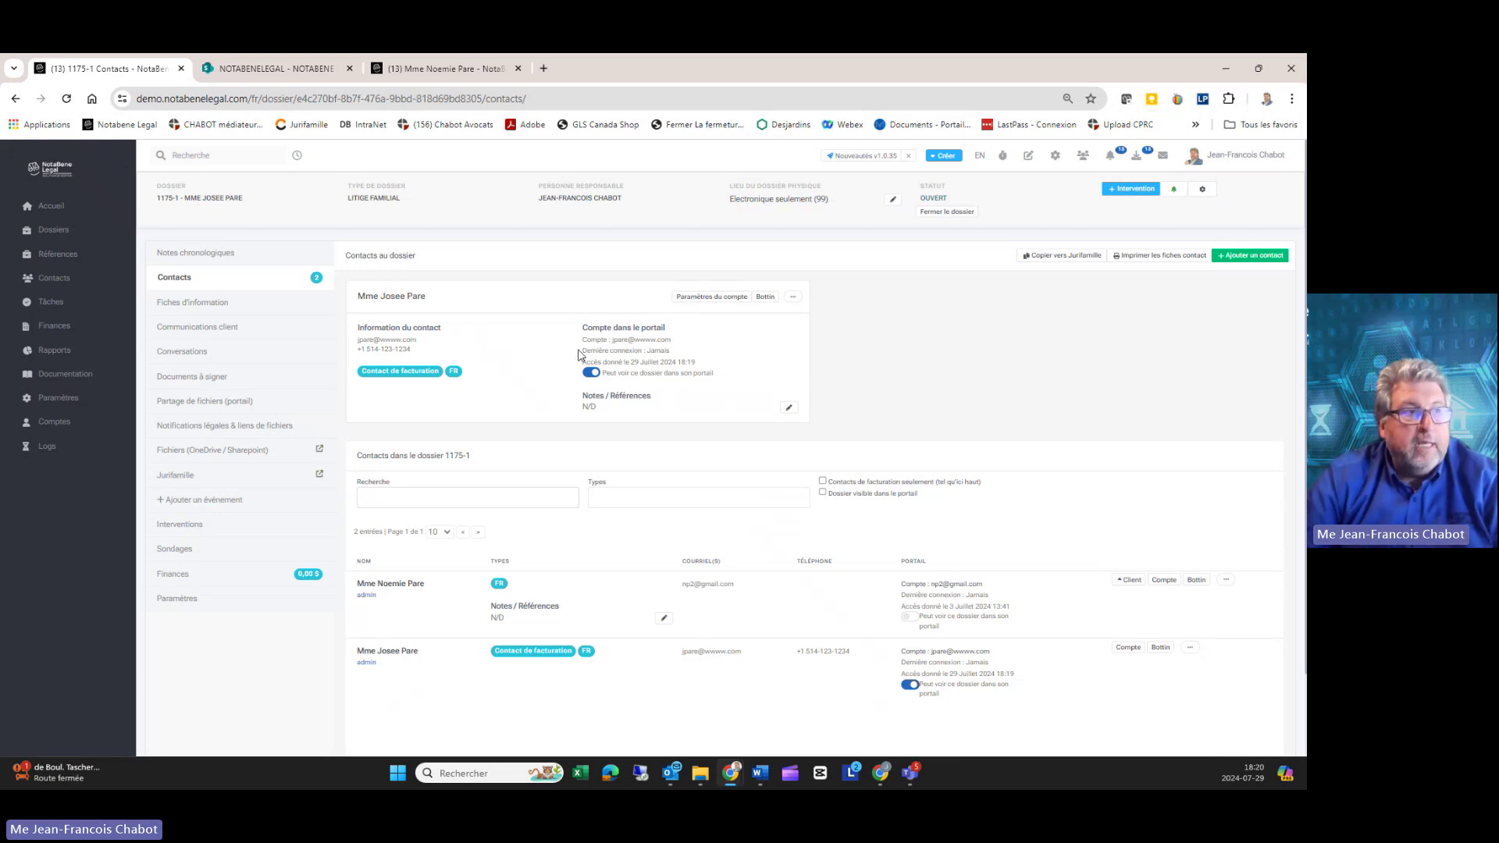
drag(578, 354, 669, 362)
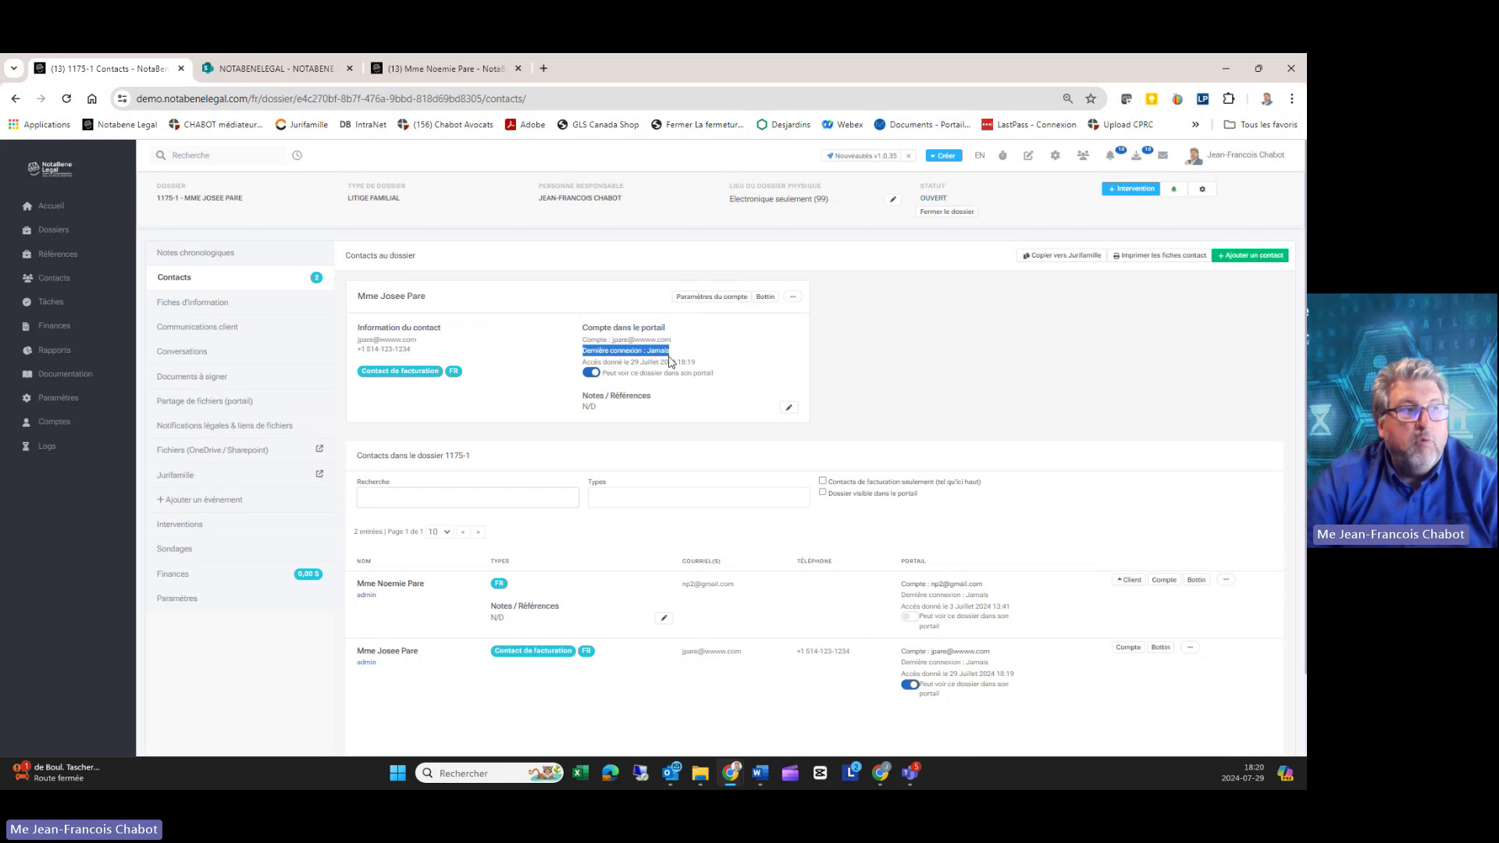